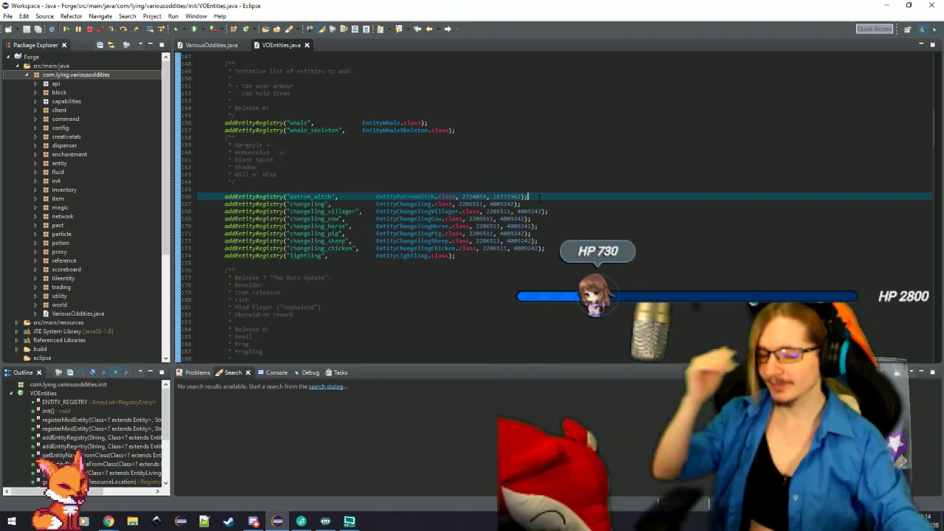
Step: Find and launch the Techne modelling program
mouse_move(419, 256)
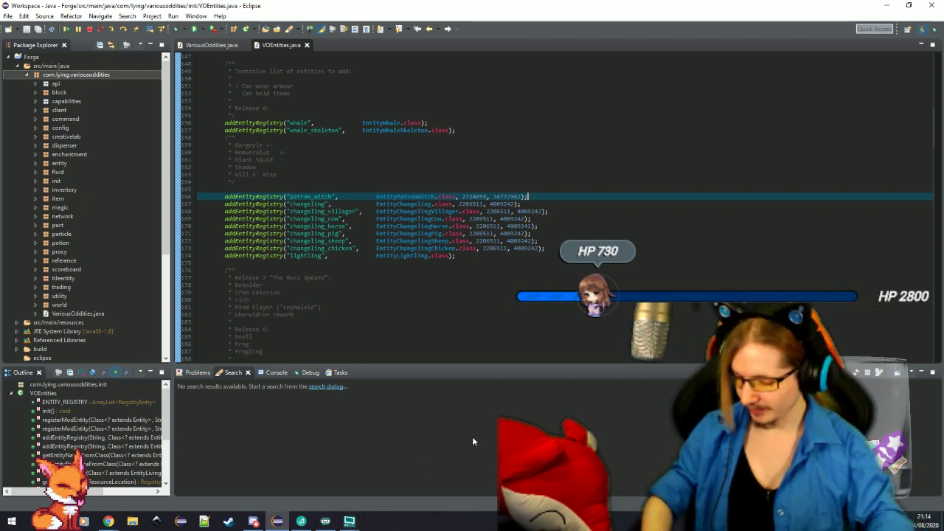
key("super")
type("techn")
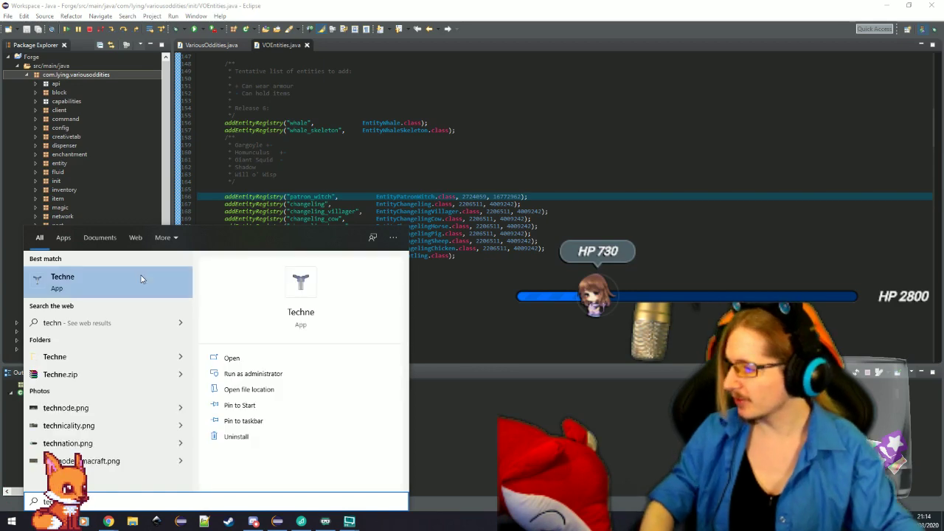
left_click(142, 281)
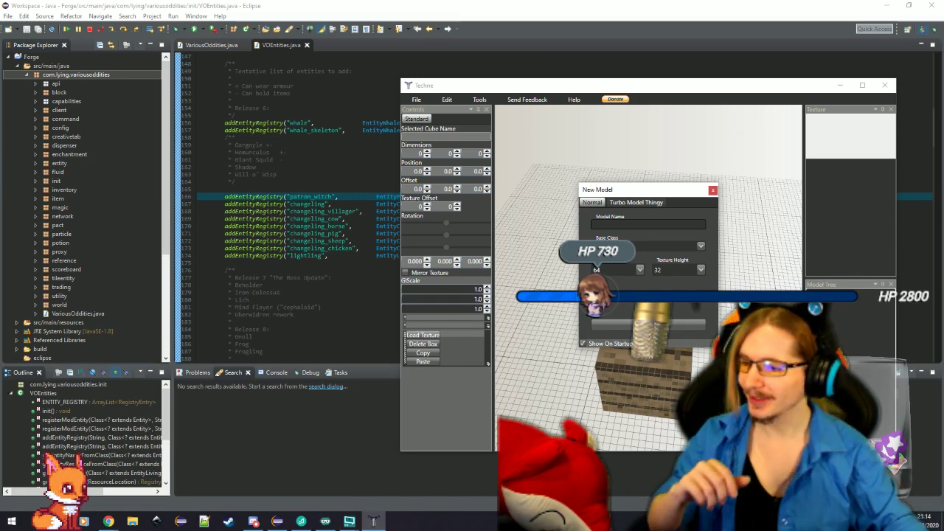
Step: Create a new model with a texture height of 256 and maximize the Techne window
left_click(690, 268)
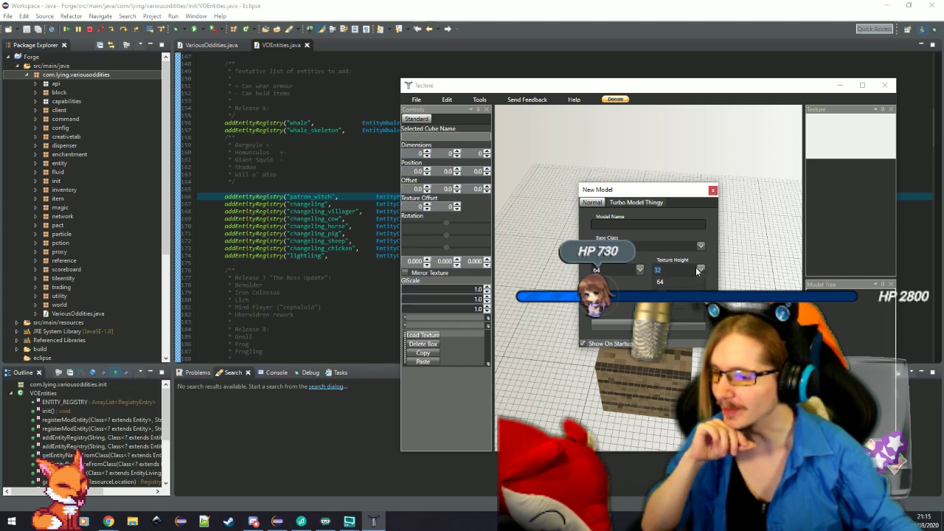
left_click(673, 320)
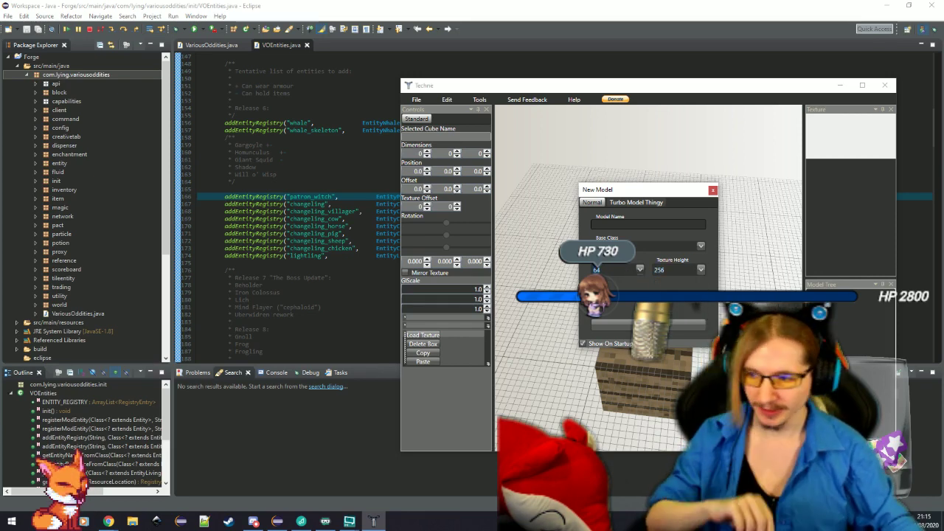
left_click(693, 343)
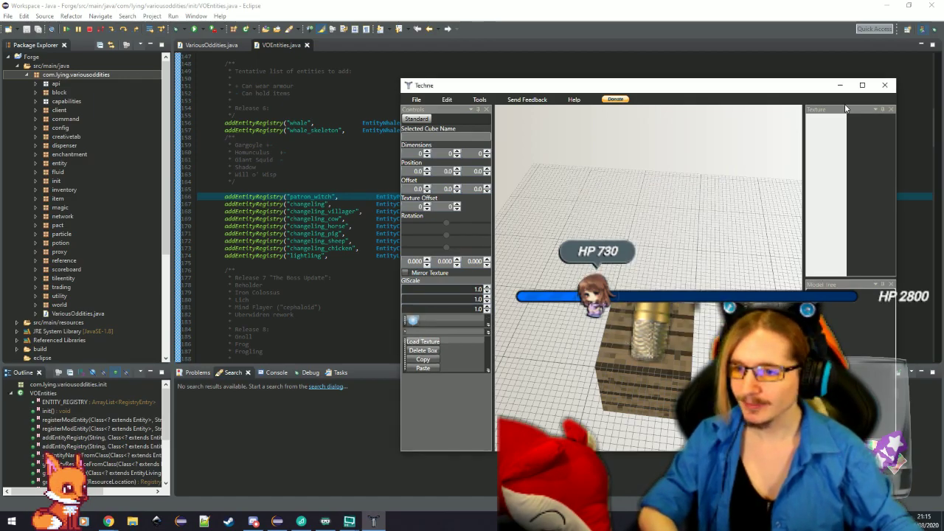
left_click(861, 86)
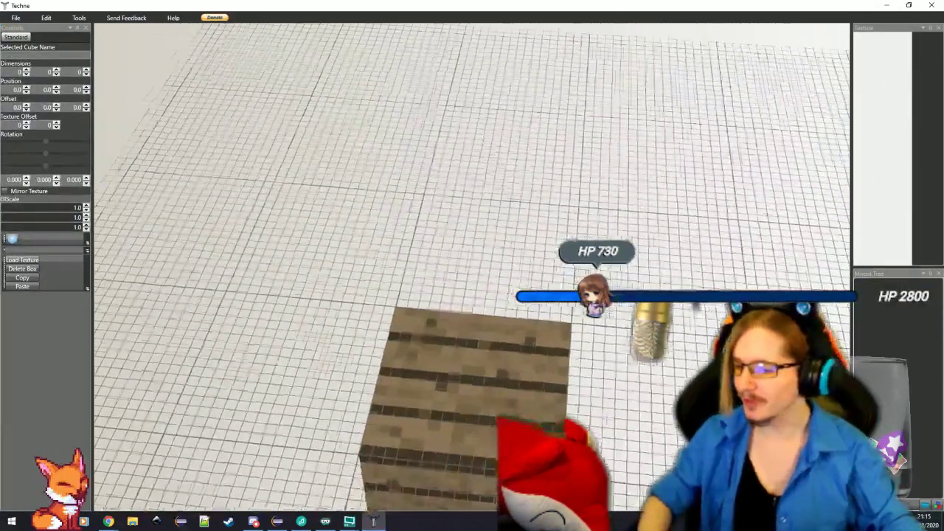
Step: Add a cube to the empty model and set its dimensions to 4 × 12 × 4
scroll(583, 359, "down", 5)
mouse_move(545, 328)
left_mouse_down()
mouse_move(538, 315)
mouse_move(555, 320)
left_mouse_up()
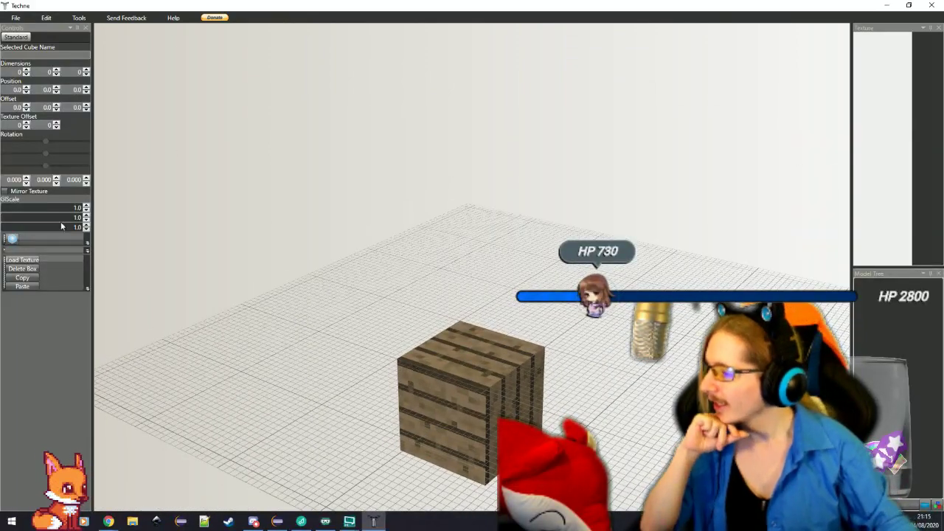
left_click(12, 238)
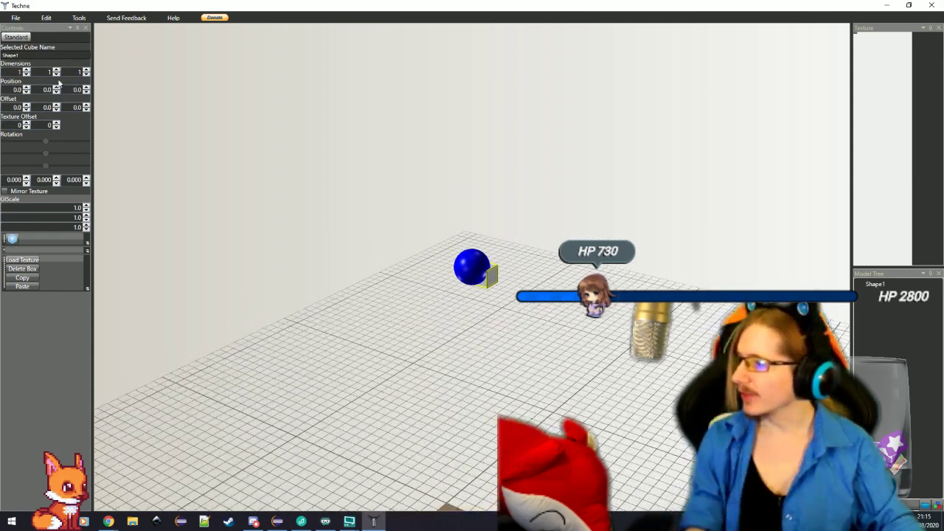
left_click(51, 72)
type("2")
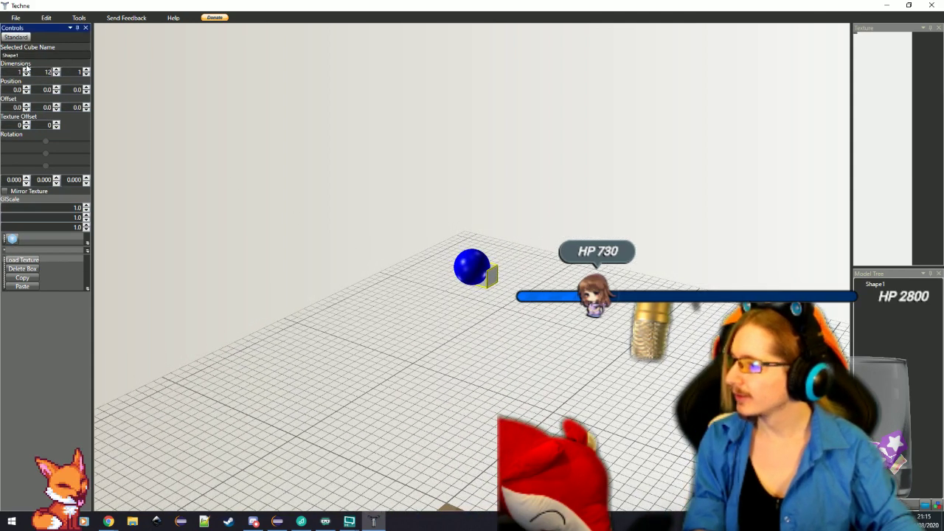
left_click(27, 69)
left_click(26, 68)
left_click(27, 69)
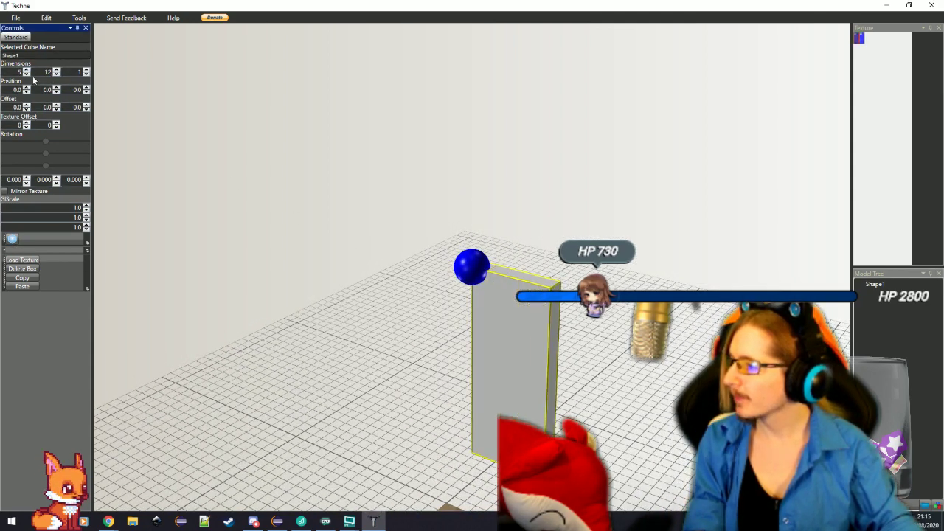
left_click(26, 74)
left_click(86, 69)
left_click(86, 69)
left_click(87, 69)
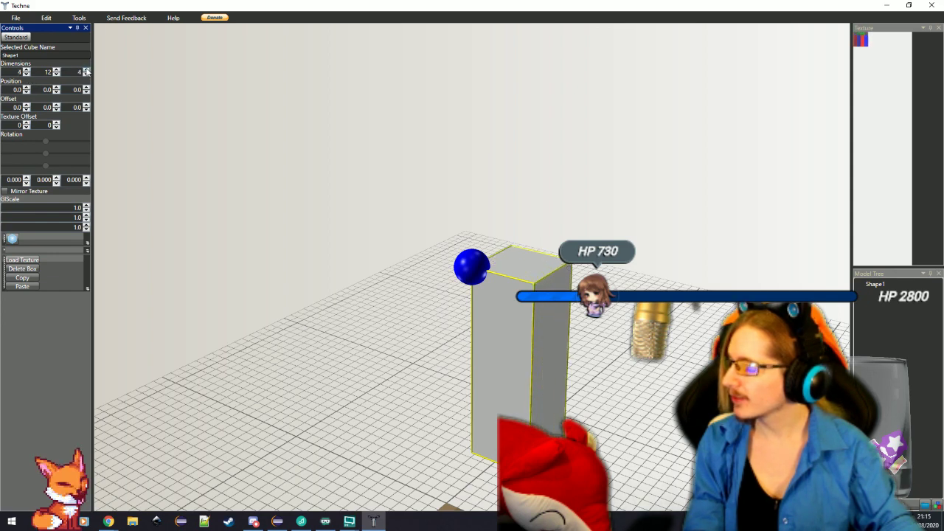
scroll(647, 427, "down", 3)
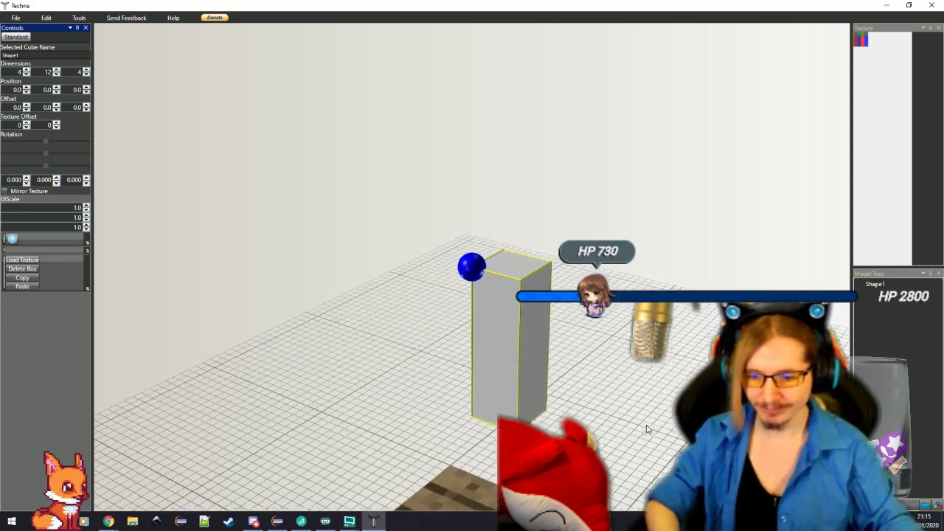
left_click_drag(597, 431, 624, 421)
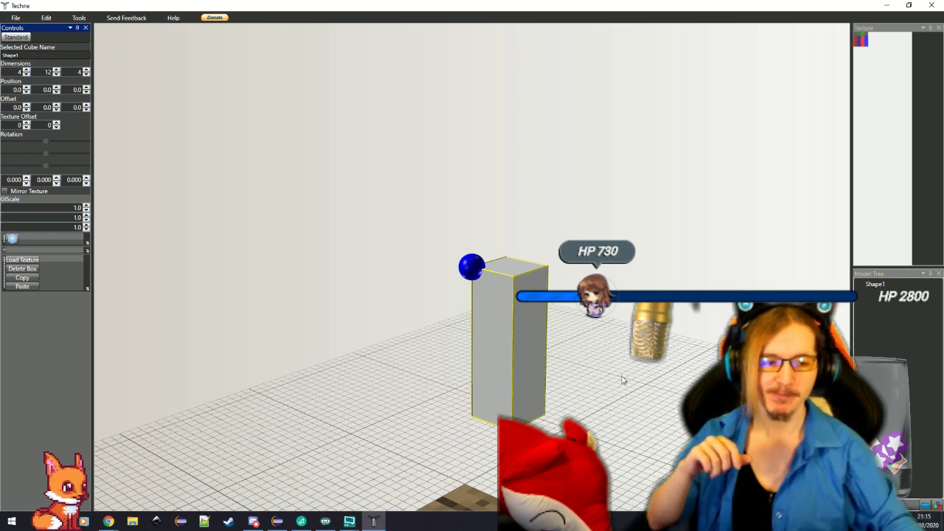
scroll(531, 354, "down", 5)
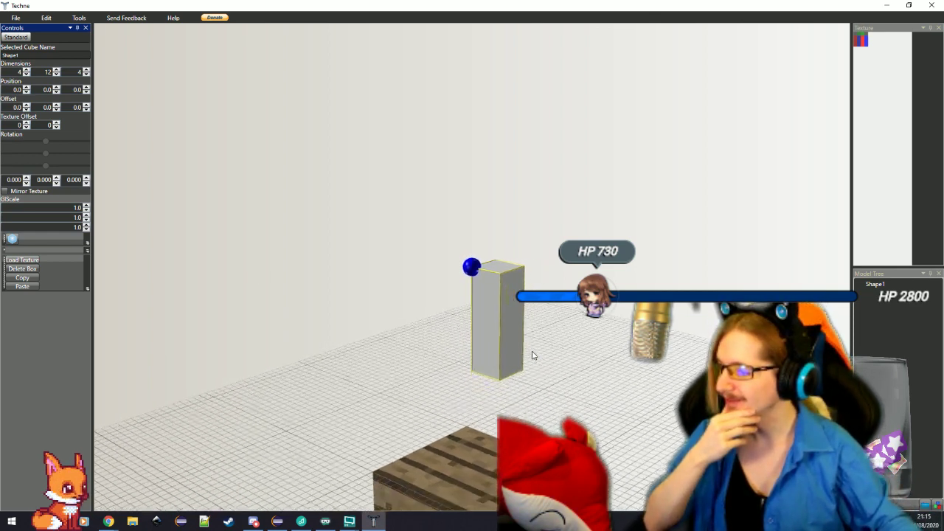
left_click(278, 521)
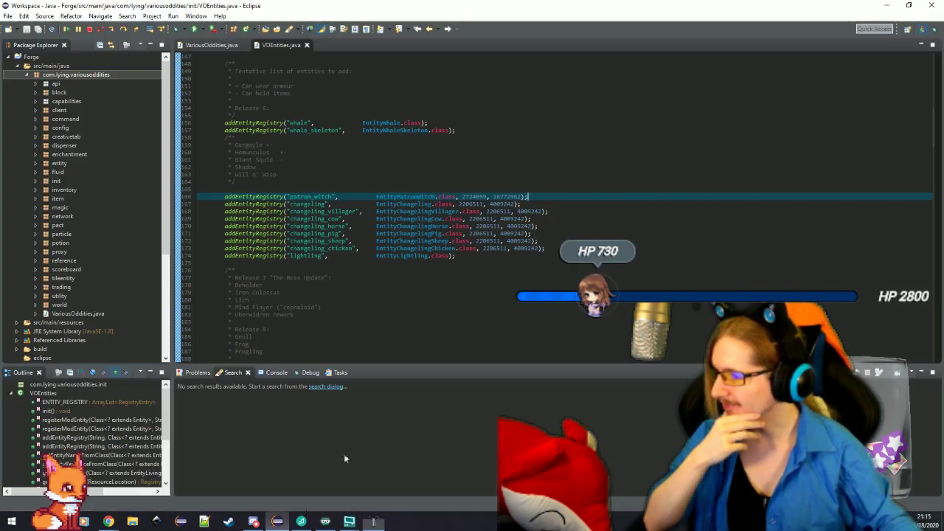
left_click(277, 521)
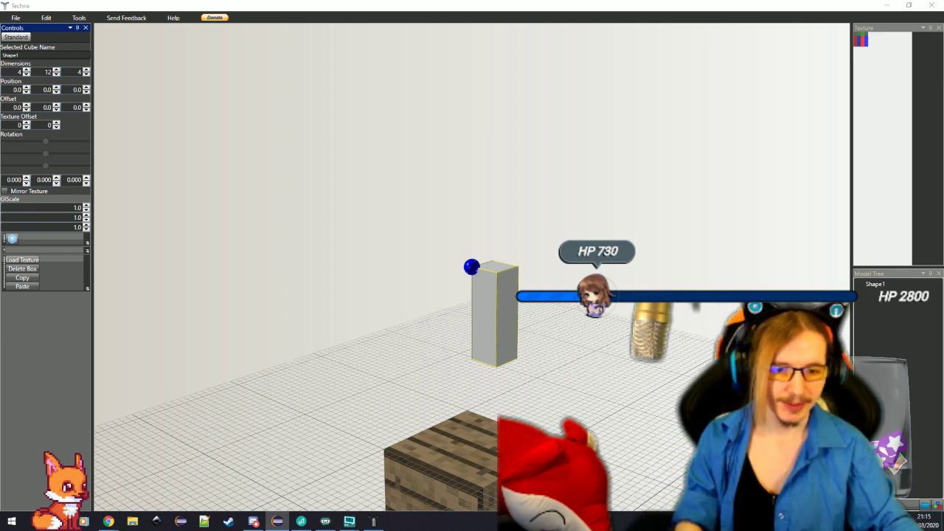
Step: Set the cube's first and third offset values to -2, leaving the second at 0
scroll(205, 177, "up", 3)
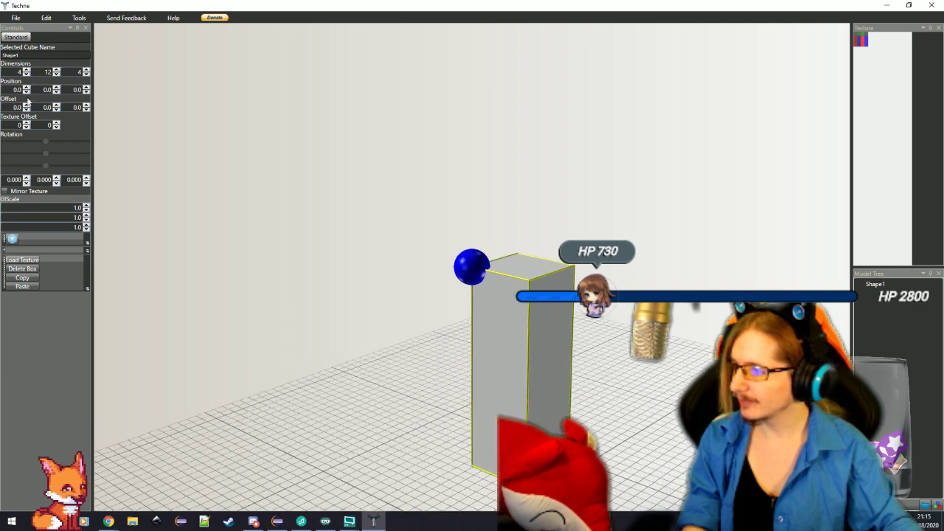
left_click(17, 90)
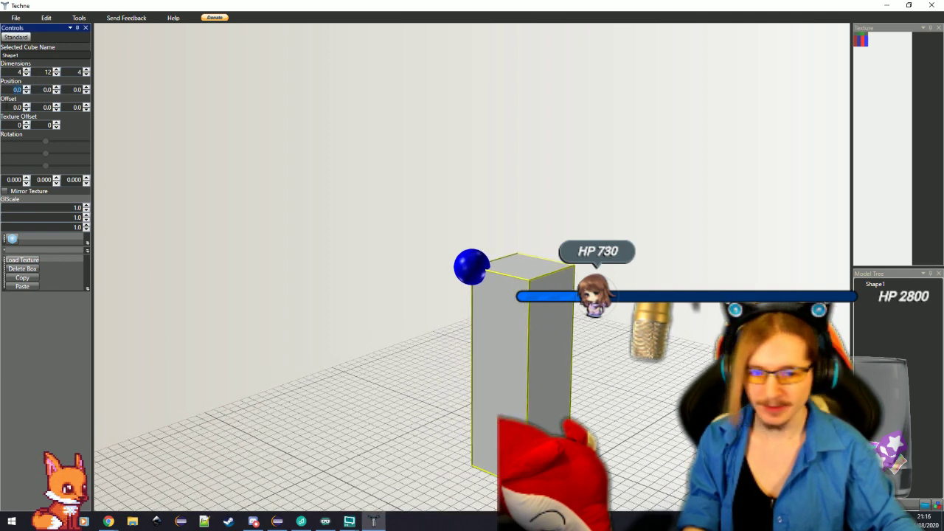
left_click(14, 108)
type("-2")
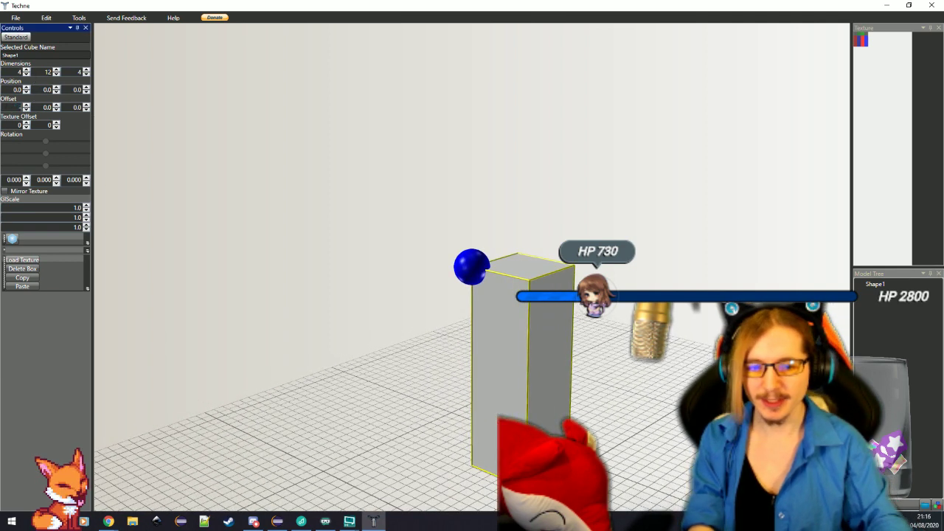
left_click(76, 108)
type("-2")
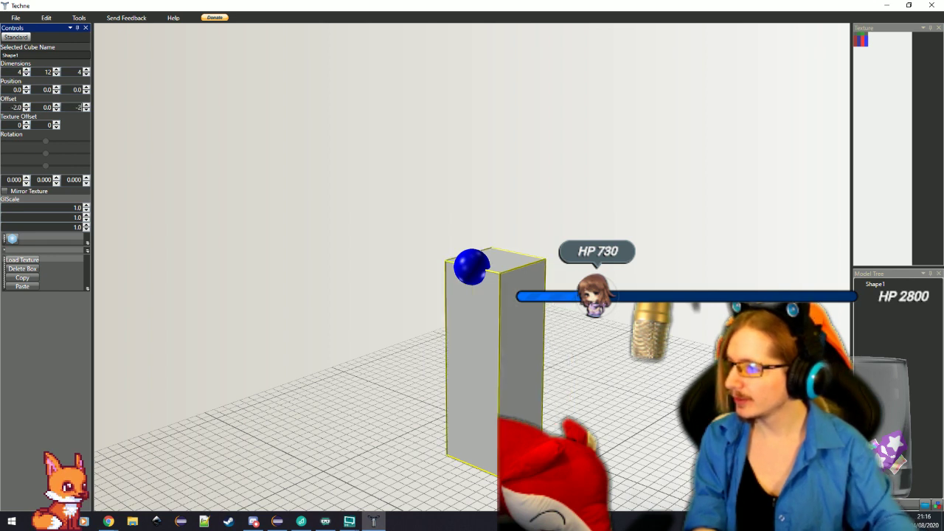
key("Return")
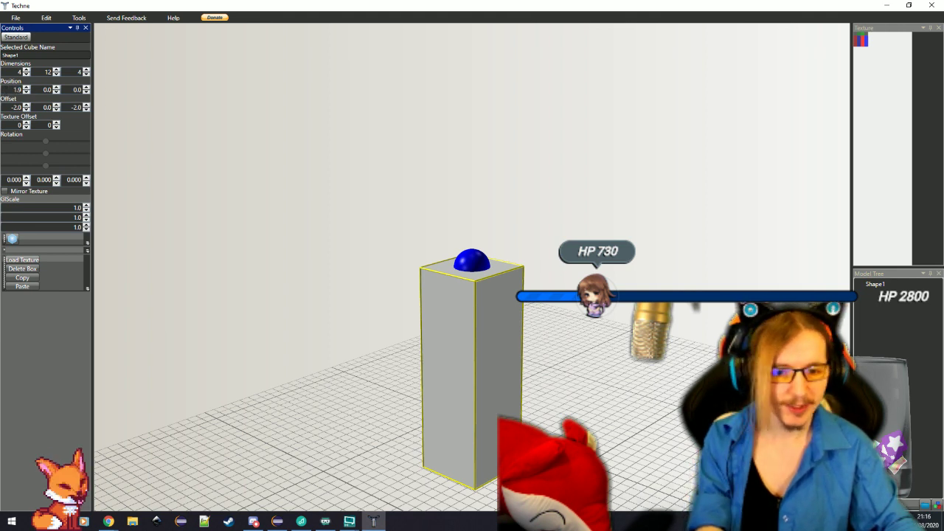
Step: Position the cube at 1.9, 12, 0 and rename it bipedLegLeft
left_click(47, 90)
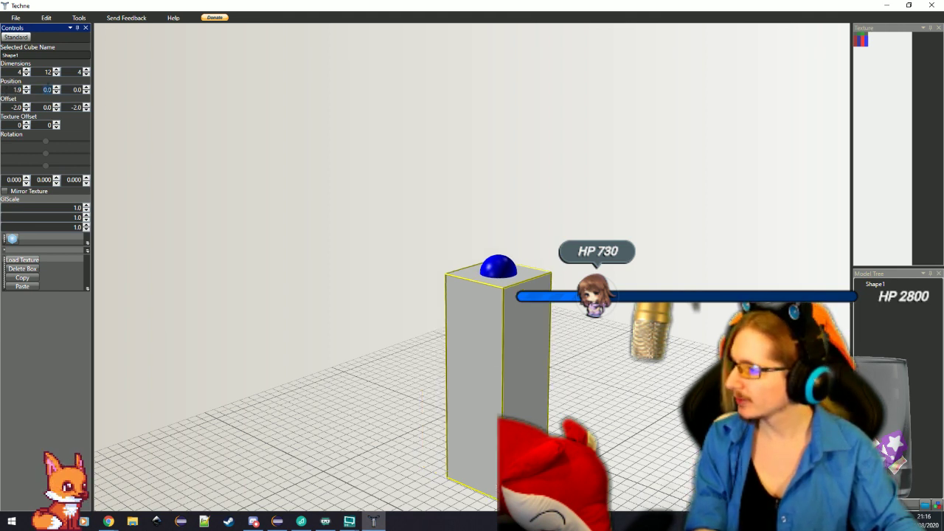
key("Return")
left_click_drag(392, 267, 435, 275)
scroll(434, 275, "down", 5)
double_click(59, 55)
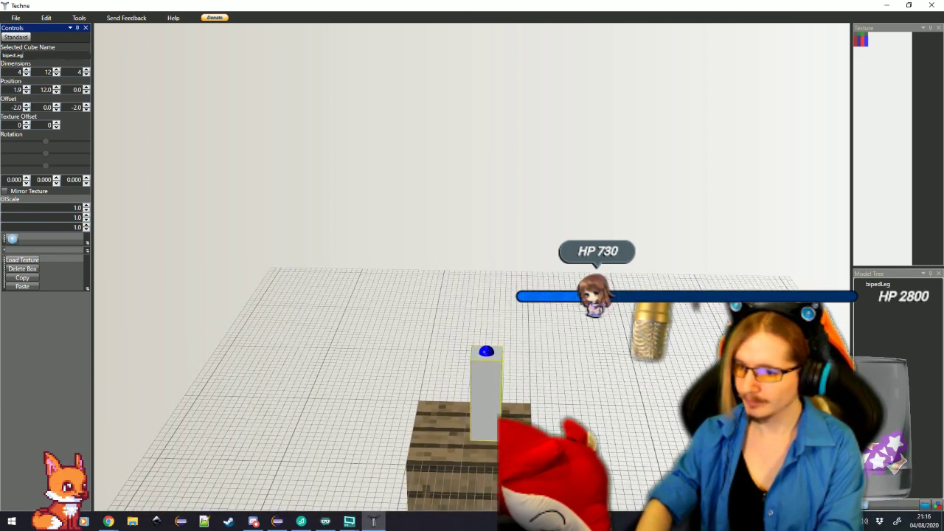
type("bipedLegLeft")
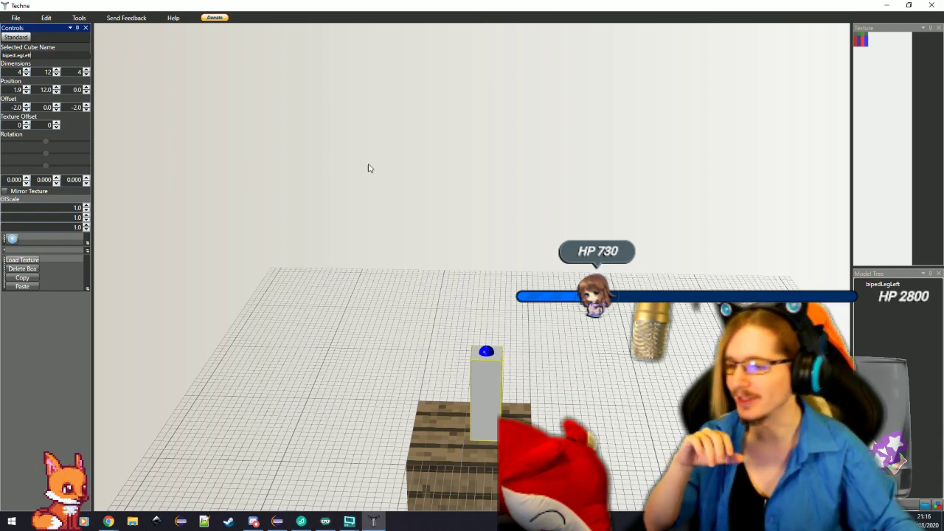
Step: Add a second cube for the other leg with dimensions 4 × 12 × 4
left_click(13, 240)
scroll(248, 276, "up", 3)
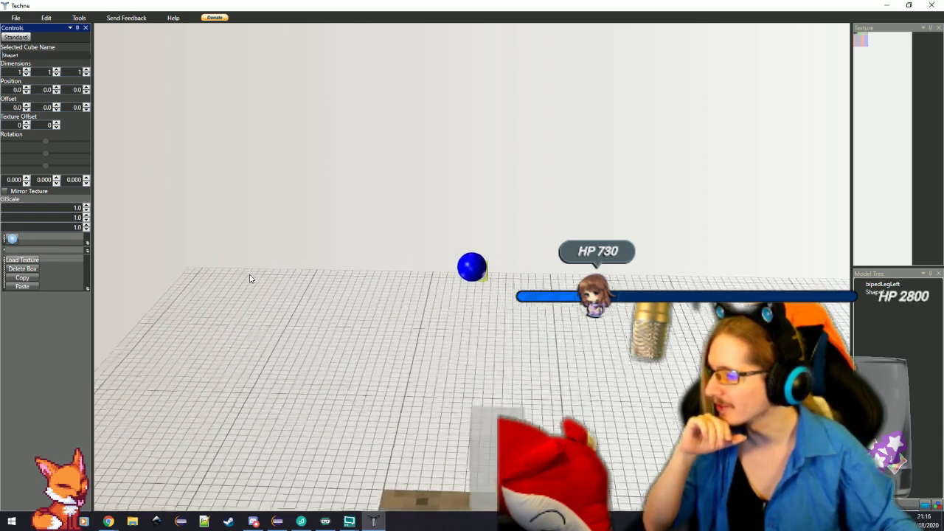
scroll(255, 256, "down", 4)
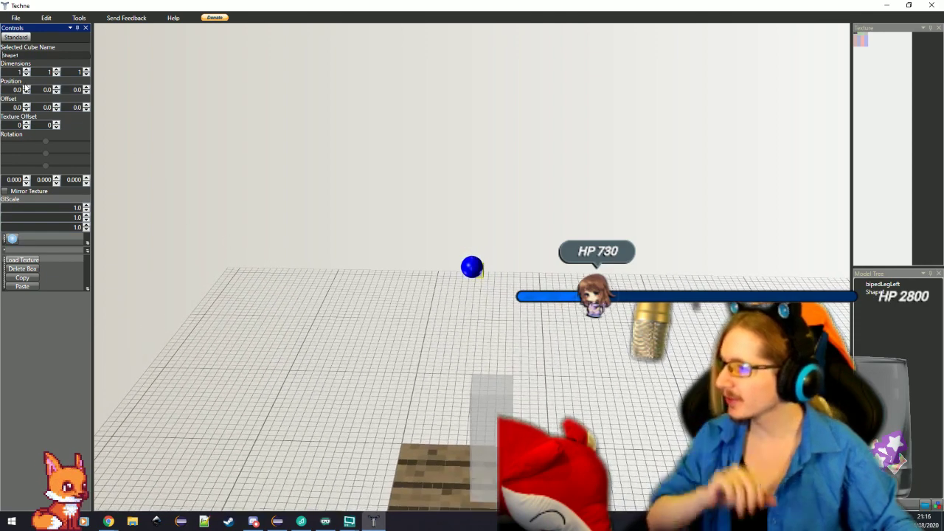
left_click(87, 69)
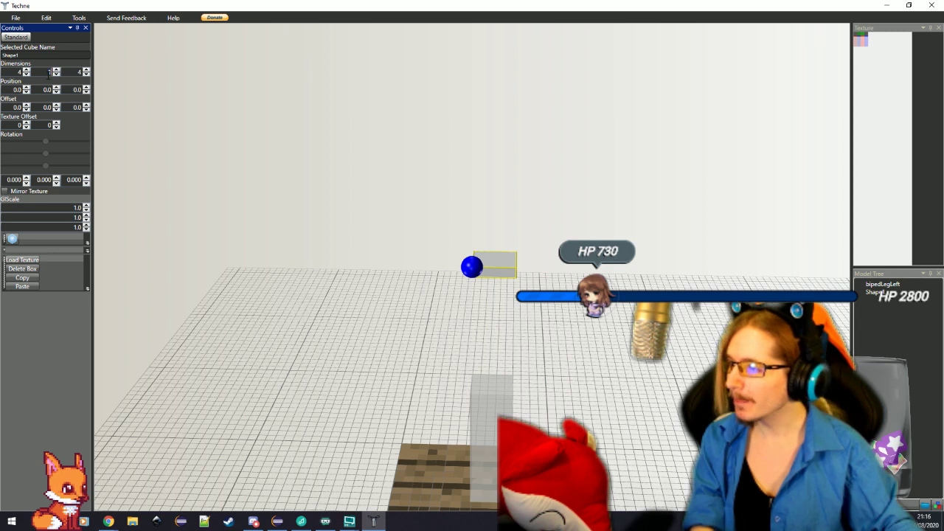
key("Return")
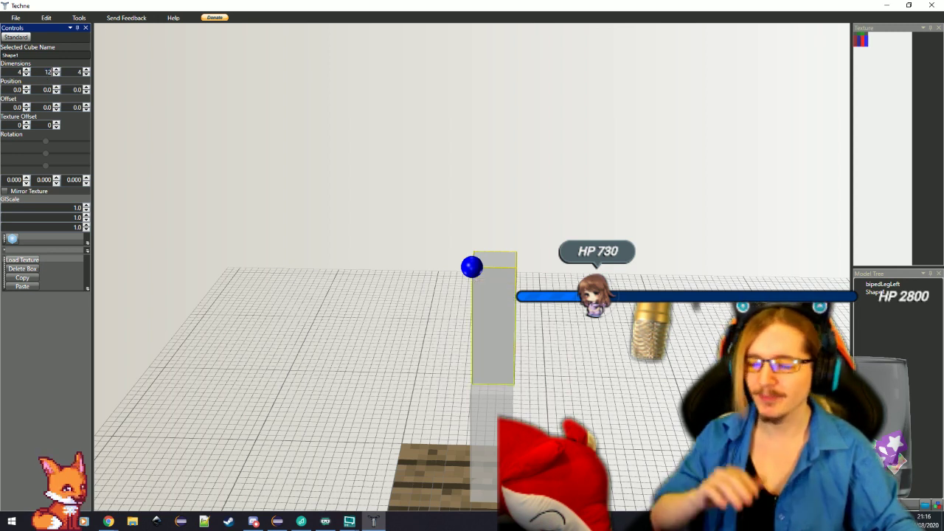
Step: Set the second leg cube's offset to -2, 0, -2
left_click(26, 109)
left_click(26, 109)
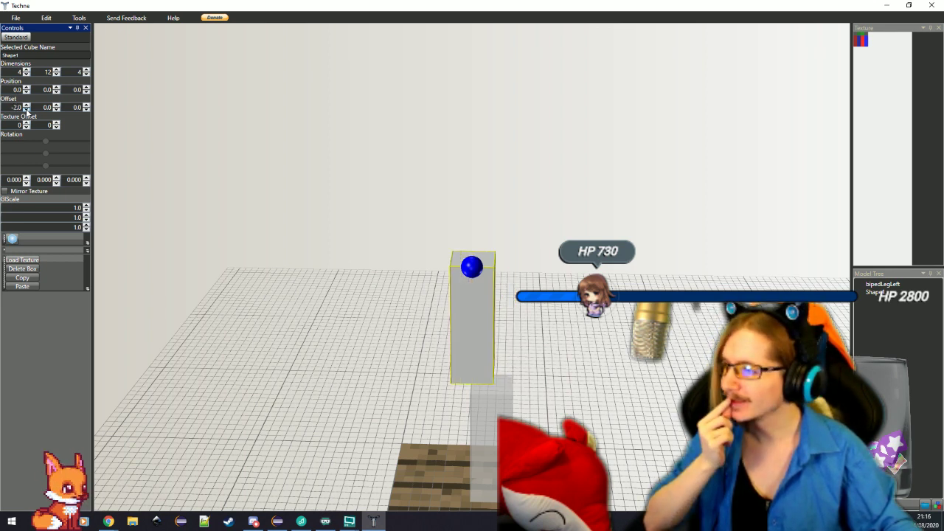
left_click(86, 109)
left_click(85, 109)
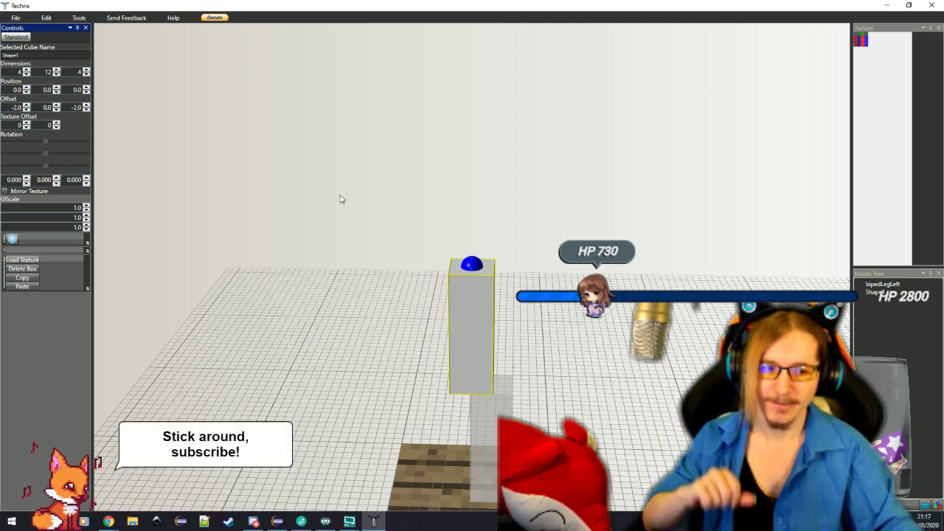
Step: Rename the second leg cube bipedLegRight and set its vertical position to 12
double_click(54, 54)
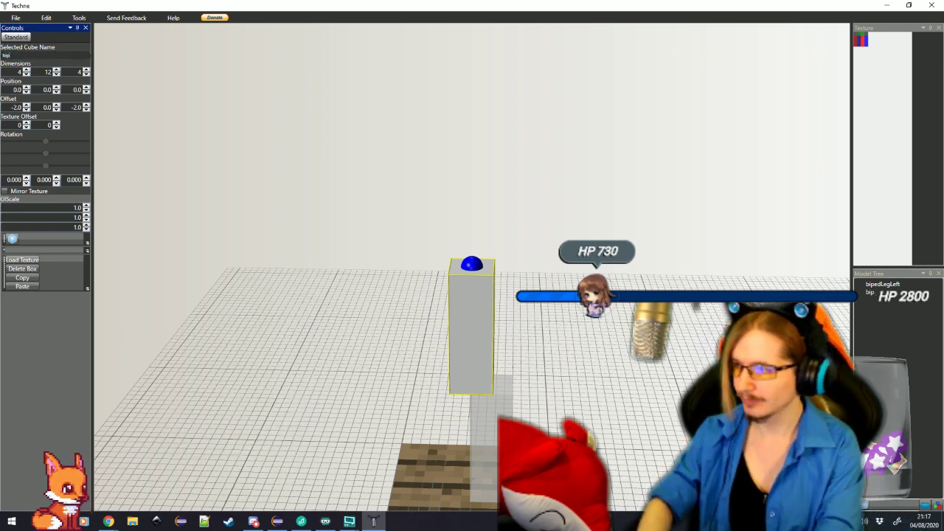
type("bipedLegRight")
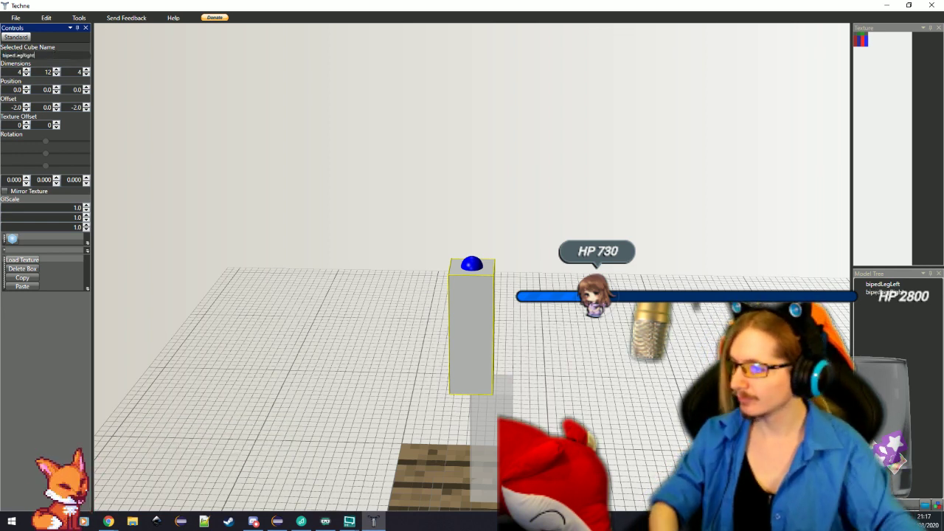
type("1")
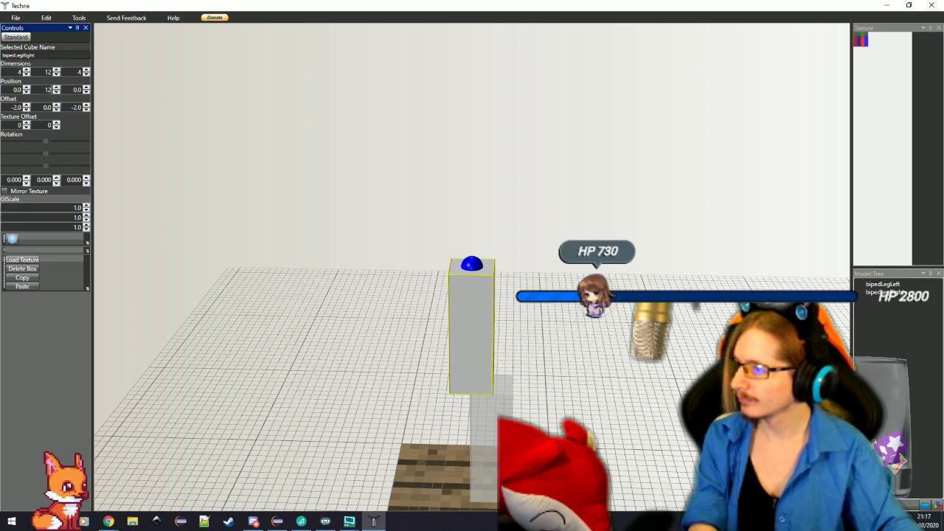
type("2")
key("Return")
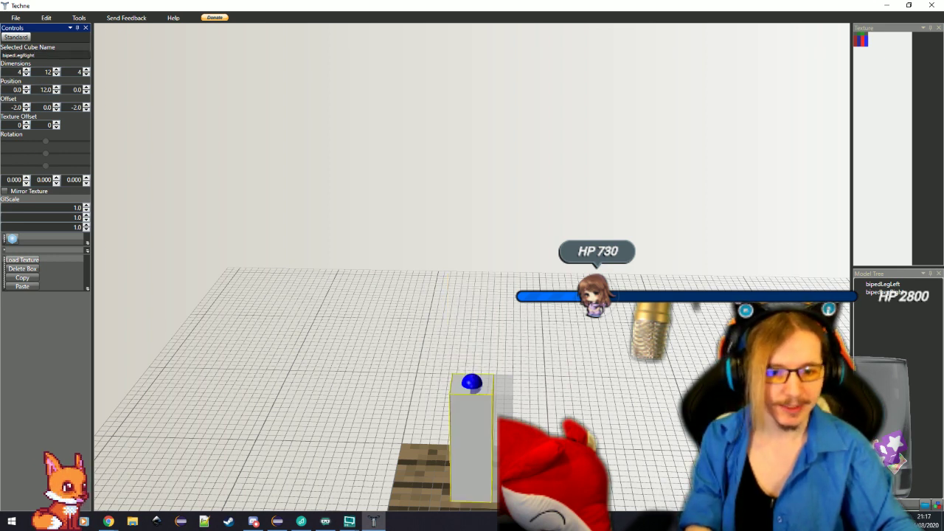
Step: Set bipedLegRight's horizontal position to -1.9 and check both legs side by side
type("-1.9")
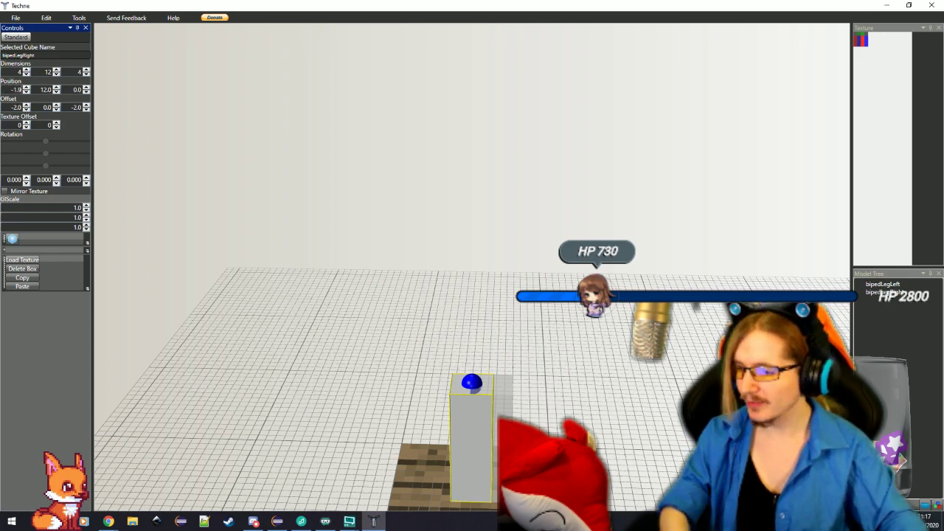
key("Return")
left_click(558, 415)
left_click_drag(558, 412, 450, 342)
left_click(490, 423)
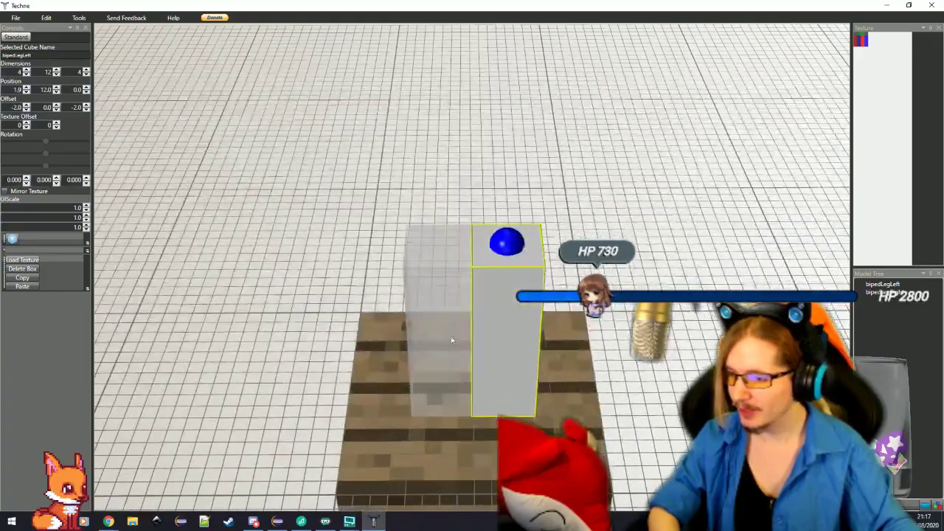
left_click_drag(473, 296, 481, 324)
left_click_drag(540, 328, 474, 287)
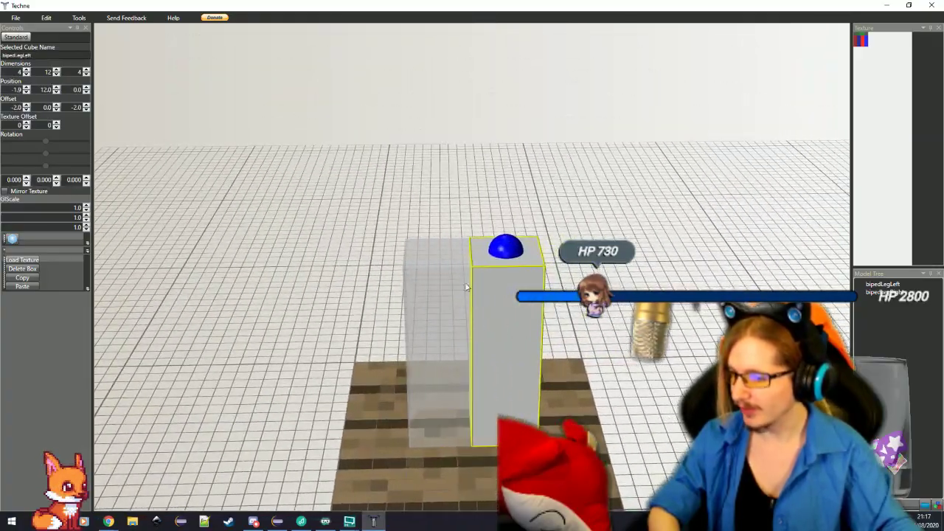
left_click(610, 342)
left_click_drag(610, 342, 489, 313)
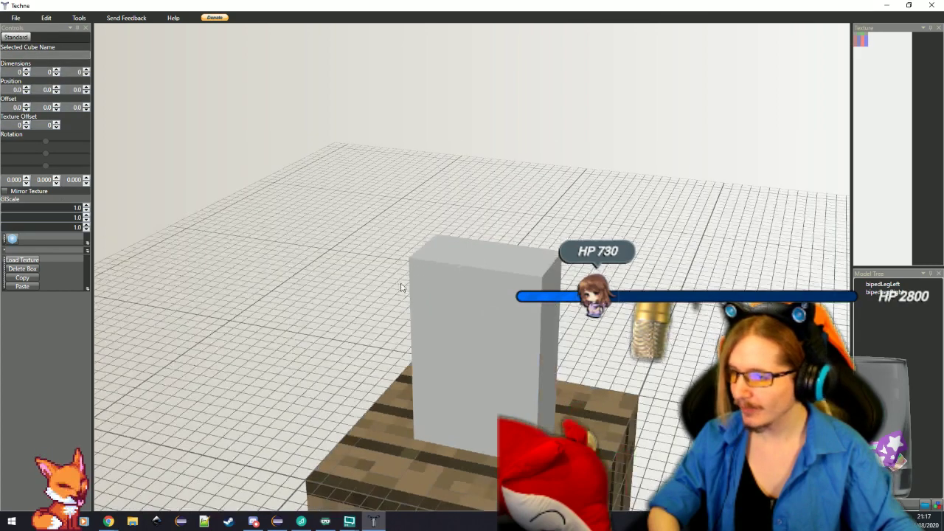
Step: Add a third cube for the body with dimensions 8 × 12 × 4
left_click(12, 239)
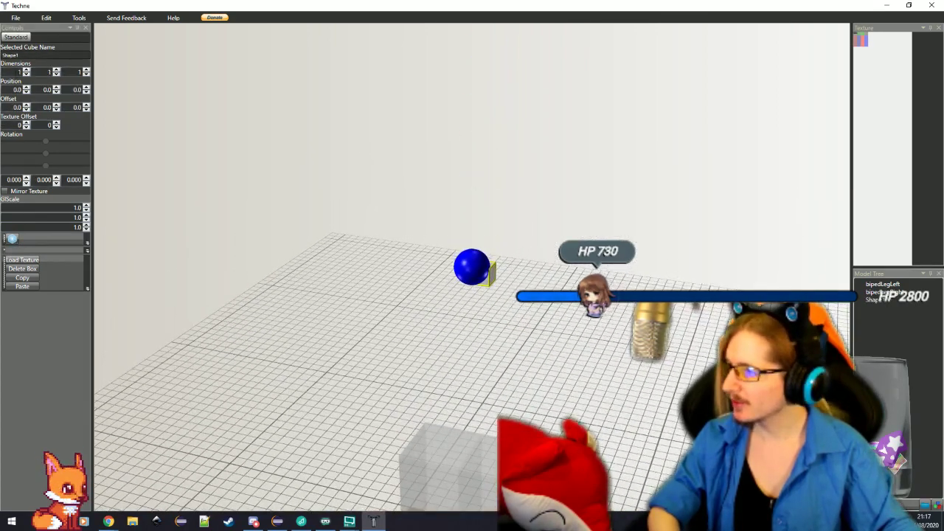
left_click(39, 71)
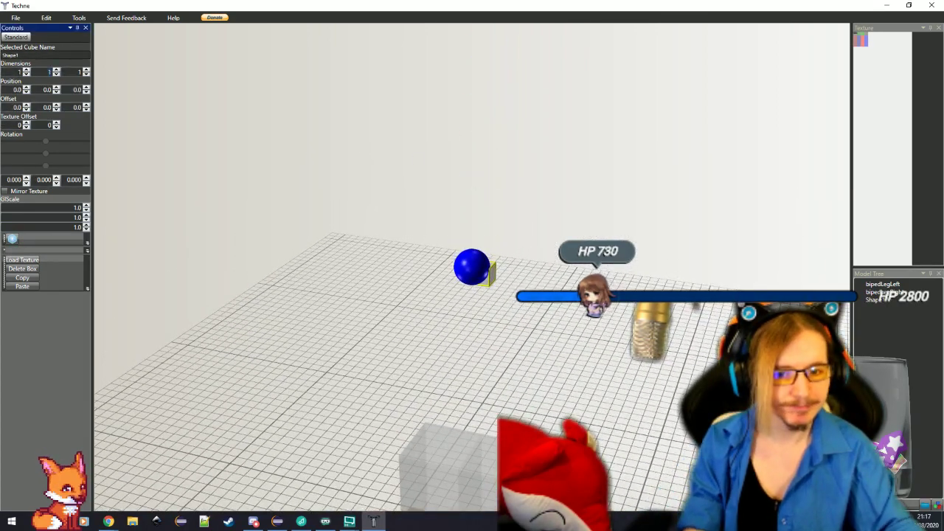
key("alt+Tab")
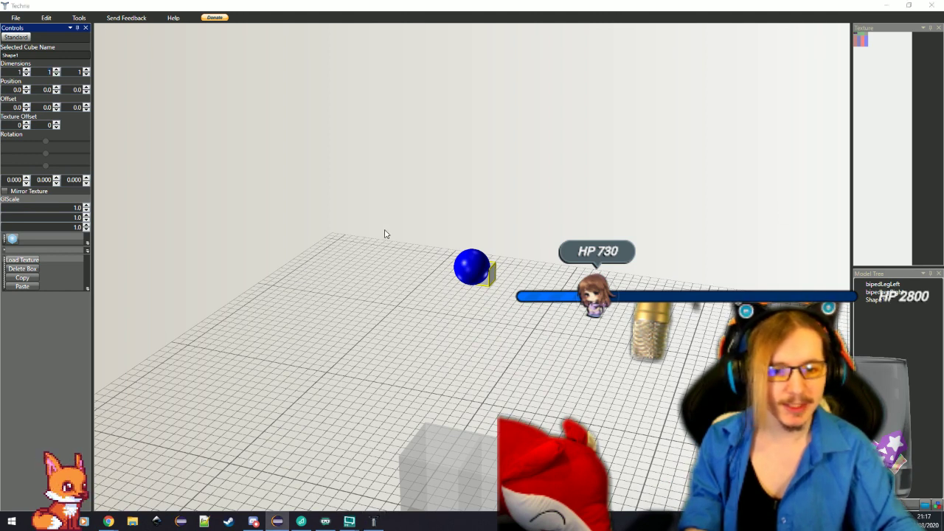
key("alt+Tab")
left_click(9, 72)
type("8")
key("Tab")
type("12")
key("Tab")
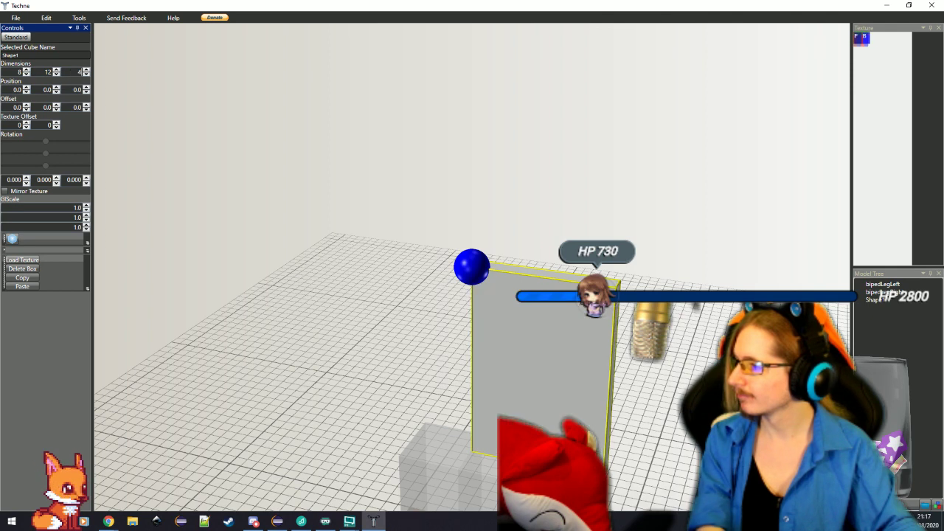
type("4")
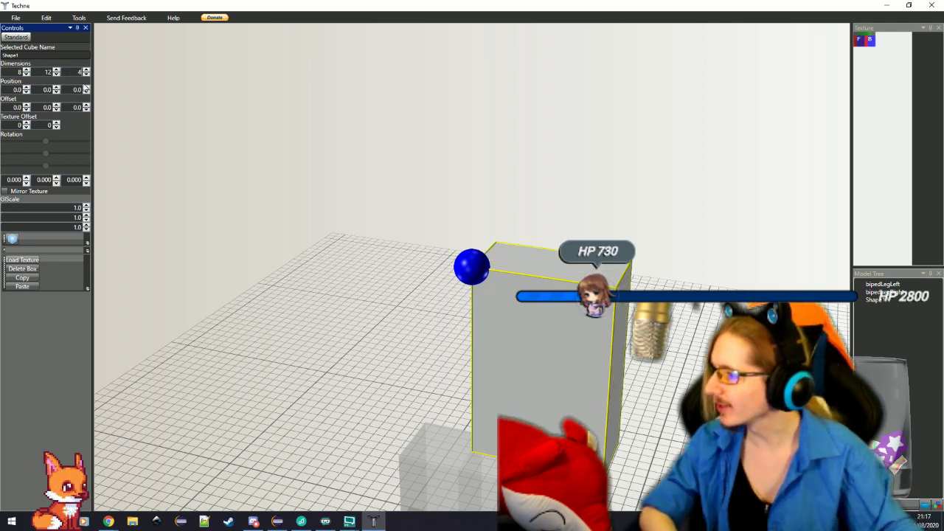
Step: Set the body cube's offset to -4, 0, -2
left_click(86, 109)
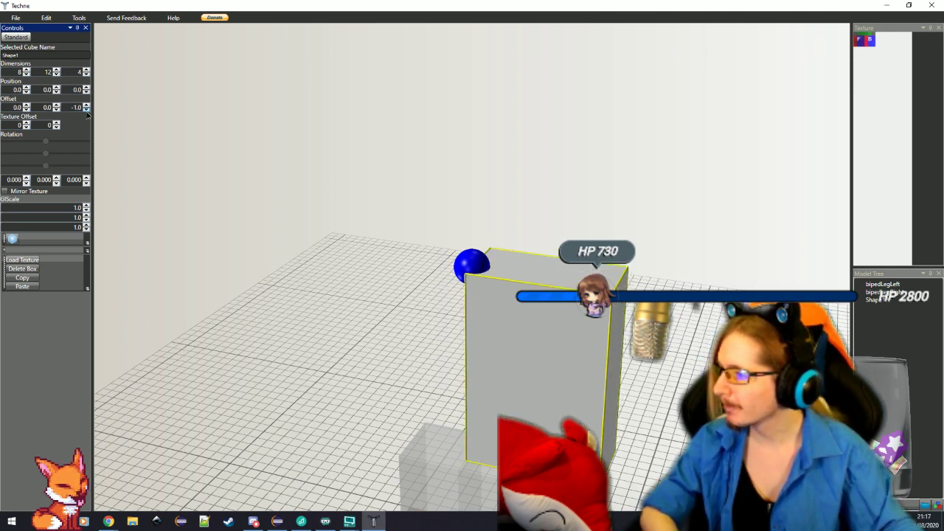
left_click(86, 110)
left_click(27, 110)
left_click(27, 110)
left_click(27, 110)
left_click(27, 110)
Step: Examine from several angles how the body cube lines up with the two leg cubes
left_click_drag(231, 208, 284, 285)
left_click(608, 391)
scroll(608, 391, "down", 3)
left_click_drag(607, 391, 543, 393)
left_click_drag(451, 380, 518, 422)
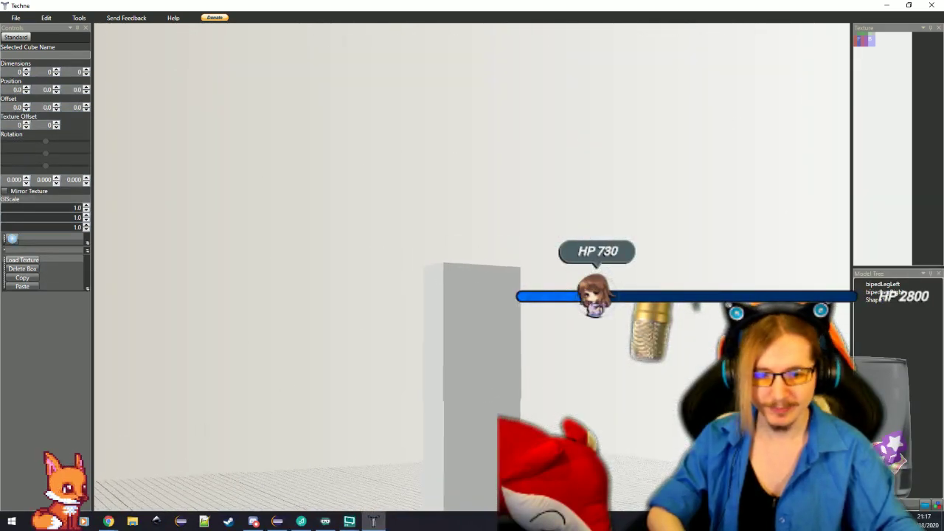
scroll(476, 405, "up", 2)
left_click(472, 405)
scroll(472, 403, "up", 2)
left_click_drag(437, 375, 476, 380)
mouse_move(449, 504)
left_mouse_down()
mouse_move(629, 423)
mouse_move(658, 380)
mouse_move(618, 263)
left_mouse_up()
left_click(630, 423)
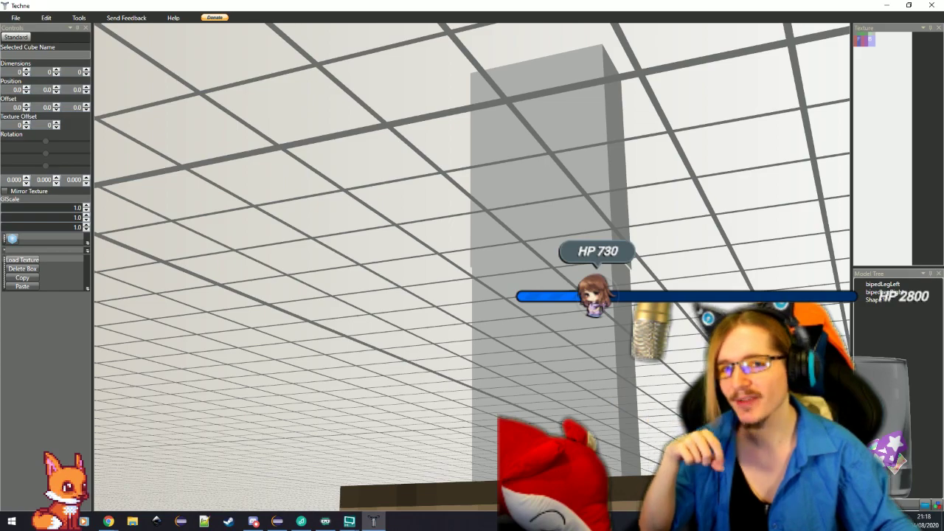
left_click_drag(567, 229, 558, 264)
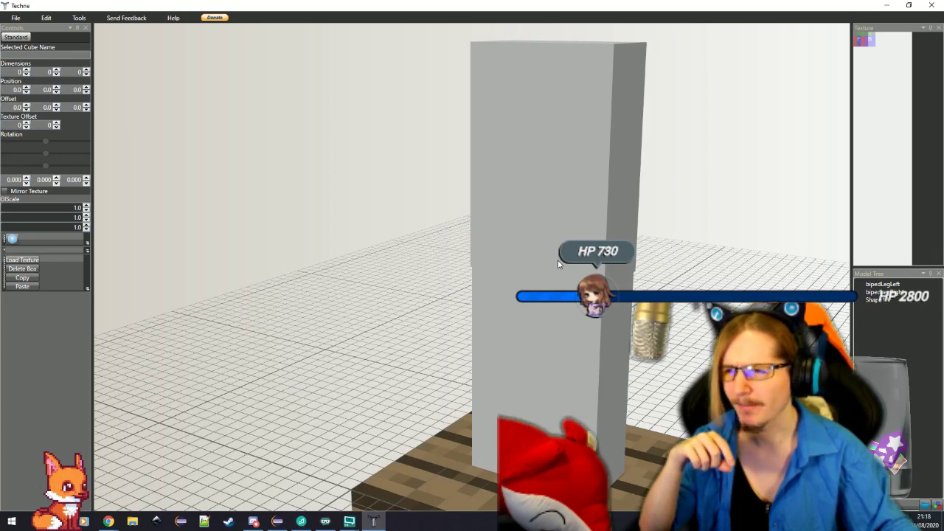
left_click_drag(582, 238, 398, 283)
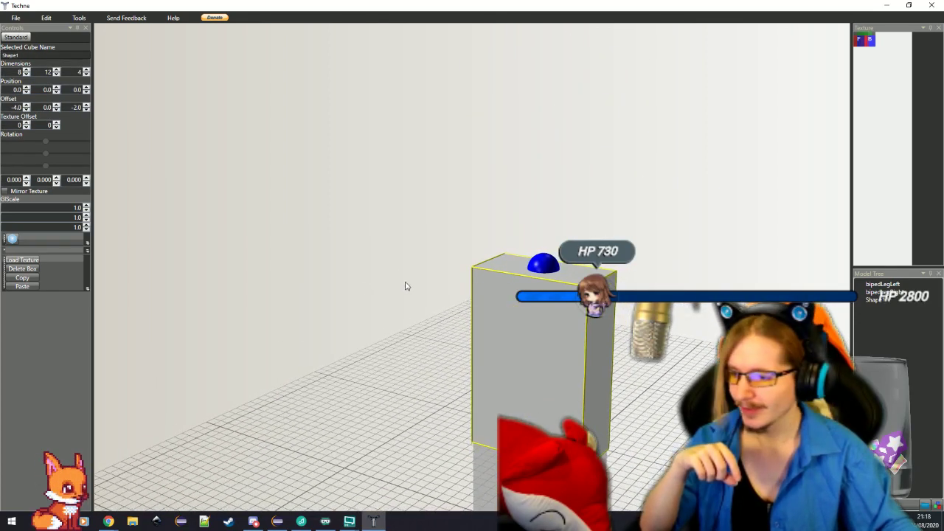
left_click(495, 462)
double_click(17, 90)
type("-2")
left_click(540, 328)
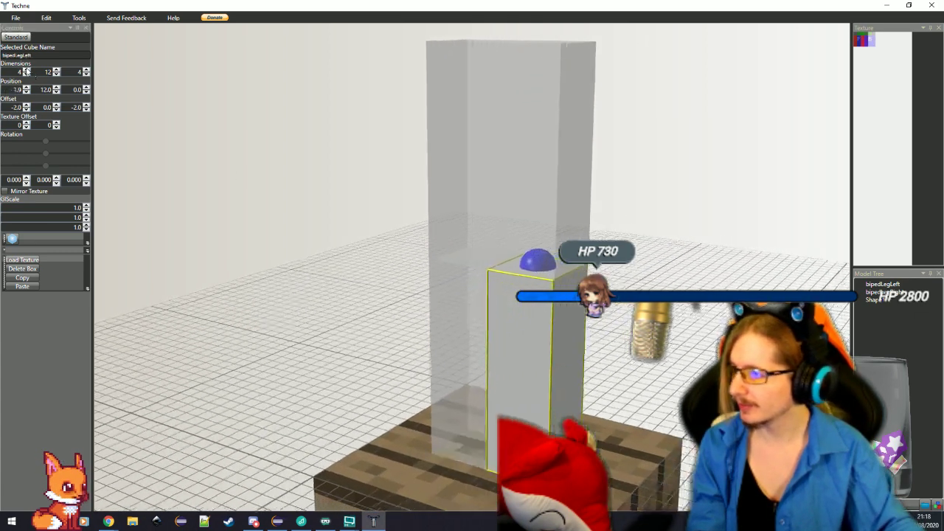
left_click(323, 290)
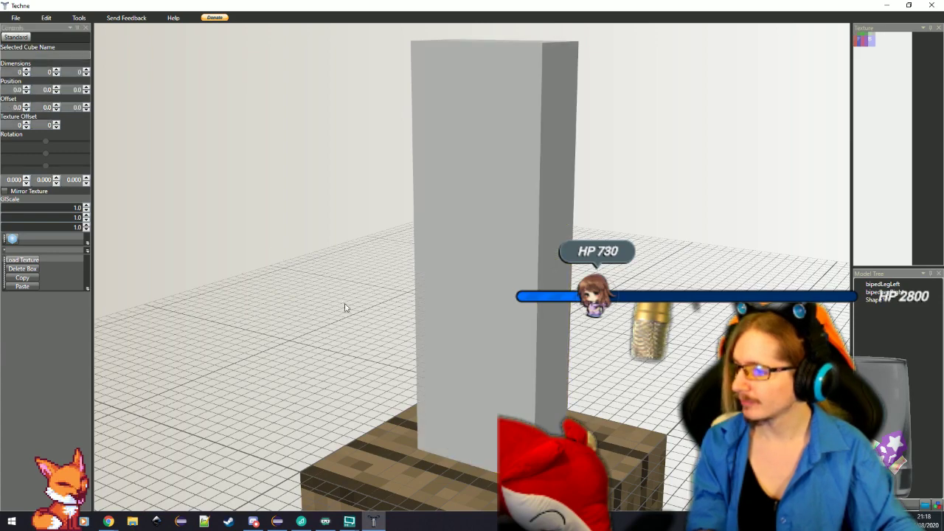
left_click_drag(295, 232, 317, 252)
Step: Rename the body cube bipedBody
left_click(451, 156)
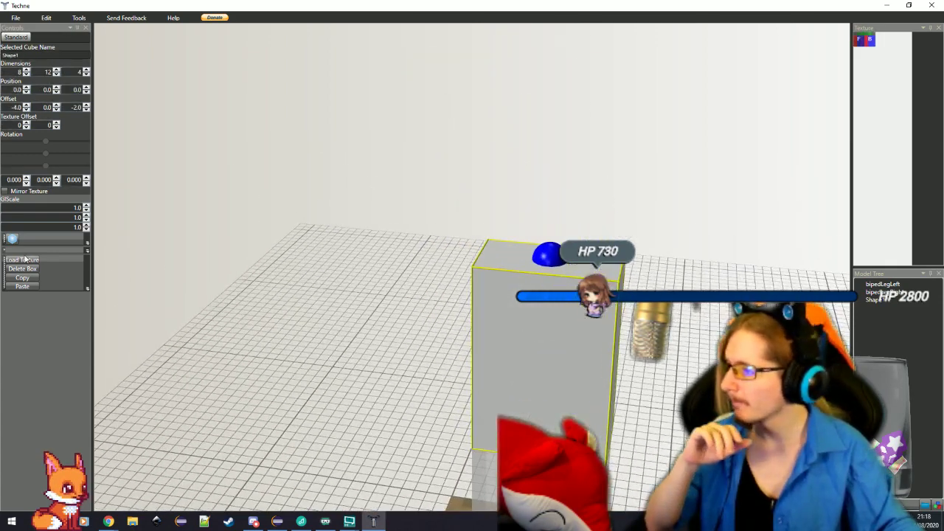
double_click(50, 55)
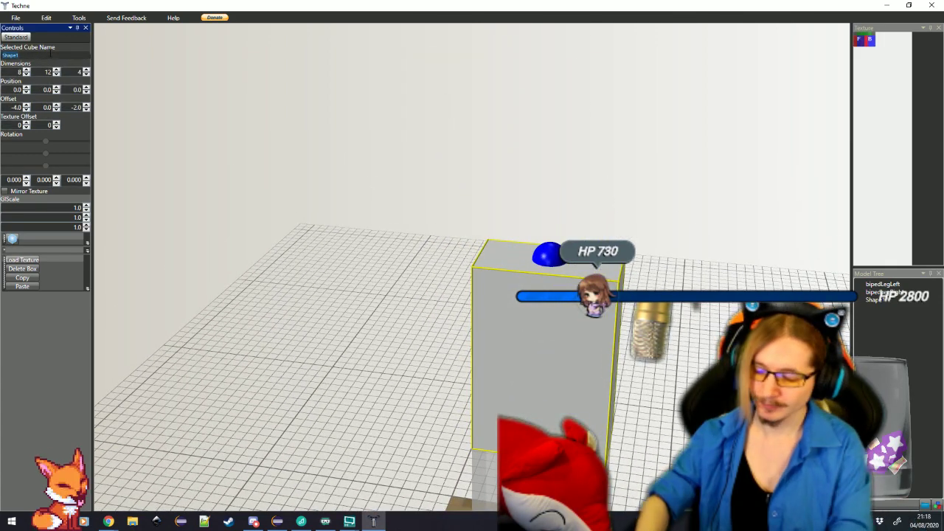
type("bipedL")
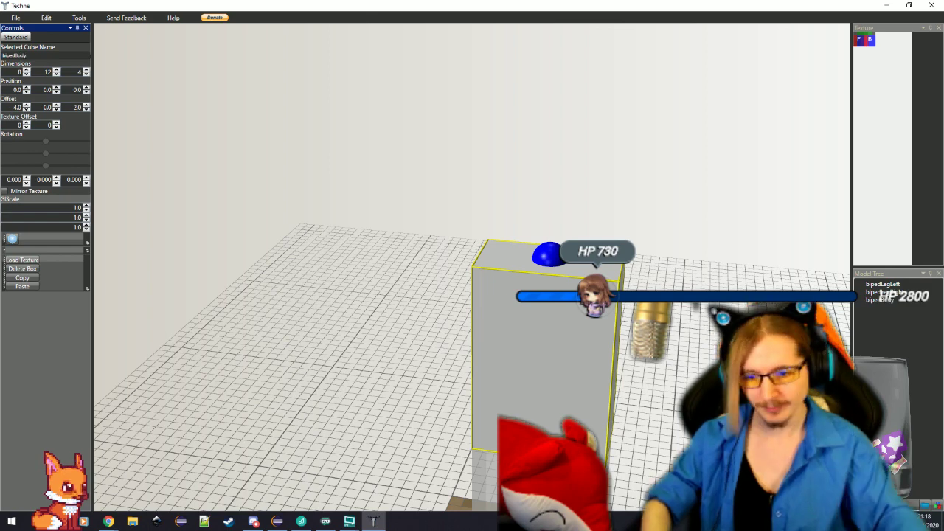
Step: Add a cube for the left arm with a width and depth of 4
left_click(12, 241)
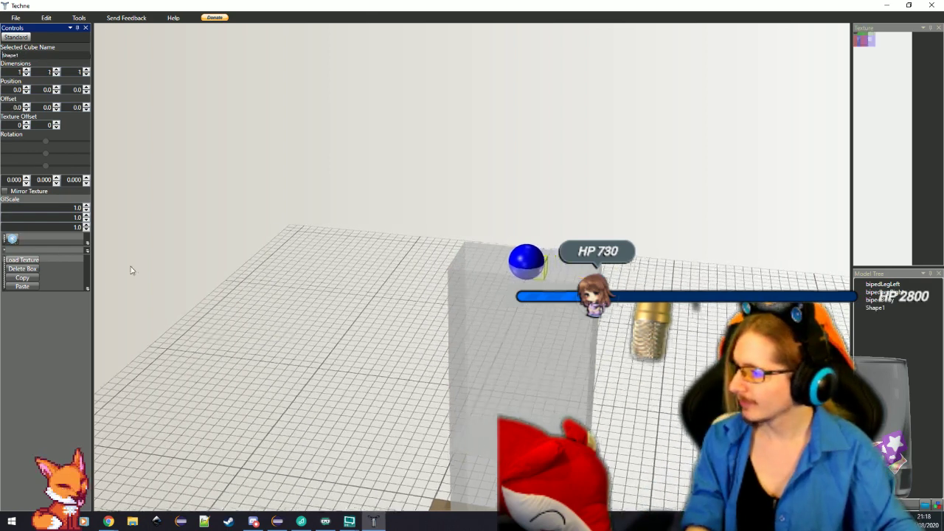
left_click(25, 70)
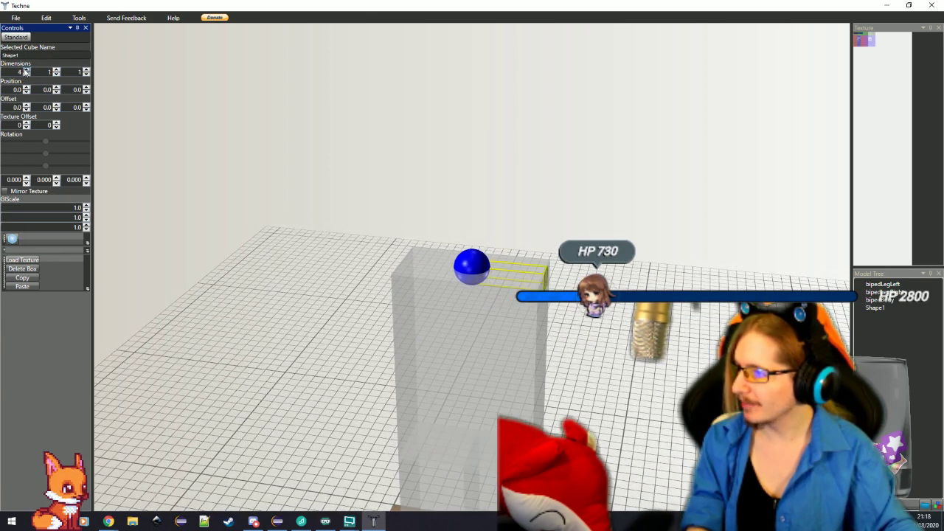
left_click(86, 70)
left_click(86, 71)
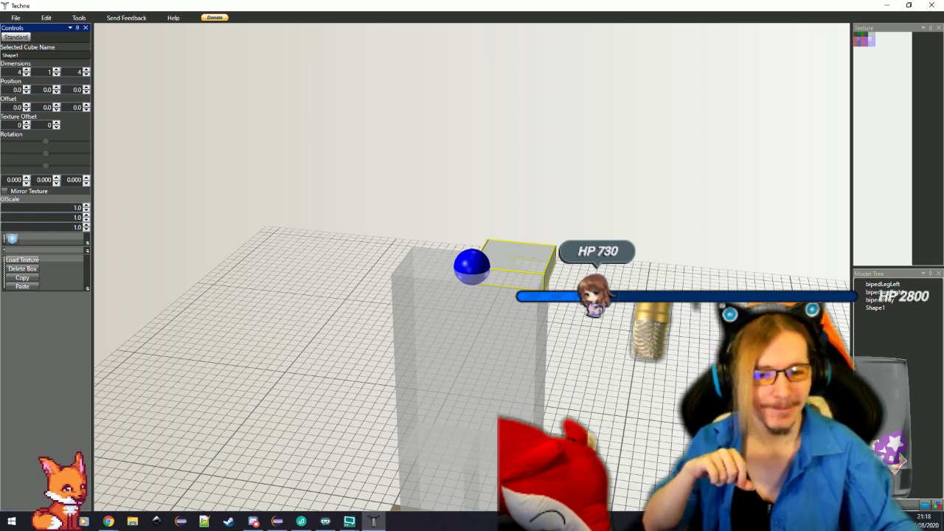
Step: Mirror the new arm cube's texture, name it bipedLeftArm and make it 12 high
key("alt+Tab")
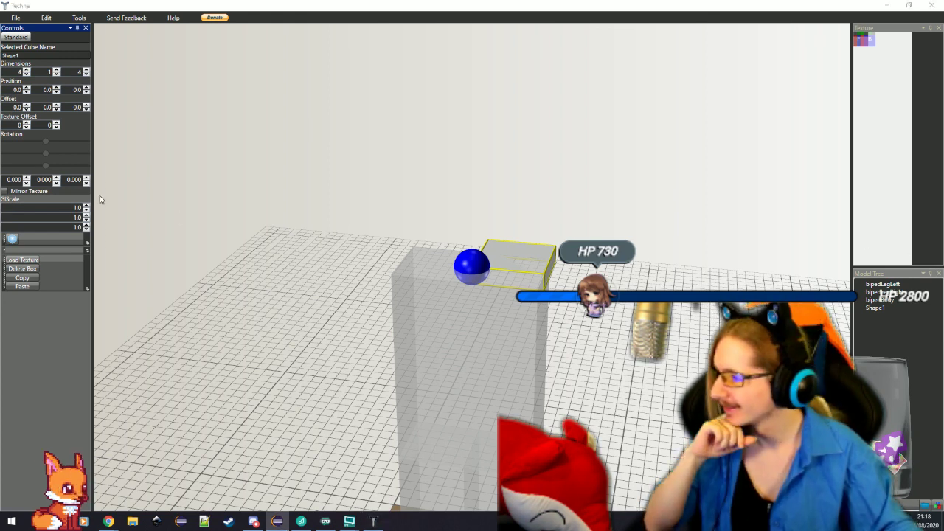
left_click(13, 192)
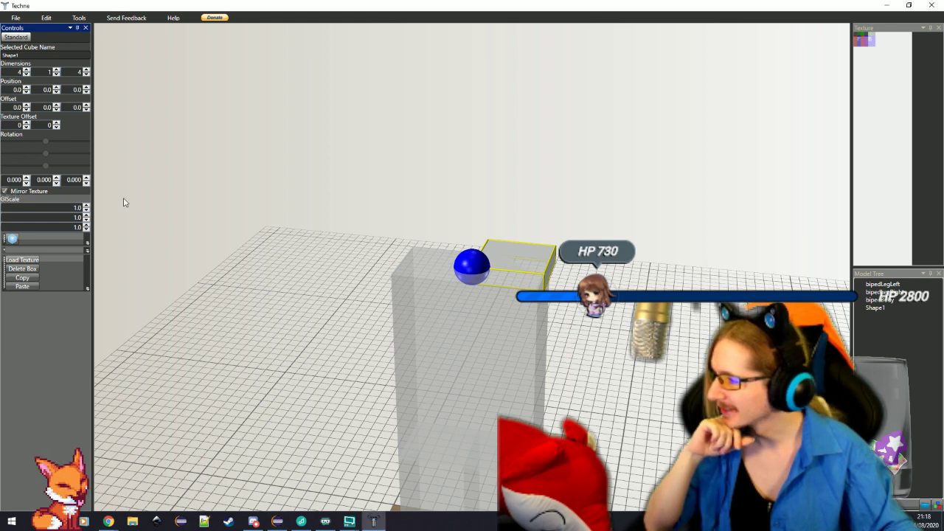
type("bip")
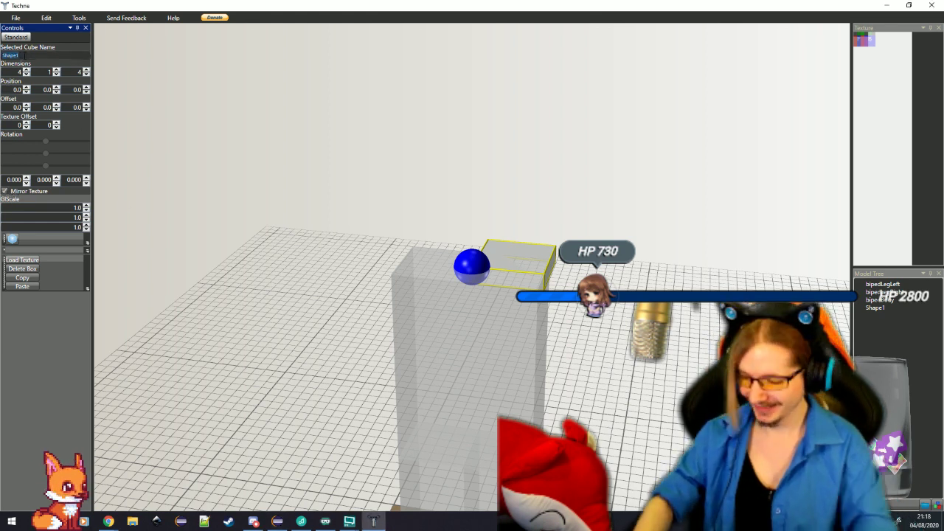
type("edLeftArm")
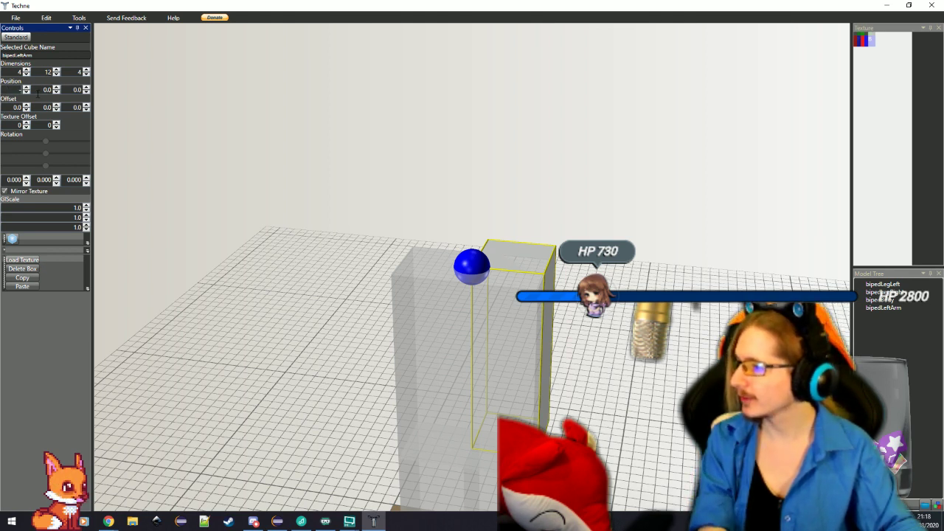
Step: Set the left arm's position to -1, -2, -2
type("1")
key("Tab")
key("Tab")
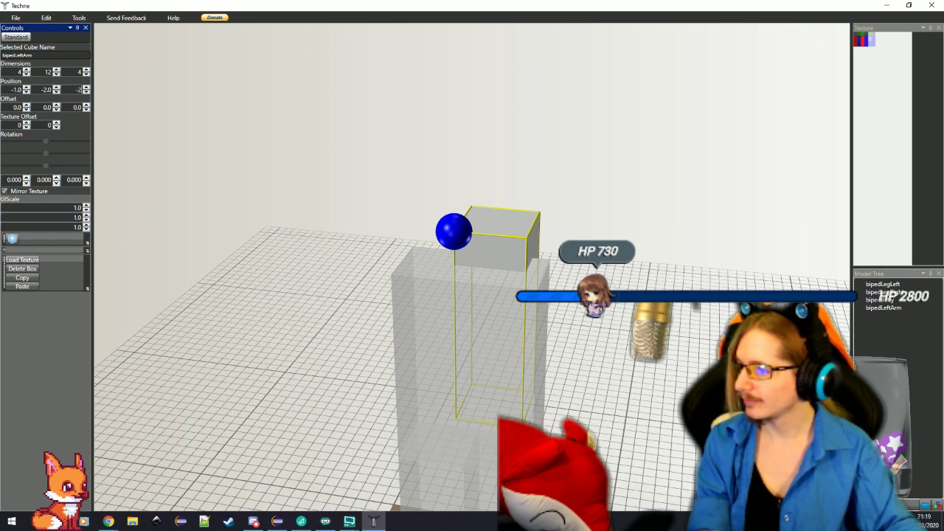
key("Tab")
Step: Set the left arm's offset to -1, -2, -2
left_click(70, 108)
type("-2")
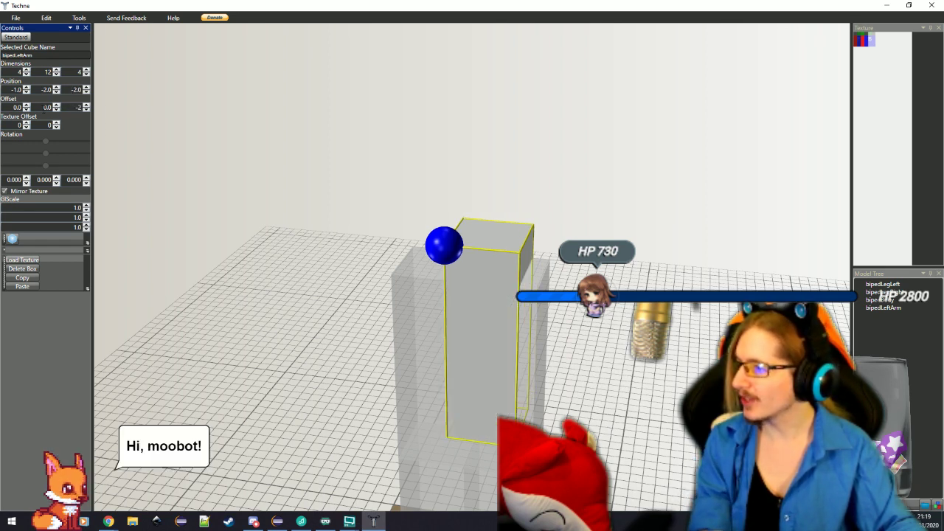
left_click(44, 108)
type("-2")
left_click(15, 108)
type("-1")
key("Return")
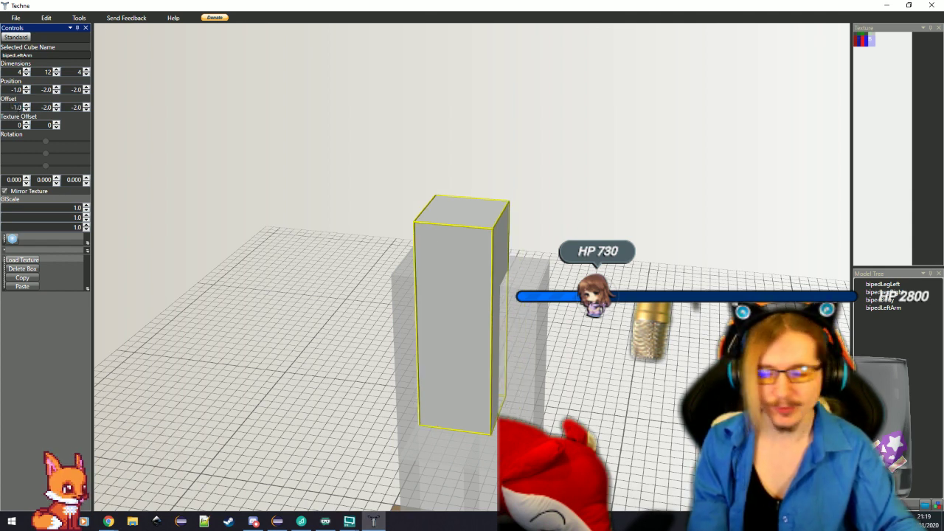
Step: Move the left arm to position 5, 2, 0
left_click(16, 91)
type("5")
left_click(50, 91)
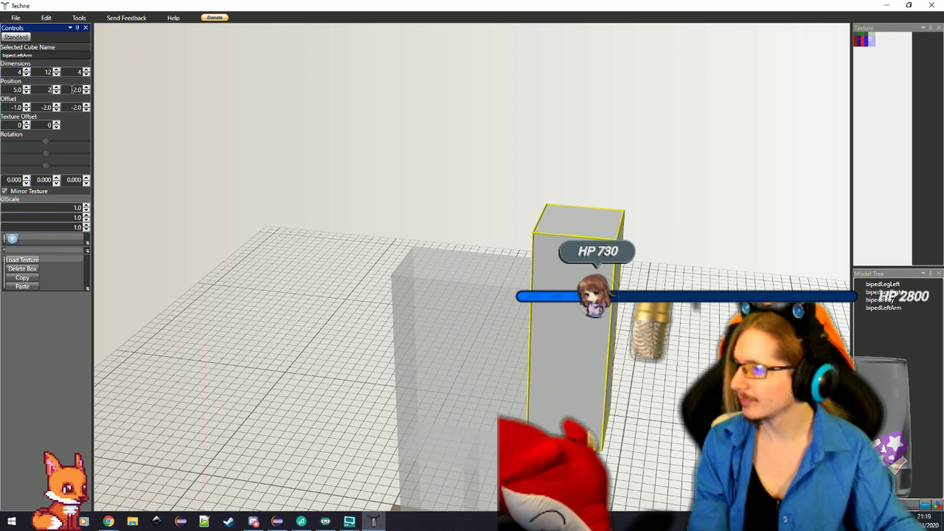
type("2")
key("Tab")
type("0")
key("Return")
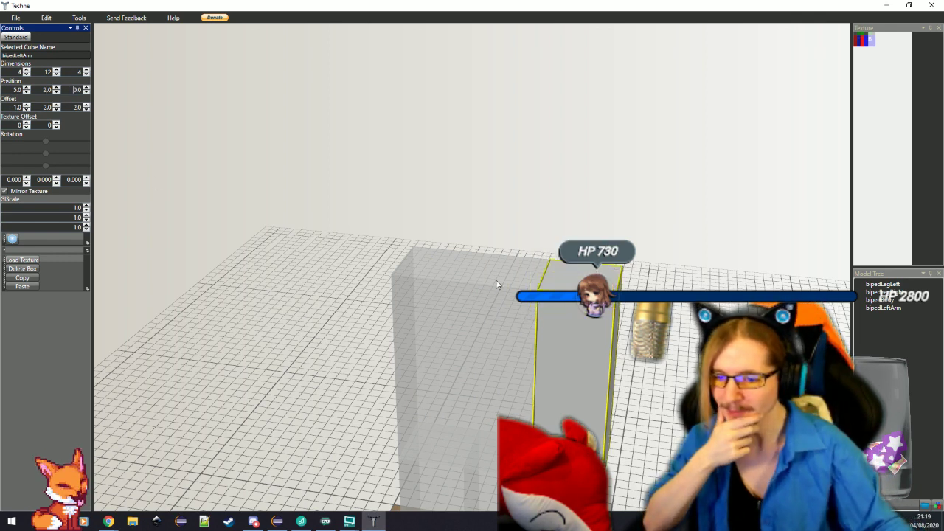
Step: Add a cube for the other arm with dimensions 4 × 12 × 4 and texture mirroring turned off
left_click_drag(704, 369, 689, 356)
left_click(396, 379)
scroll(400, 379, "down", 1)
scroll(400, 380, "down", 2)
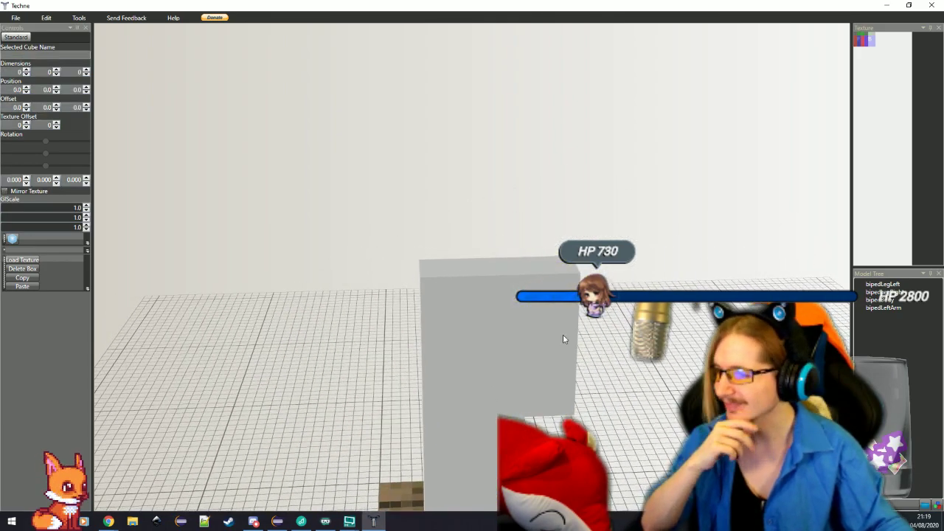
left_click(565, 332)
left_click(11, 238)
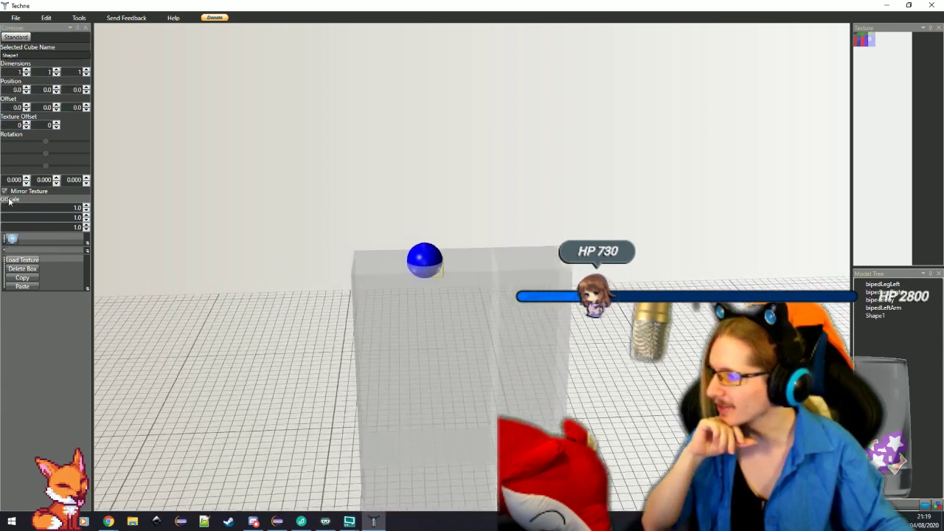
type("4")
key("Tab")
type("12")
key("Tab")
type("4")
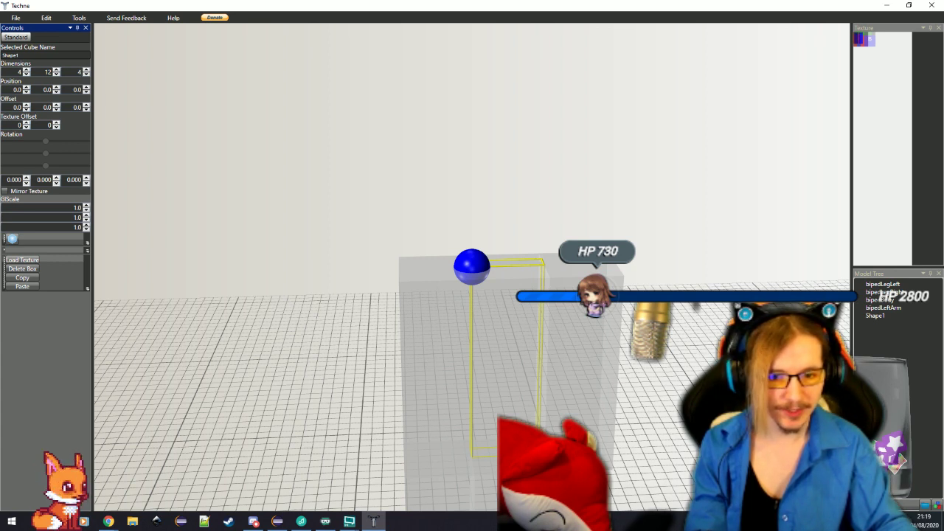
key("alt+Tab")
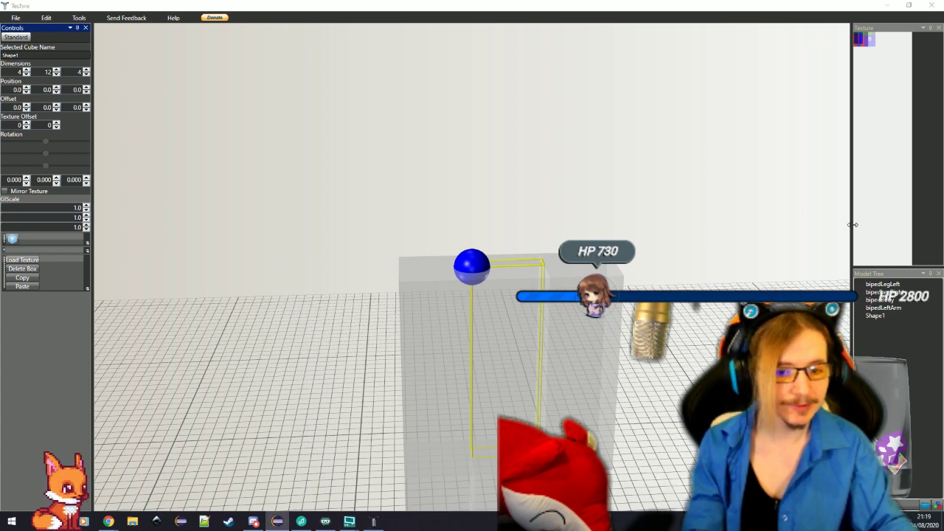
Step: Set the other arm cube's offset to -3, -2, -2 and its position to -5, 2, 0
left_click_drag(21, 108, 9, 107)
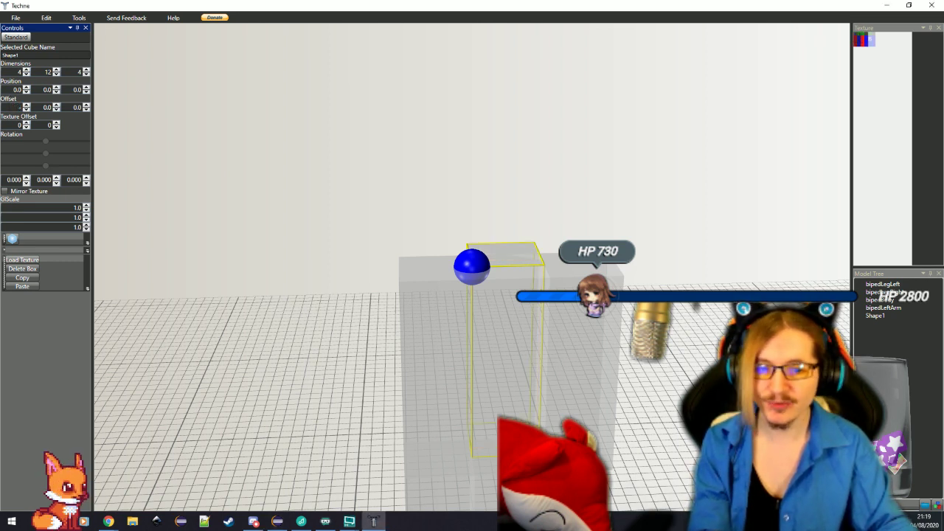
type("-3")
key("Tab")
type("-")
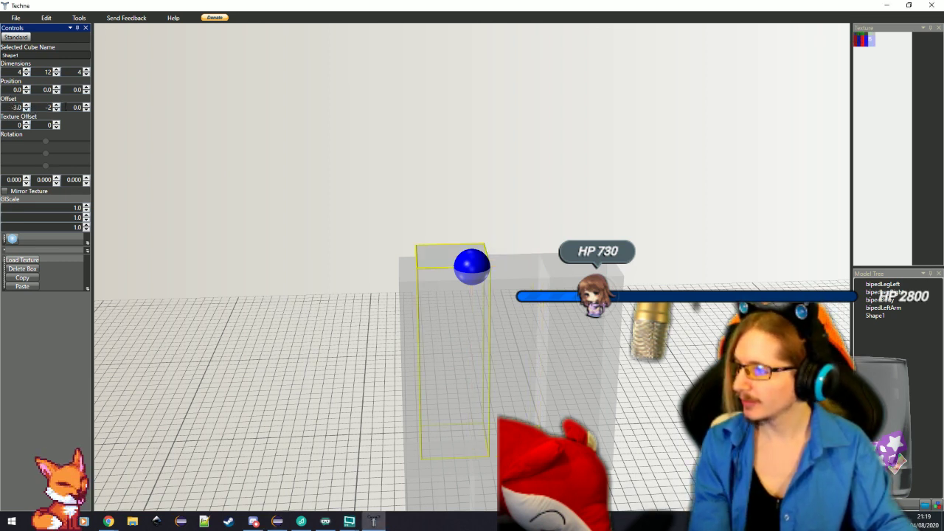
type("2")
key("Tab")
type("-2")
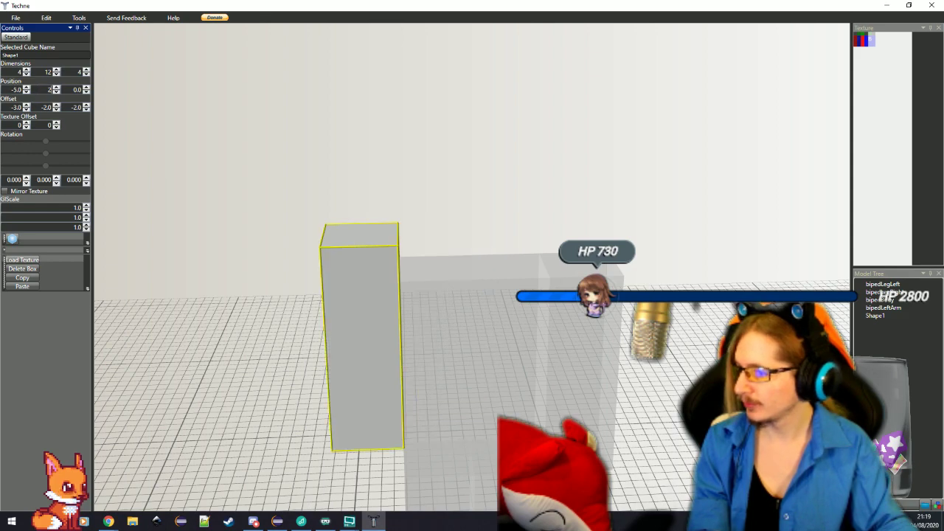
Step: Examine how both arm cubes sit against the body from several angles, including the selected left arm
left_click(442, 219)
left_click(605, 325)
left_click_drag(589, 323, 391, 307)
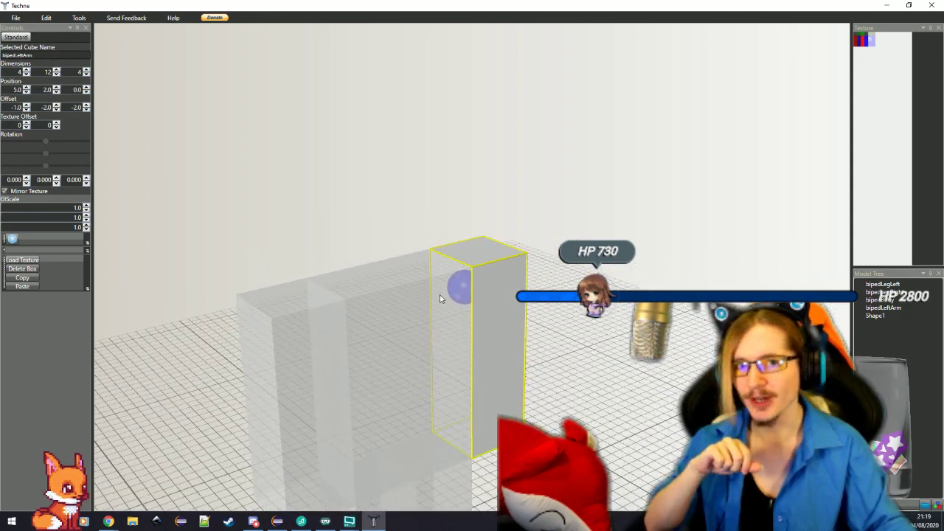
left_click_drag(465, 304, 448, 300)
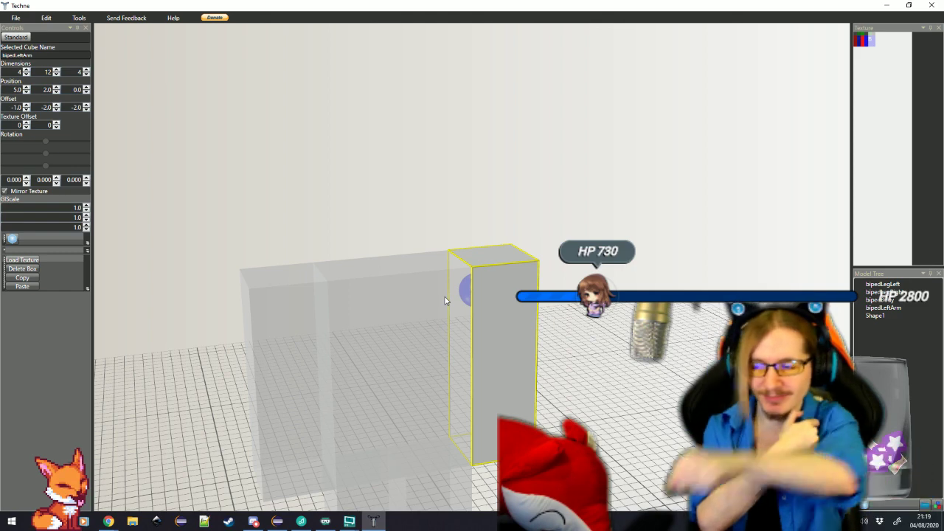
left_click(485, 191)
left_click_drag(472, 268, 347, 298)
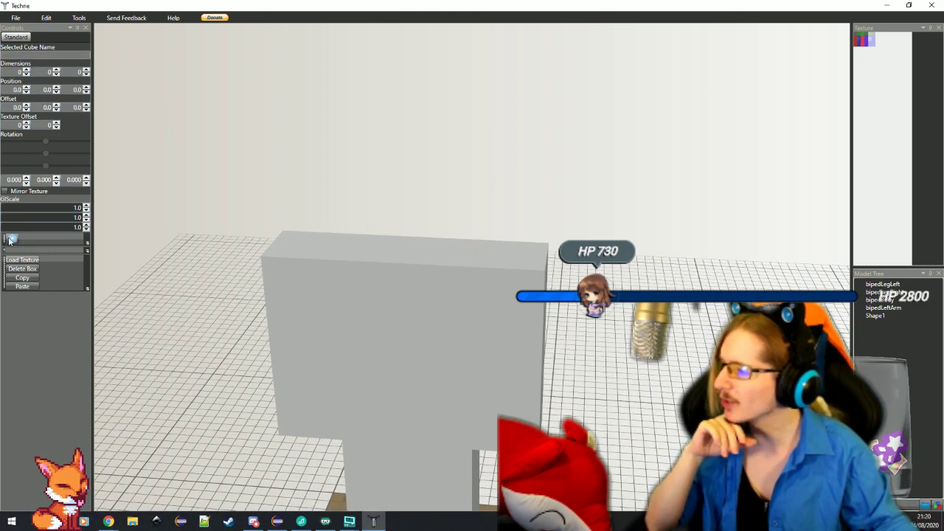
Step: Add a new cube for the head with dimensions 8 × 8 × 8
left_click(11, 240)
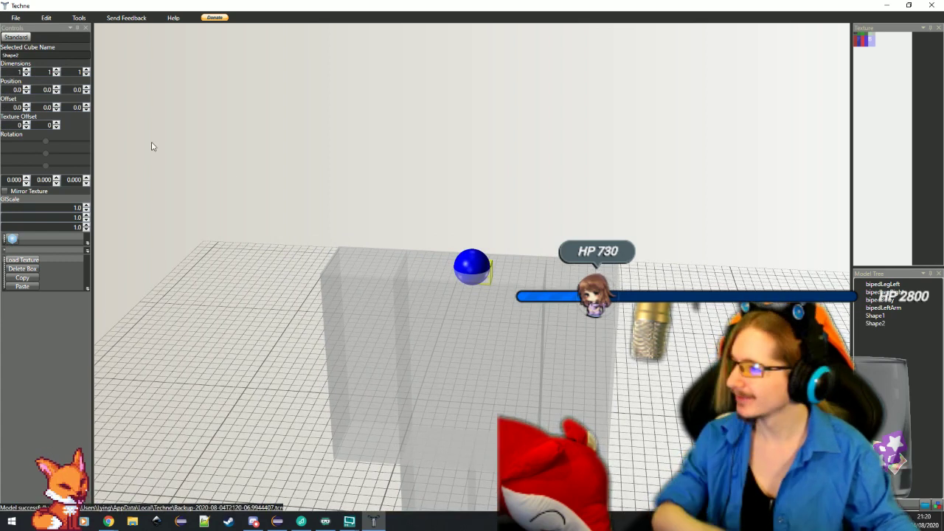
double_click(21, 71)
type("8")
double_click(71, 71)
type("8")
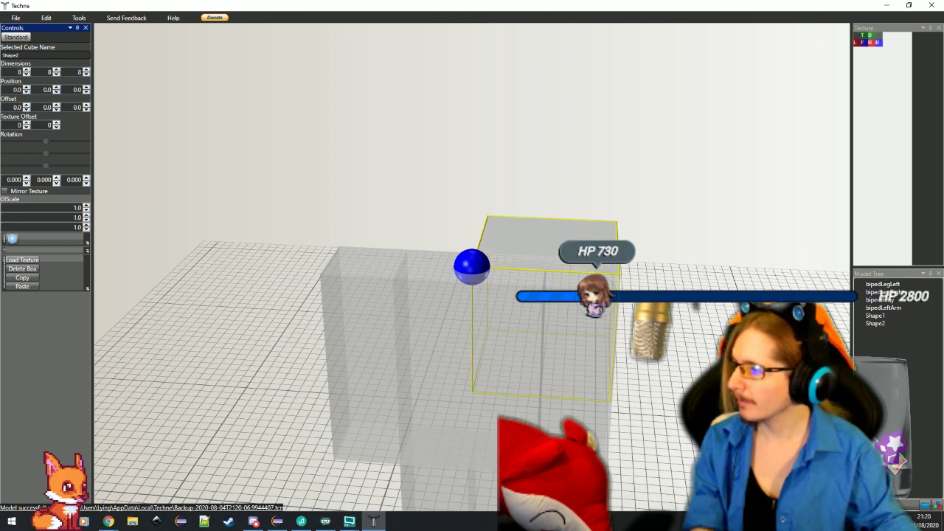
Step: Set the head cube's offset to -4, -8, -4 and check the whole figure
key("Tab")
key("Tab")
key("Tab")
key("Tab")
type("-4")
key("Tab")
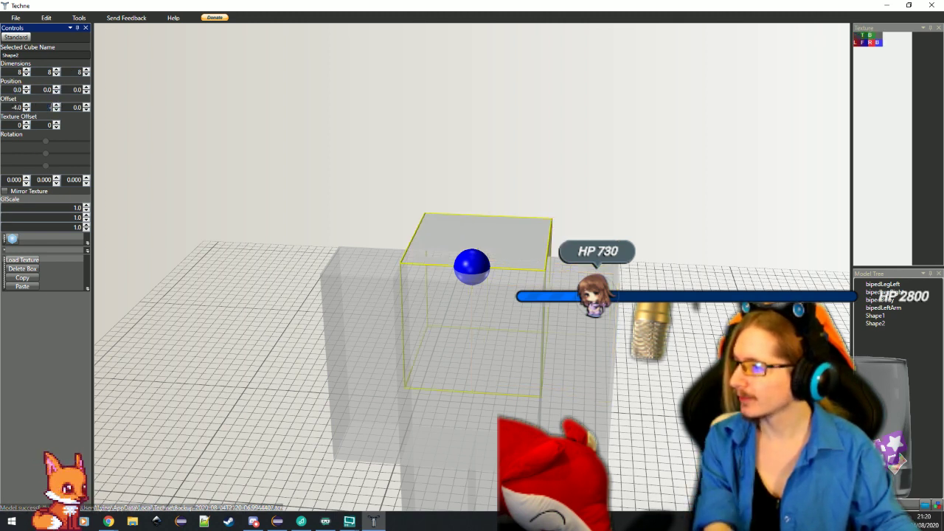
type("-8")
key("Tab")
type("-4")
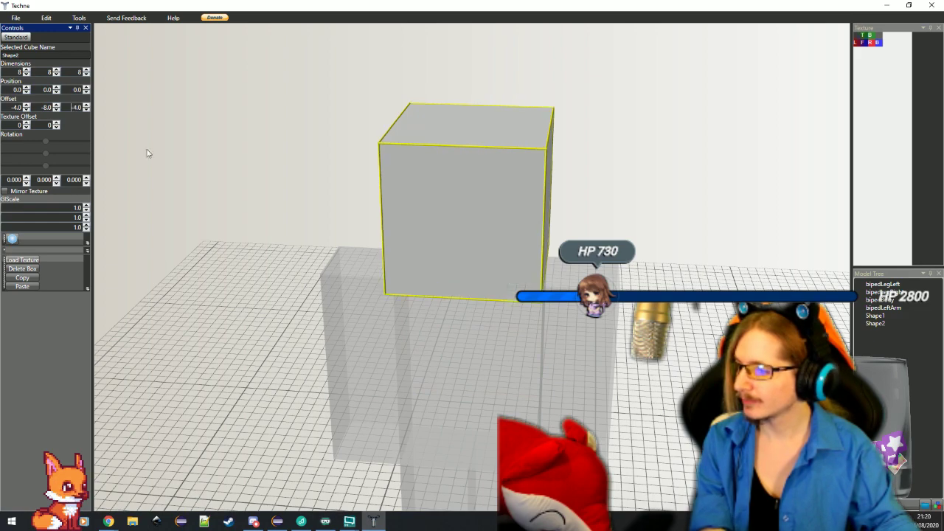
left_click(251, 177)
left_click_drag(524, 399, 447, 379)
scroll(473, 362, "down", 6)
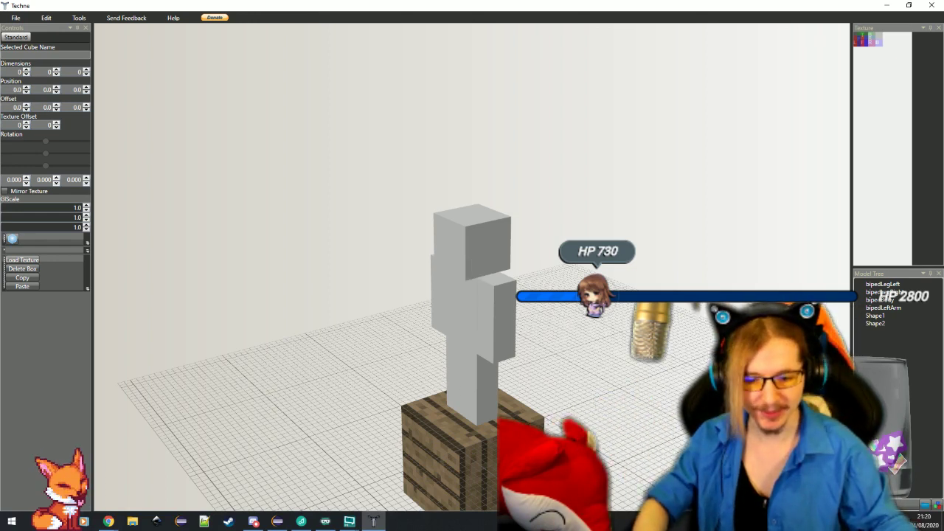
Step: Switch to Chrome, bring its kirindave image search over the model editor and maximize the window
key("alt+Tab")
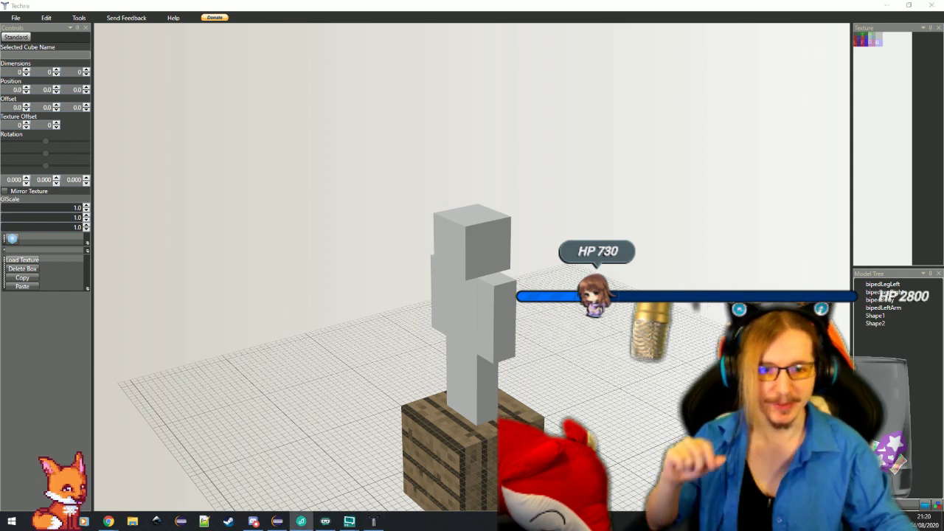
key("alt+Tab")
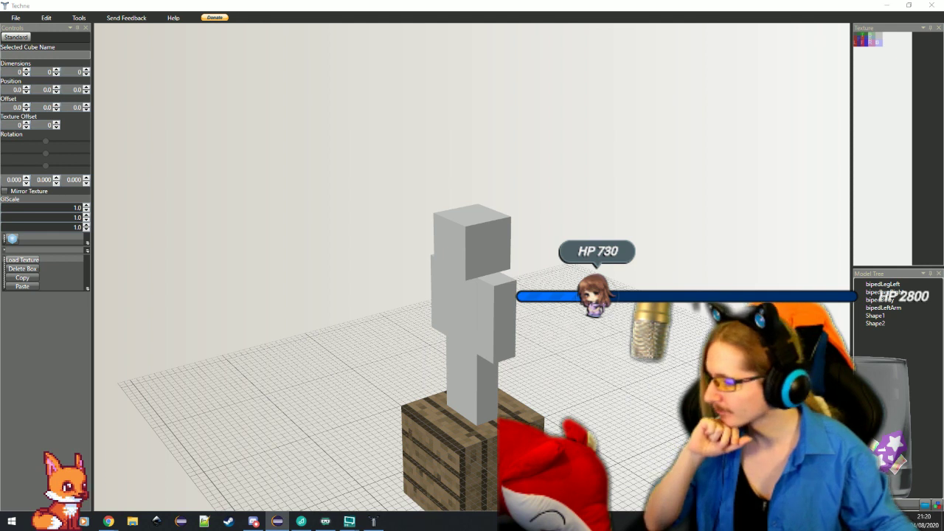
left_click(108, 522)
left_click(84, 479)
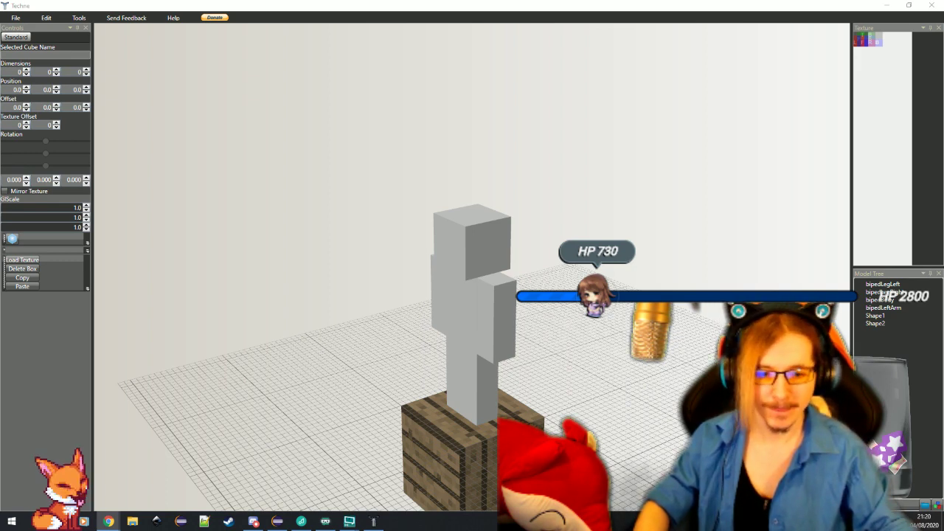
left_click_drag(943, 222, 587, 55)
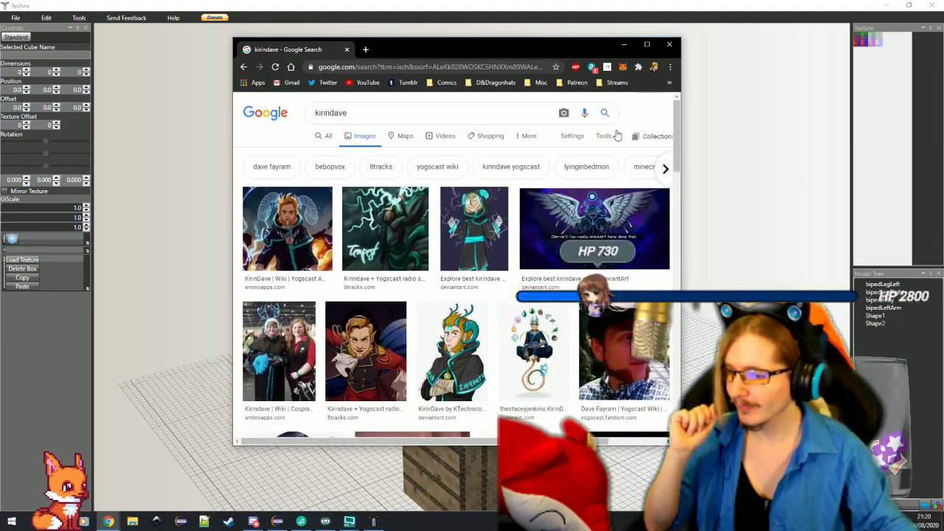
left_click(647, 45)
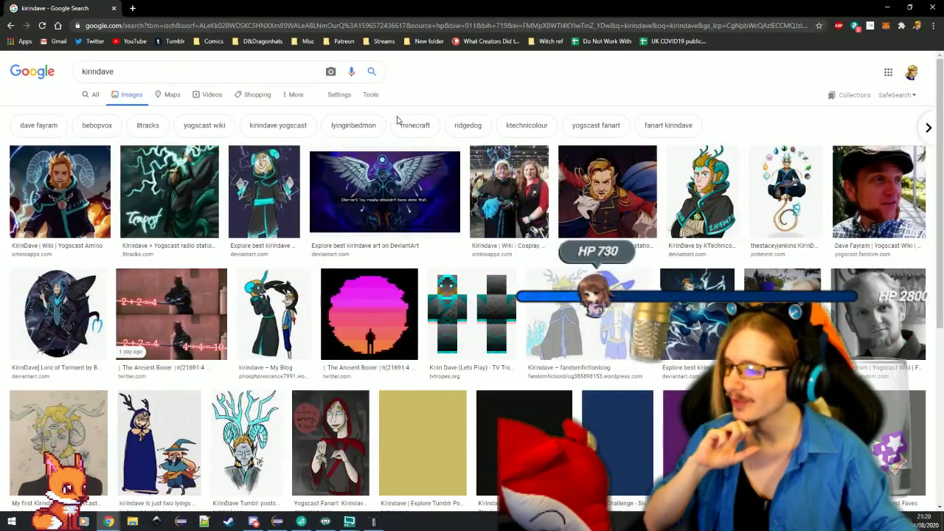
Step: Preview several kirindave artworks in the image results and open the Amino Apps artwork as a full image
left_click(384, 192)
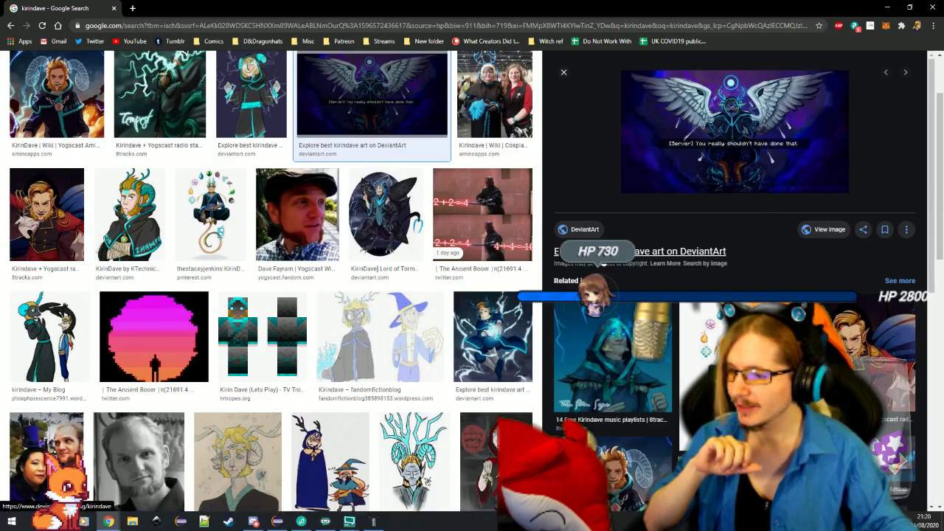
left_click(564, 71)
scroll(448, 269, "up", 2)
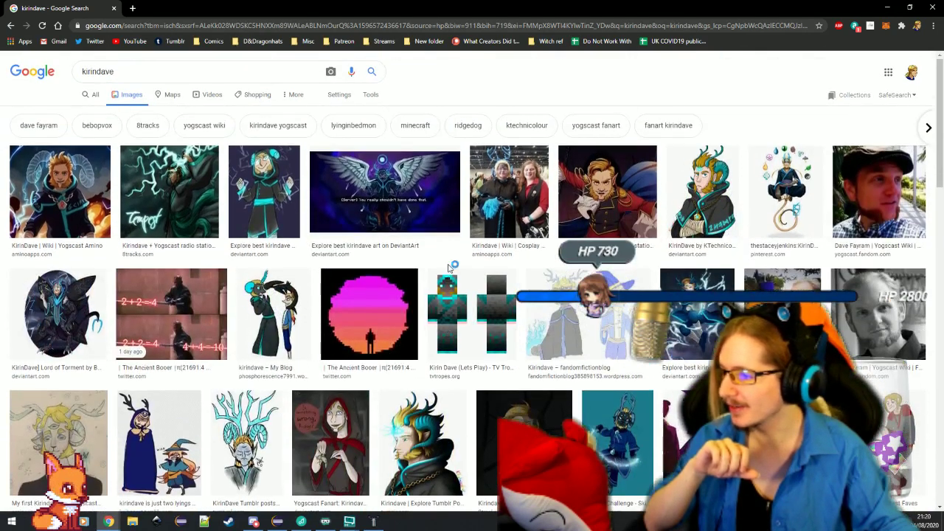
left_click(266, 321)
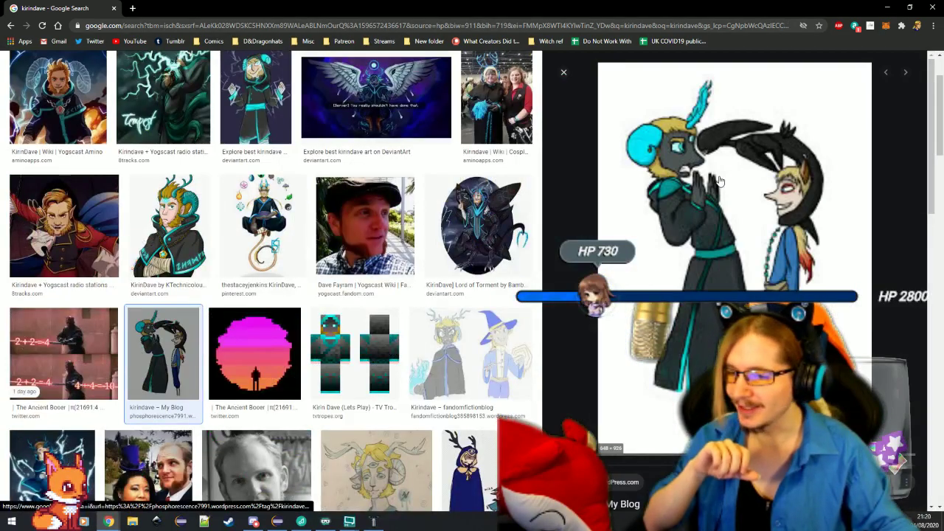
left_click(61, 104)
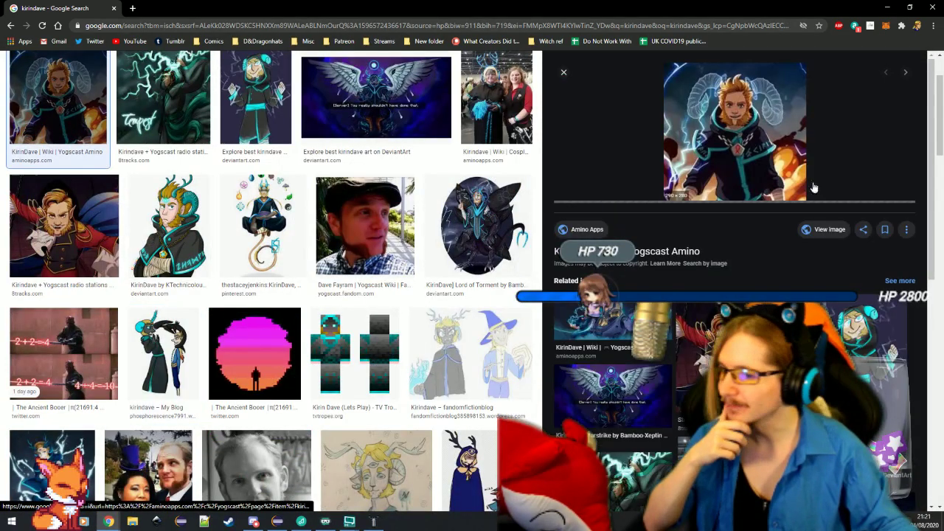
left_click(811, 230)
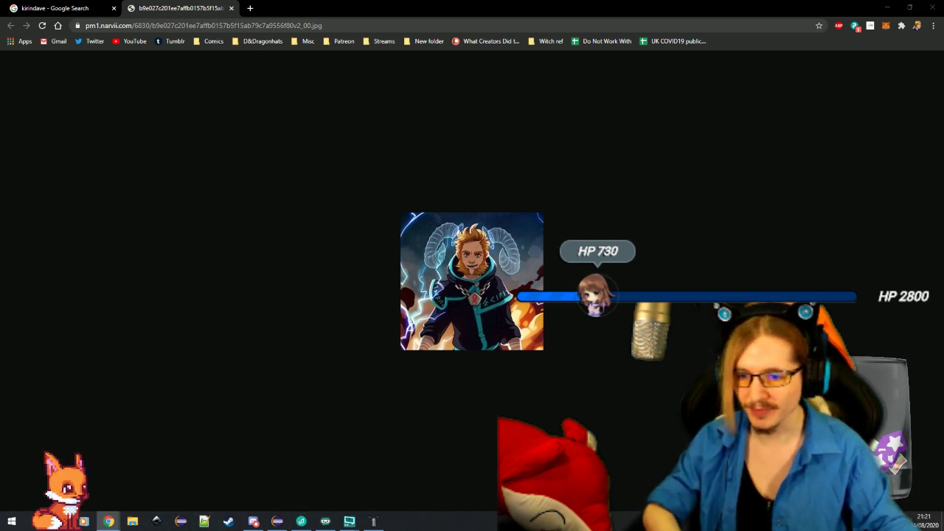
Step: Bring the Kirin notes in Notepad++ over the browser and highlight the end of the "Humanoid (maybe tauric?)" line
left_click(535, 289)
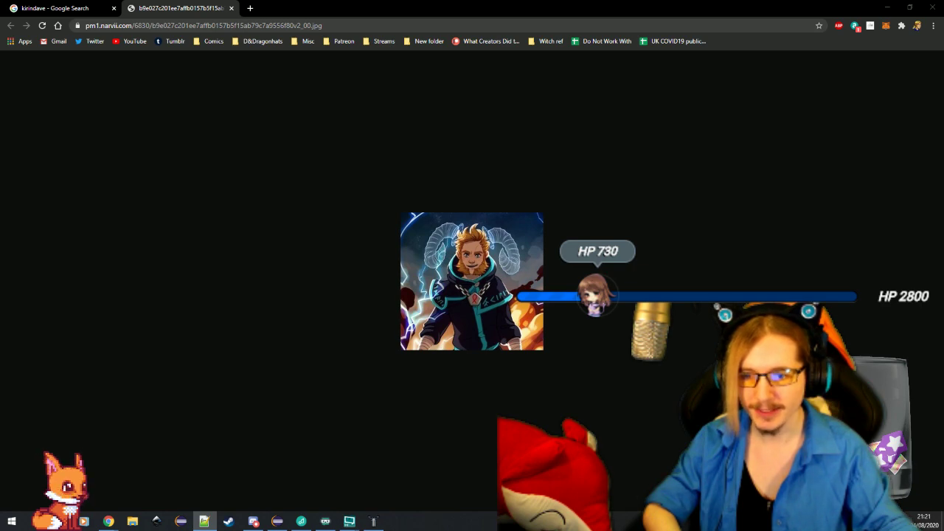
left_click_drag(943, 188, 676, 73)
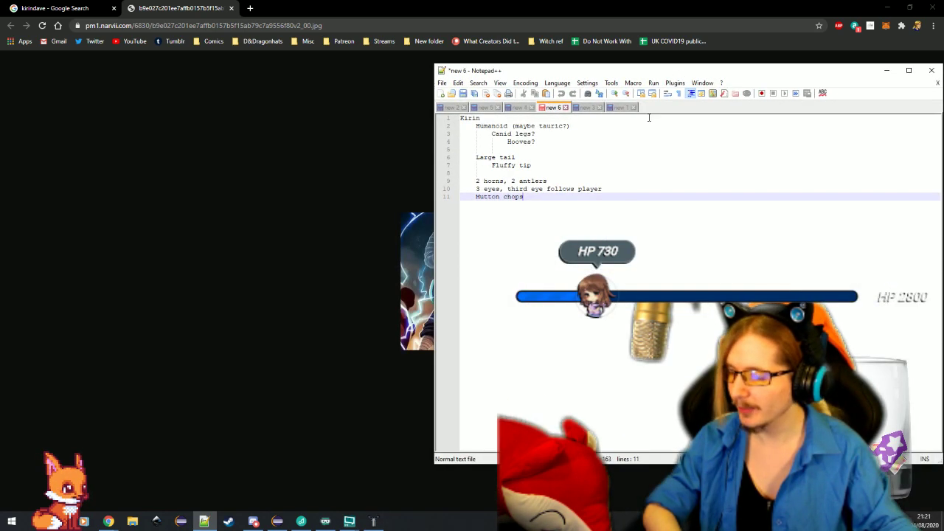
left_click(597, 126)
key("shift+Left")
key("shift+Left")
key("shift+Left")
key("shift+Left")
key("shift+Left")
key("shift+Left")
key("shift+Left")
key("shift+Left")
key("shift+Left")
key("shift+Left")
key("shift+Left")
key("shift+Left")
key("shift+Left")
key("shift+Left")
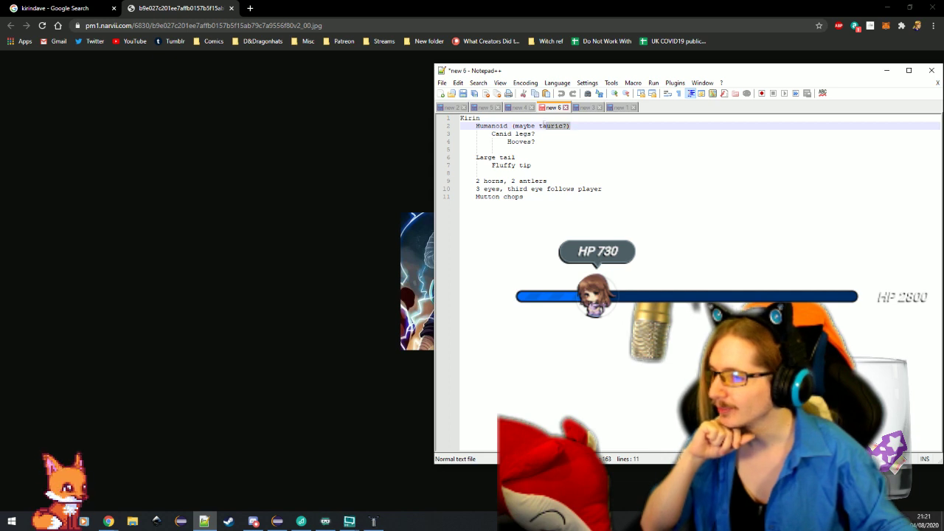
Step: Review the canid legs, hooves and large tail entries in the Kirin notes
left_click(552, 135)
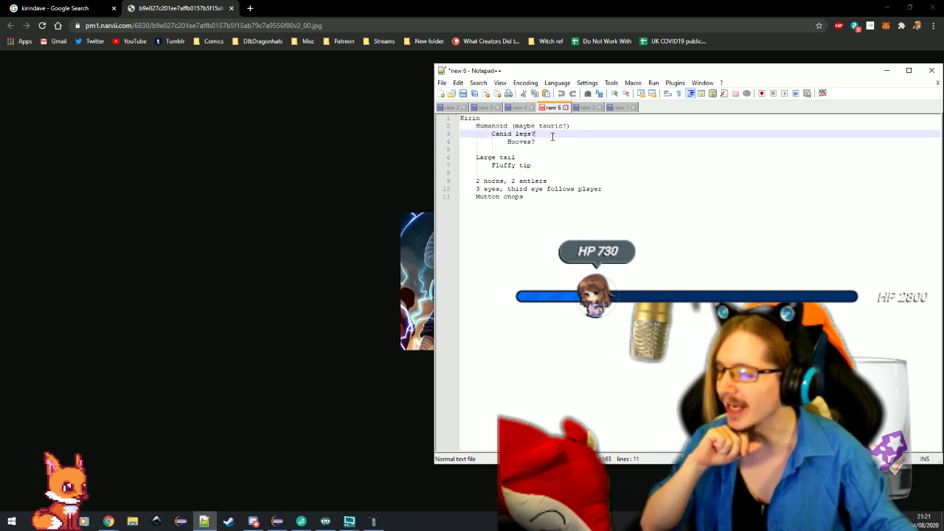
left_click(544, 143)
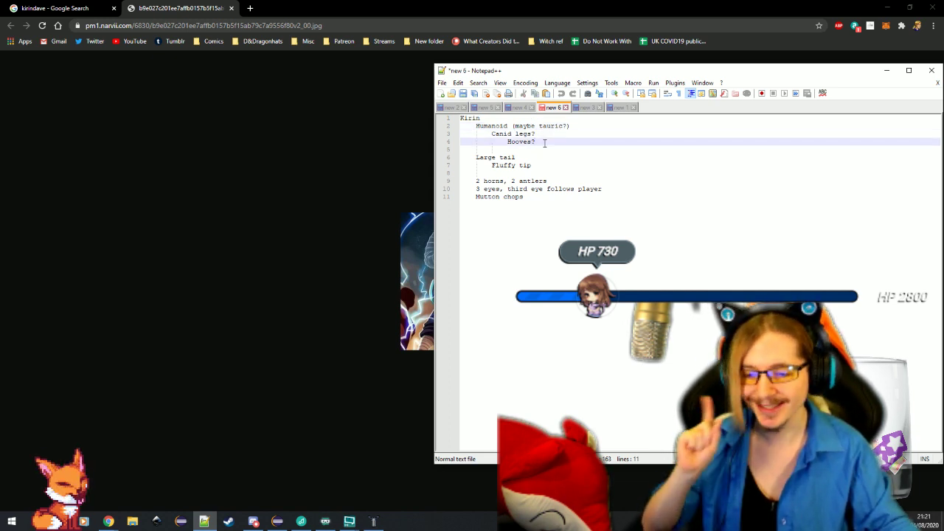
left_click(541, 152)
left_click(556, 140)
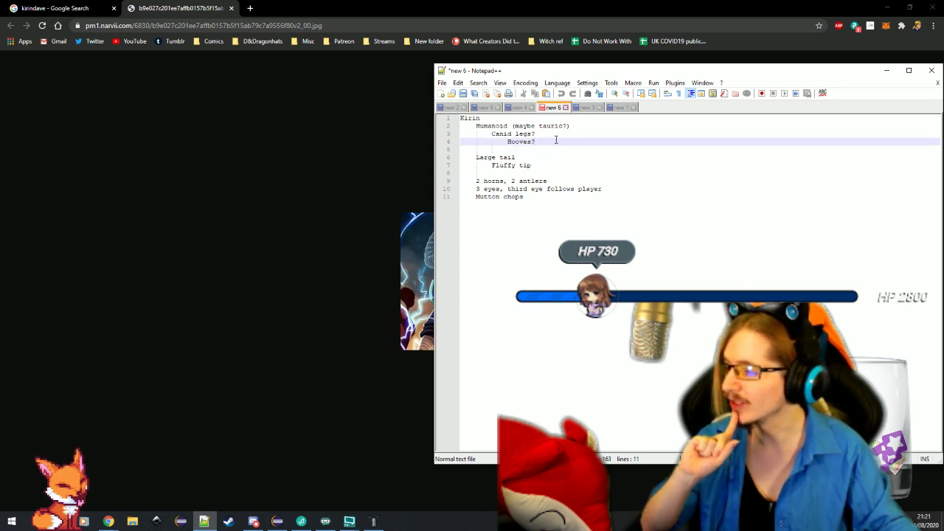
left_click(548, 158)
left_click(566, 150)
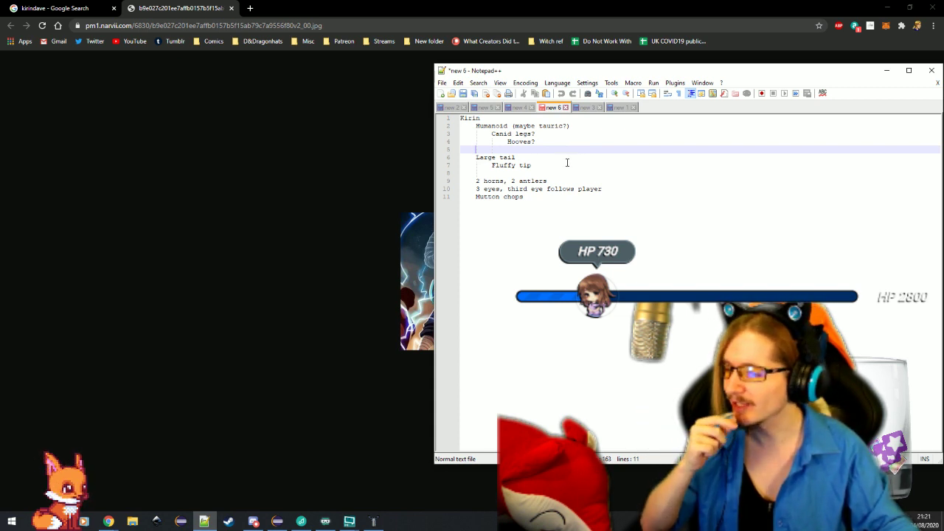
Step: Return to the kirindave image results in Chrome and compare the character's design across several artworks, including Lord of Torment
left_click(281, 264)
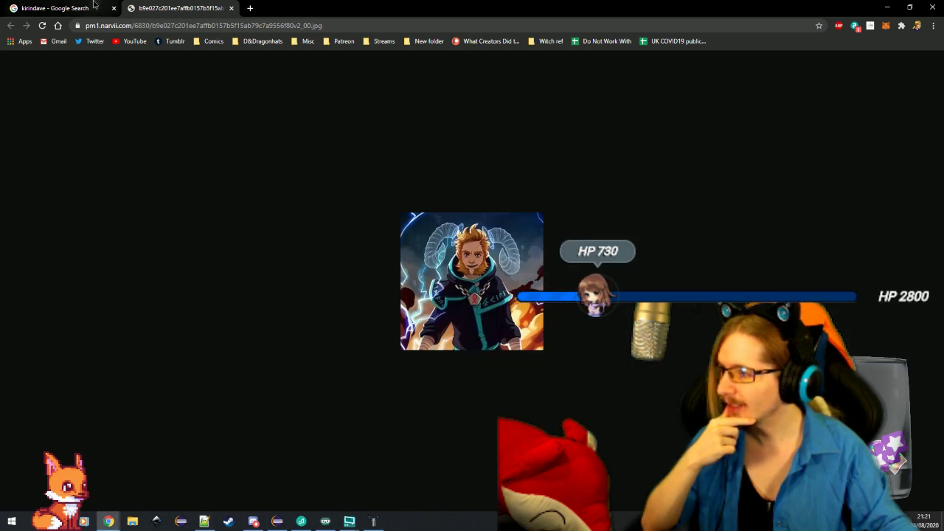
left_click(59, 8)
left_click(478, 225)
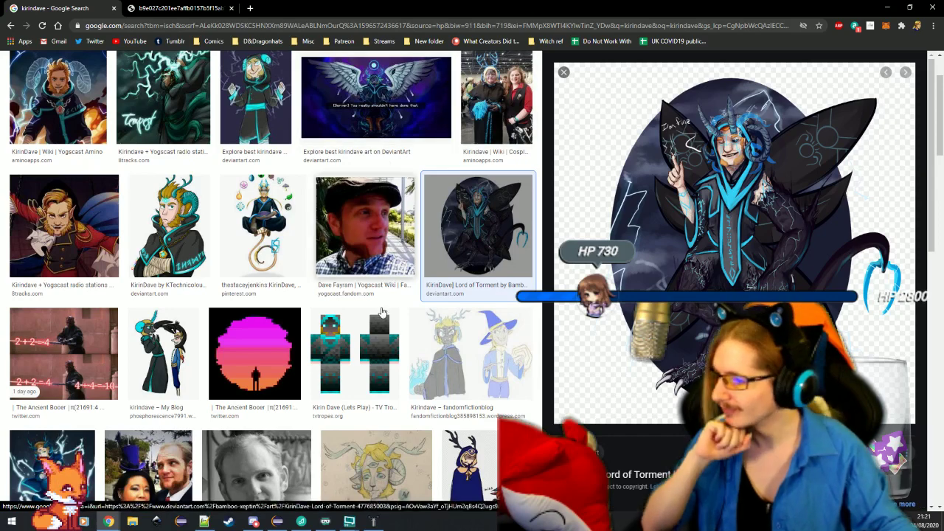
left_click(263, 225)
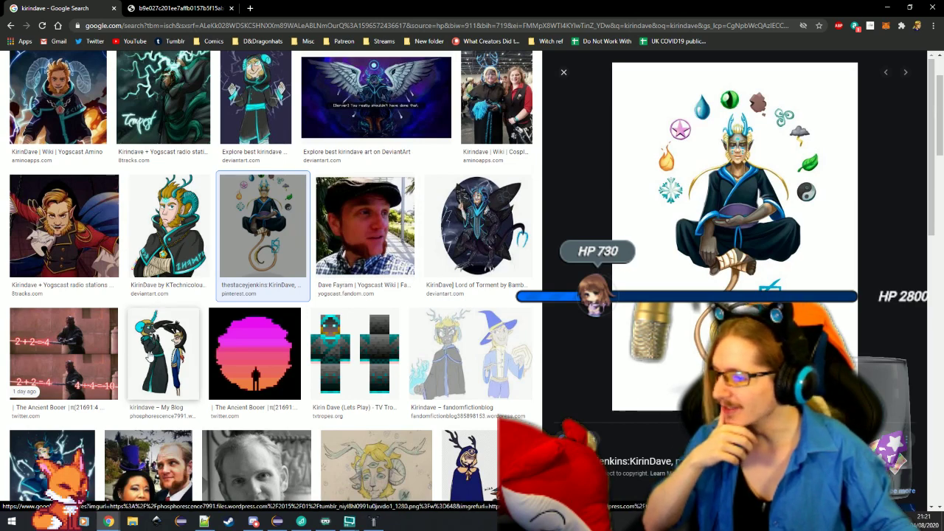
left_click(163, 354)
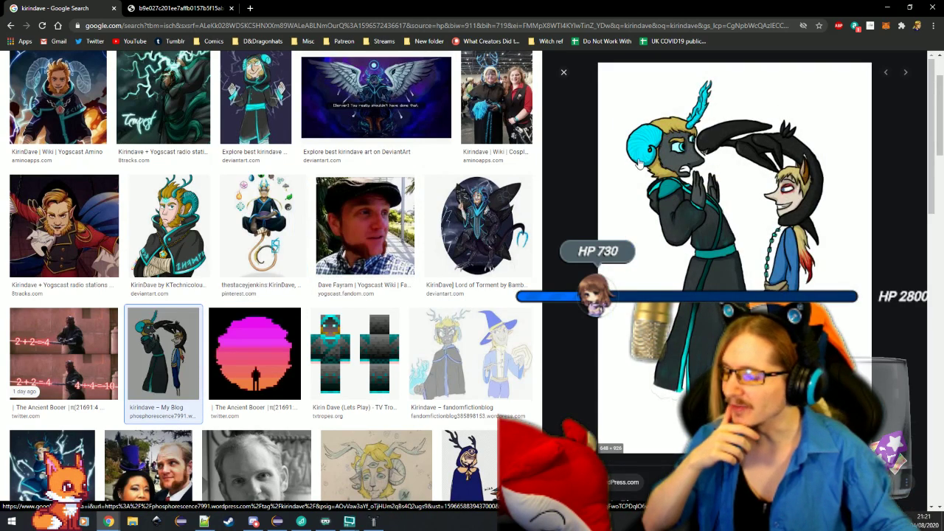
left_click(57, 97)
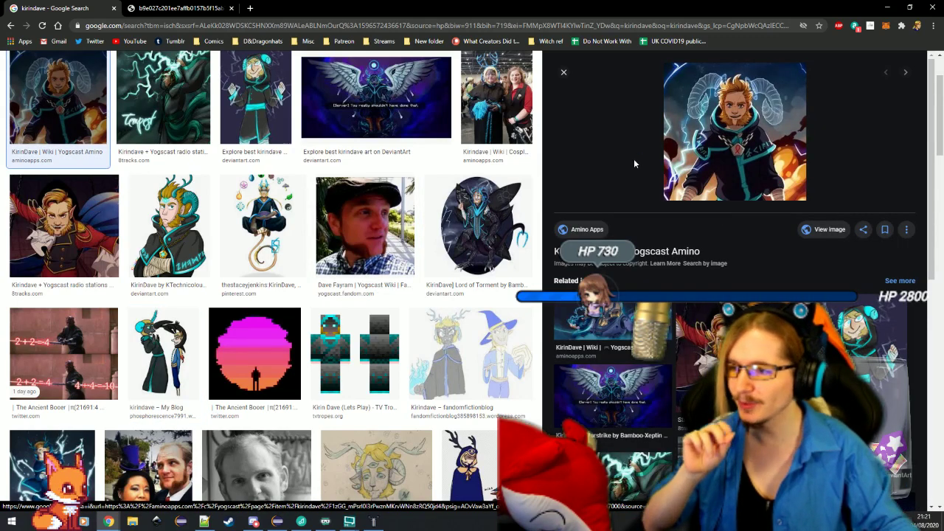
left_click(196, 137)
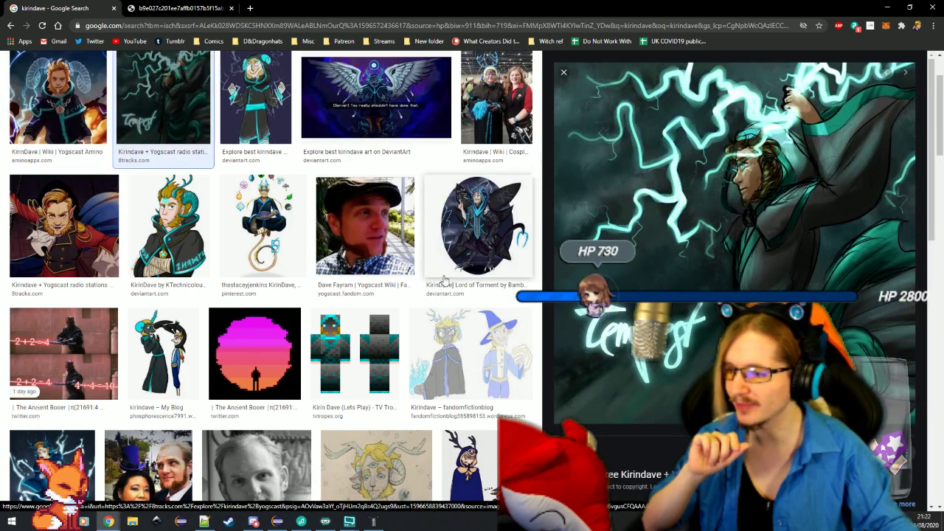
left_click(435, 287)
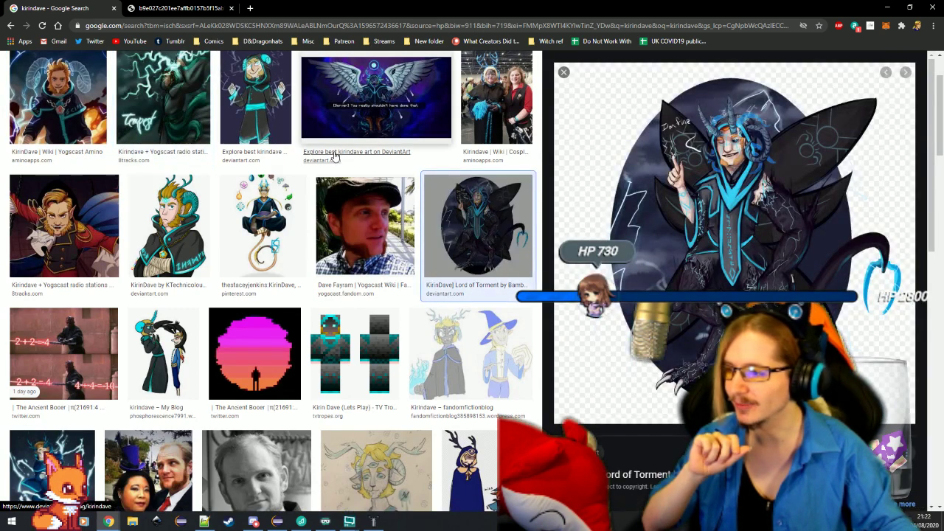
Step: Preview the winged DeviantArt artwork, the TV Tropes Kirin Dave skin and the related 64x64 KirinDave Minecraft skin
left_click(340, 92)
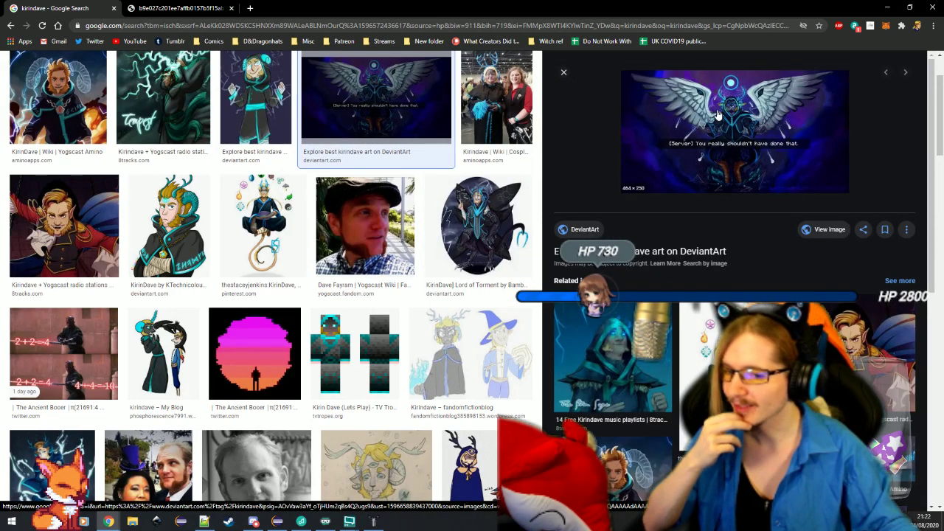
left_click(355, 353)
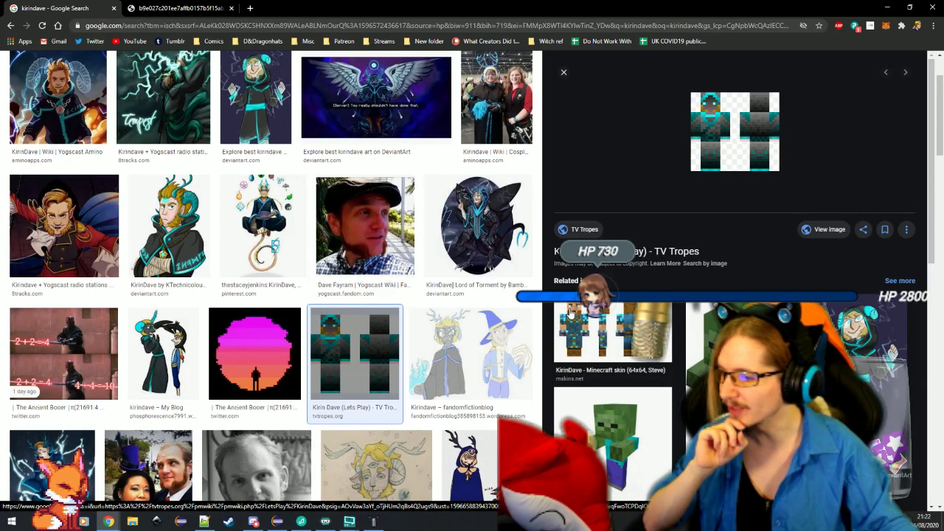
left_click(612, 336)
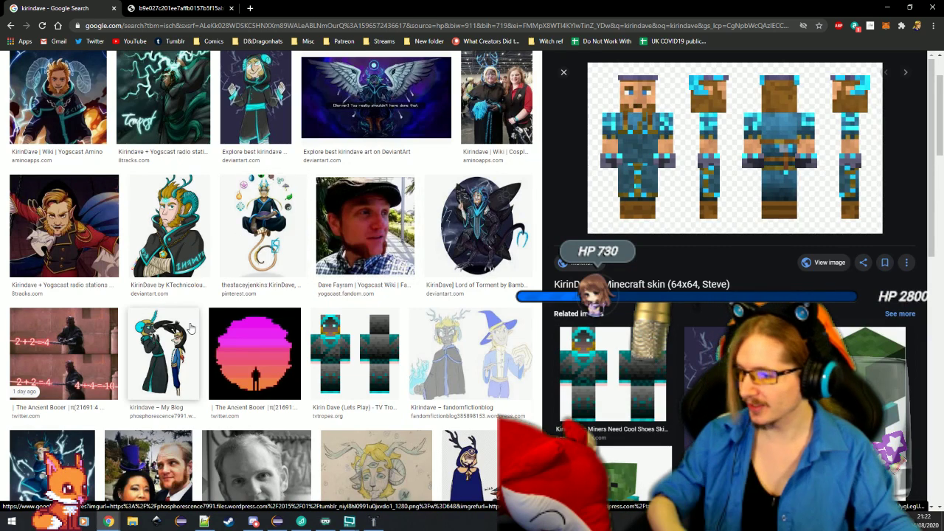
Step: Compare the character's horns and antlers in further kirindave artworks, including the fandomfictionblog drawing and the 30 Day Challenge picture
scroll(148, 370, "down", 1)
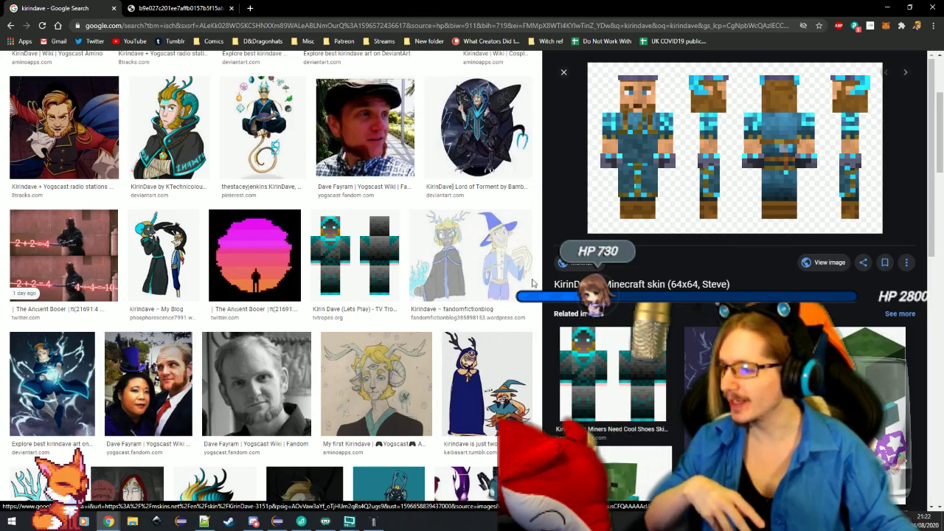
left_click(509, 254)
left_click(487, 384)
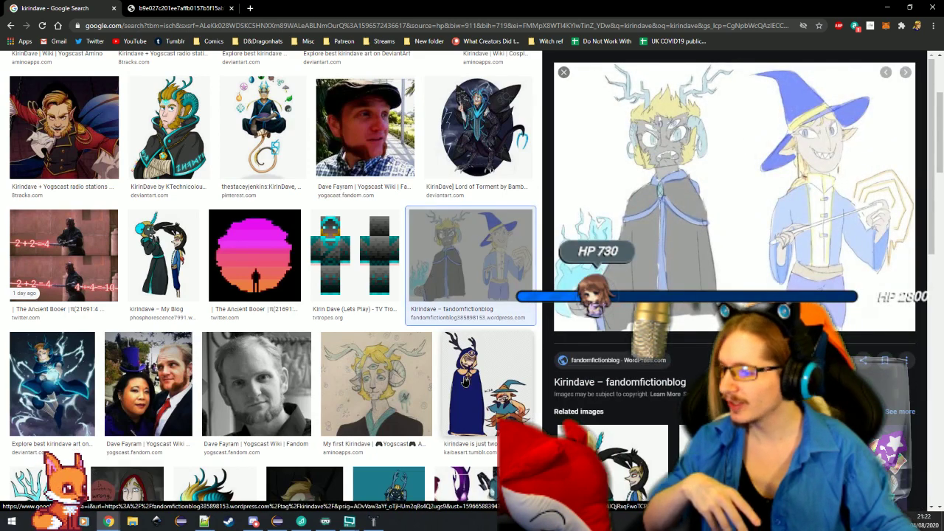
scroll(301, 393, "down", 3)
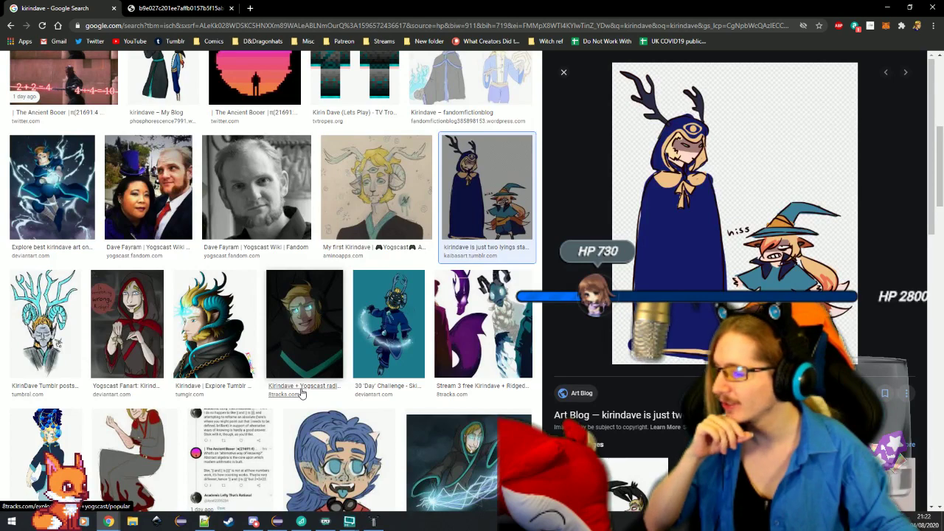
scroll(301, 393, "down", 3)
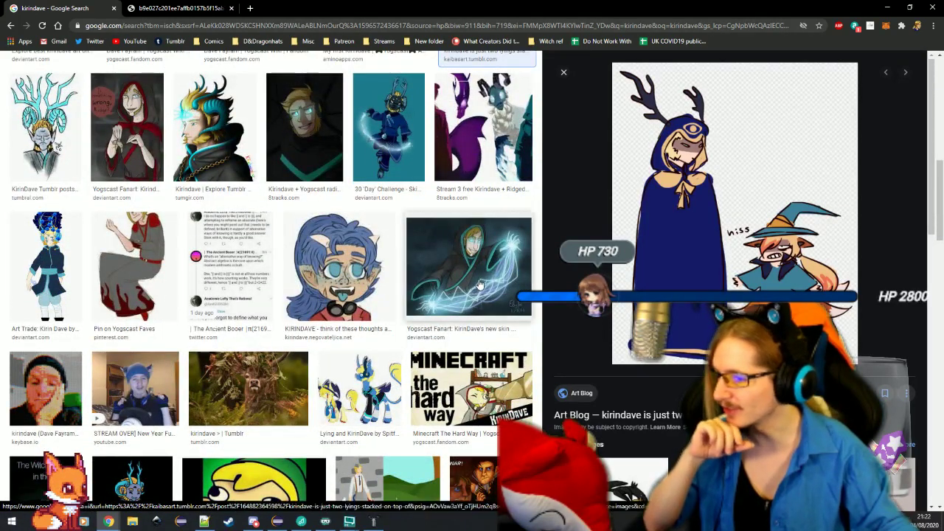
left_click(254, 383)
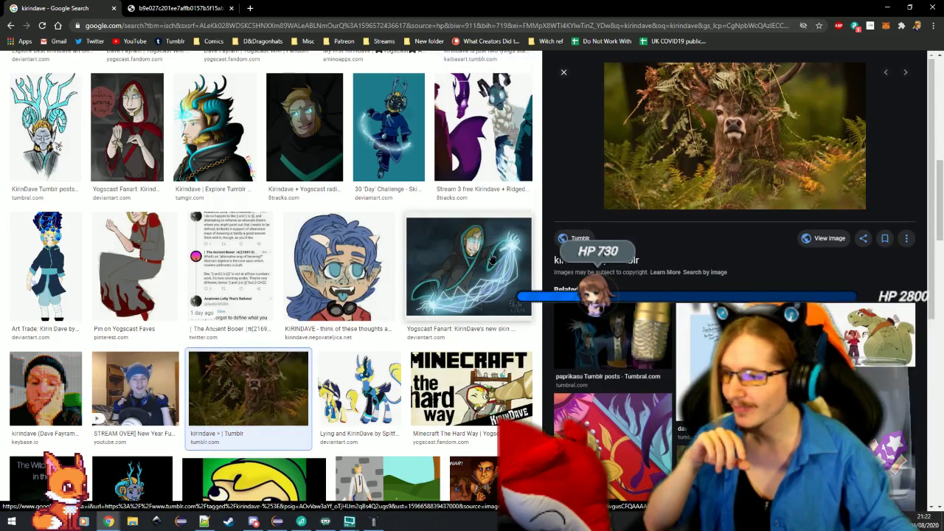
left_click(488, 261)
left_click(415, 135)
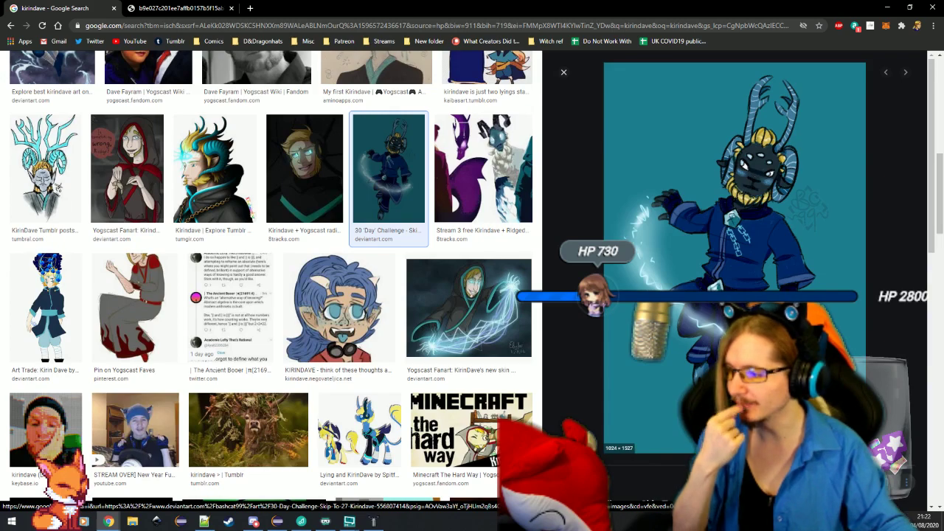
scroll(398, 266, "up", 10)
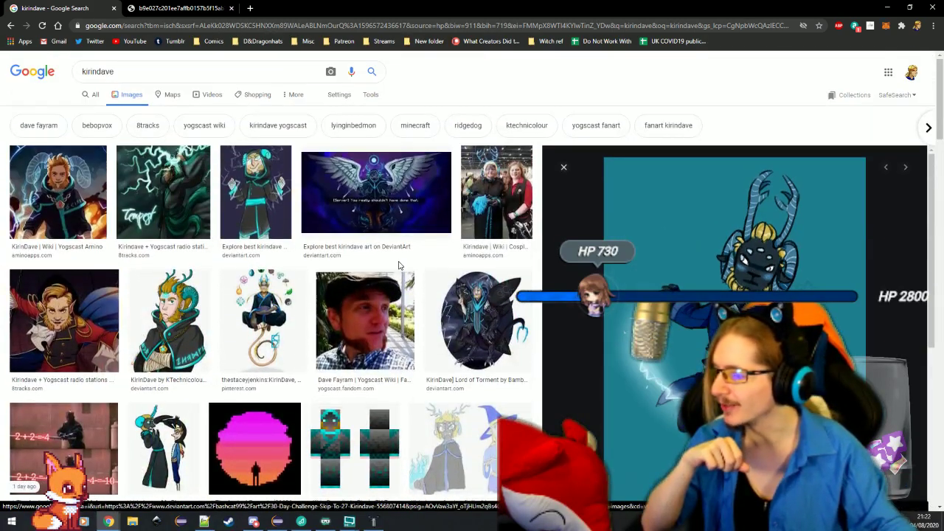
Step: Restore Chrome to a smaller window, close the full-image page and move the browser off this screen to uncover the Kirin notes
left_click_drag(349, 8, 363, 31)
left_click(318, 42)
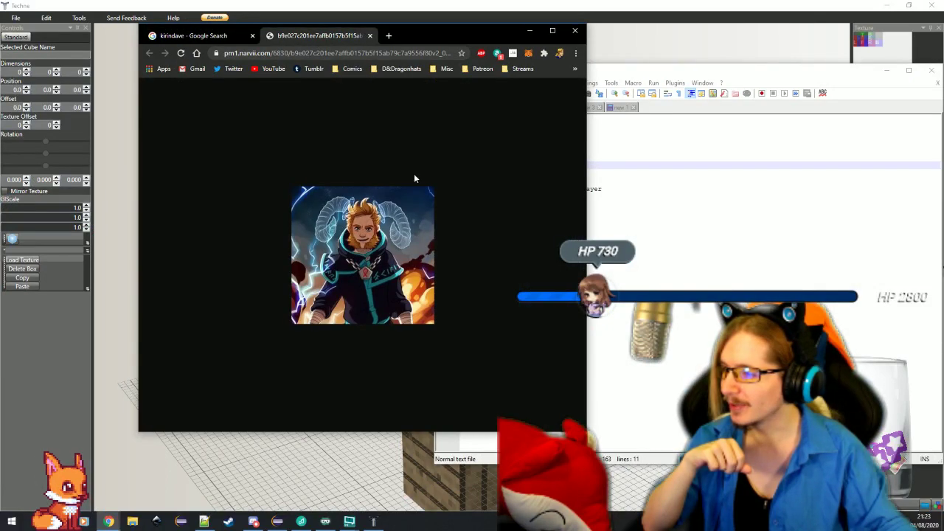
left_click(370, 35)
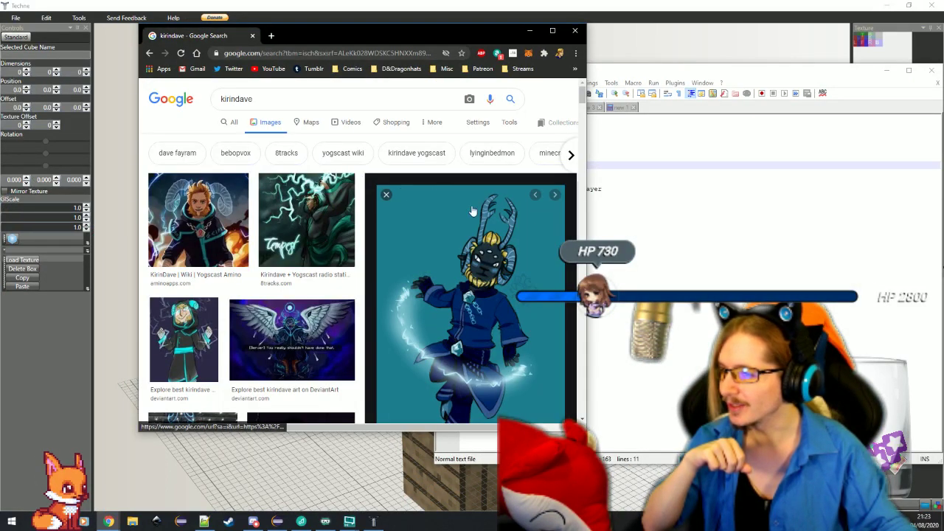
left_click_drag(326, 36, 943, 59)
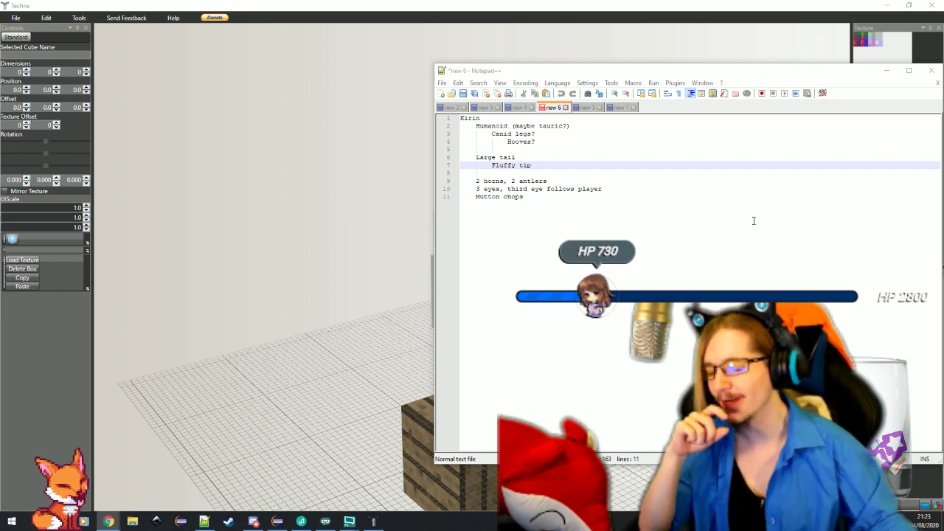
Step: Remove "(maybe tauric?)" from the Humanoid line of the Kirin notes in Notepad++
left_click(641, 175)
left_click(652, 150)
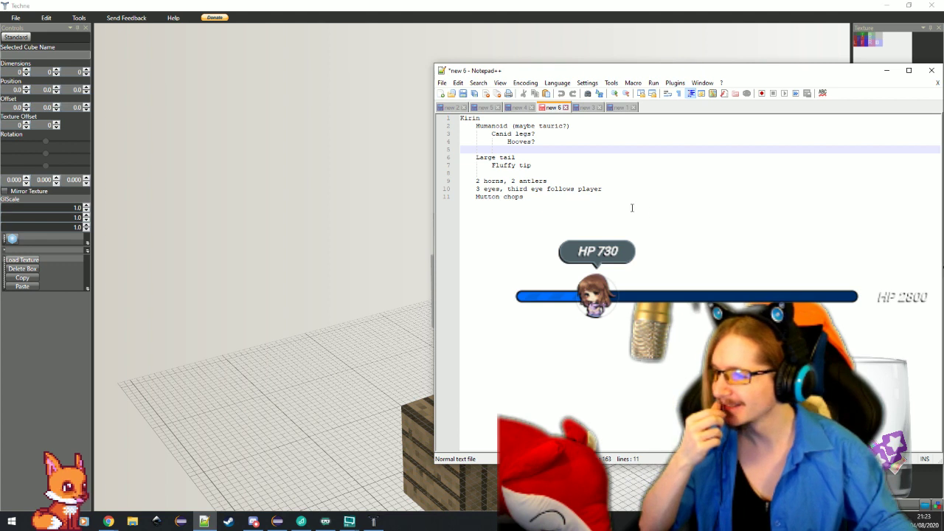
left_click(643, 181)
left_click(549, 166)
left_click(575, 132)
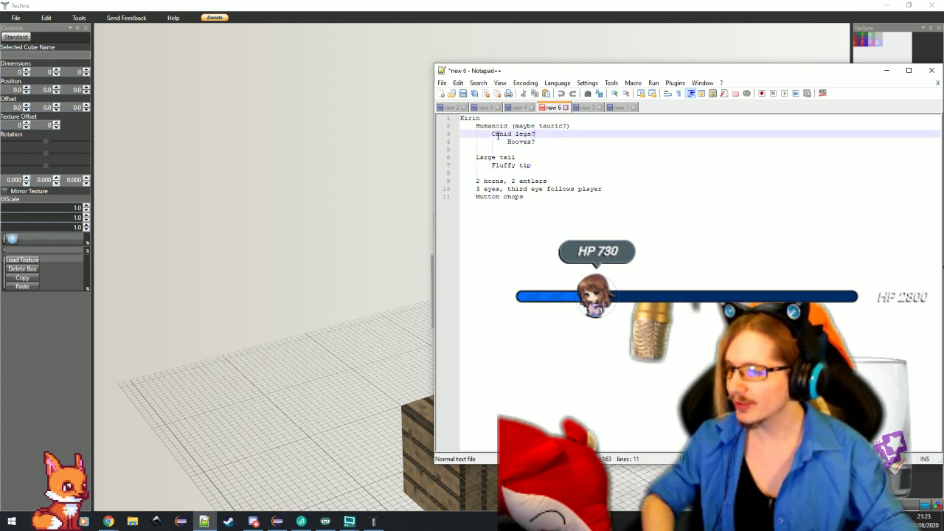
left_click(549, 143)
left_click(571, 125)
left_click_drag(571, 125, 511, 126)
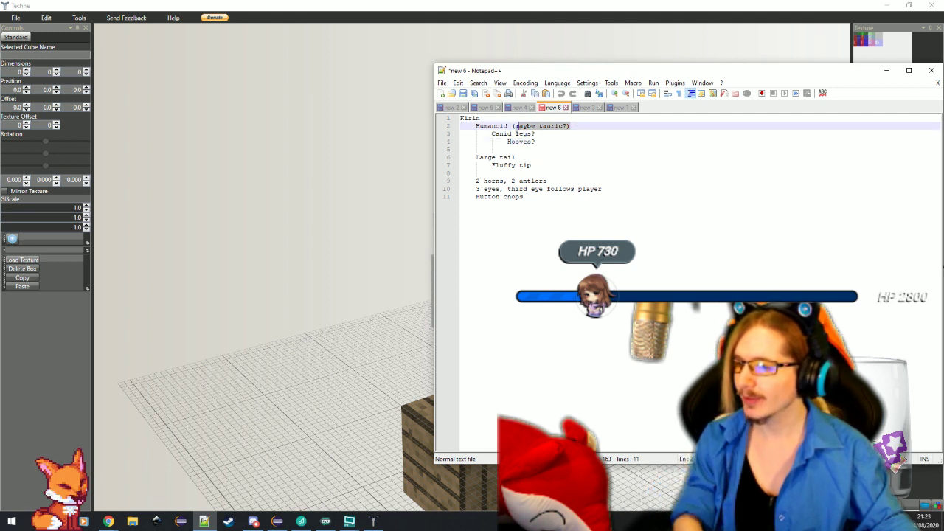
key("BackSpace")
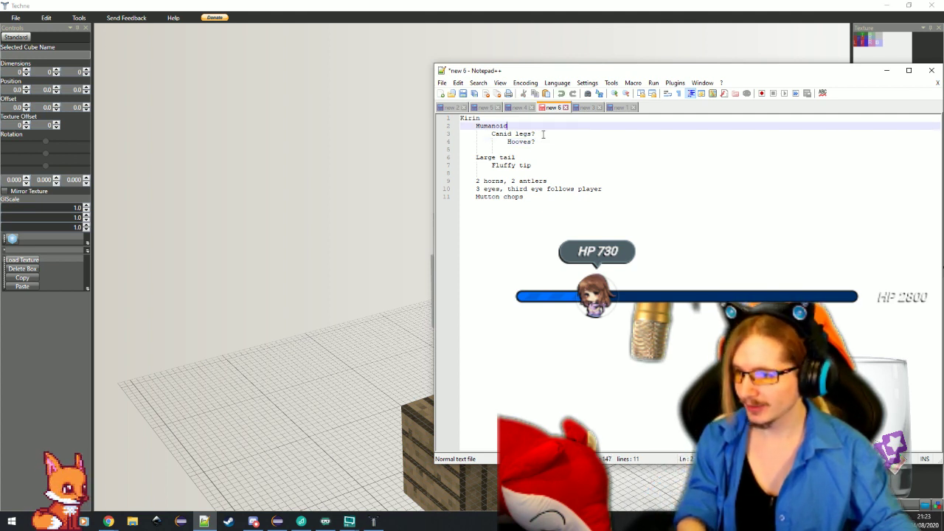
Step: Change the leg entries in the notes to "Canid legs (ref Warg hind legs)" and "Hooves!"
left_click(541, 135)
key("BackSpace")
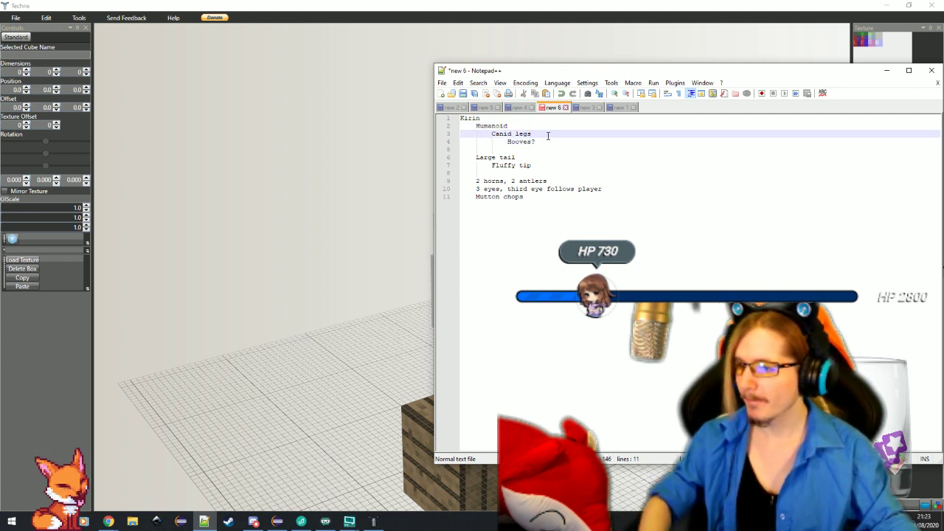
type("()")
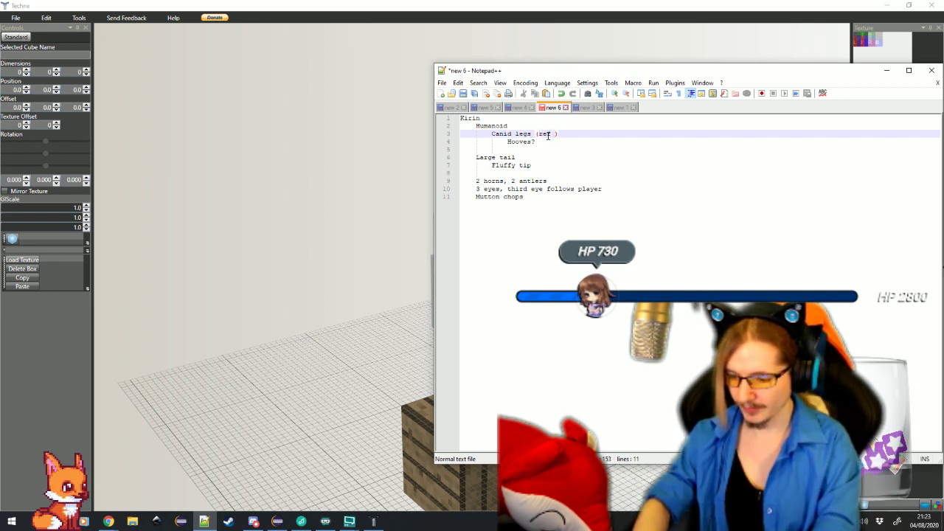
key("BackSpace")
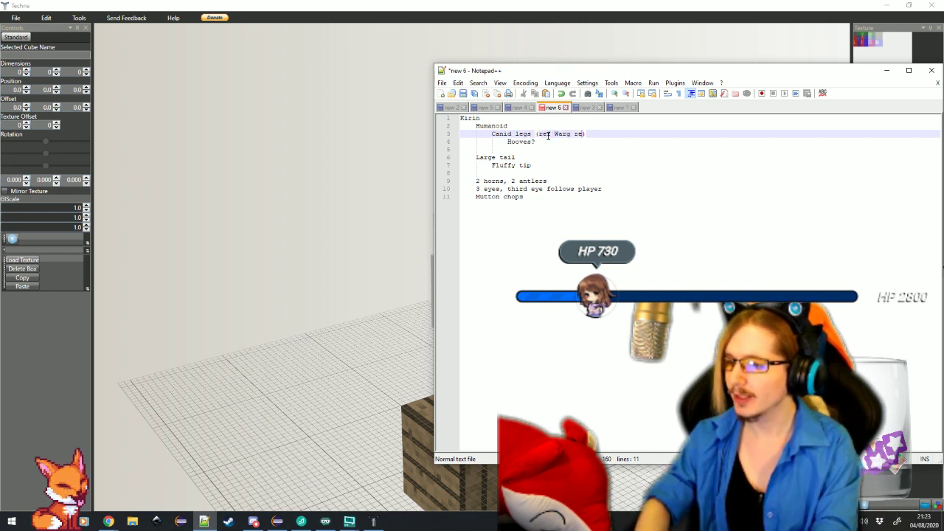
type("nd legs")
key("Down")
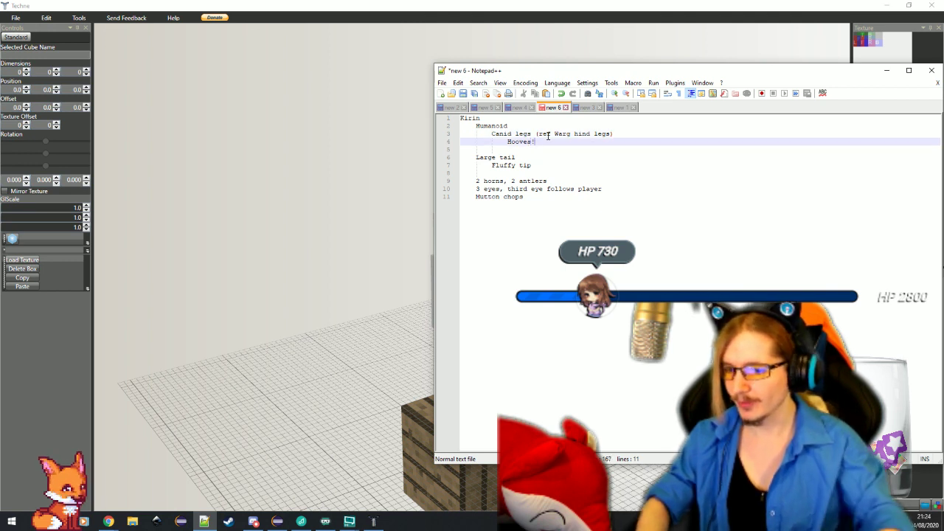
key("Down")
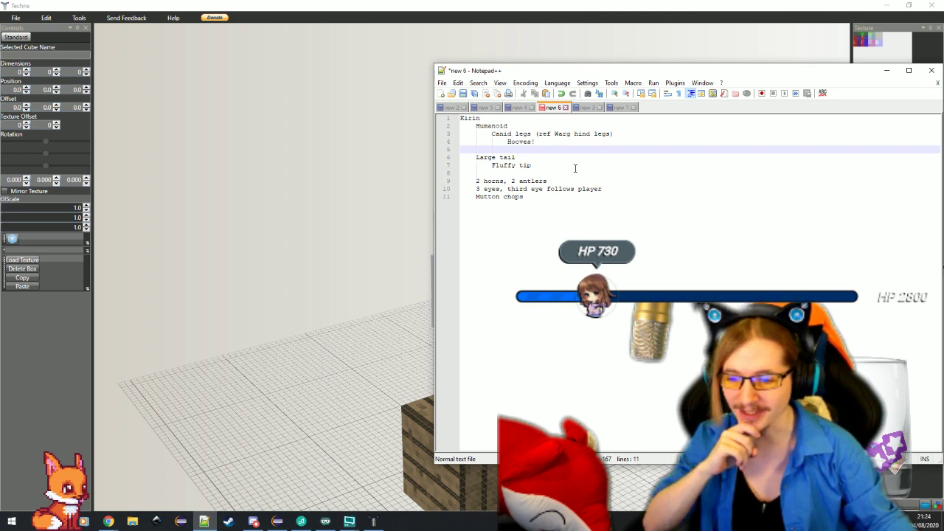
Step: Minimize the notes to return to Techne and rename the cube Shape1 as bipedRightArm
left_click(886, 70)
left_click_drag(568, 347, 585, 336)
left_click(875, 317)
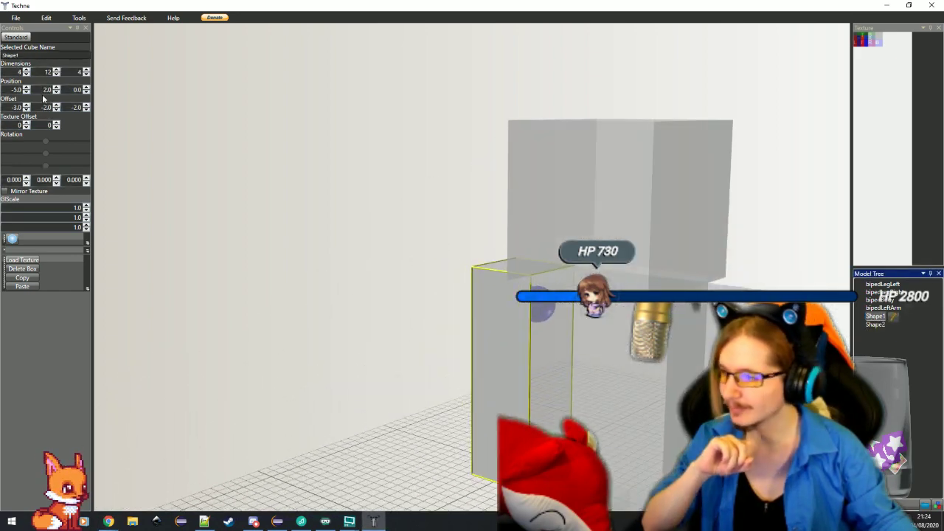
double_click(13, 55)
type("bipedRightArm")
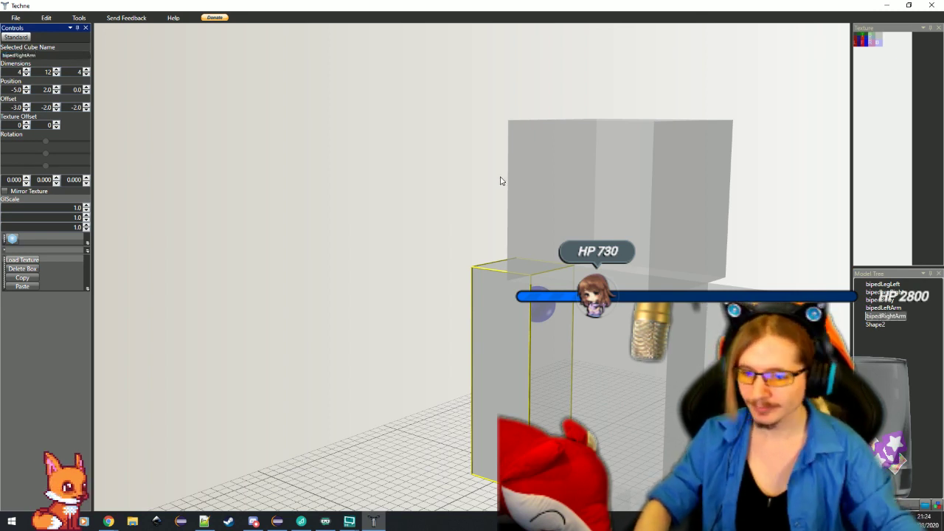
Step: Rename the 8 × 8 × 8 head cube Shape2 as bipedHead and deselect it
left_click(877, 324)
double_click(13, 55)
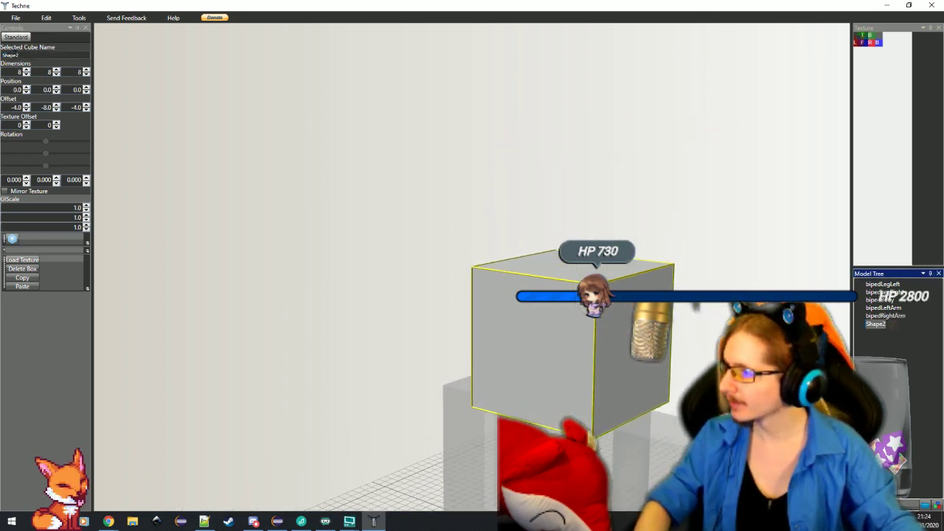
type("bipedHead")
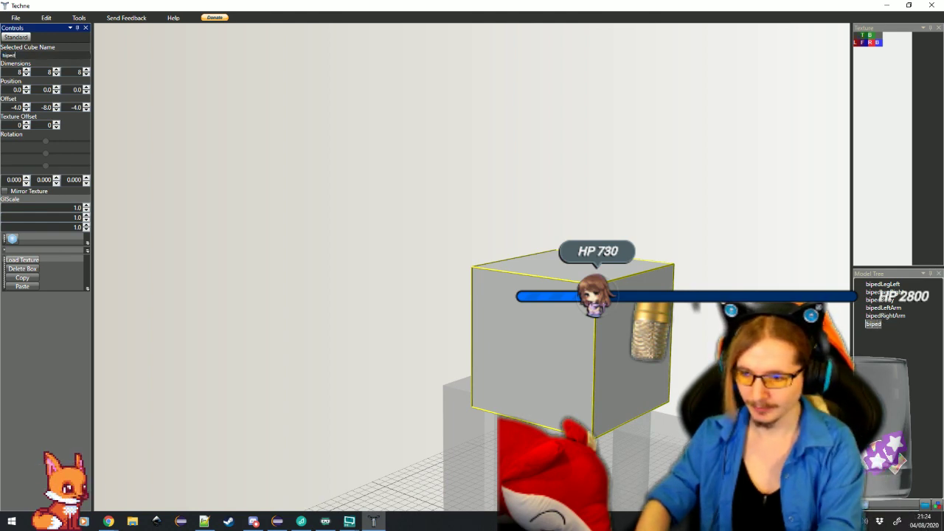
left_click(354, 303)
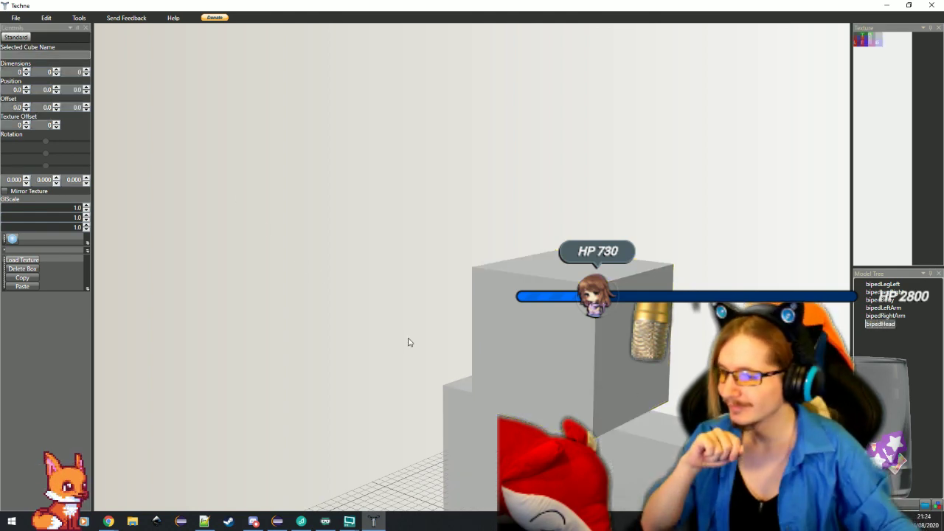
Step: Select the bipedLegLeft cube and examine its dimensions, position and offset on the biped model
scroll(676, 391, "down", 5)
left_click(568, 402)
left_click(595, 414)
mouse_move(595, 409)
left_mouse_down()
mouse_move(575, 374)
mouse_move(597, 401)
left_mouse_up()
scroll(536, 453, "up", 5)
left_click(515, 433)
scroll(449, 383, "up", 1)
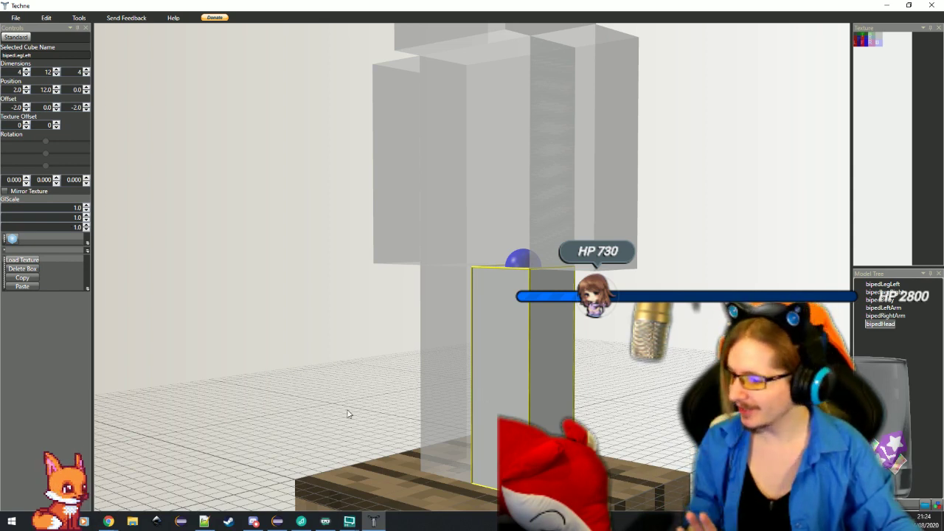
left_click(278, 521)
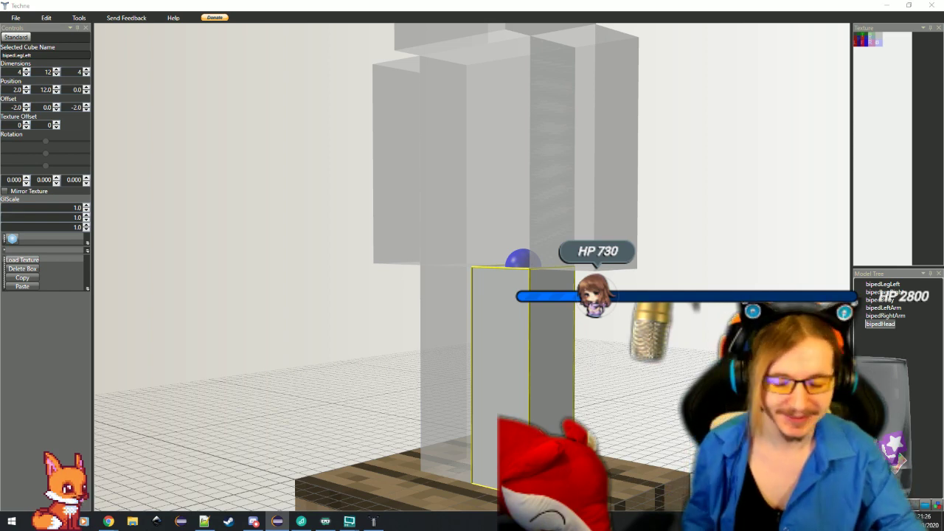
left_click(271, 319)
scroll(472, 268, "down", 3)
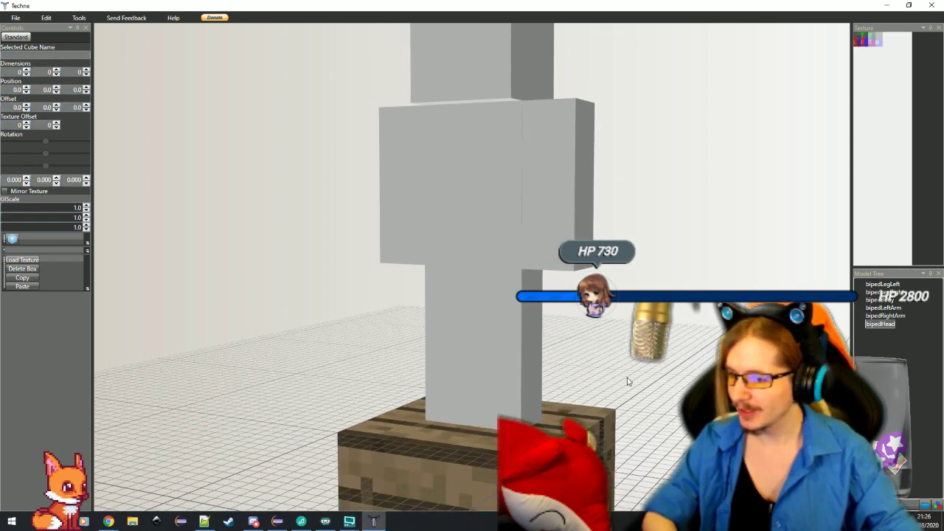
left_click_drag(620, 382, 671, 392)
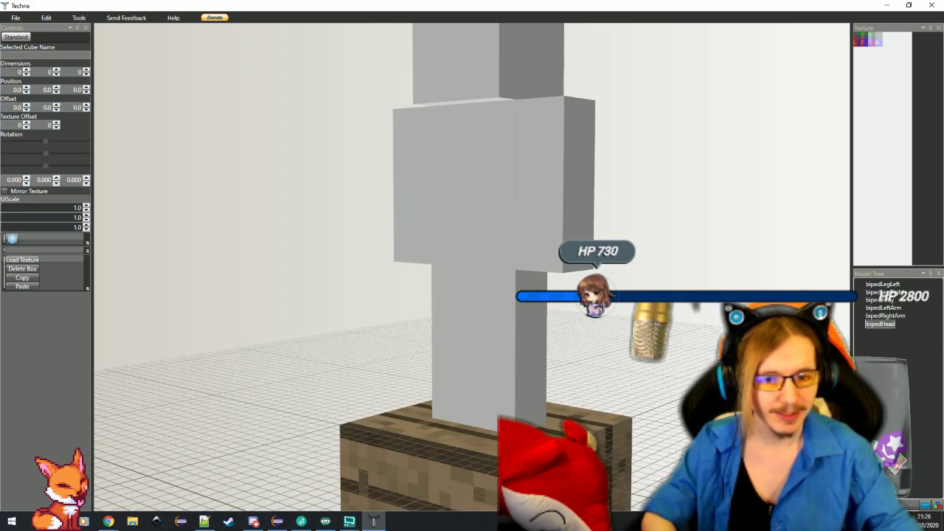
key("alt+Tab")
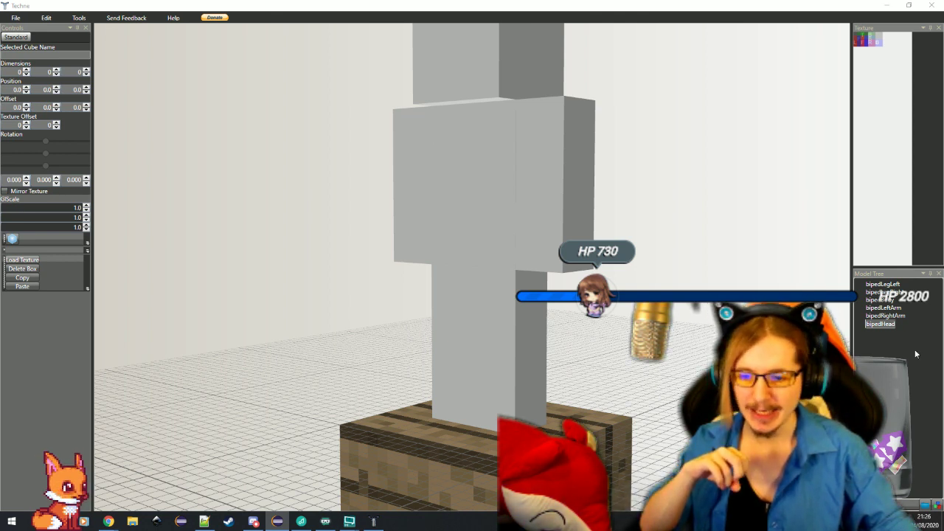
left_click(670, 317)
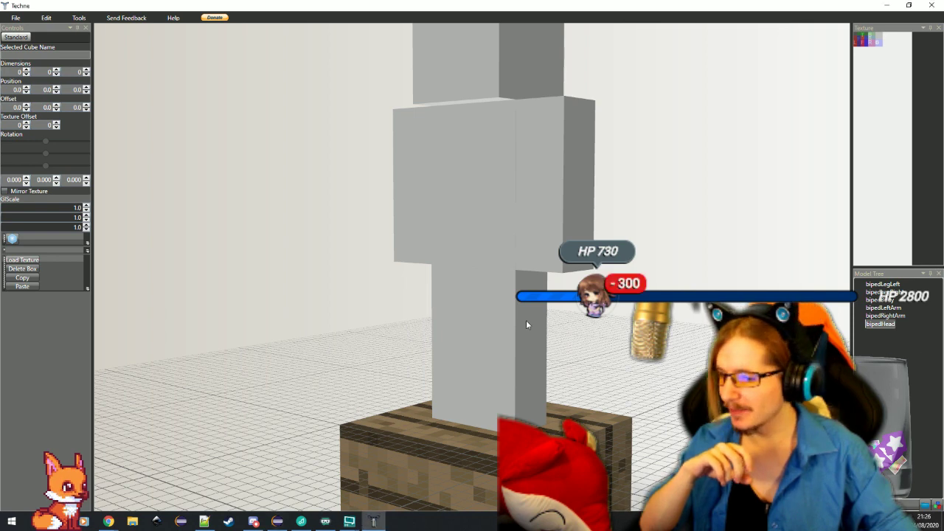
Step: Add a new cube to the biped model and name it thighLeft
left_click(13, 239)
double_click(21, 56)
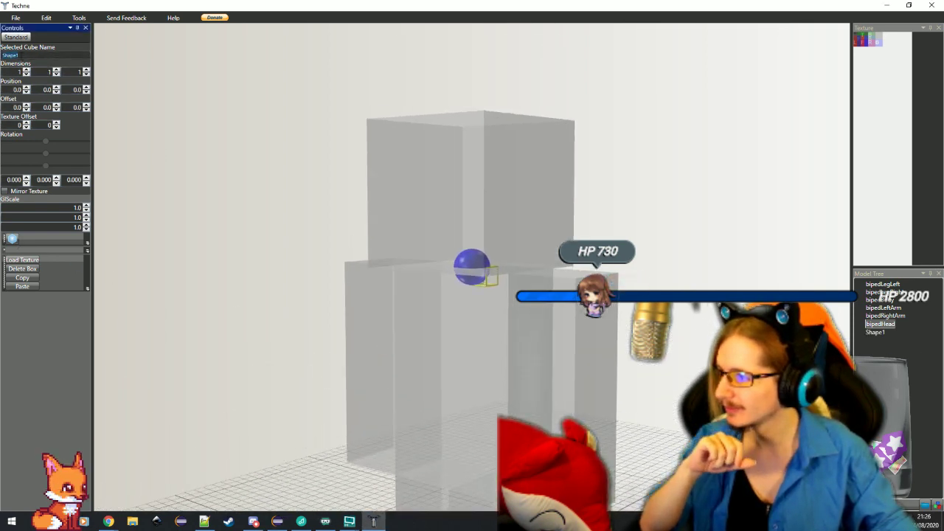
type("thighLeft")
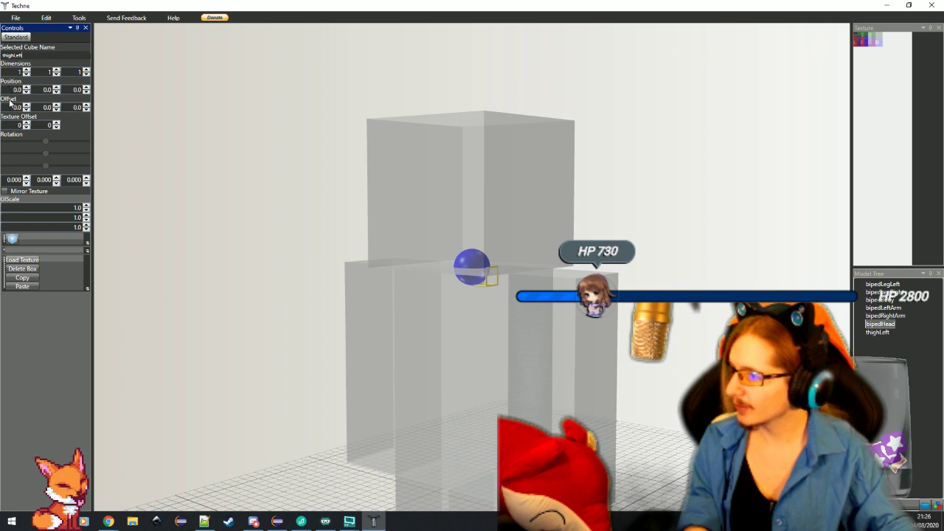
Step: Set the thighLeft cube's offset to -1.5, -6.0, -2.0 and its second and third dimensions to 7 and 3
type("-1.5")
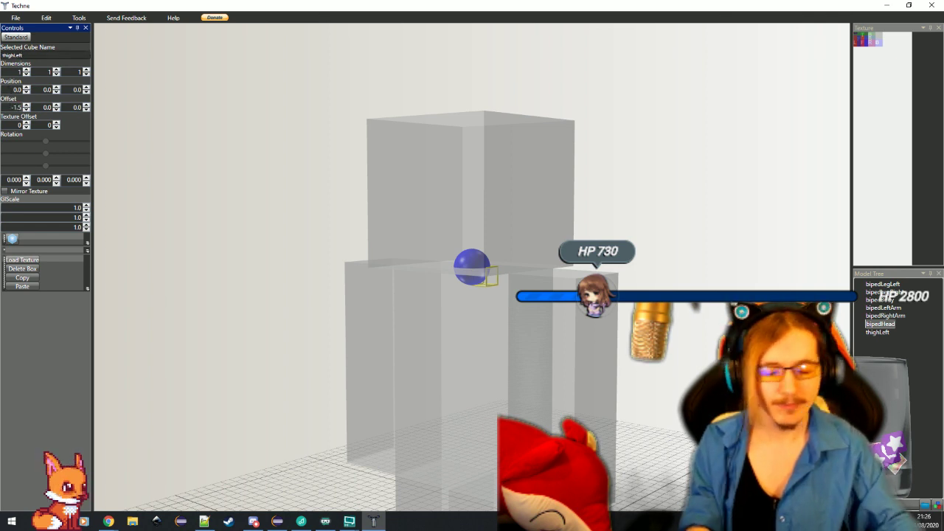
type("-6.0")
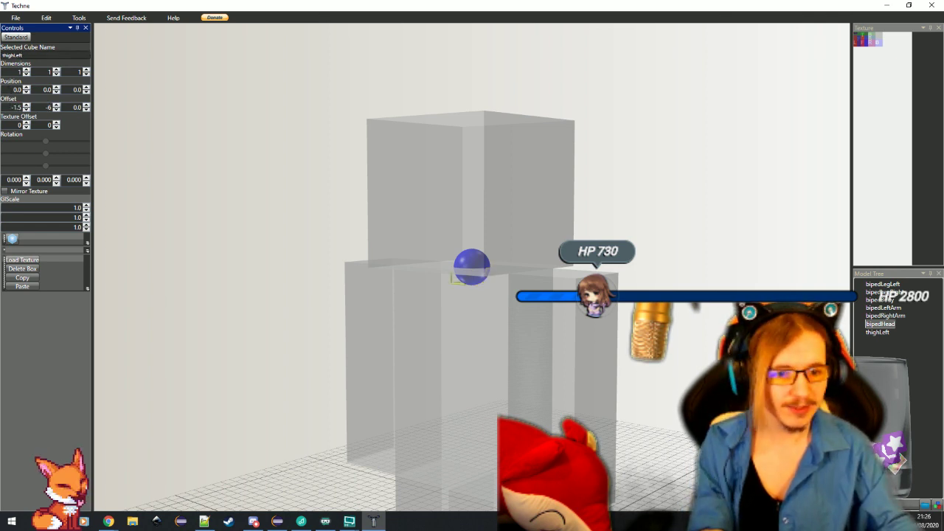
key("Tab")
type("-")
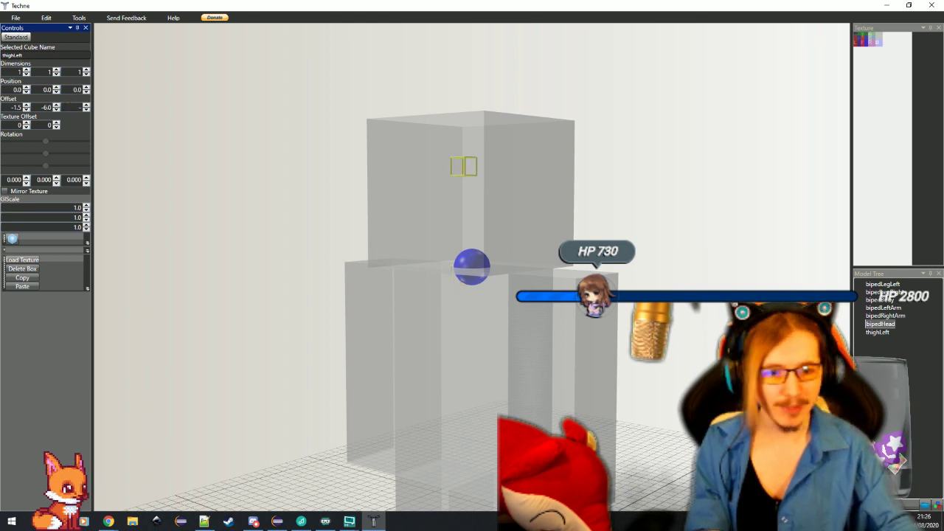
type("2.0")
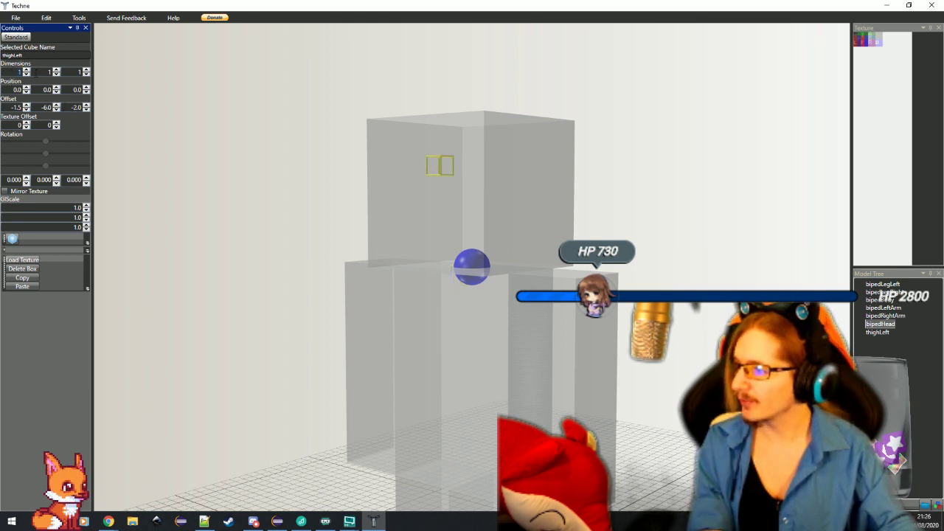
key("Tab")
type("3")
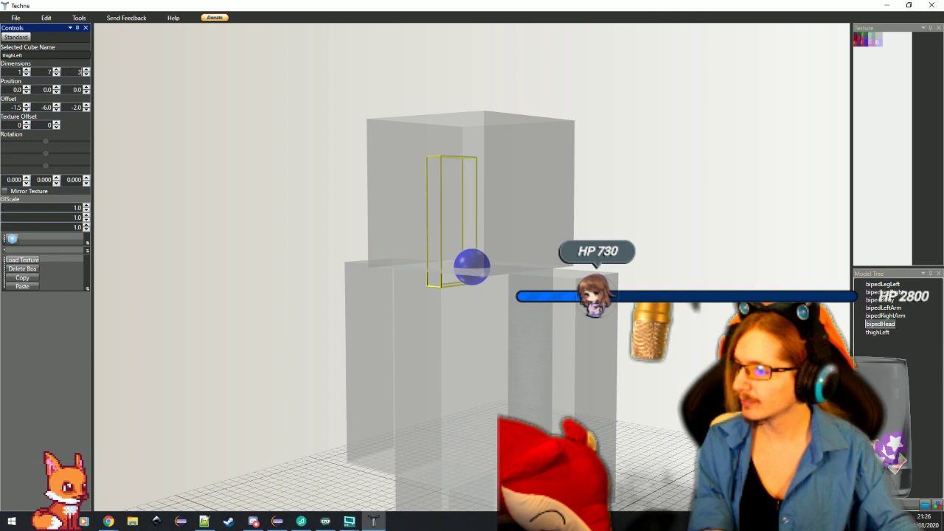
left_click_drag(253, 213, 284, 219)
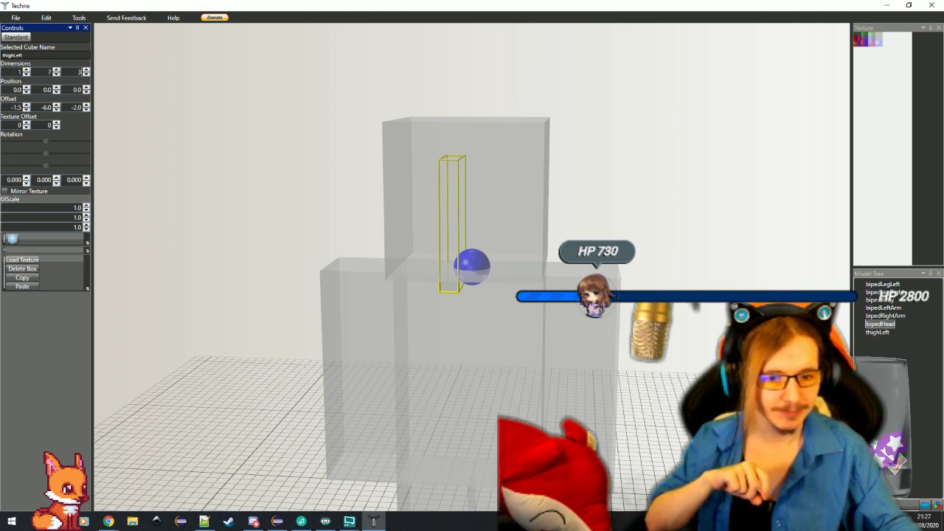
Step: Rotate the thighLeft cube 90 degrees about the first rotation axis and inspect its orientation on the biped
key("alt+Tab")
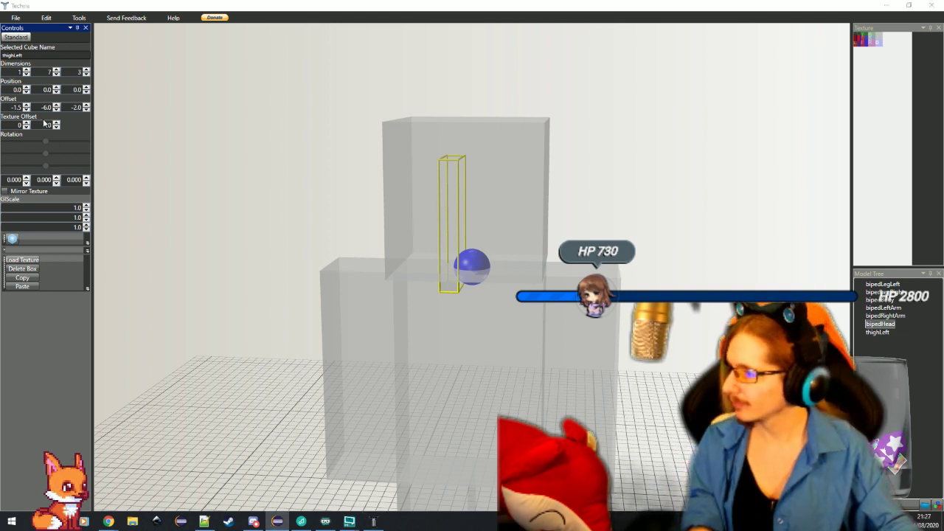
left_click(22, 180)
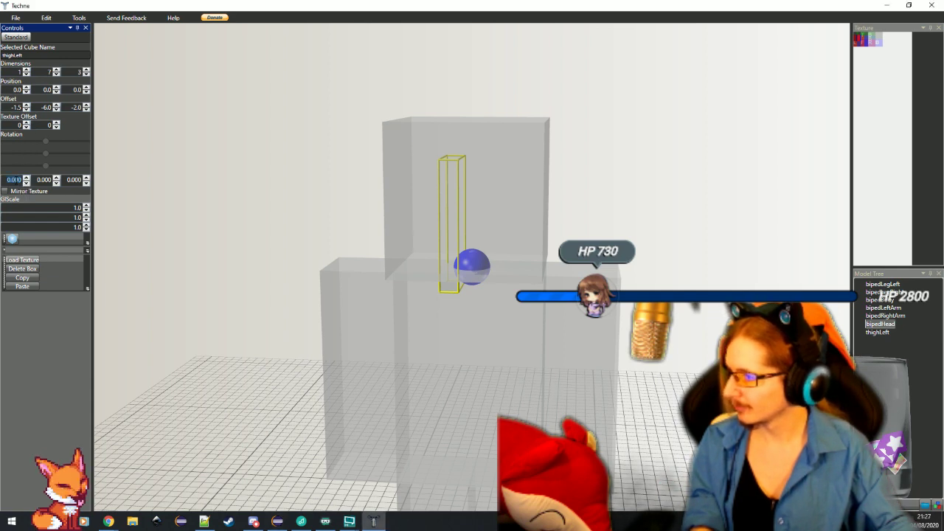
type("90")
key("Return")
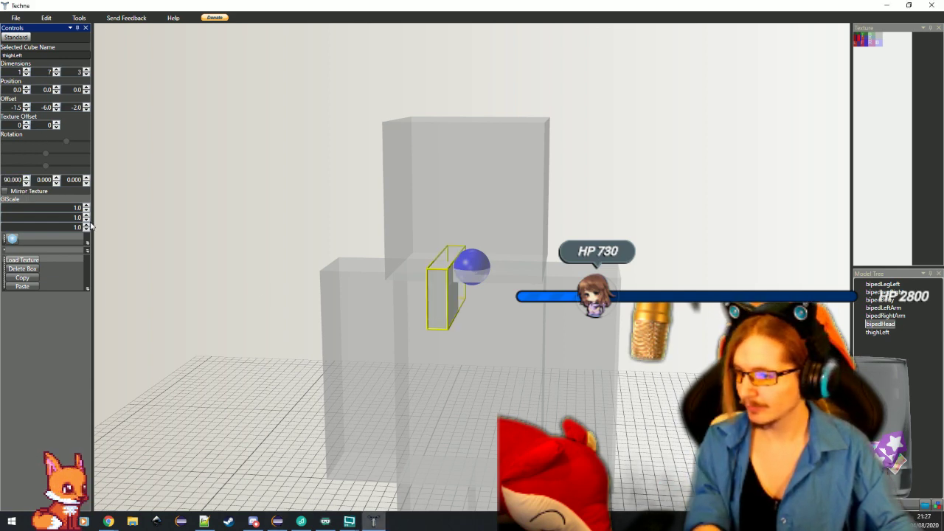
left_click_drag(293, 290, 323, 297)
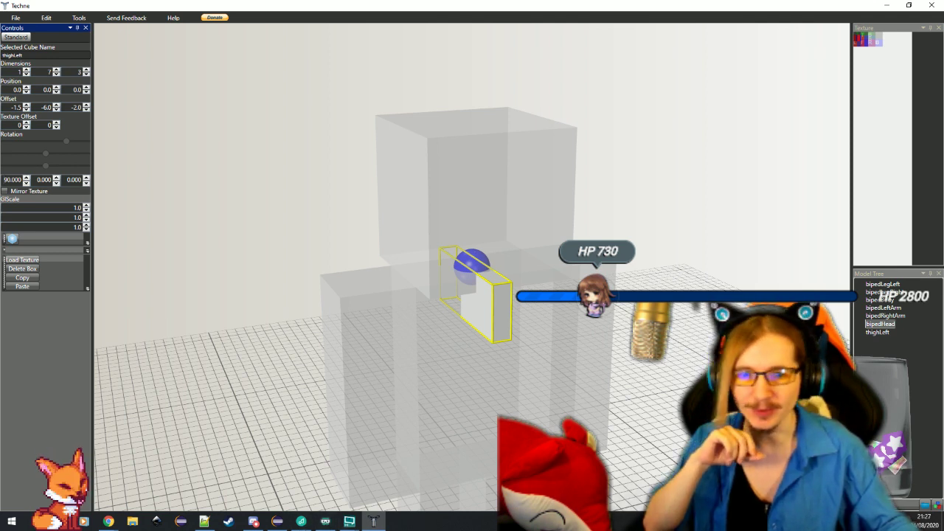
Step: Switch to Eclipse and launch the Forge_Client run configuration
left_click(277, 522)
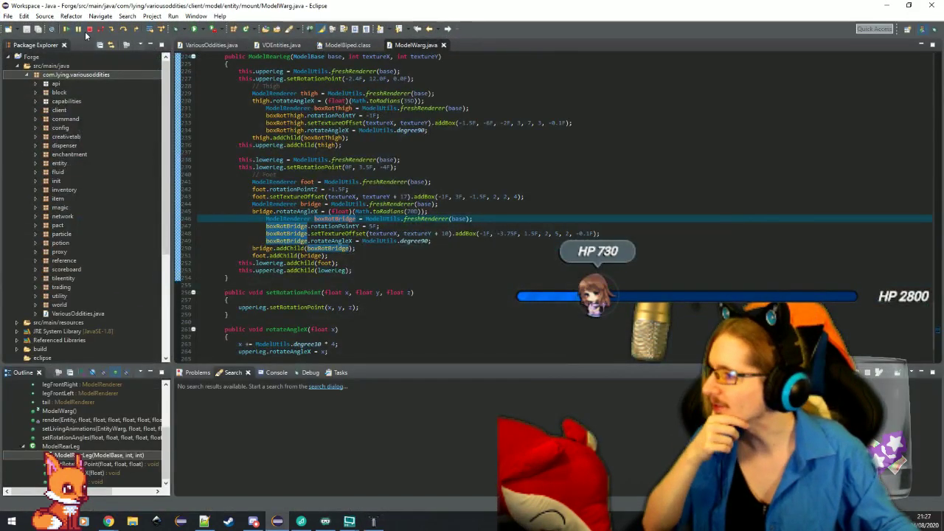
left_click(203, 30)
left_click(214, 41)
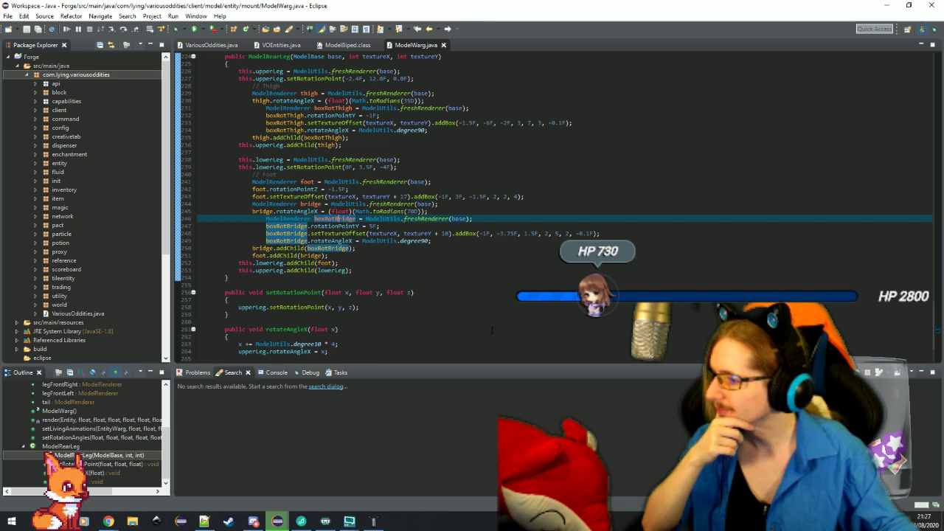
Step: Check the boxRotThigh box values in ModelWarg.java, return to Techne and set thighLeft's first dimension to 3
left_click(590, 122)
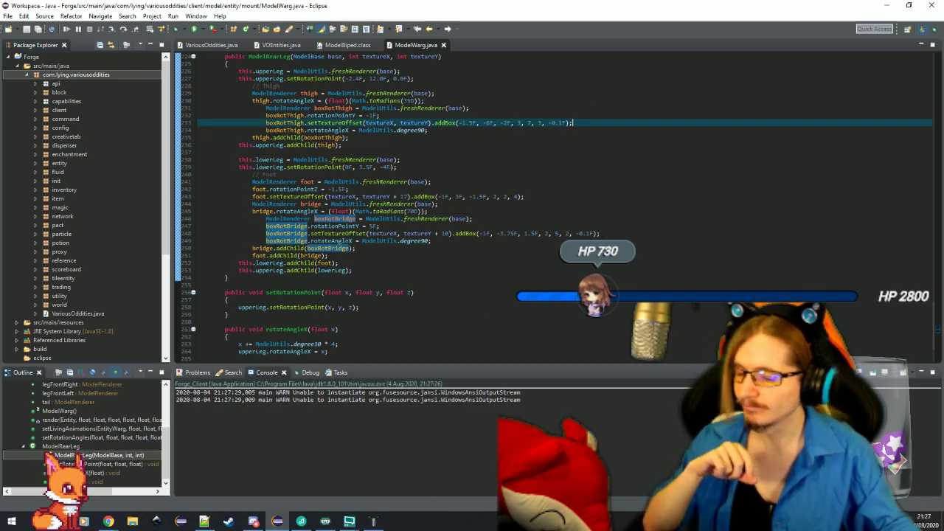
left_click(373, 521)
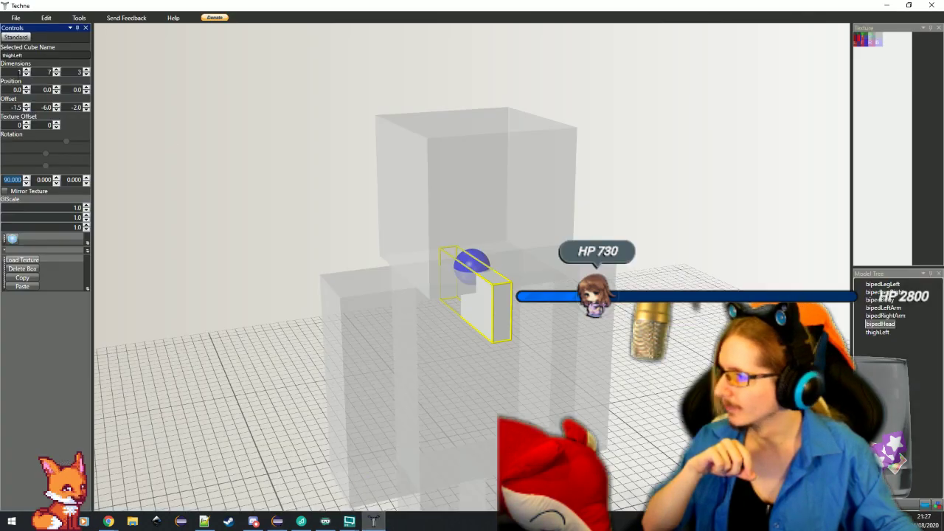
type("3")
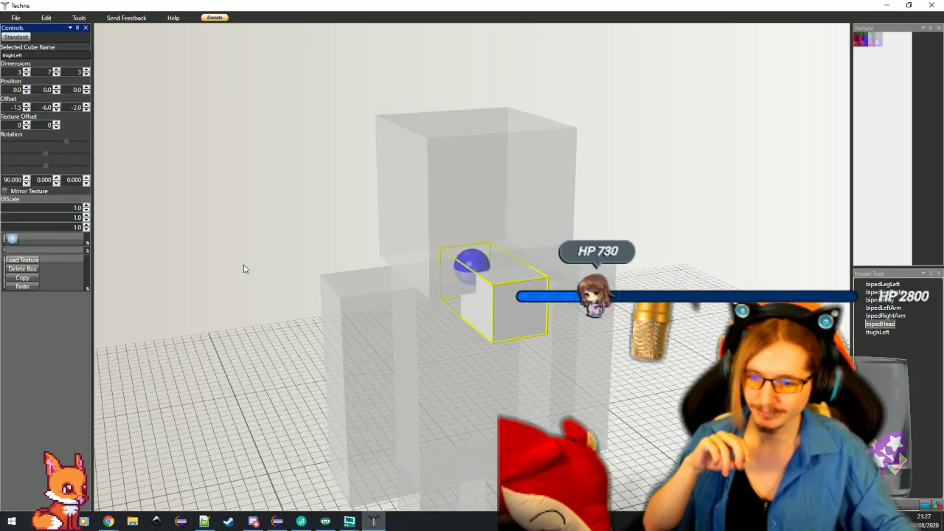
Step: Switch to the Minecraft client and load the singleplayer world Testing
left_click(373, 521)
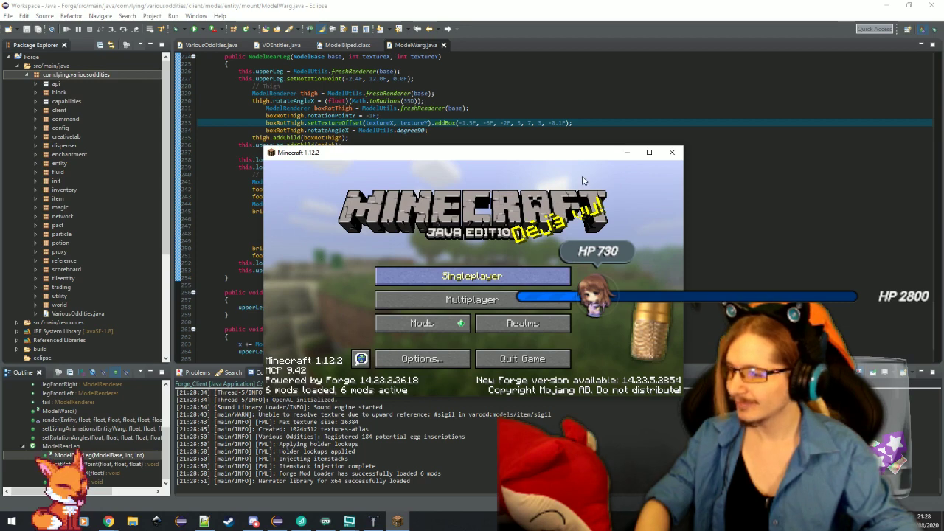
left_click(472, 275)
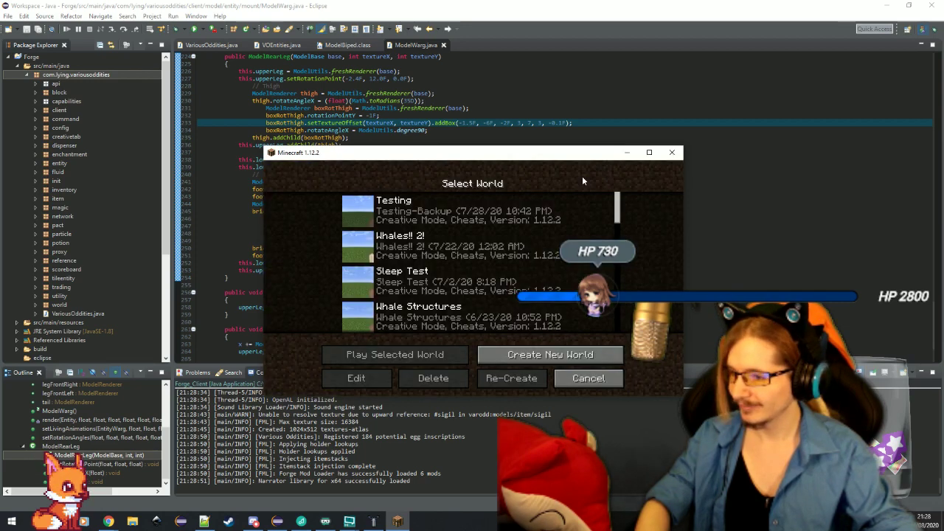
double_click(500, 214)
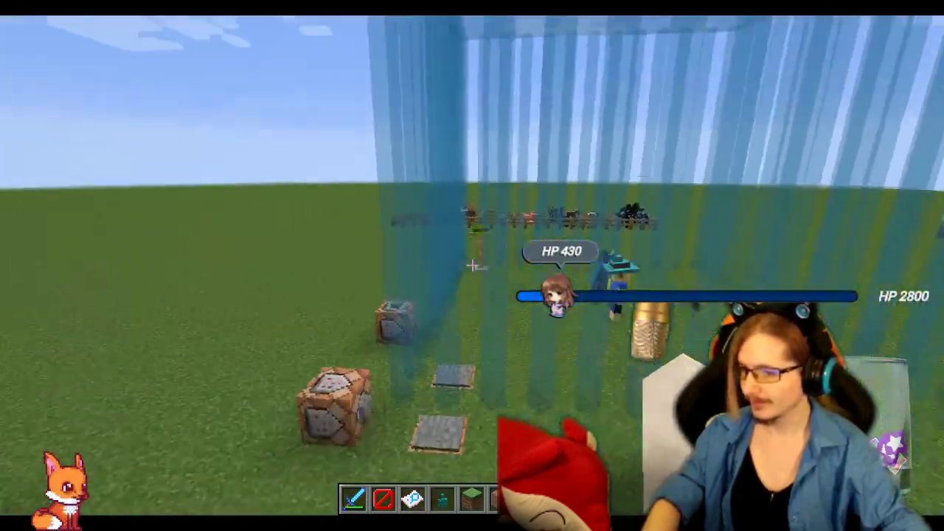
Step: Summon a varodd:warg at the current position with {NoAI:1b,Silent:1b} and inspect its rear legs from the side
key("w")
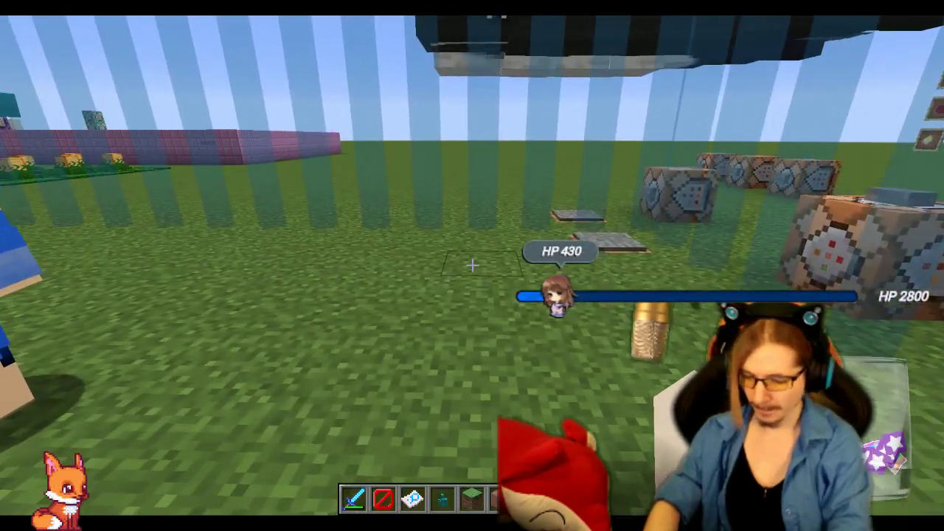
key("slash")
type("summon a")
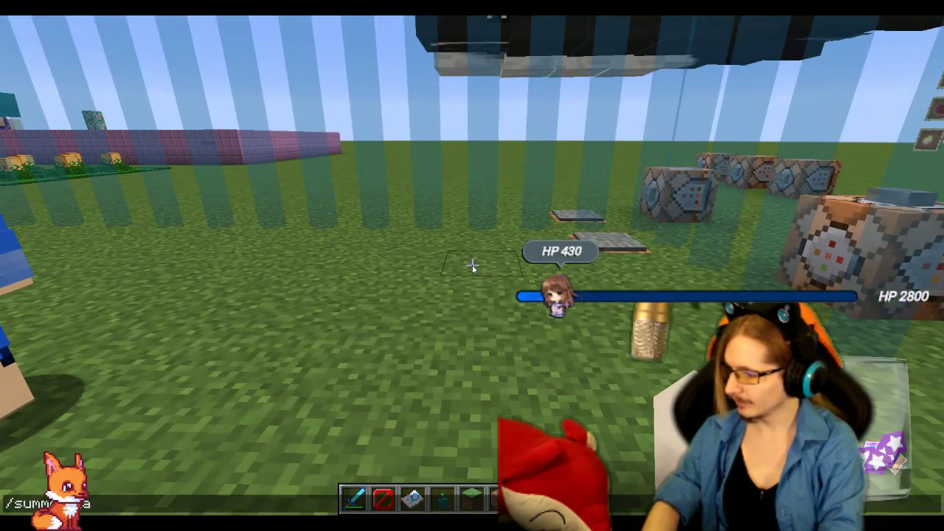
type("~ ~ ~ {NoAI:1b,Silent:1b")
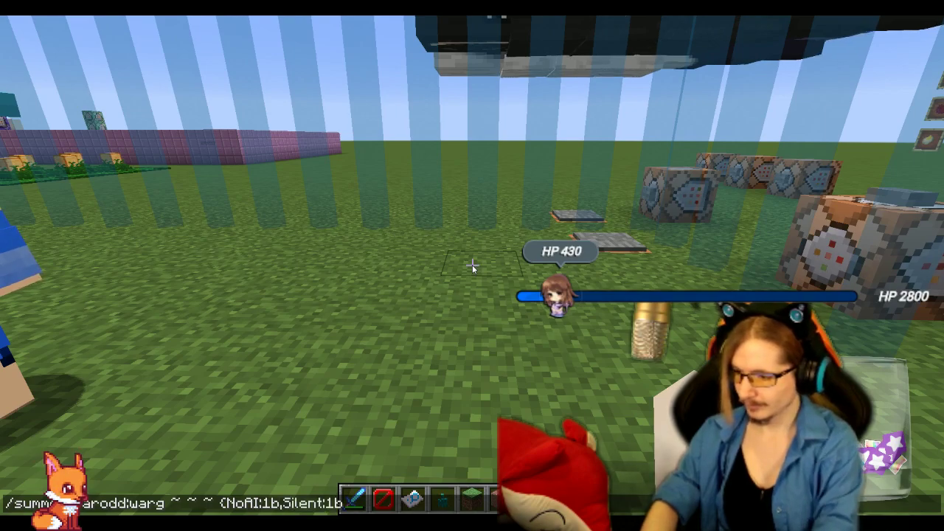
key("Return")
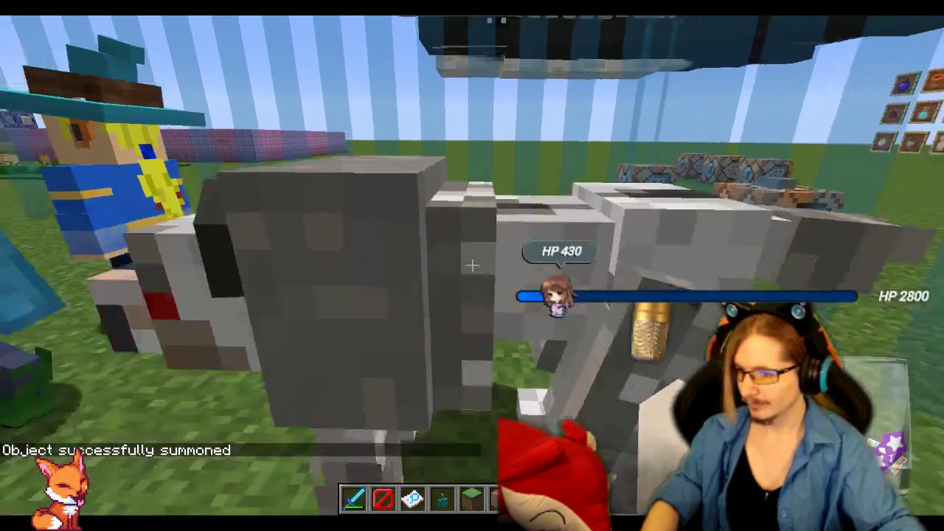
key("a")
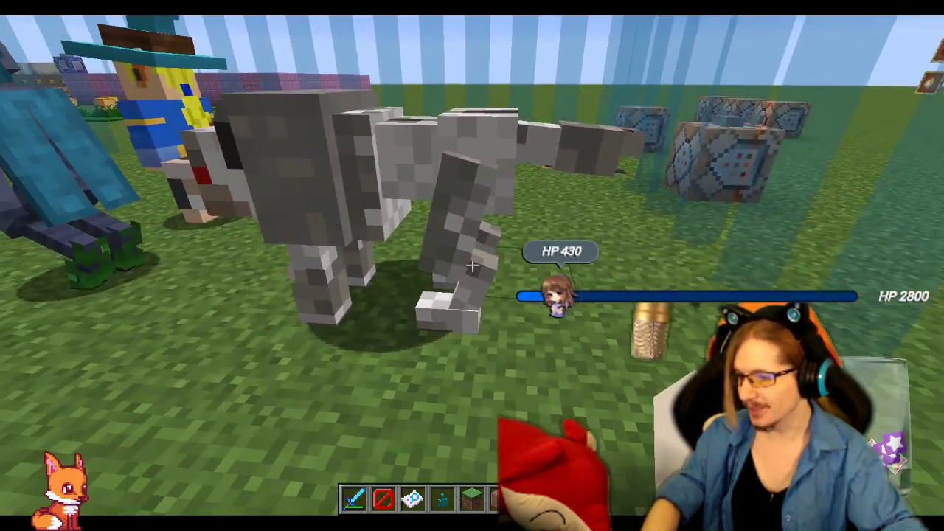
key("a")
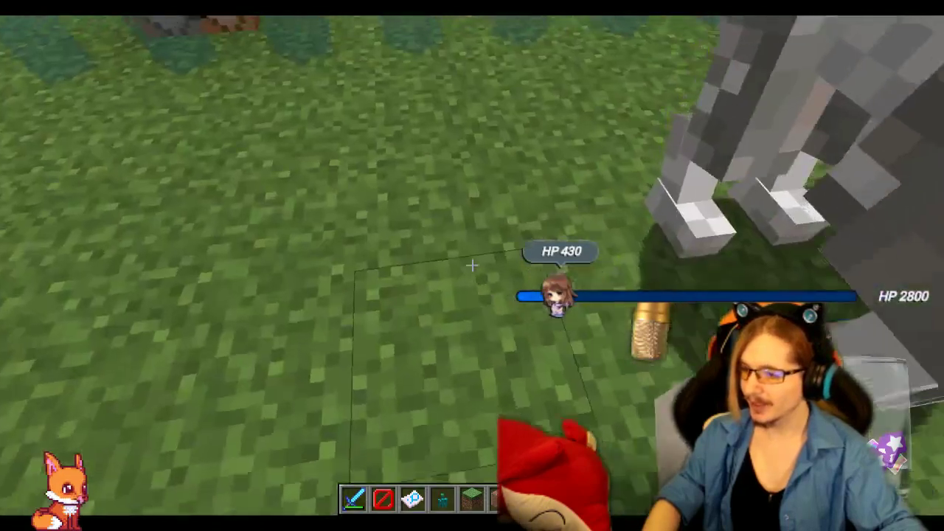
Step: Reuse the last summon command with the warg replaced by a kobold, keeping {NoAI:1b,Silent:1b}
key("t")
key("Up")
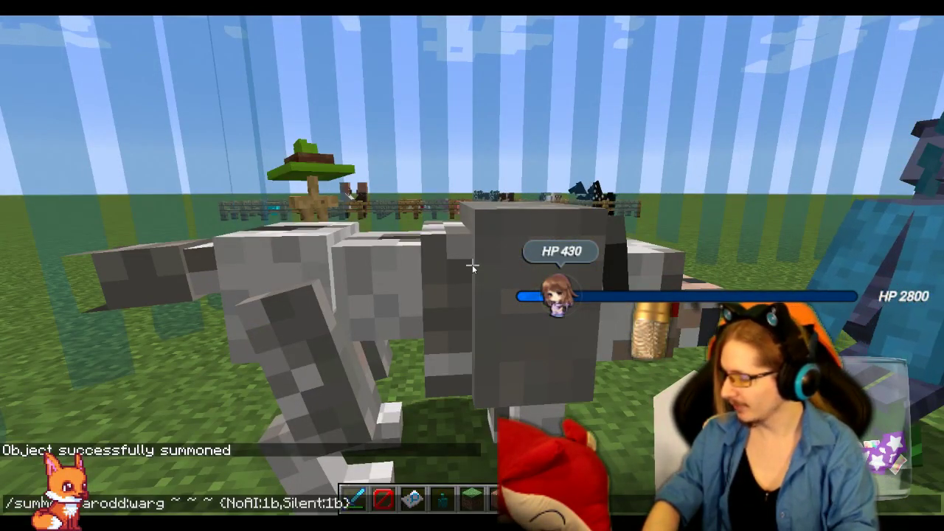
key("Delete")
key("Delete")
key("Delete")
key("Delete")
key("Delete")
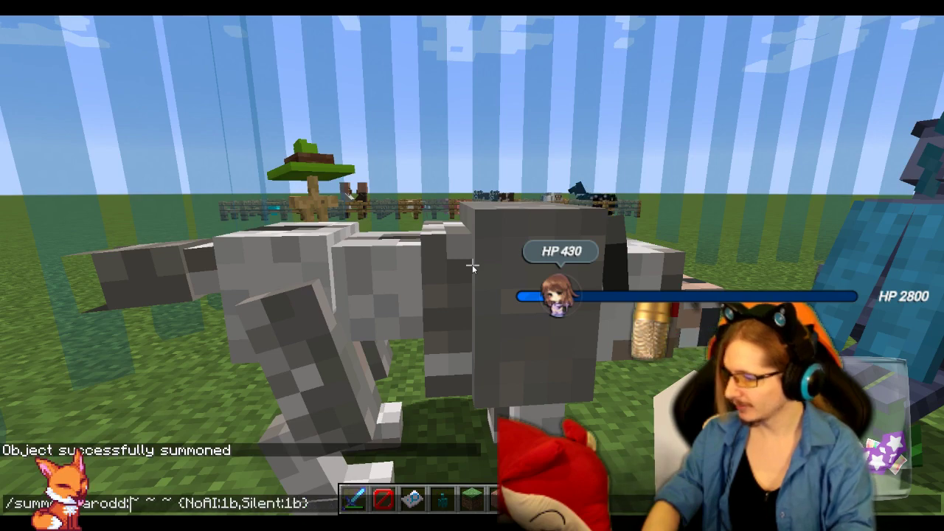
type("obold")
key("Return")
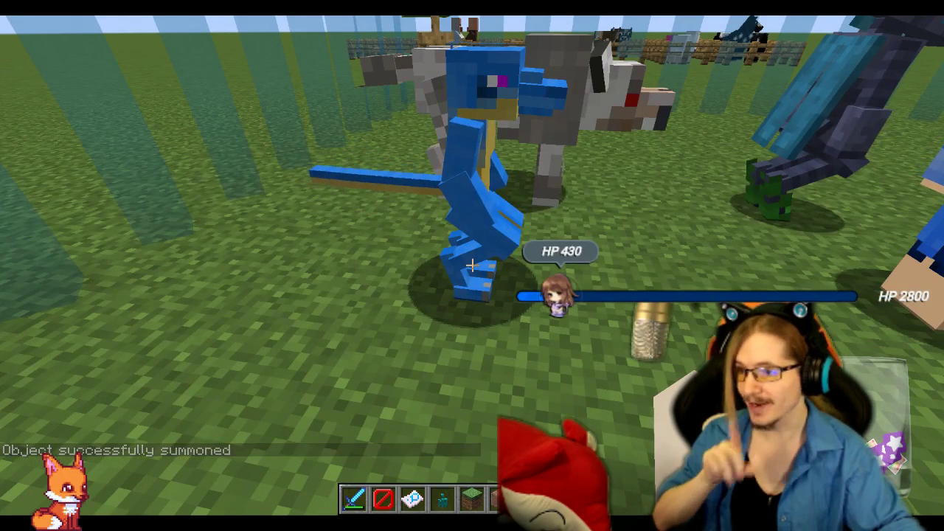
Step: Move around the kobold, the warg and the neighbouring creatures to compare how their legs are shaped
key("w")
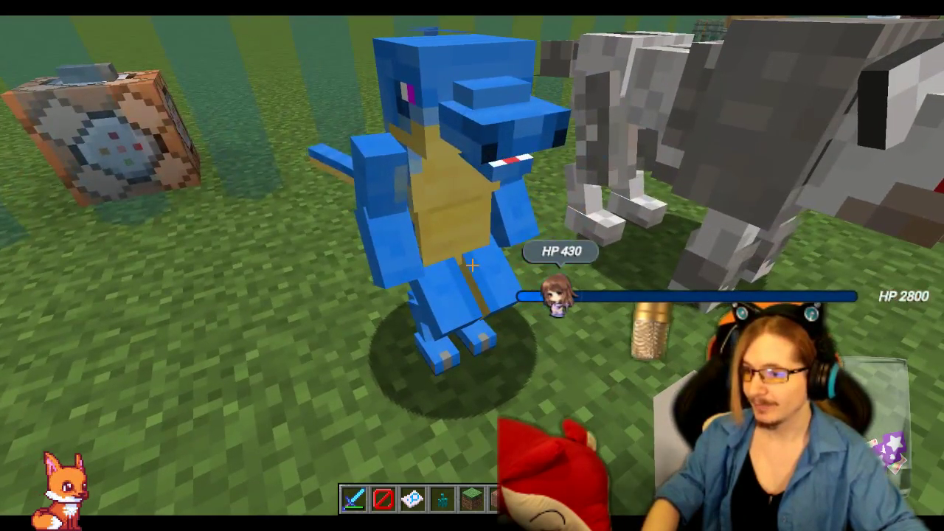
key("a")
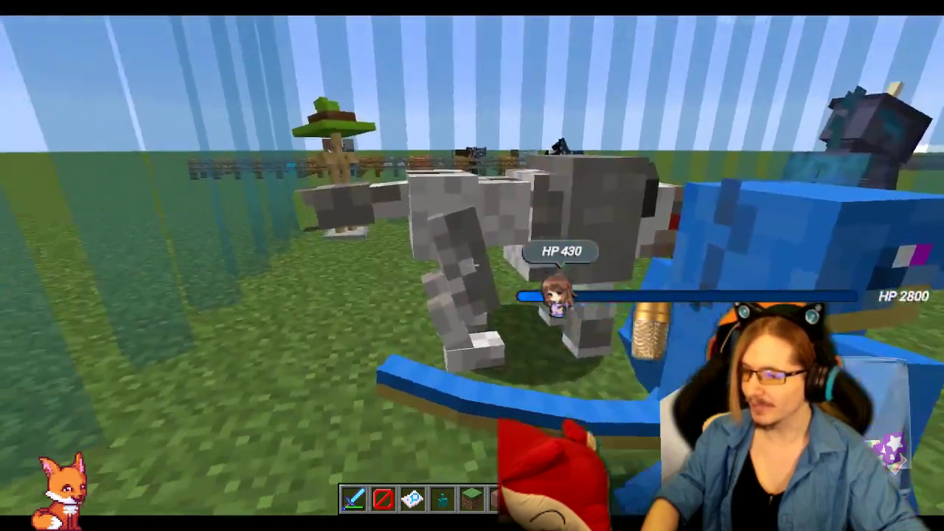
mouse_move(472, 265)
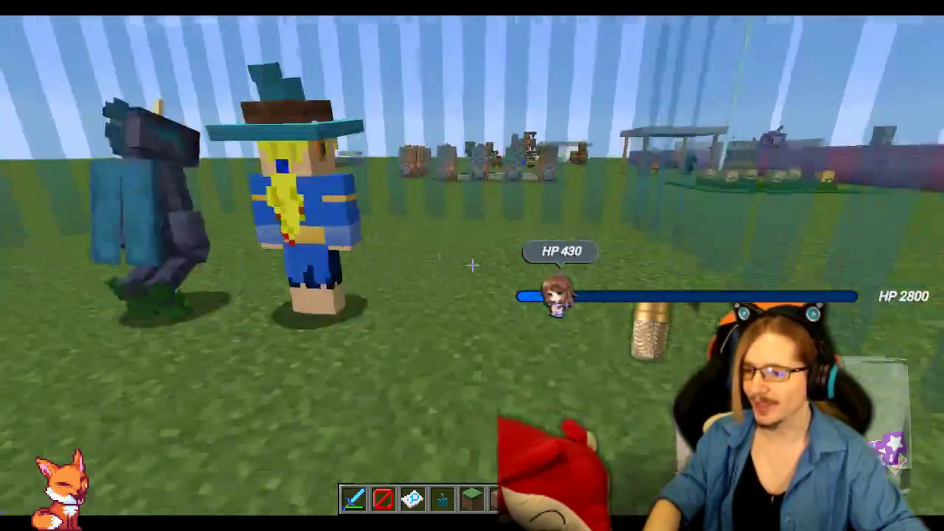
key("d")
key("d")
key("s")
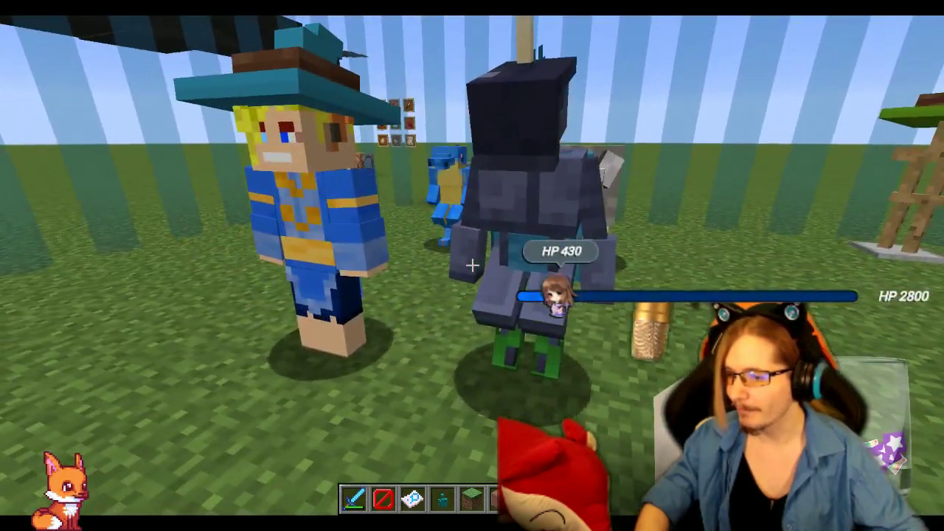
Step: Search the creative inventory for chang, put the Odd Changeling egg in the hotbar and spawn a changeling on open grass
key("w")
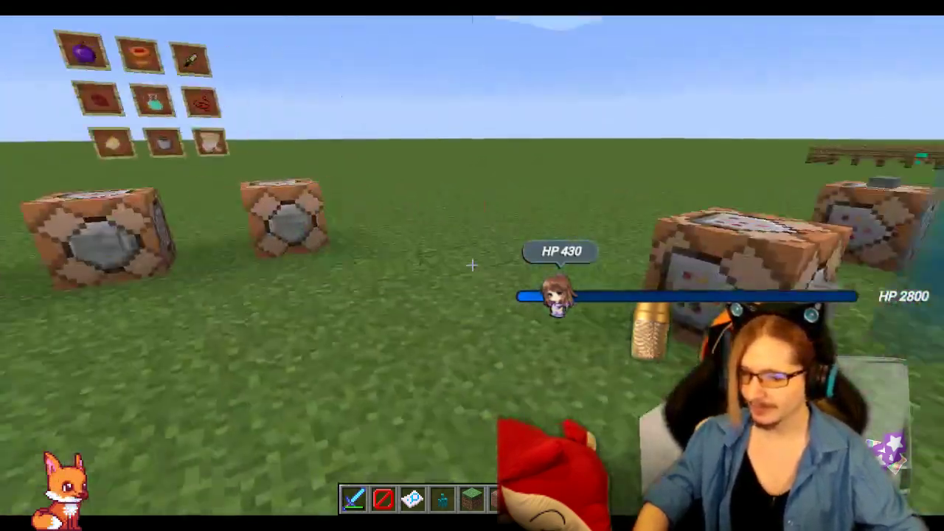
key("w")
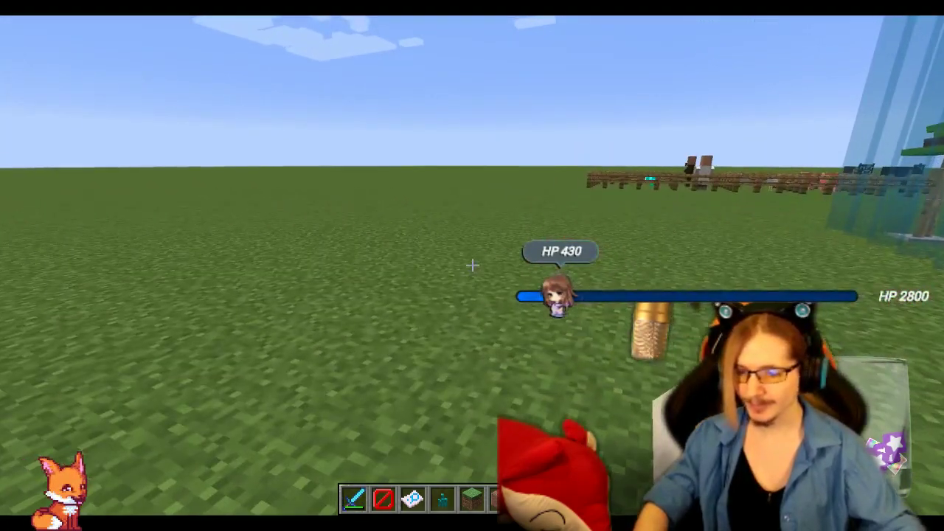
key("e")
left_click(595, 157)
type("ch")
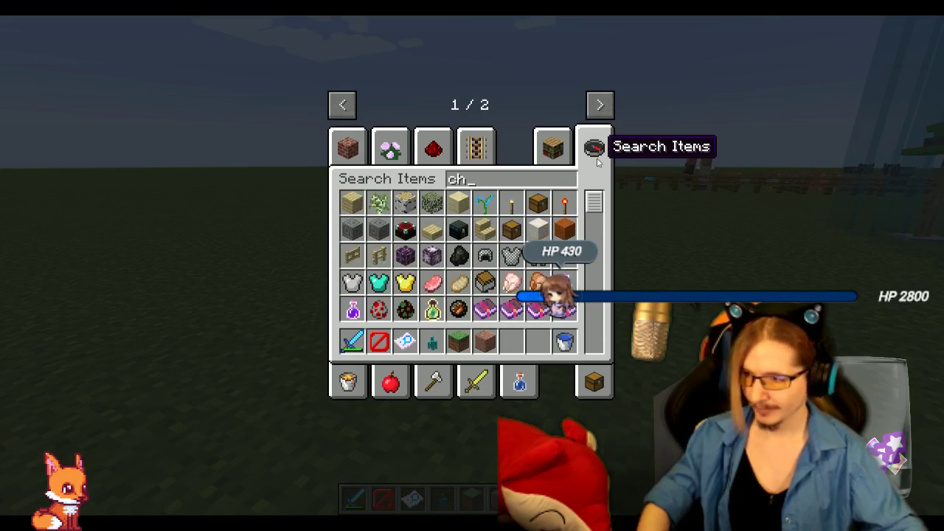
type("ang")
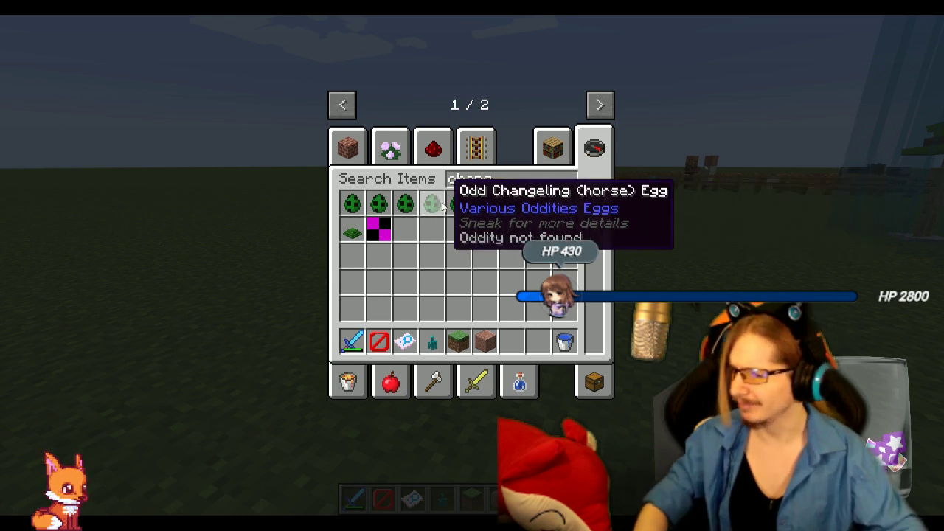
left_click(351, 202)
left_click(511, 340)
key("e")
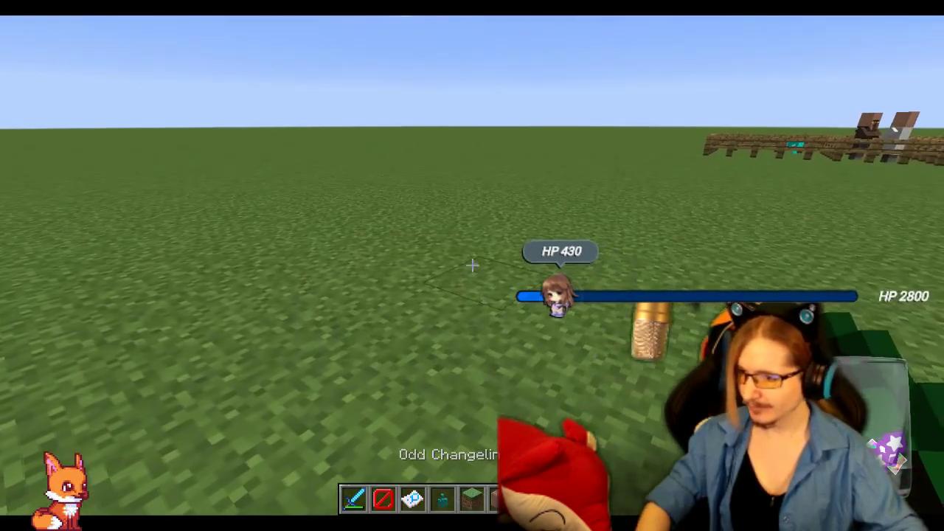
right_click(472, 266)
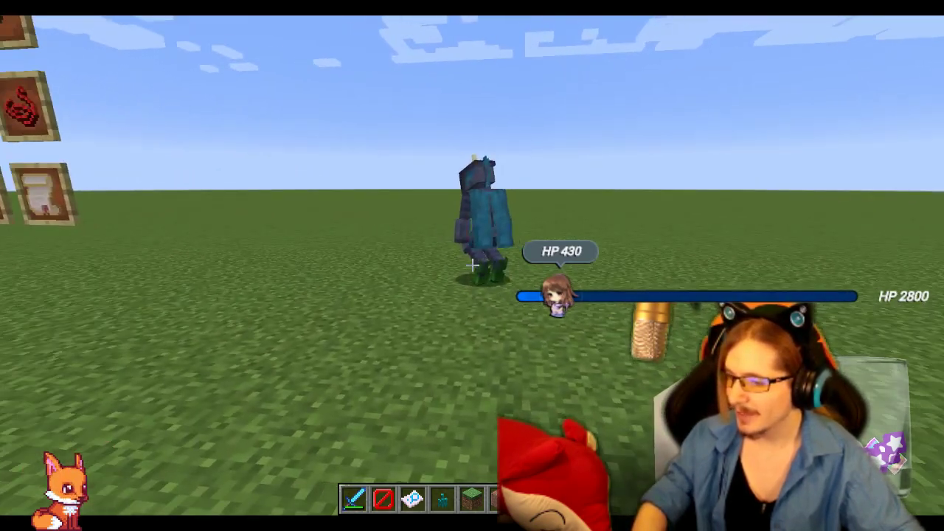
Step: Equip the diamond sword and attack the spawned changeling
key("1")
key("e")
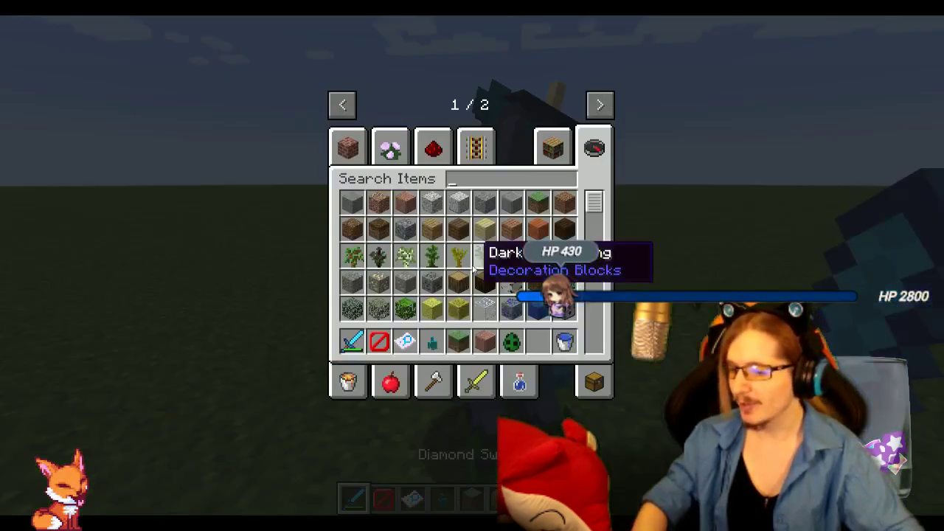
key("e")
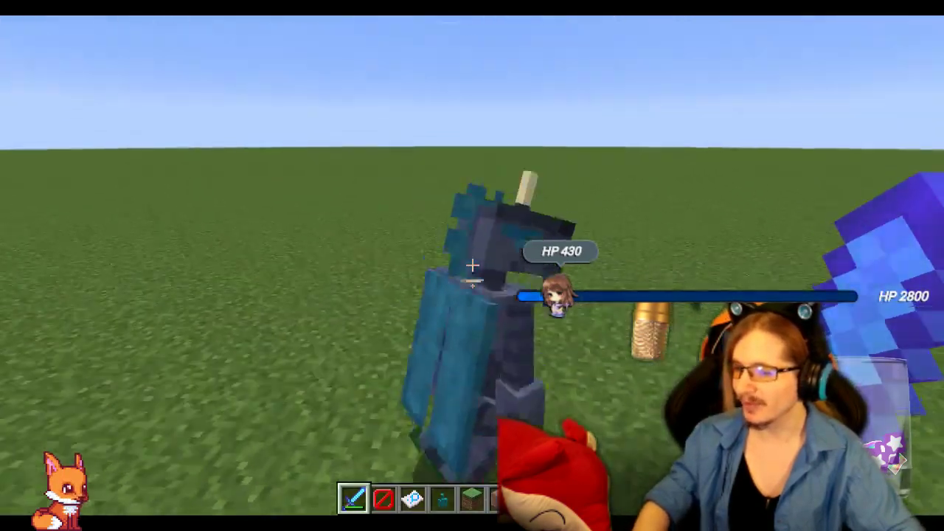
left_click(472, 265)
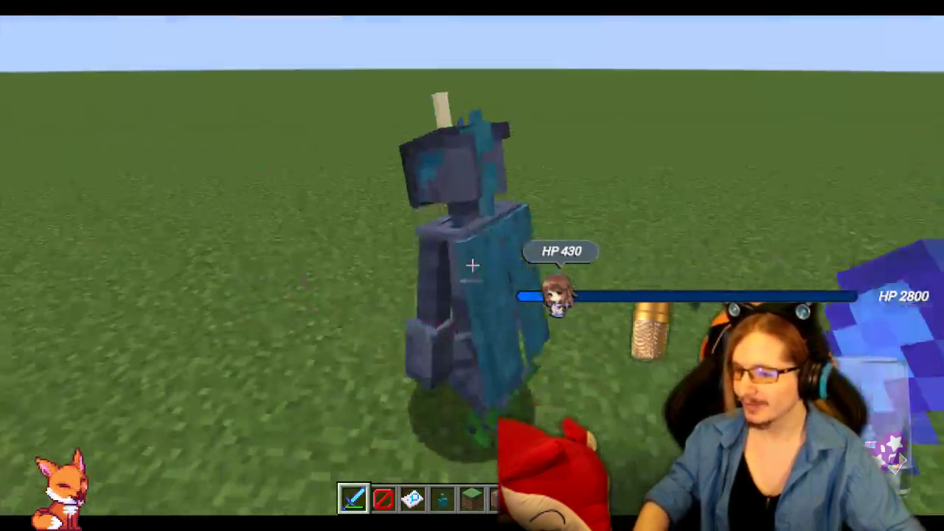
left_click(472, 265)
Step: Return to the creature group and compare the kobold's legs with those of the warg and changeling from several angles
key("w")
scroll(472, 265, "down", 6)
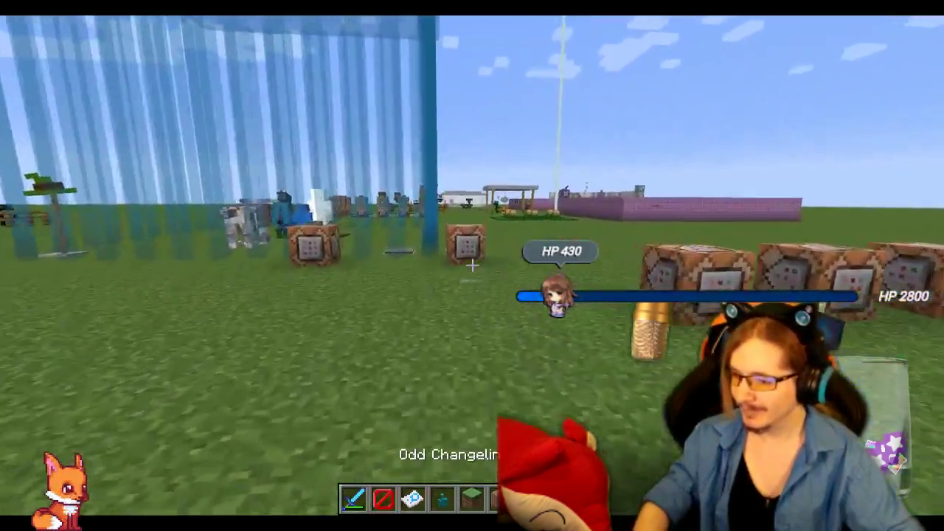
key("w")
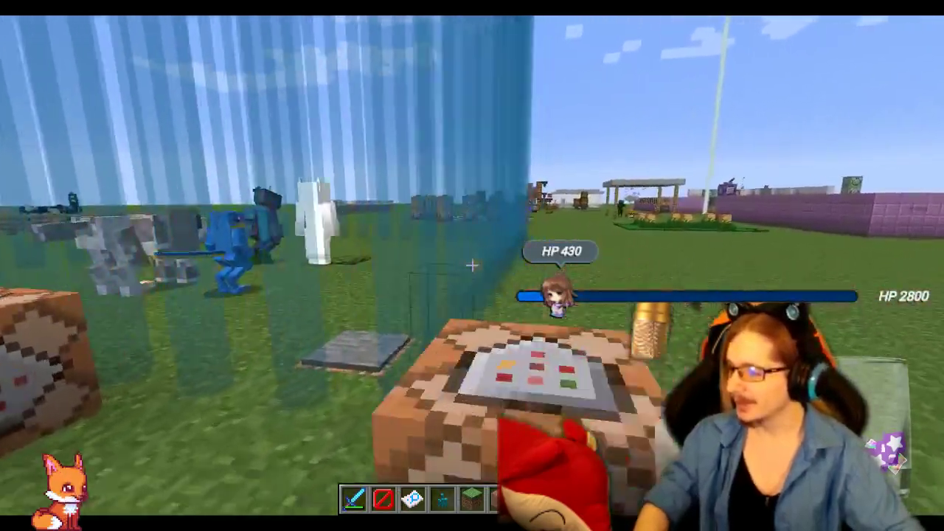
key("w")
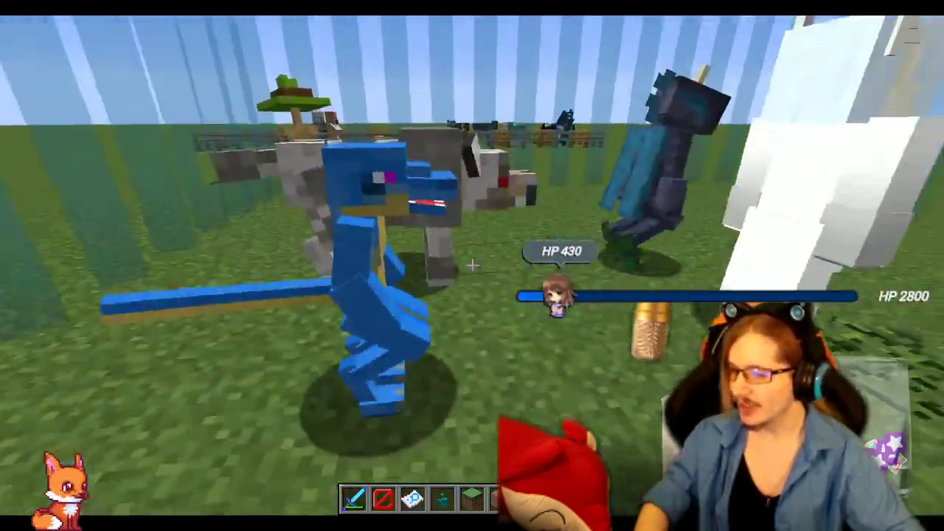
key("s")
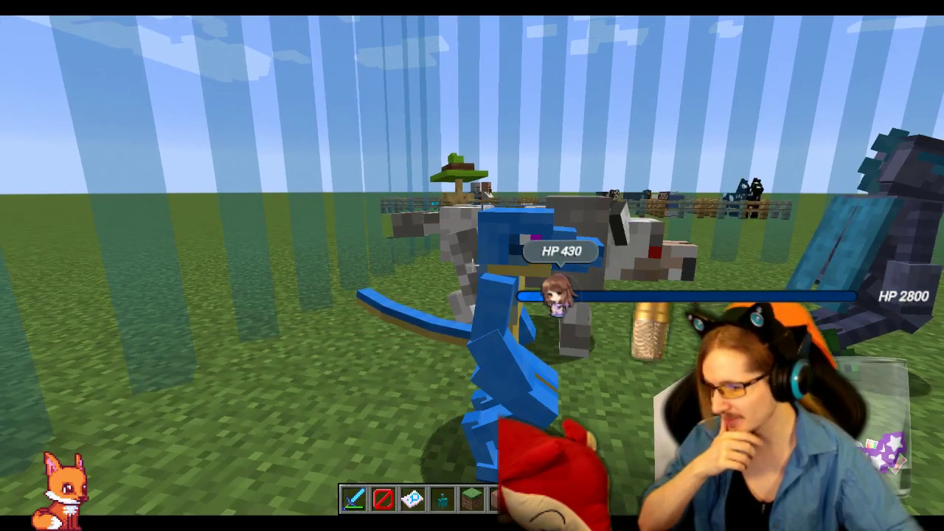
key("d")
key("s")
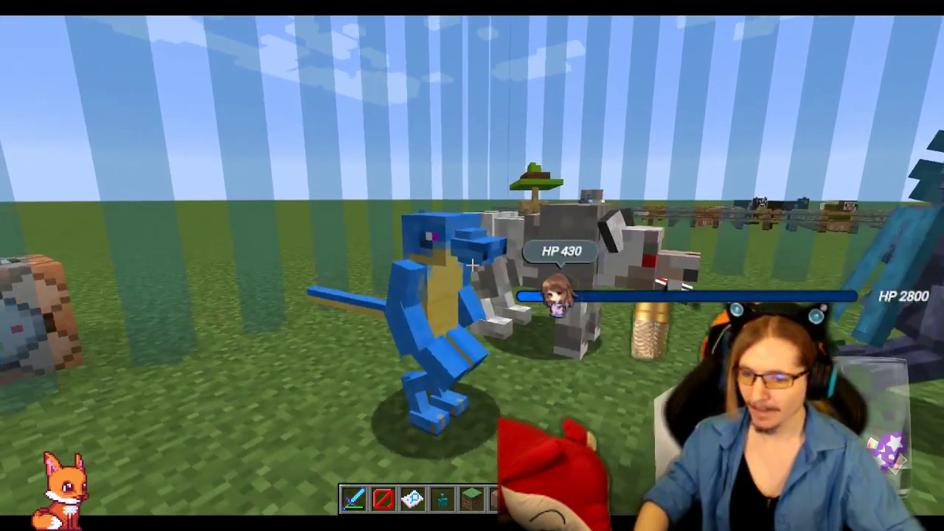
key("a")
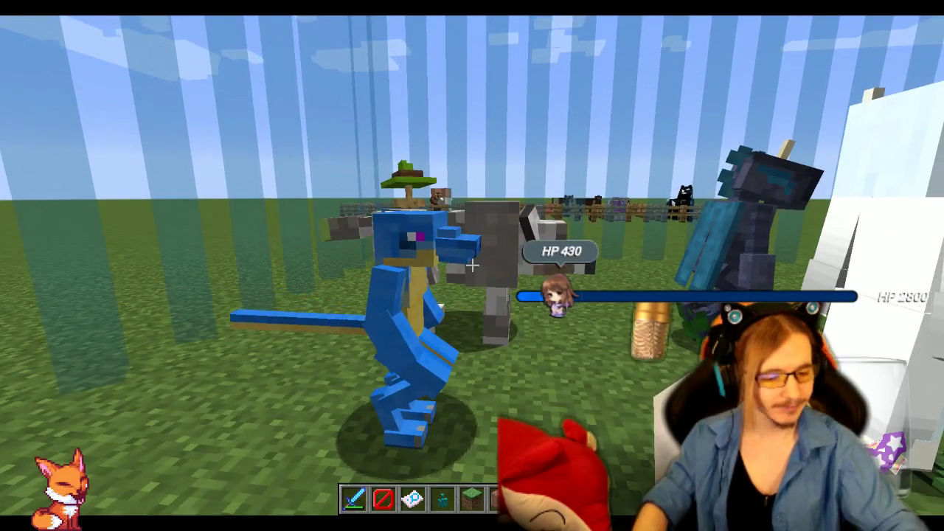
Step: Pause the game, switch to Eclipse, open the ModelChangelingBiped class and examine its thigh, ankle, foot and leg rotation-point definitions
key("Escape")
key("F11")
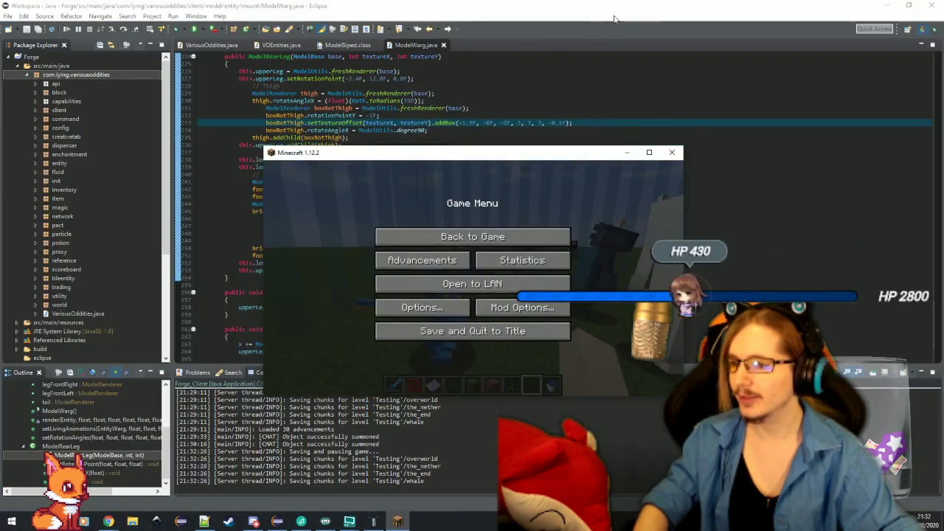
left_click(614, 19)
left_click(430, 139)
key("ctrl+shift+t")
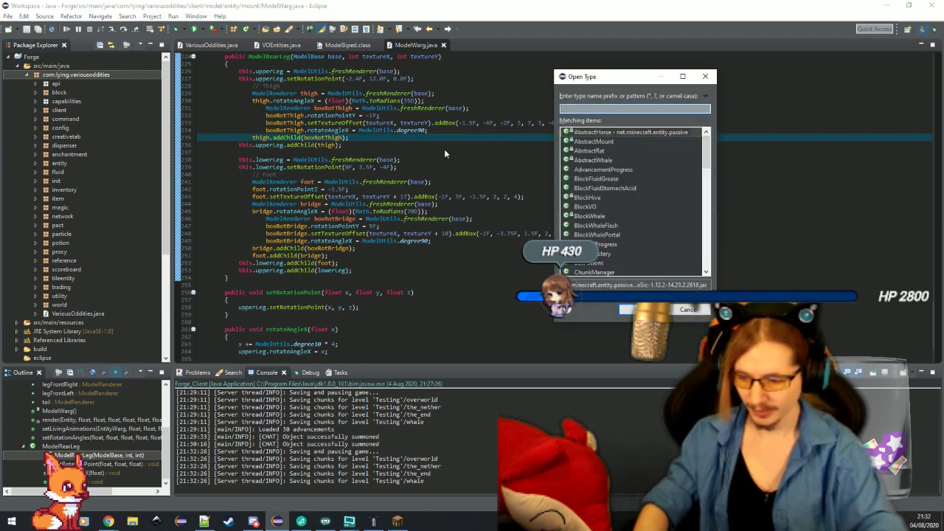
type("modelch")
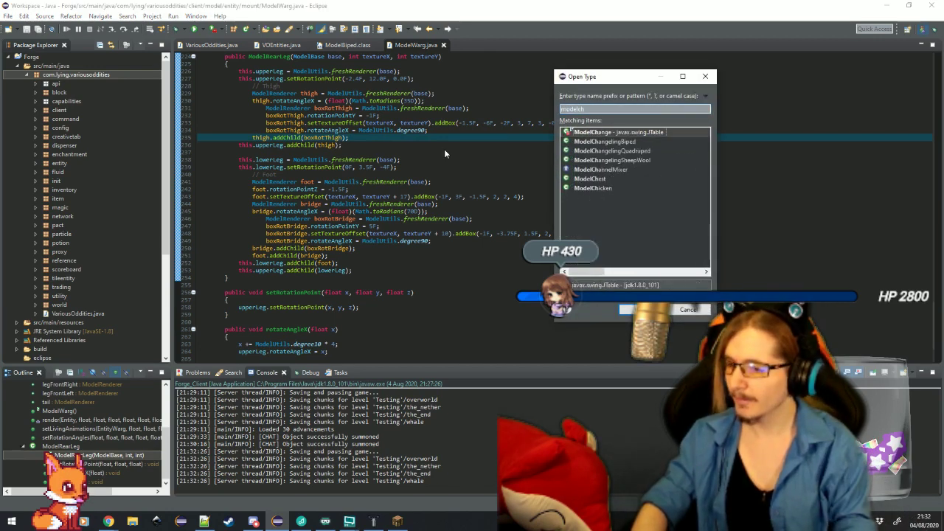
key("Escape")
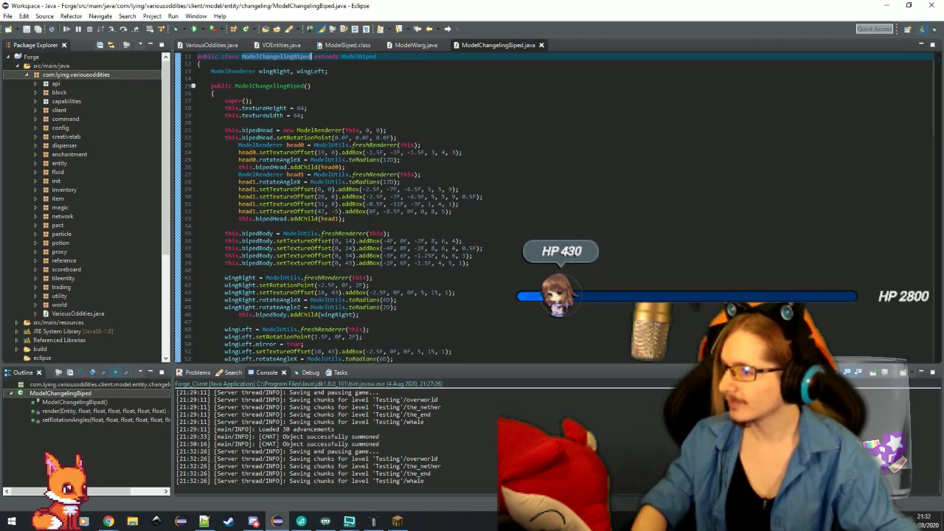
scroll(369, 225, "down", 18)
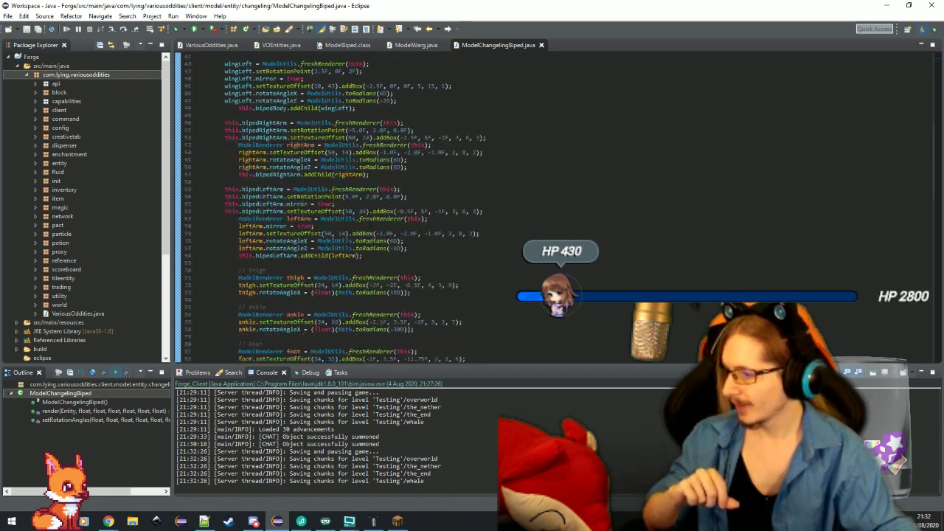
scroll(369, 224, "down", 4)
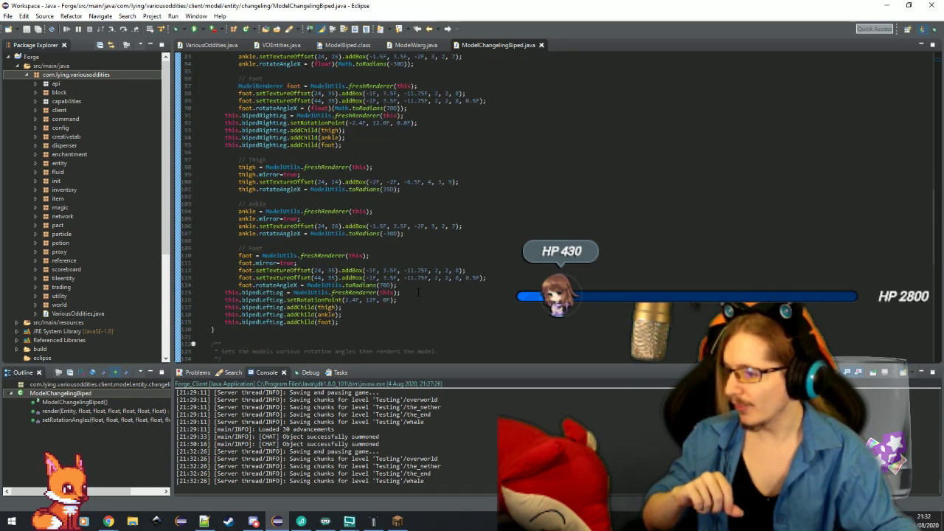
left_click(305, 123)
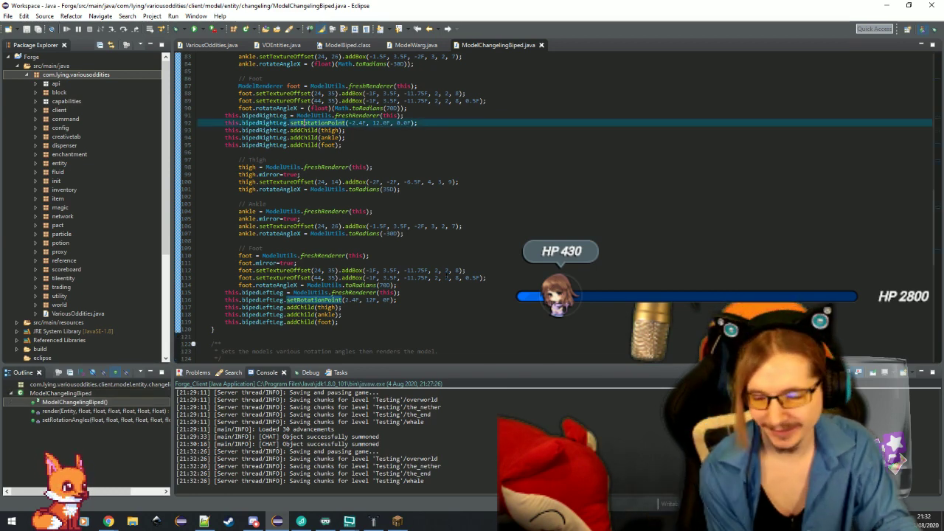
Step: Save and quit the Minecraft world, exit the game and switch back to Techne
left_click_drag(519, 6, 530, 20)
left_click(712, 5)
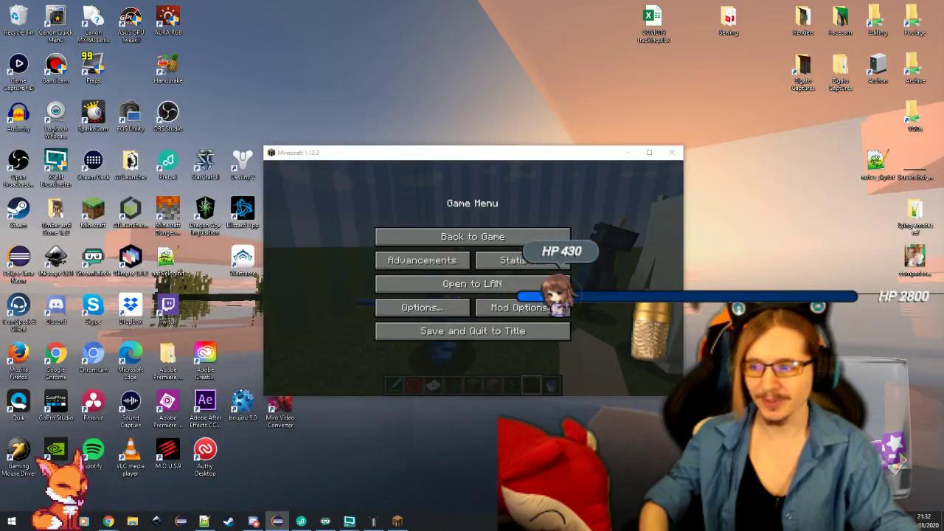
left_click(350, 521)
left_click(398, 522)
left_click(521, 331)
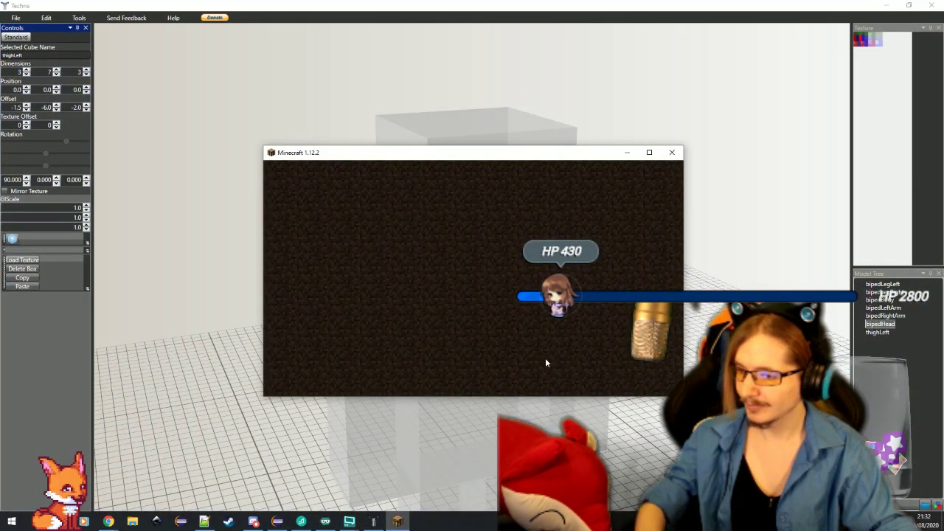
left_click(532, 355)
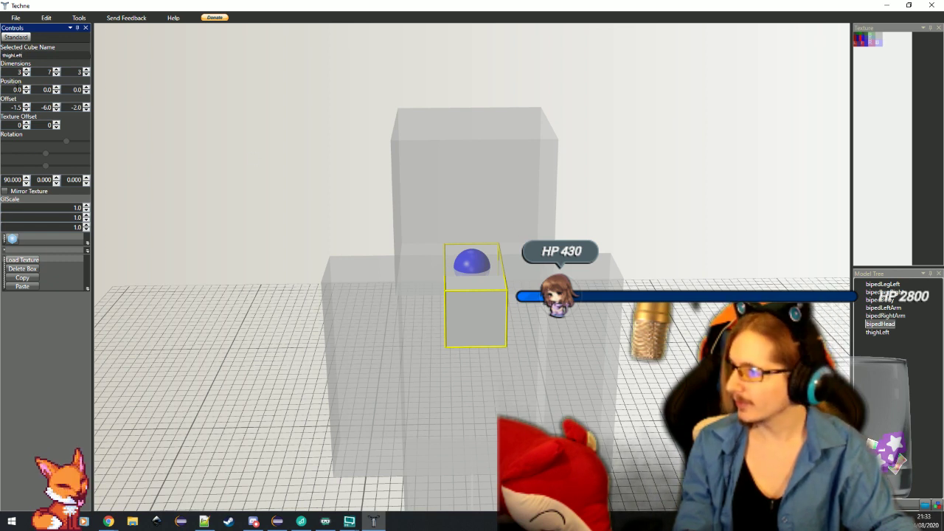
Step: Set the thighLeft cube's position to 2.4, 12, 0 and its dimensions to 4, 3, 9
left_click(27, 87)
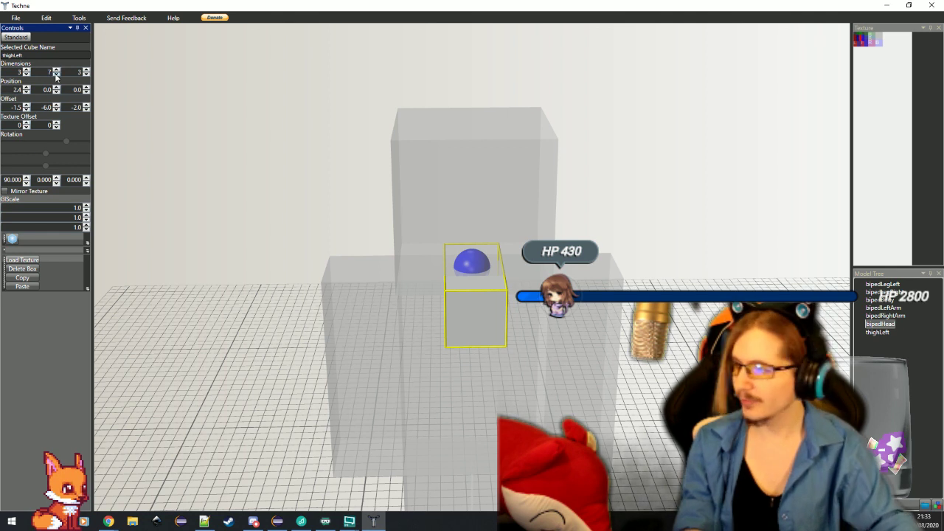
type("12")
key("Tab")
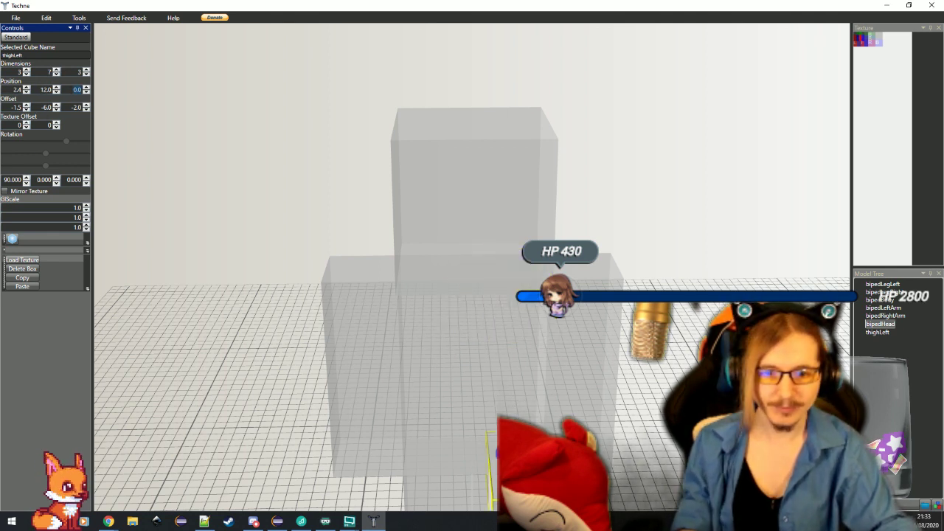
double_click(11, 73)
type("4")
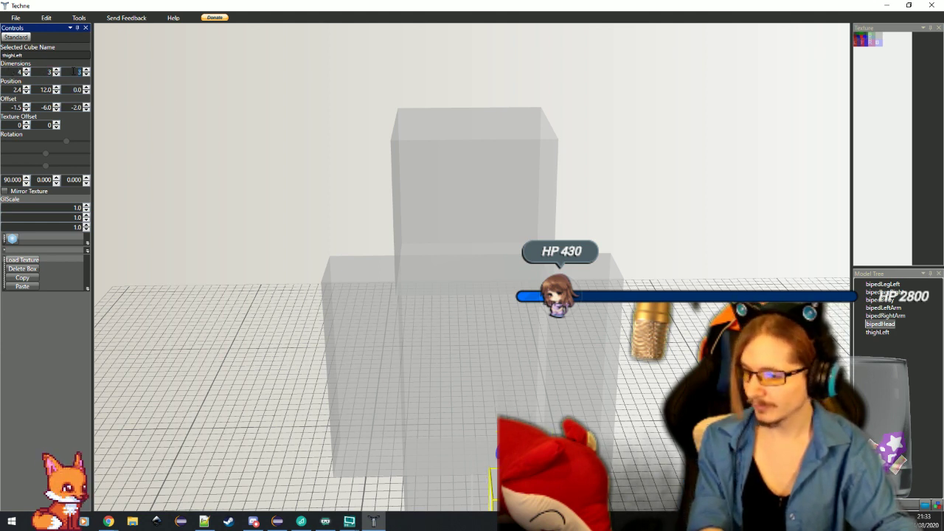
type("9")
Step: Reset the thighLeft cube's X rotation to 0 and set its offset to -2, -2, -6.5
double_click(13, 180)
type("0")
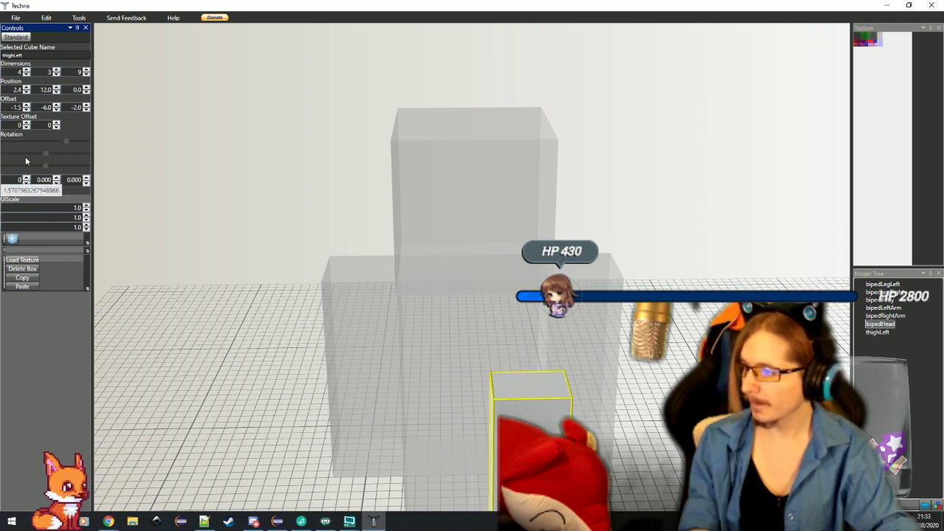
key("Return")
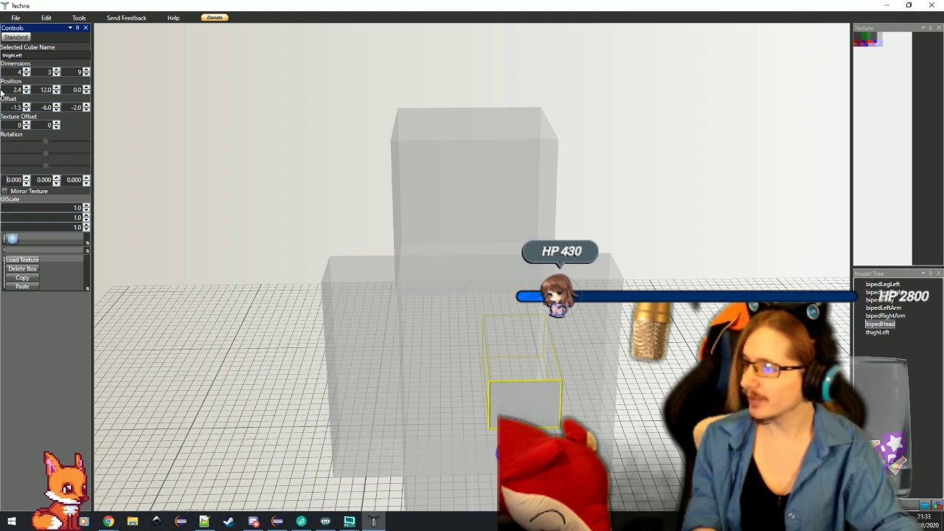
key("Tab")
type("-")
key("Tab")
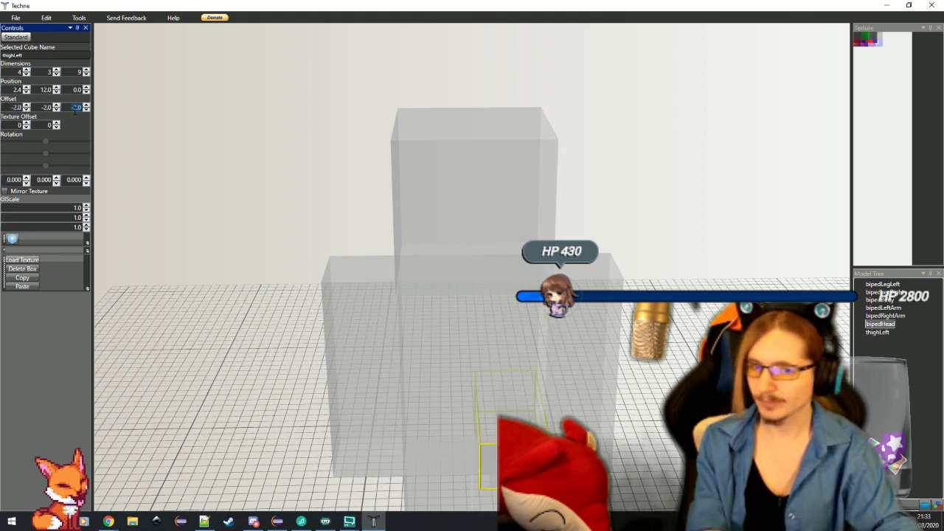
type("-6.")
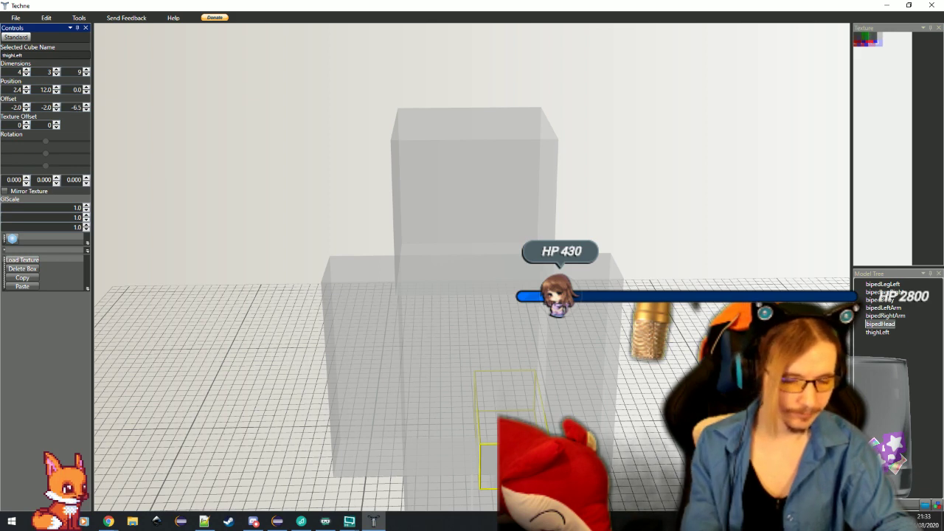
type("5")
Step: Set the thighLeft cube's X rotation to 35 degrees and check the tilt from the side
left_click_drag(438, 371, 404, 348)
scroll(403, 348, "down", 3)
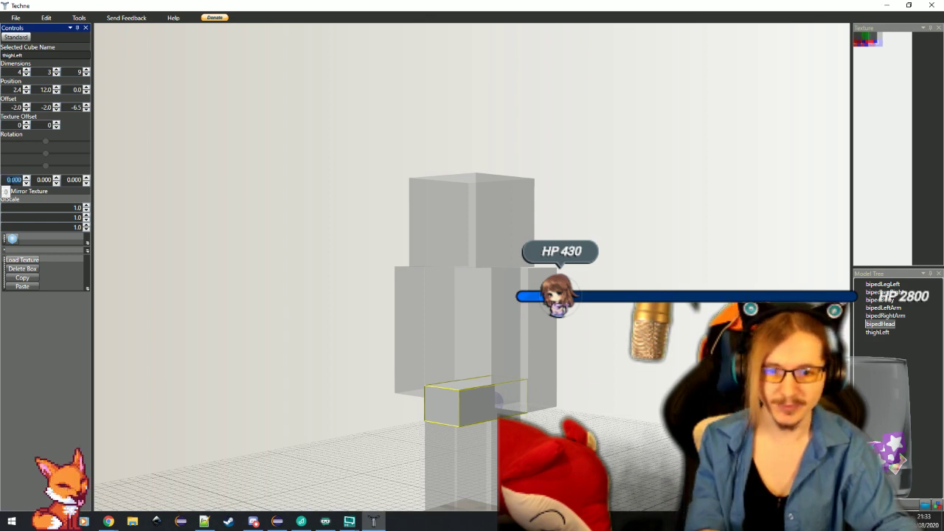
type("35")
key("Return")
left_click_drag(226, 288, 207, 293)
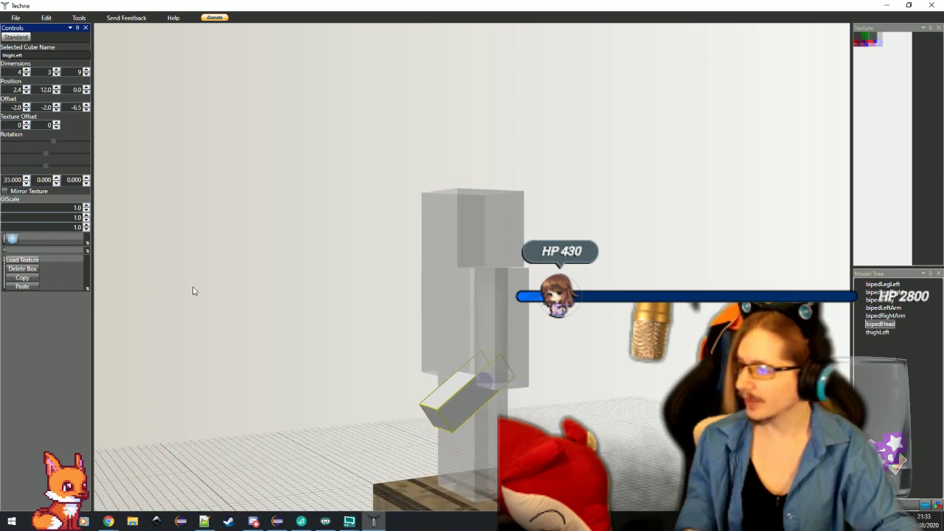
Step: Add a new cube with dimensions 3, 2, 7 and set its X rotation to -30 degrees
left_click(13, 239)
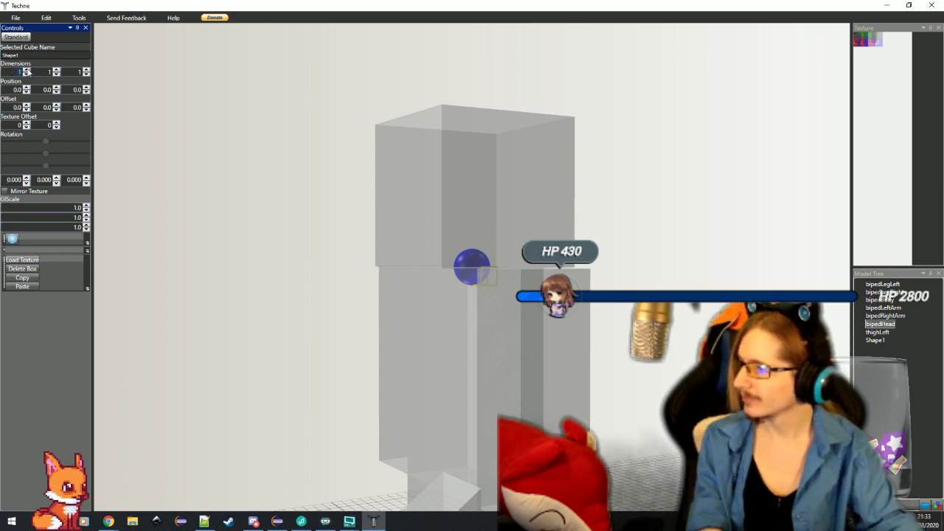
key("Return")
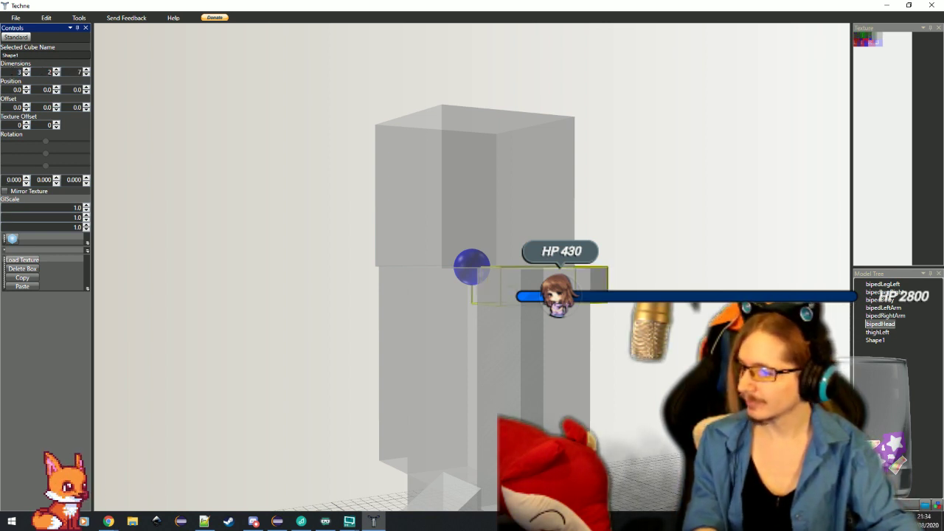
double_click(13, 181)
type("-30")
key("Return")
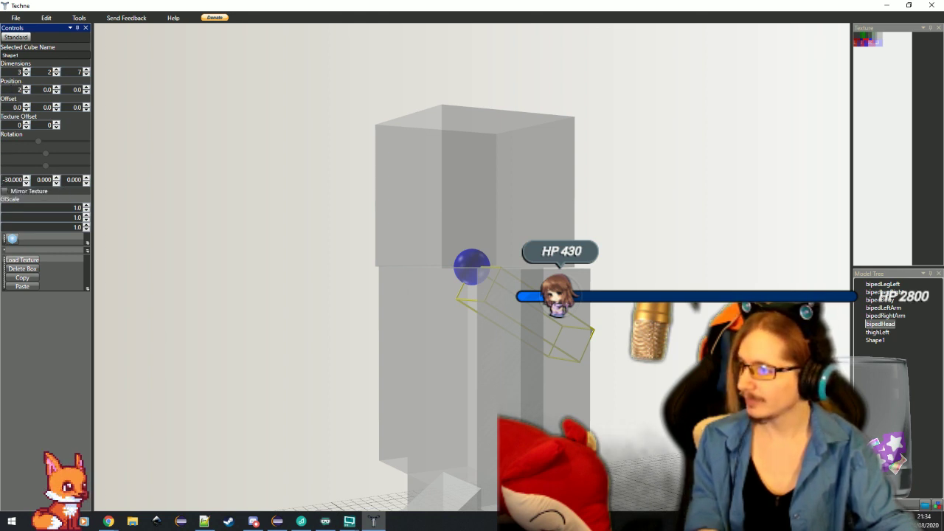
Step: Set the new cube's position to 2.4, 12, 0 and check it against the thigh from the side
left_click(56, 91)
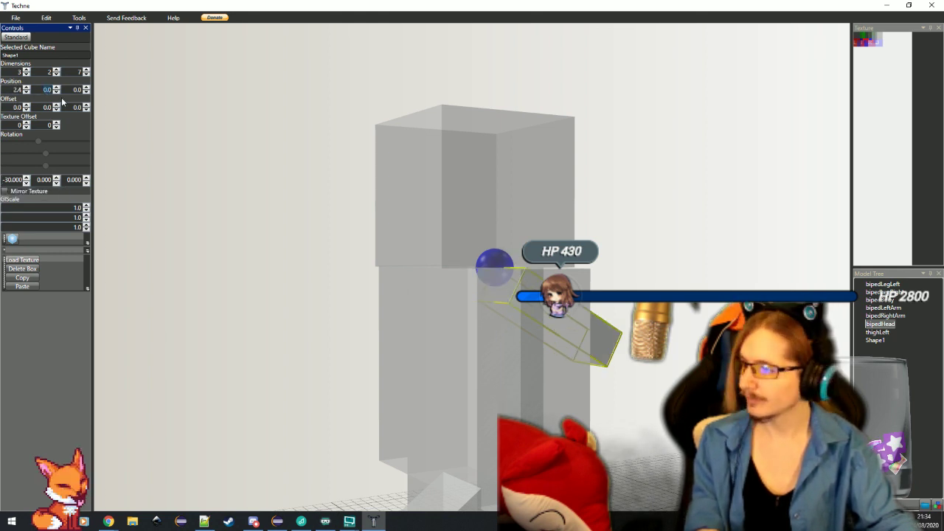
key("Return")
left_click_drag(304, 287, 292, 289)
scroll(292, 289, "down", 5)
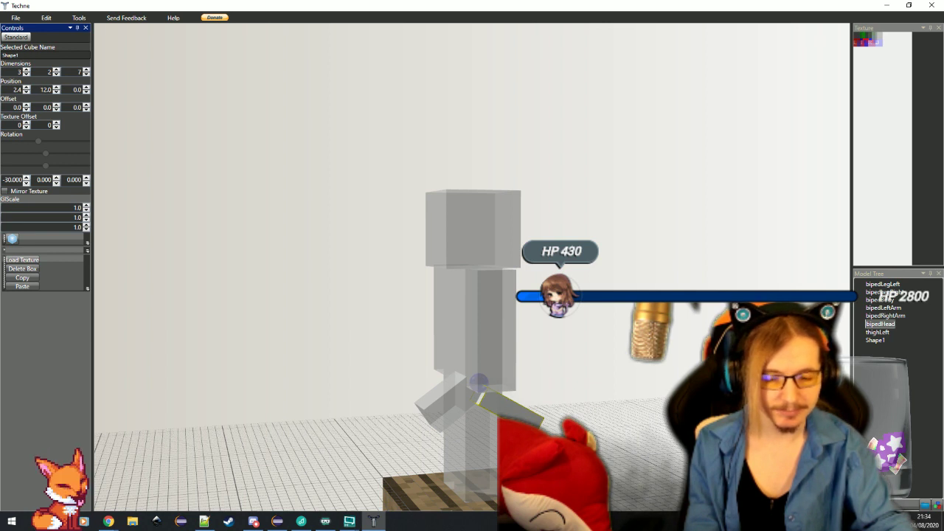
Step: Add another cube, name it footLeft and set its dimensions to 2, 2, 8
key("alt+Tab")
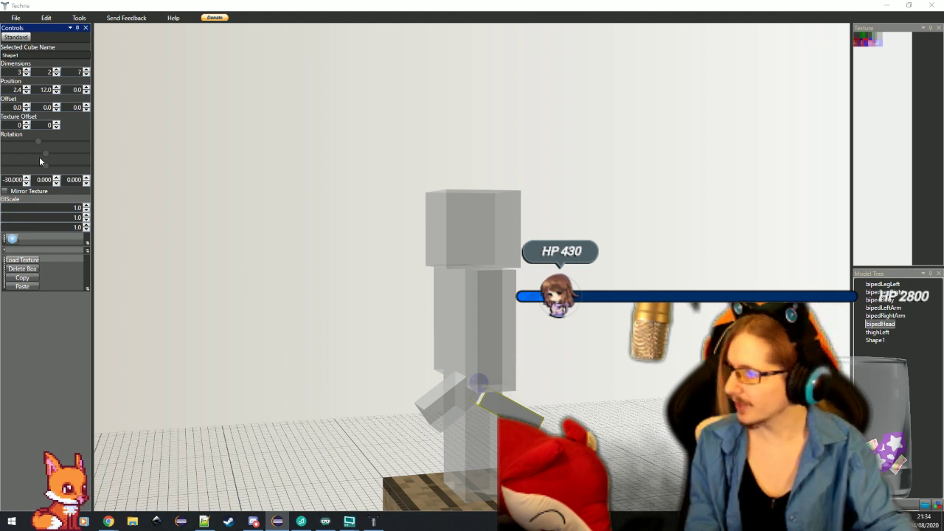
left_click(12, 238)
scroll(598, 327, "up", 3)
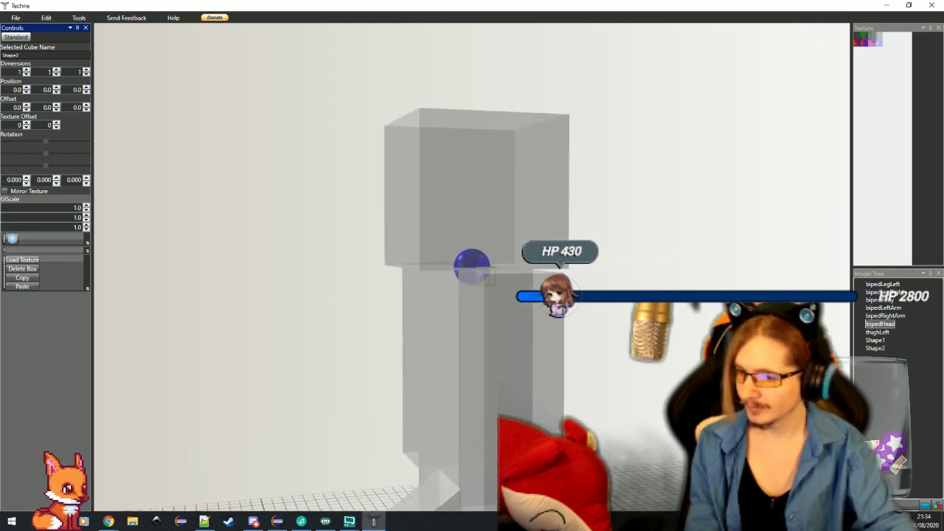
type("footLef")
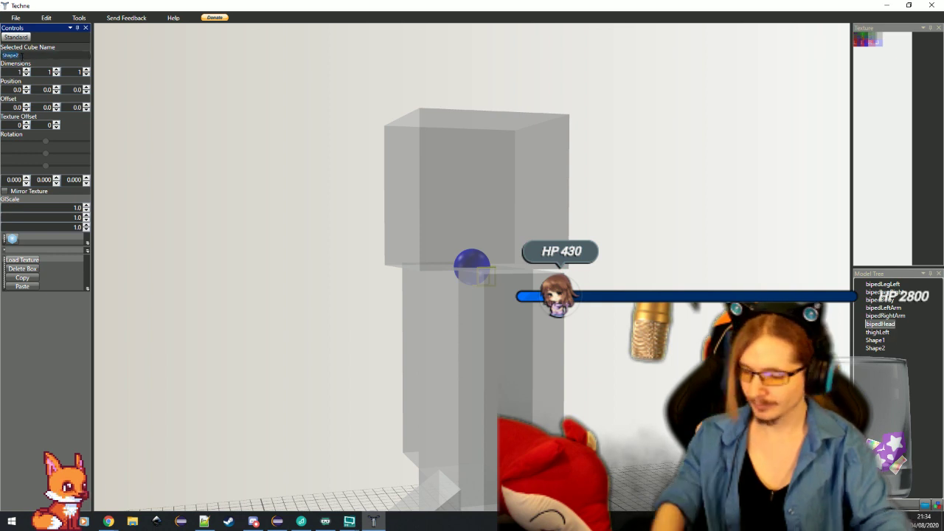
type("t")
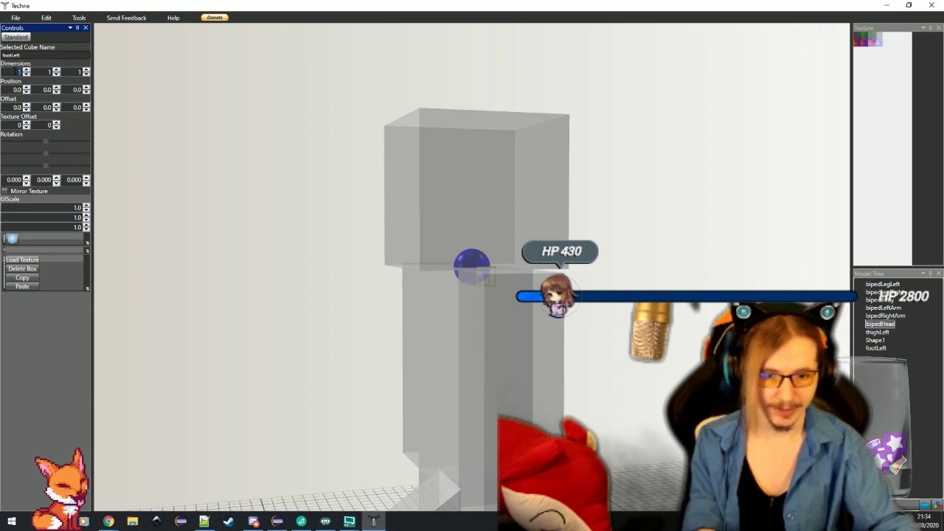
key("Tab")
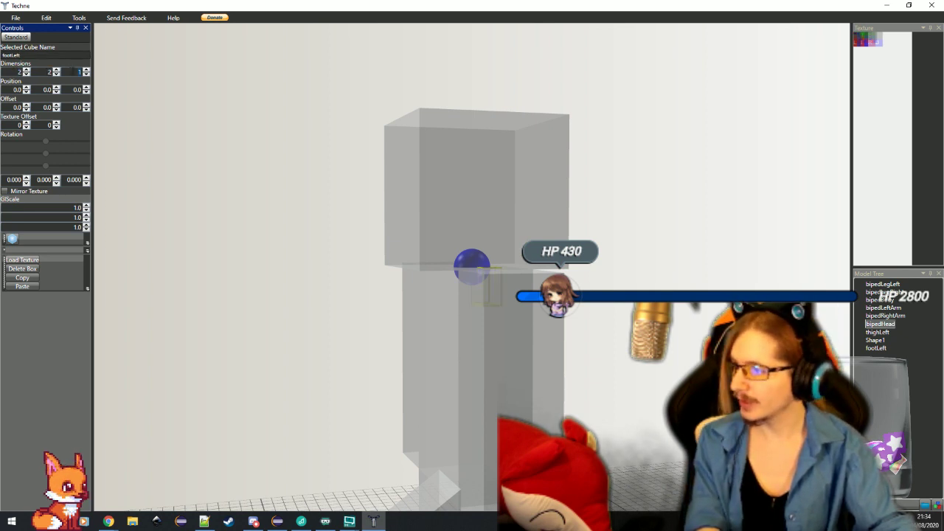
key("Return")
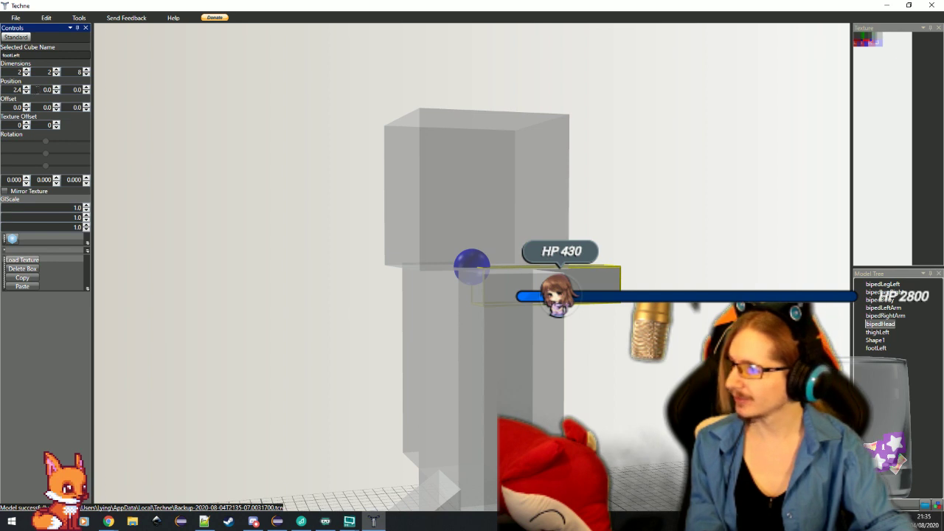
Step: Set the footLeft cube's position to 2.4, 12, 0 and its X rotation to 70 degrees
key("Tab")
type("12")
key("Return")
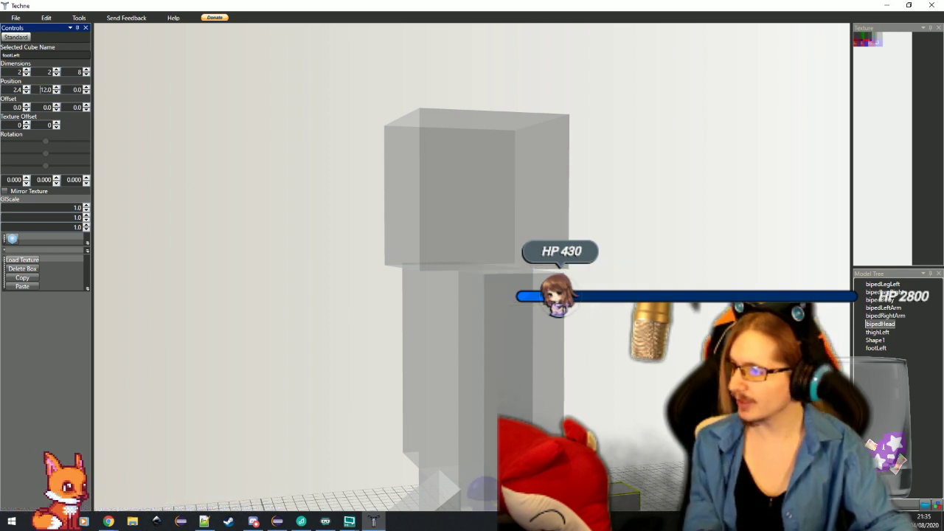
type("70")
key("Return")
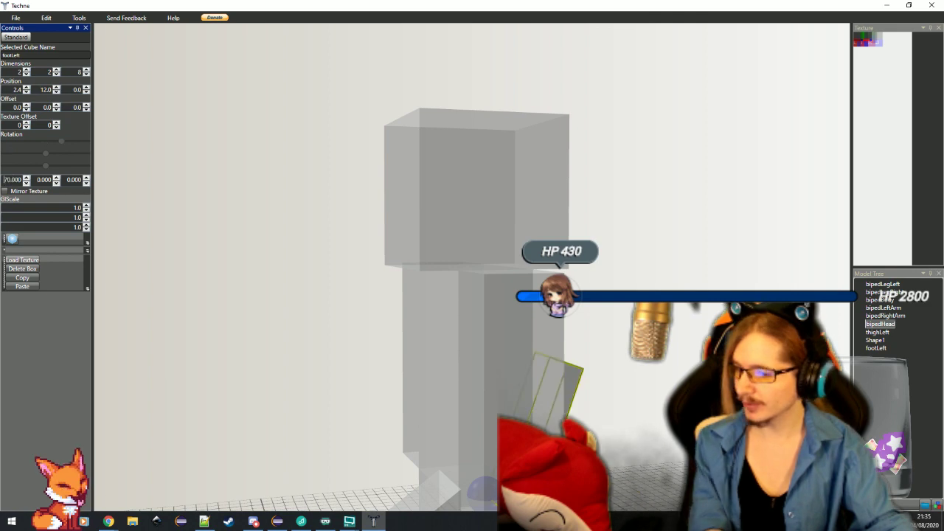
scroll(310, 251, "down", 5)
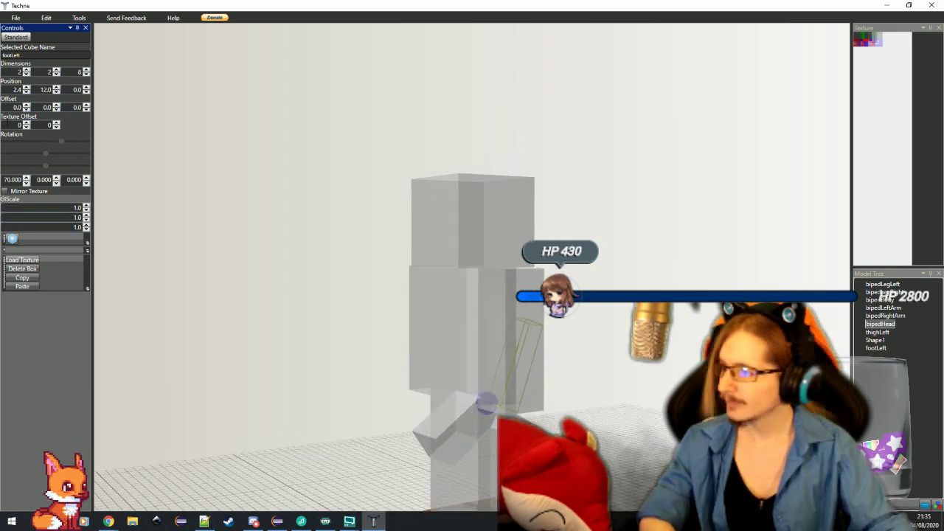
Step: Set the footLeft cube's offset to -1, 3.5, -11.8
type("-1")
key("Tab")
type("3")
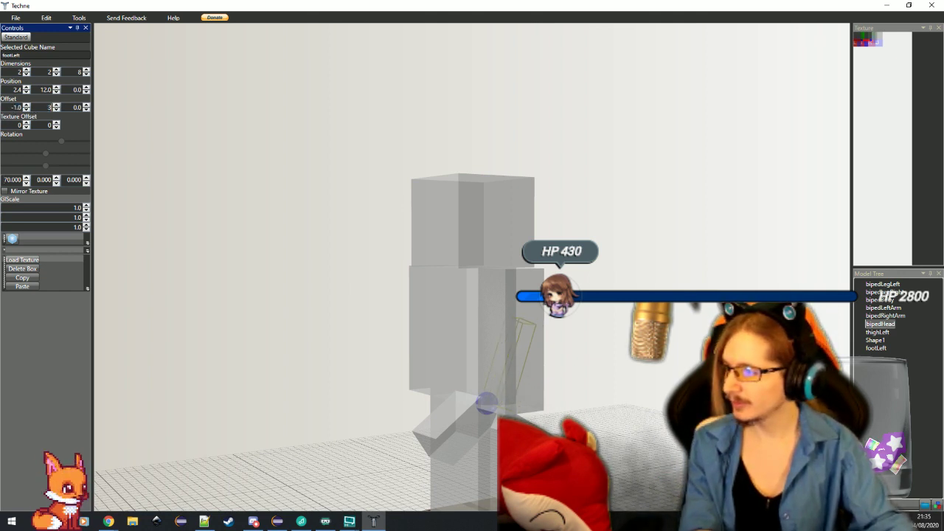
type(".5")
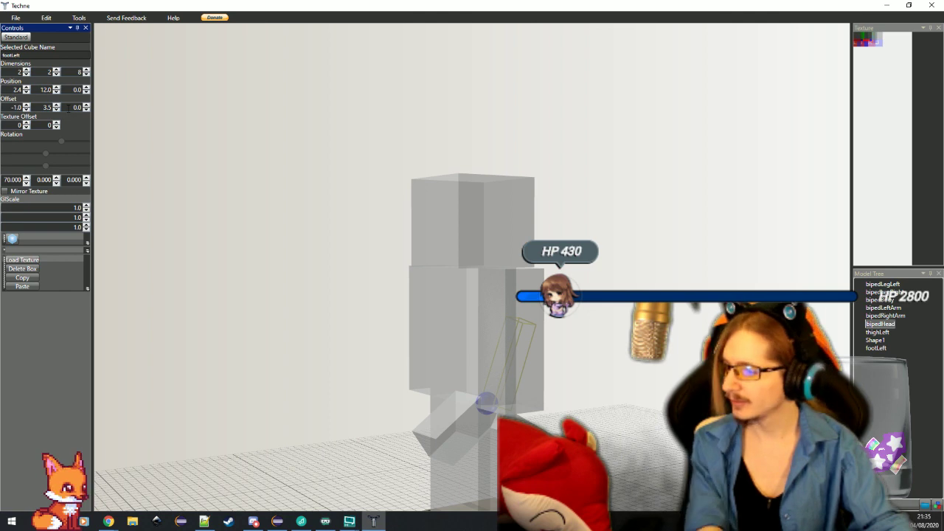
key("Tab")
type("-11")
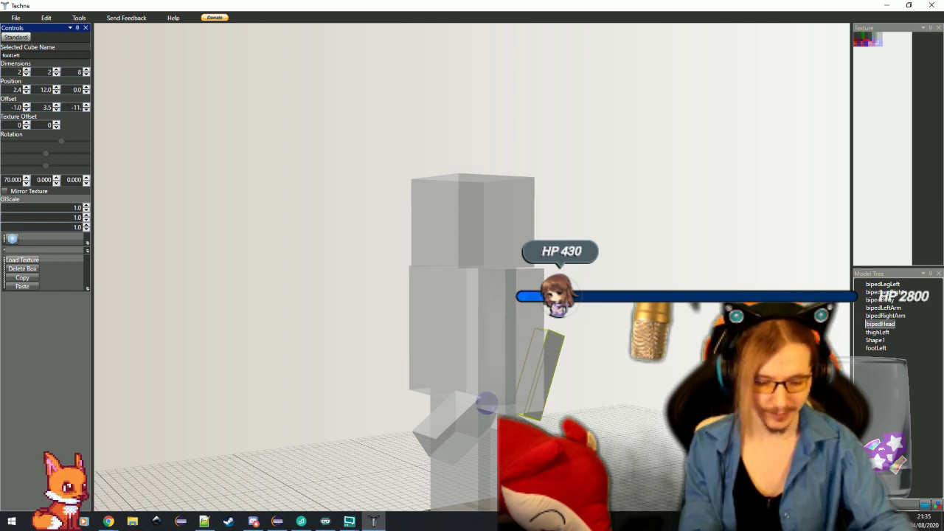
type(".8")
Step: Delete the straight bipedLegLeft cube from the model and view the bent leg on its own
scroll(338, 287, "down", 3)
left_click_drag(338, 287, 649, 384)
scroll(479, 412, "up", 2)
left_click(479, 413)
left_click_drag(577, 413, 215, 254)
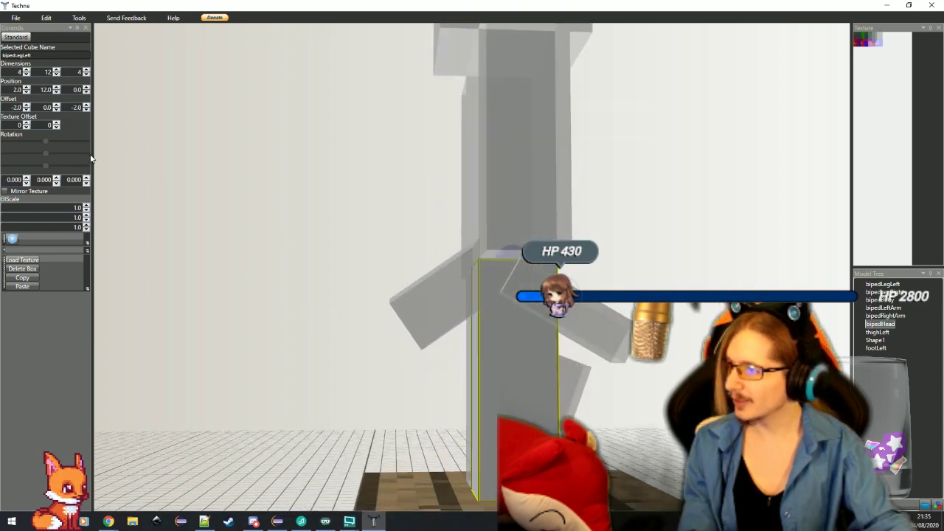
left_click(443, 384)
left_click_drag(443, 384, 428, 365)
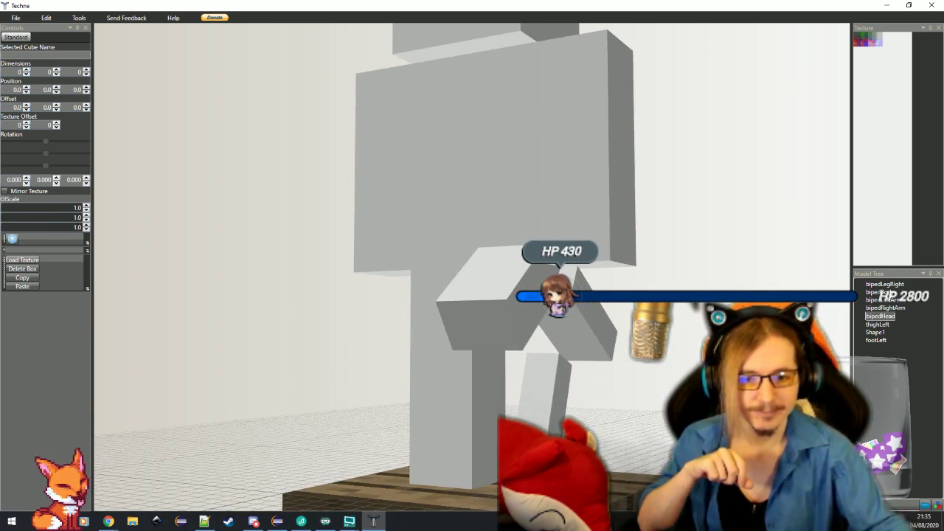
Step: Try a Z position of 2 for the thighLeft, Shape1 and footLeft cubes and view the leg from the side
key("alt+Tab")
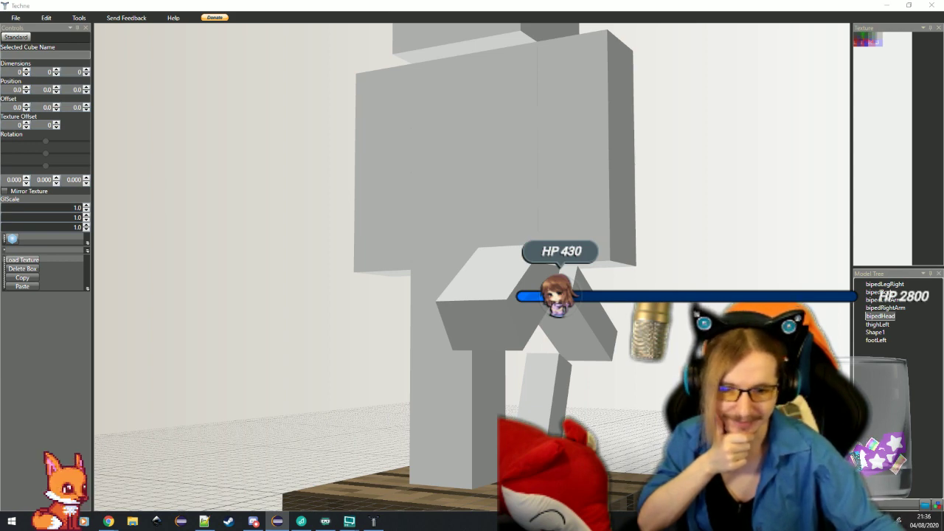
left_click(509, 304)
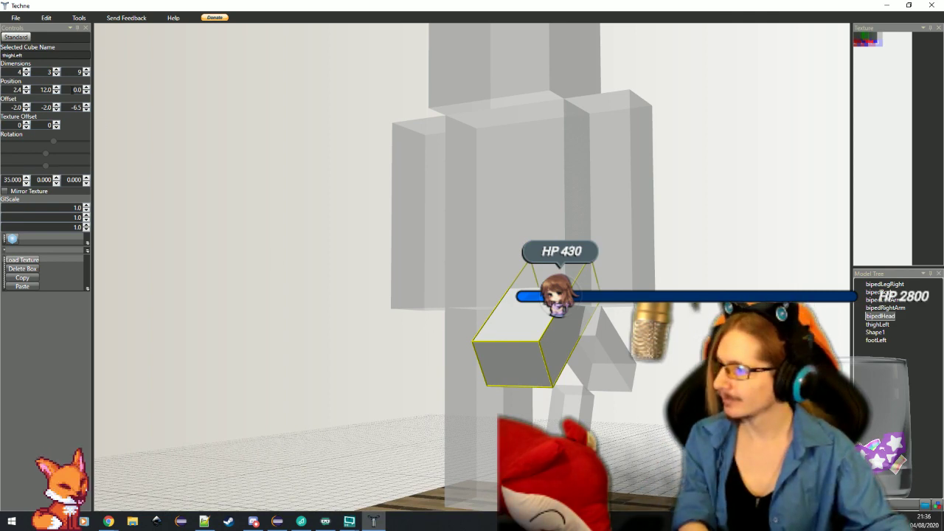
left_click(78, 90)
double_click(603, 370)
left_click(69, 90)
double_click(472, 379)
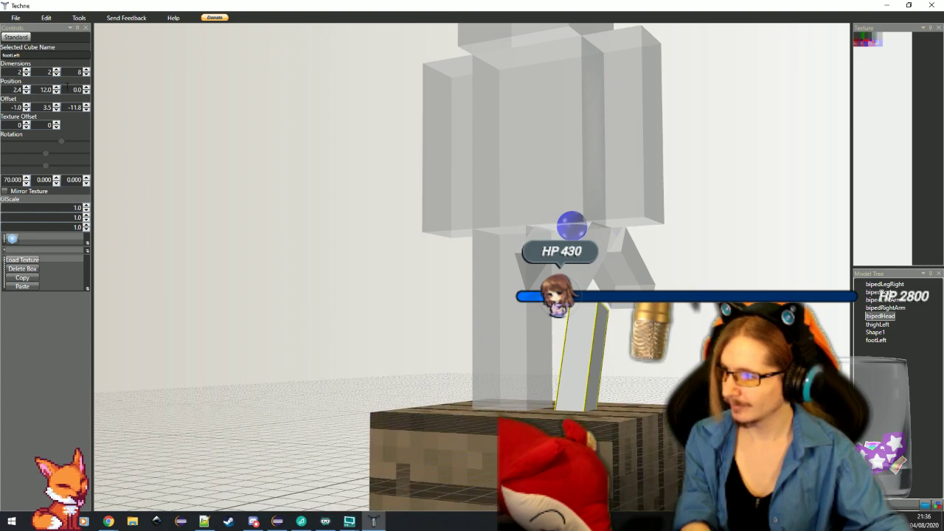
left_click_drag(302, 260, 472, 314)
scroll(472, 267, "down", 4)
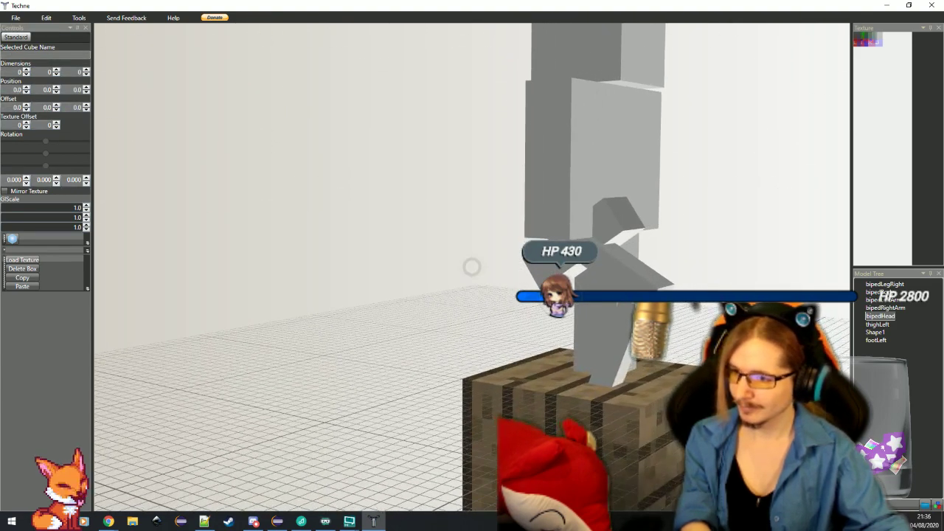
Step: Set the Z position of the footLeft, thighLeft and Shape1 cubes to 1
left_click_drag(472, 267, 490, 258)
scroll(634, 340, "up", 3)
left_click(638, 347)
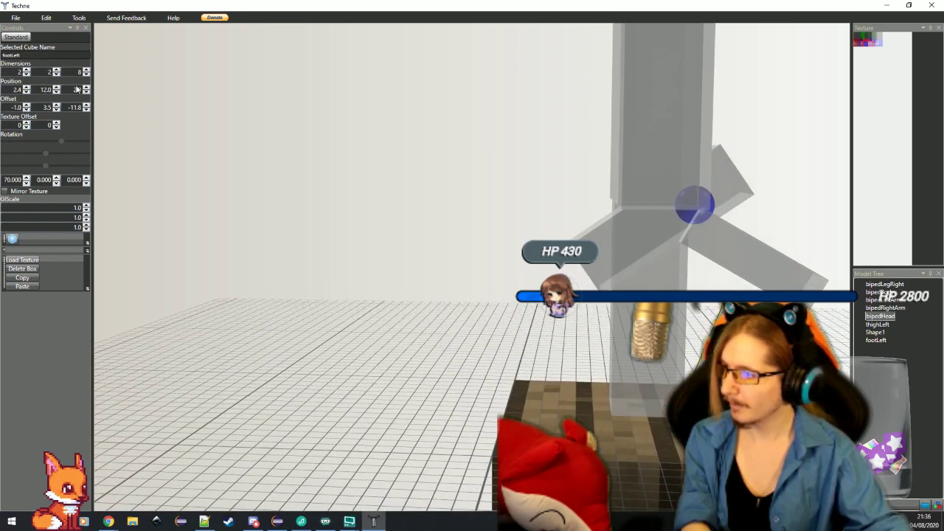
left_click(78, 89)
left_click(640, 268)
left_click_drag(465, 176, 354, 282)
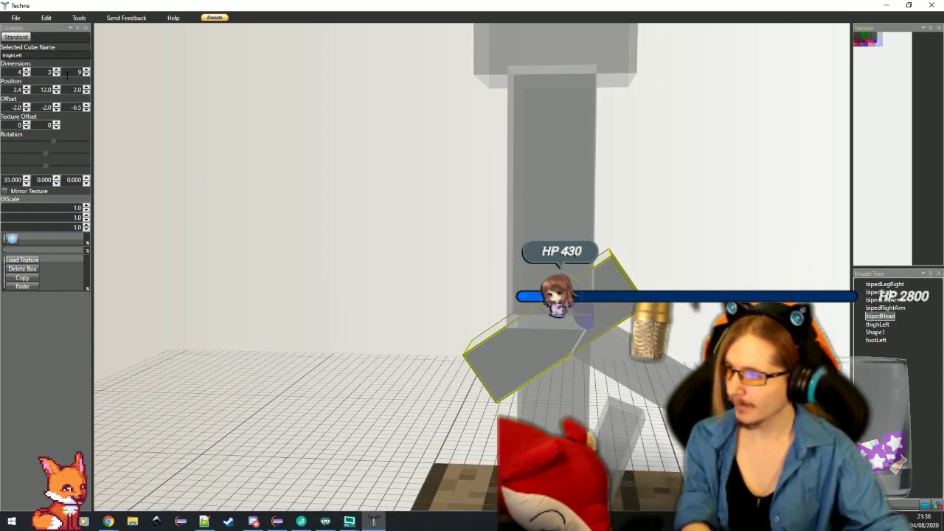
left_click(71, 88)
left_click(71, 90)
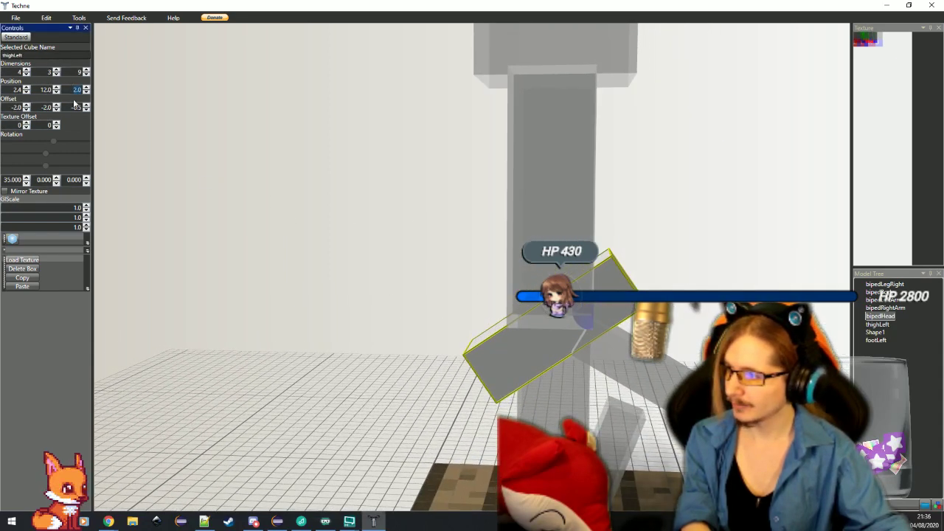
left_click(677, 369)
left_click_drag(509, 373, 396, 320)
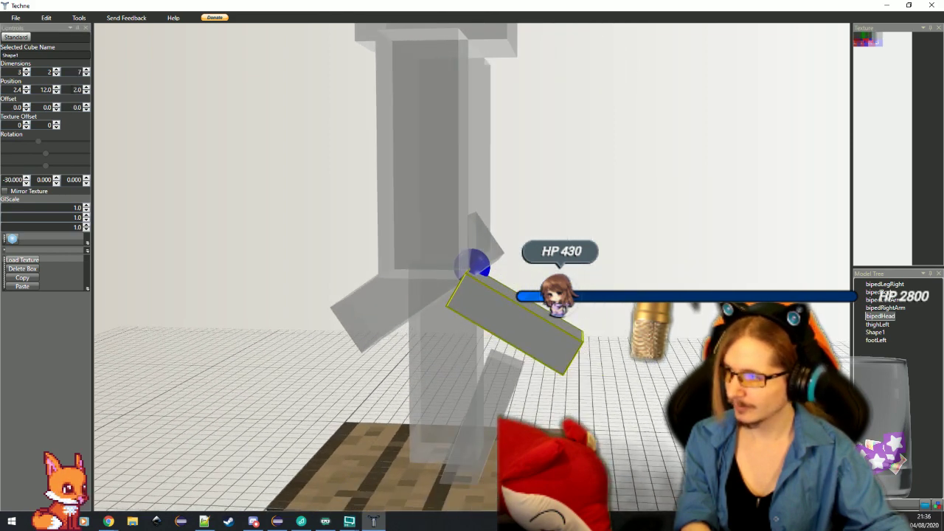
left_click(256, 209)
left_click_drag(276, 278, 362, 329)
left_click(509, 321)
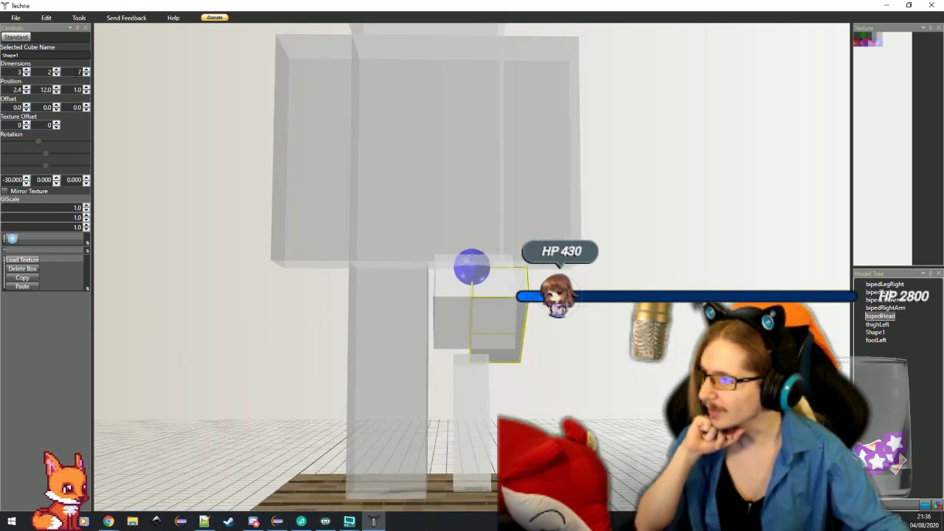
Step: Rename the Shape1 cube as ankleLeft
double_click(29, 55)
type("an")
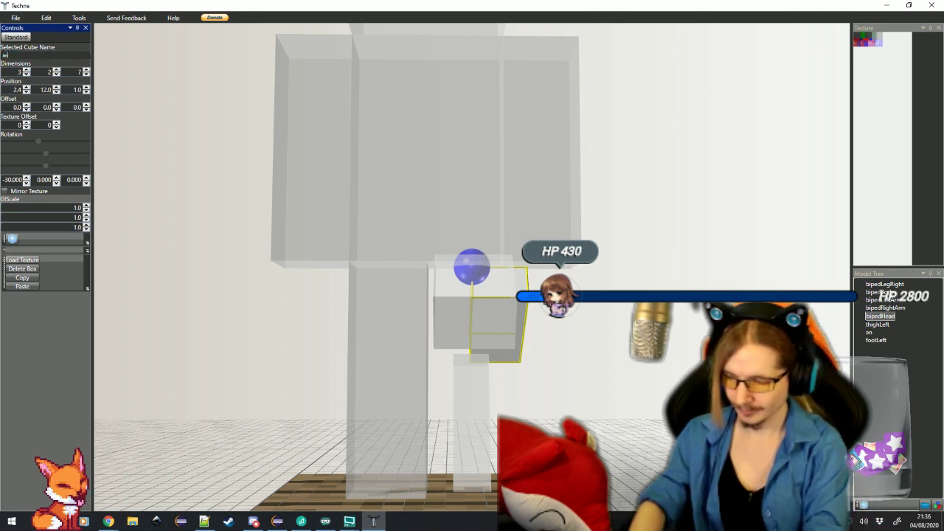
type("kleLeft")
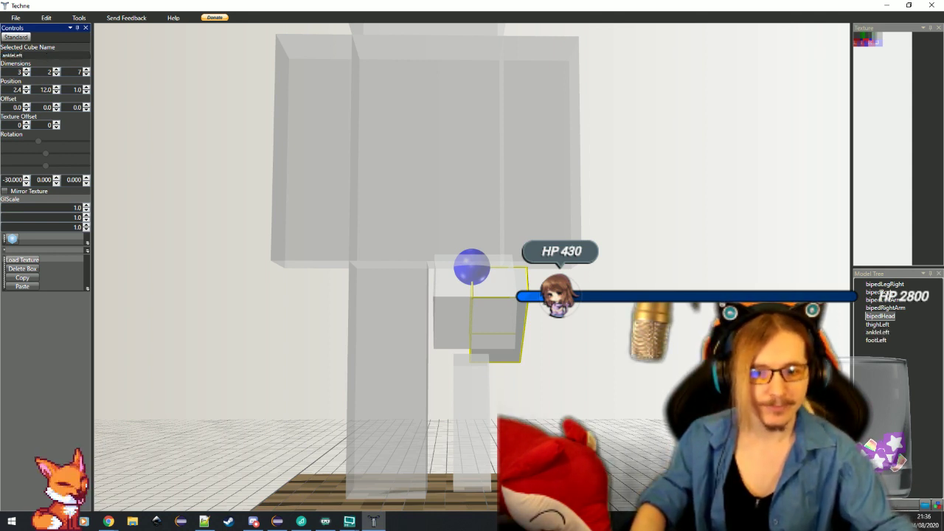
Step: Look up the ankle's values in the code and set the ankleLeft cube's offset to -1.5, 3.5, -2
key("alt+Tab")
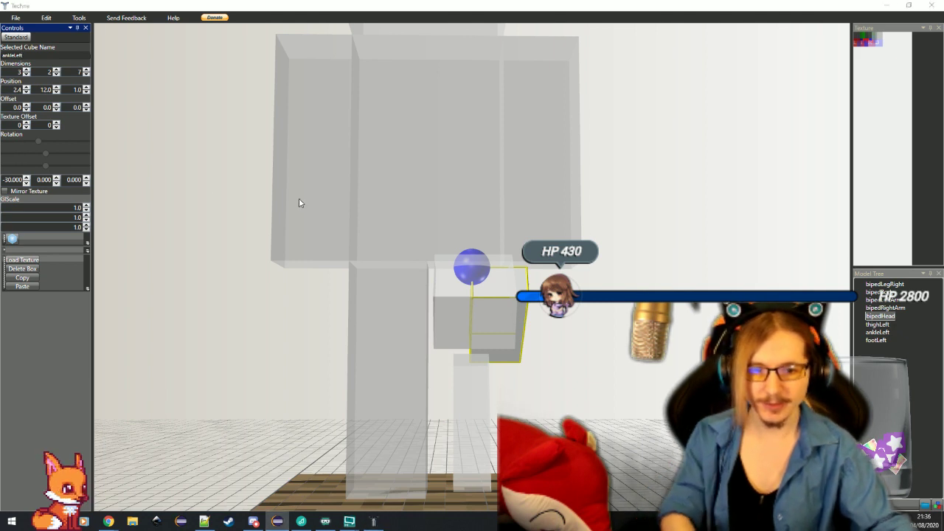
key("alt+Tab")
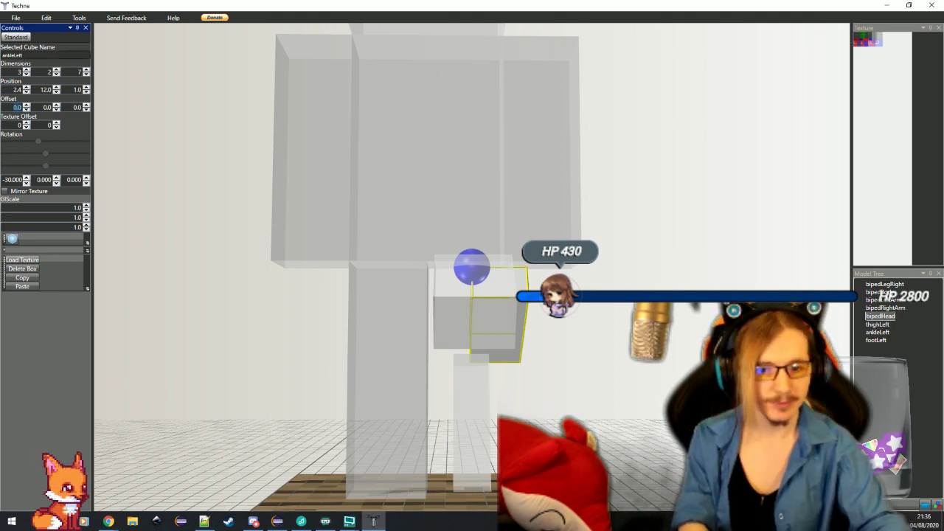
type("-1.5")
key("Tab")
type("3.5")
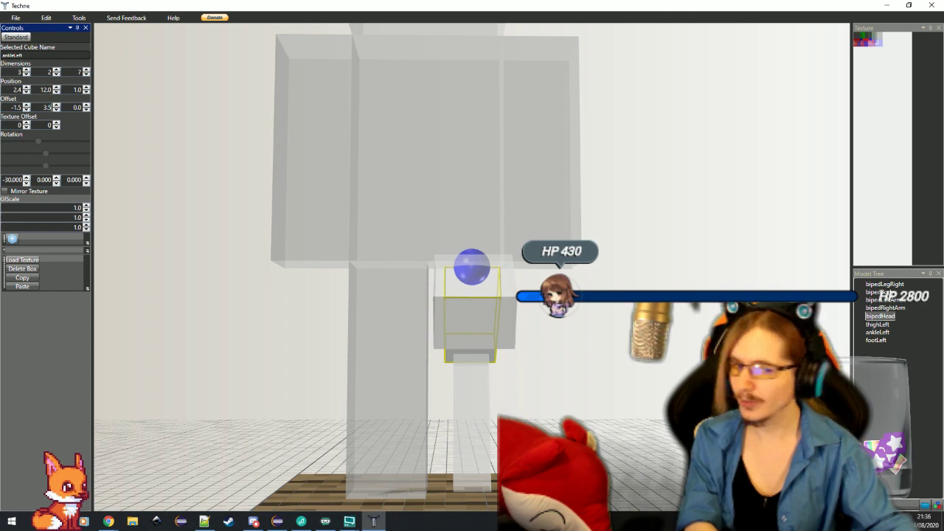
key("Tab")
type("-2.0")
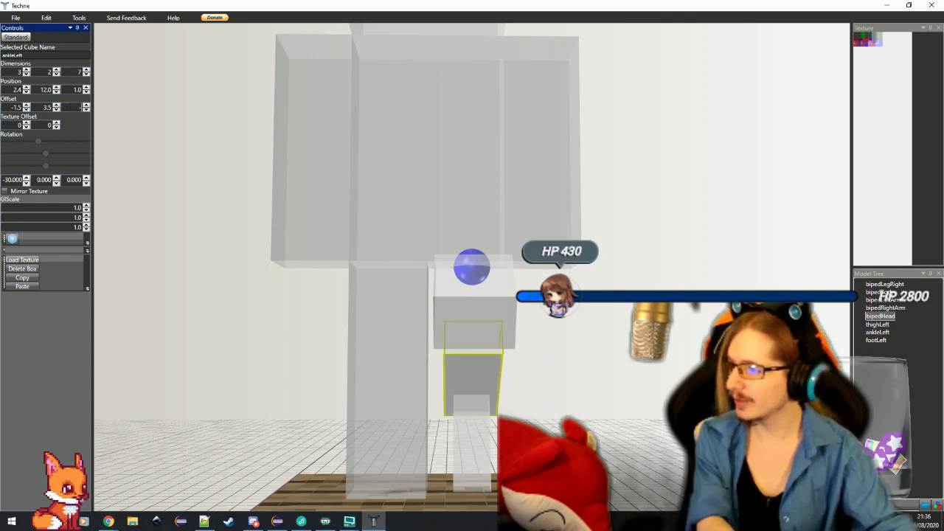
left_click_drag(619, 363, 563, 396)
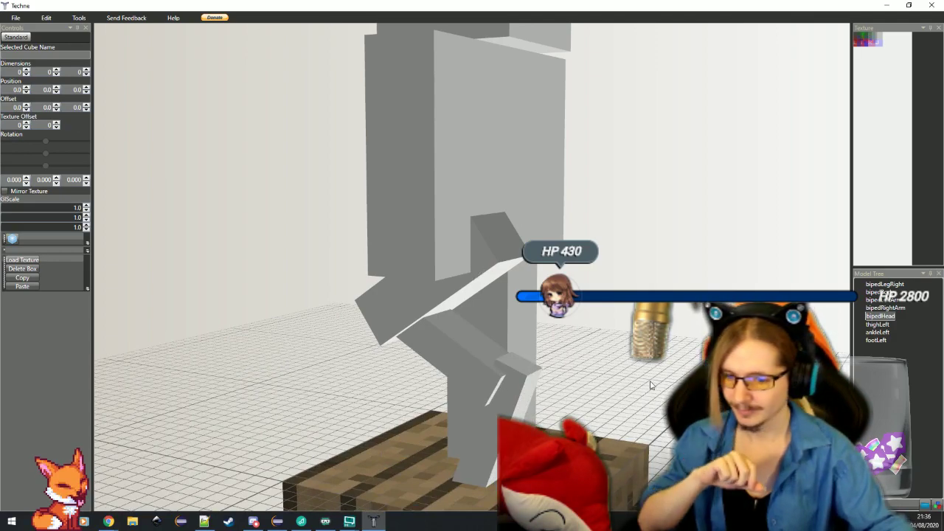
Step: Examine the ankleLeft and footLeft cubes of the bent left leg from several angles
scroll(652, 384, "down", 3)
left_click_drag(272, 340, 359, 360)
left_click(471, 321)
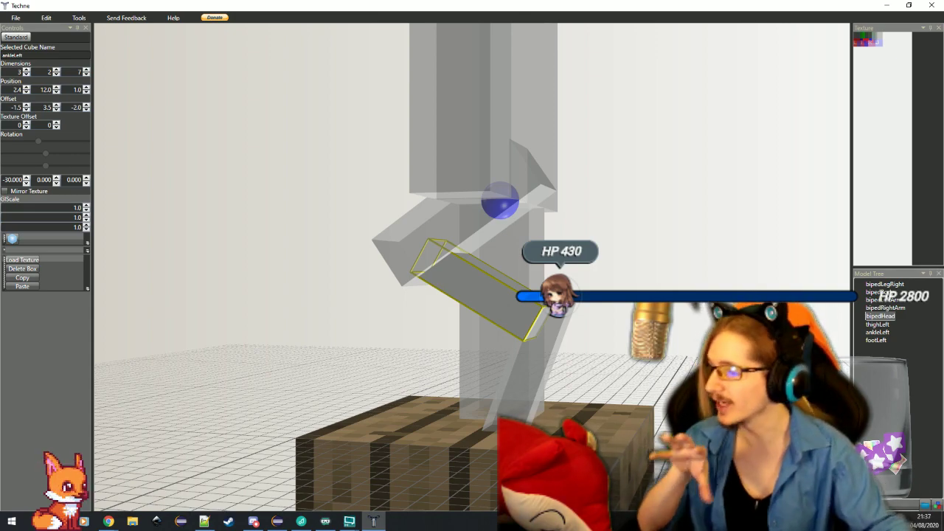
left_click(537, 375)
left_click_drag(537, 375, 688, 237)
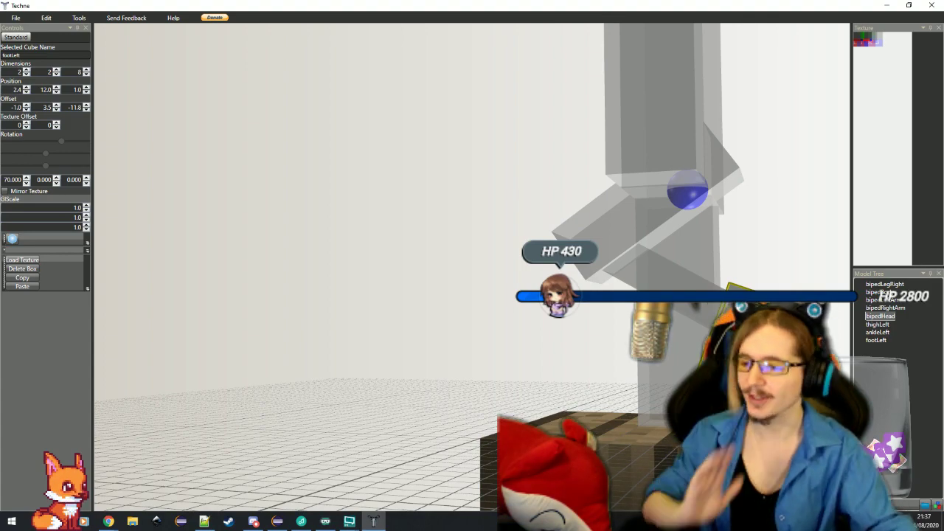
left_click_drag(565, 339, 671, 338)
left_click(630, 320)
double_click(630, 320)
left_click_drag(556, 363, 689, 335)
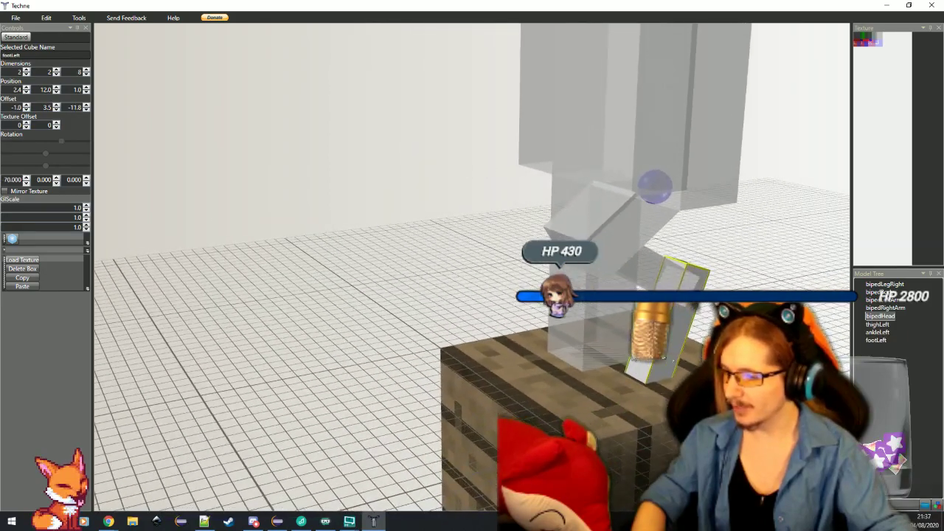
Step: Delete the bipedLegRight cube from the model
left_click_drag(597, 331, 631, 392)
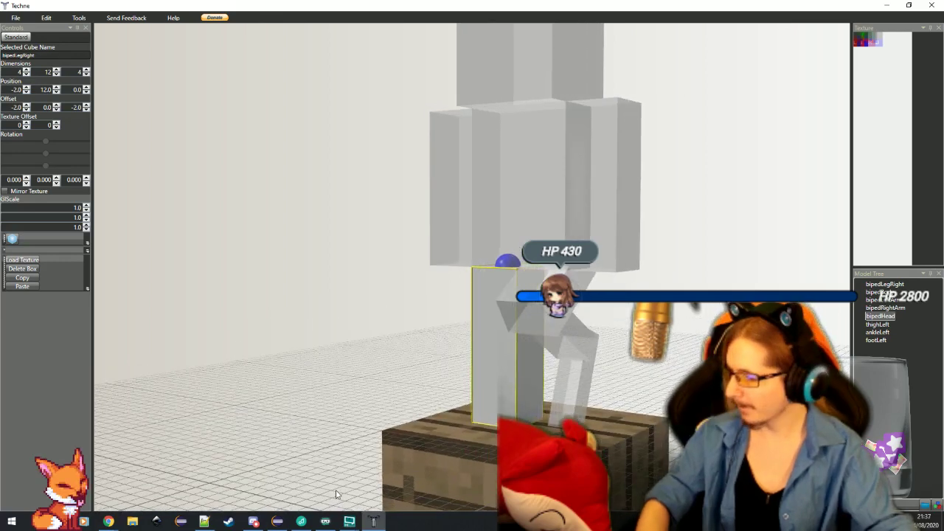
left_click(277, 522)
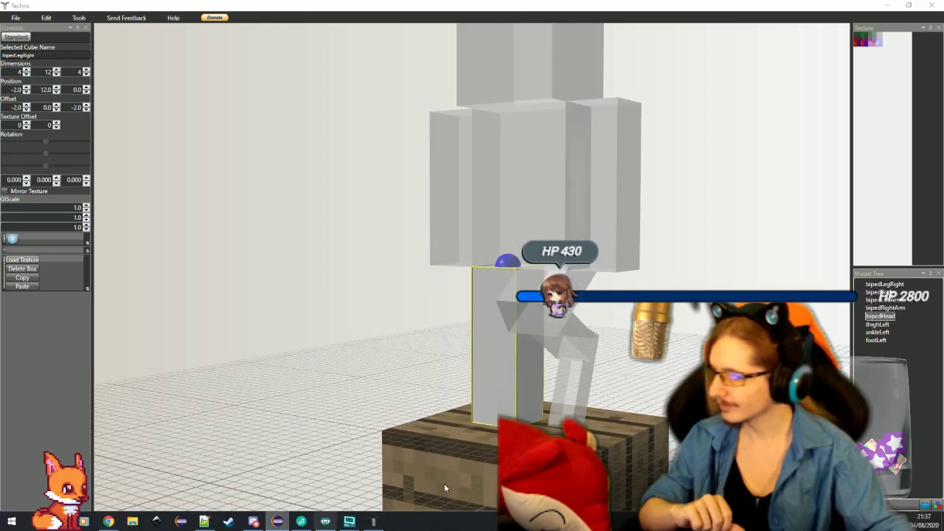
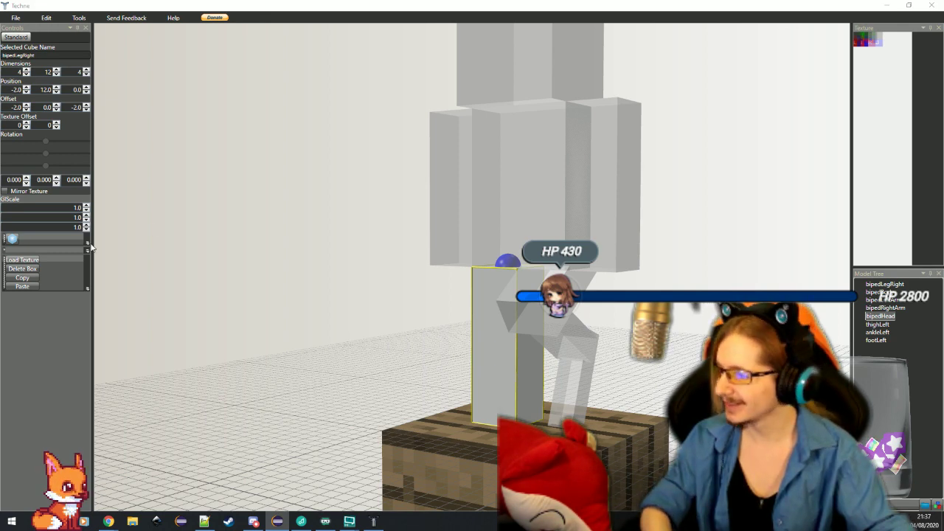
left_click_drag(520, 383, 578, 412)
key("Delete")
left_click_drag(398, 354, 469, 357)
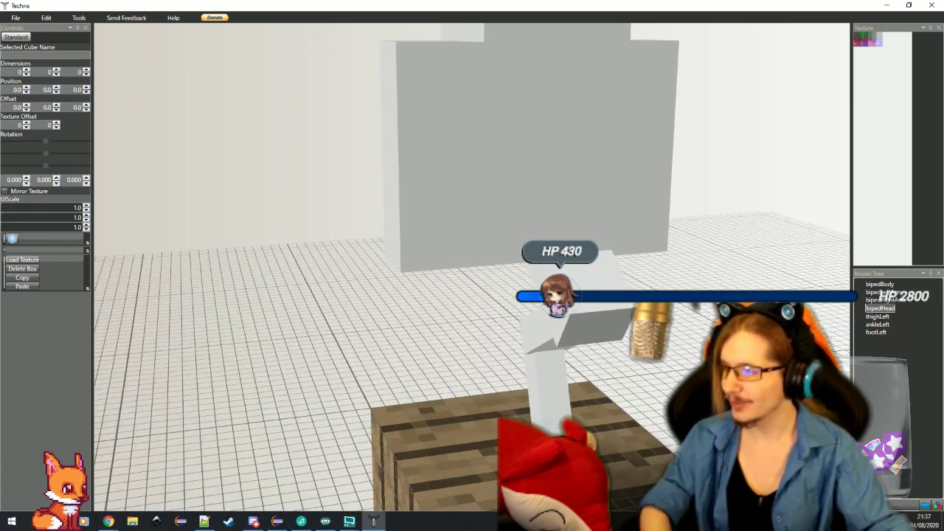
Step: Check the thighLeft cube's values, then add a new cube and name it thighRight
left_click(574, 310)
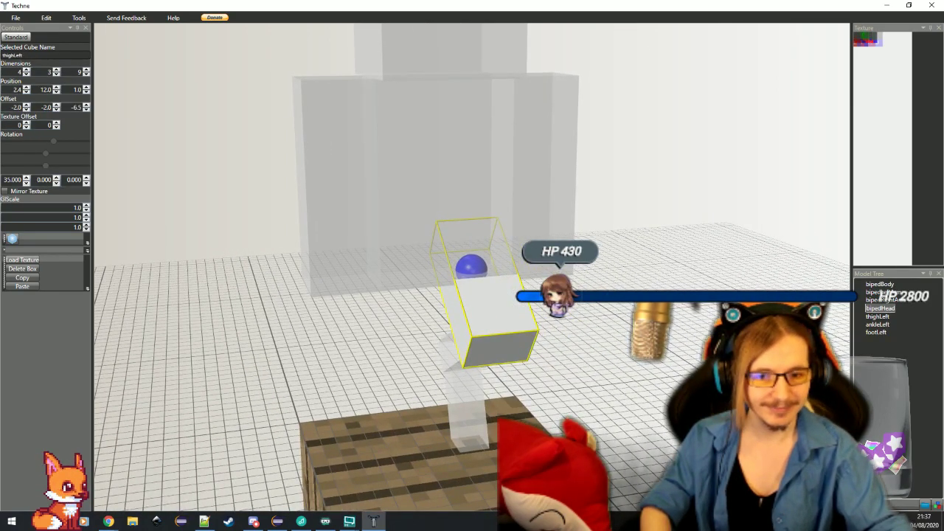
key("alt+Tab")
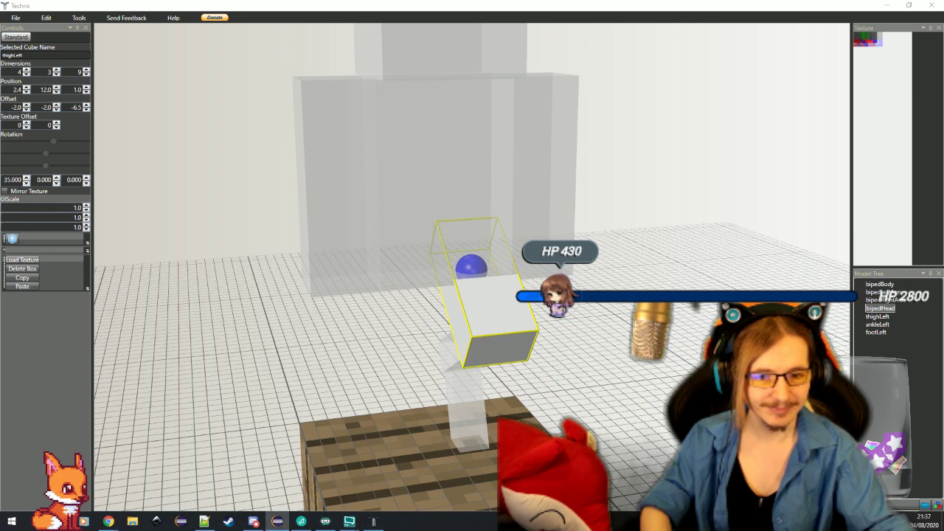
left_click(13, 240)
double_click(12, 55)
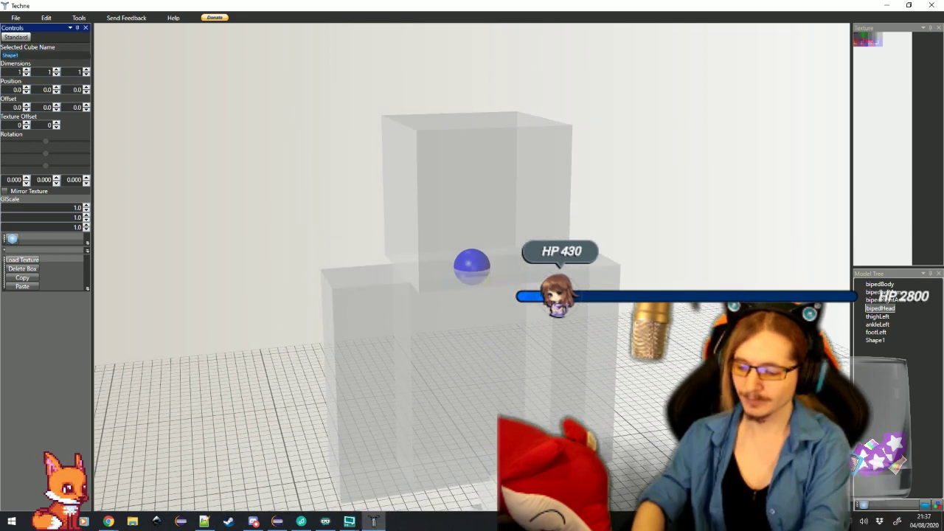
type("thighR")
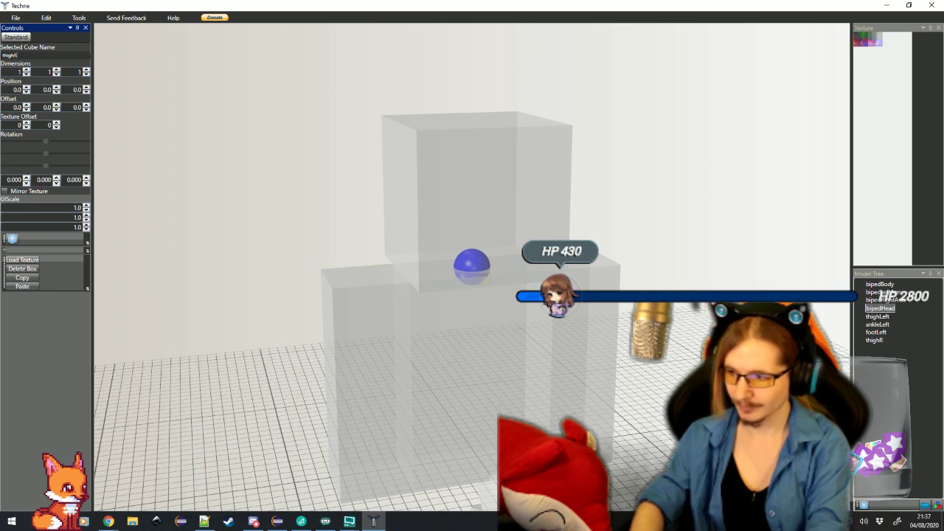
type("ight")
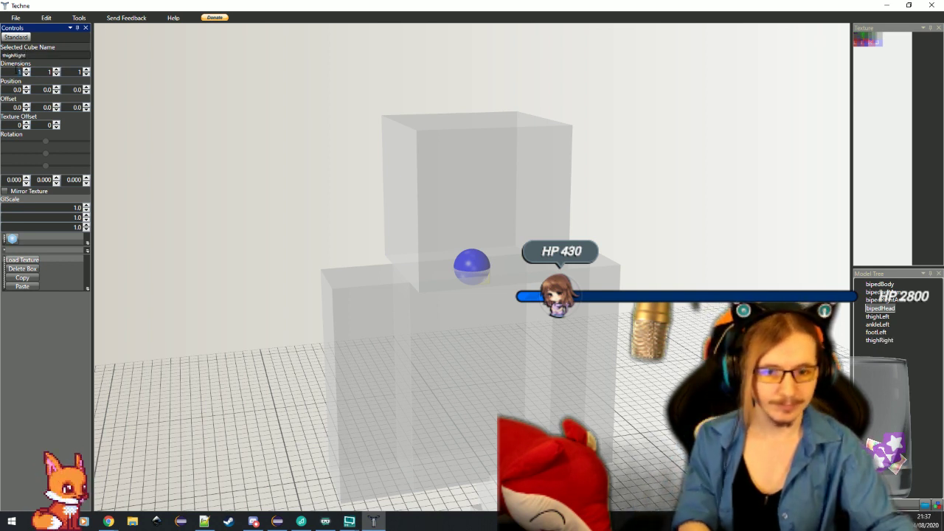
Step: Set the thighRight cube's dimensions to 4, 3, 9
type("4")
key("Tab")
type("3")
key("Tab")
type("9")
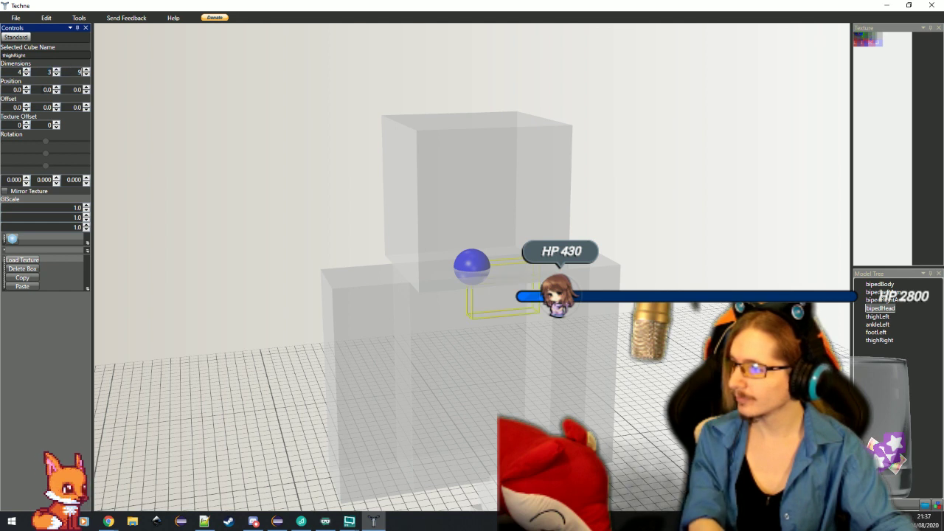
Step: Set the thighRight cube's offset to -2, -2, -6.5
type("-2")
key("Tab")
type("-")
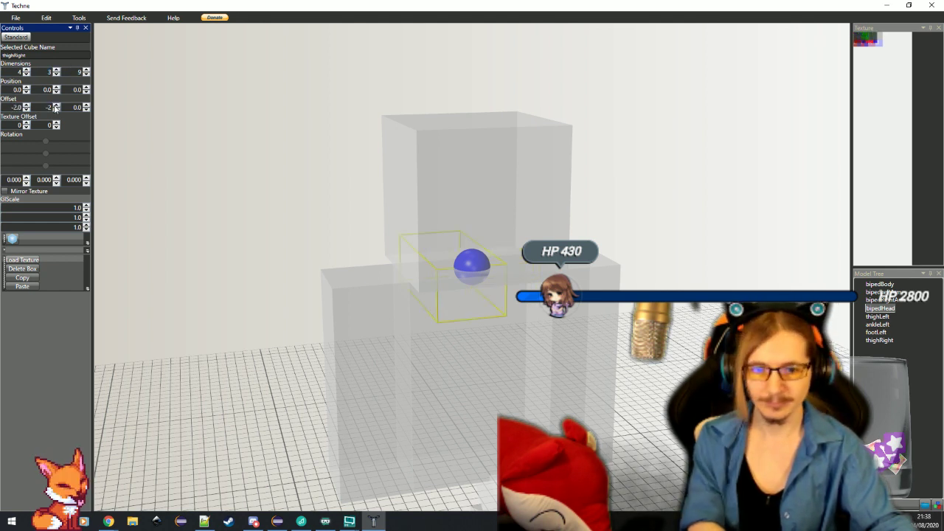
type("2")
key("Tab")
type("-6")
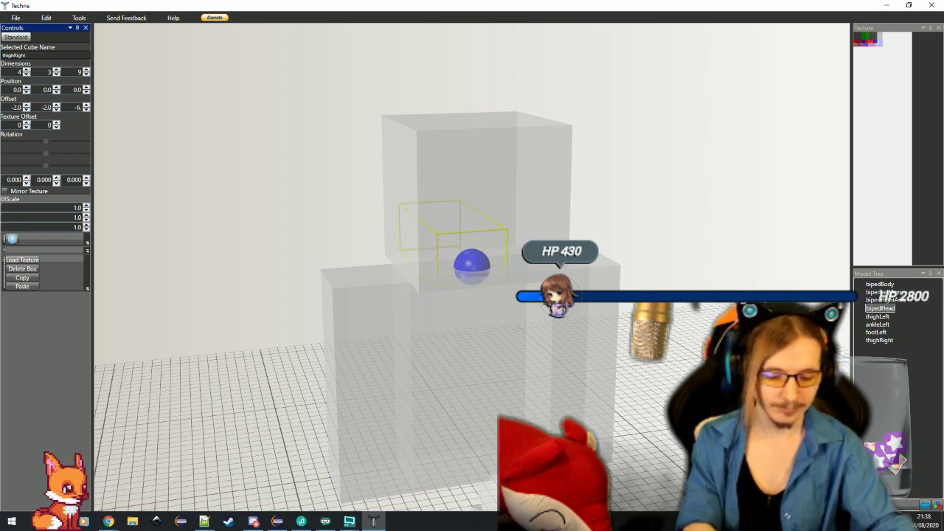
type(".5")
key("Return")
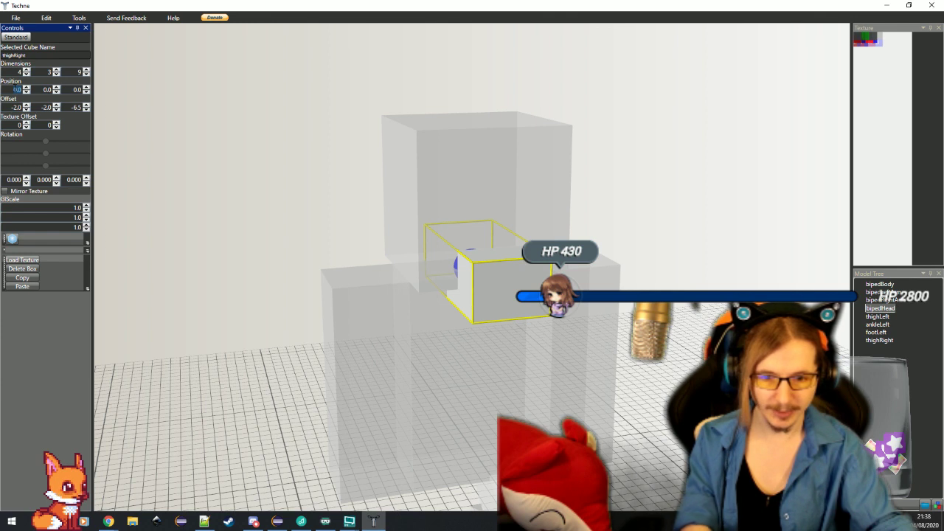
Step: Set the thighRight cube's position to -2.4, 12, 1
type("-2.4")
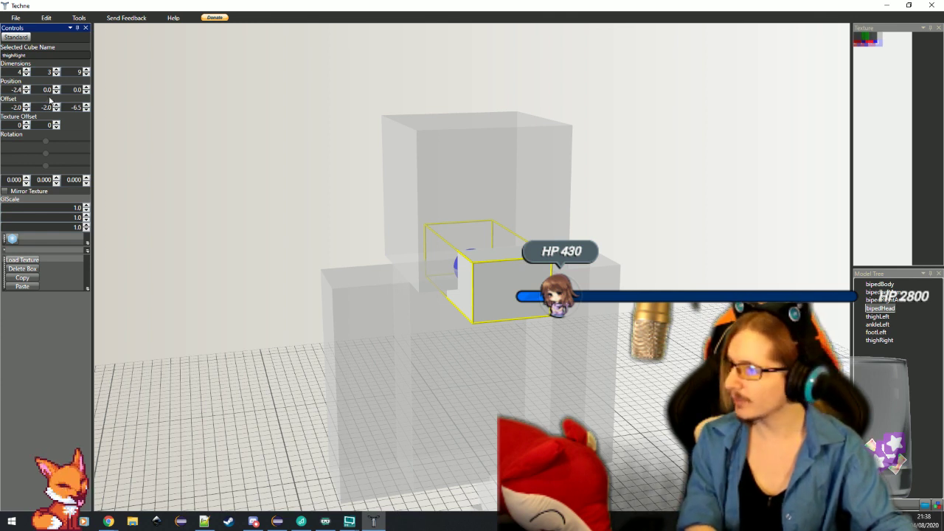
left_click(46, 107)
type("12")
key("Return")
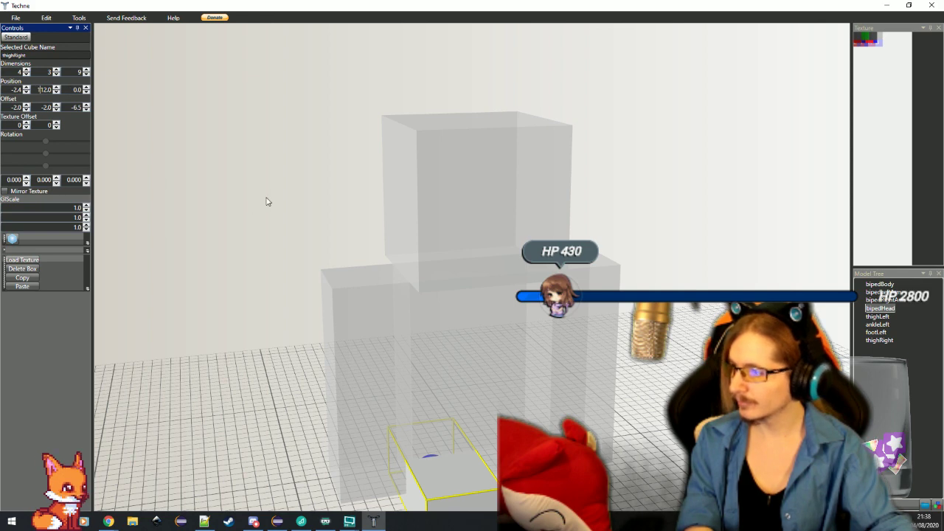
left_click(204, 193)
scroll(445, 417, "down", 4)
left_click(500, 409)
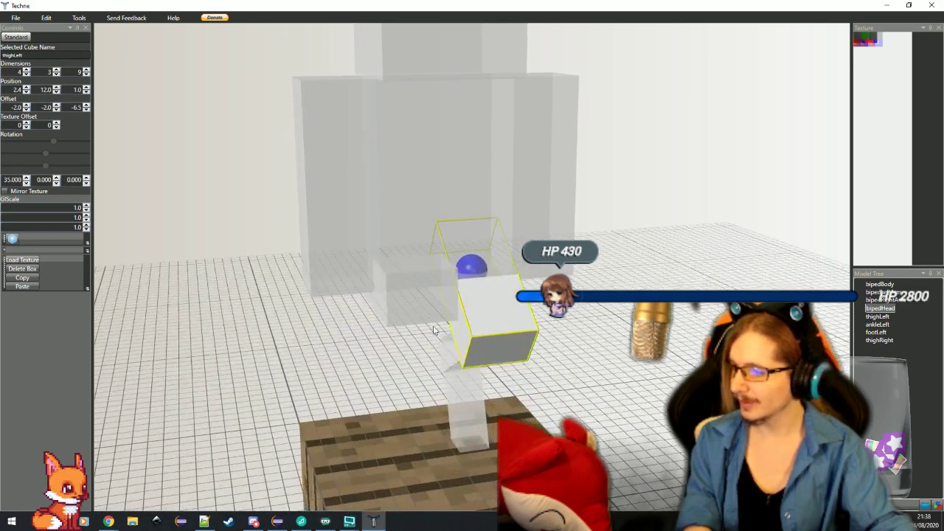
left_click(417, 314)
left_click_drag(414, 315, 226, 314)
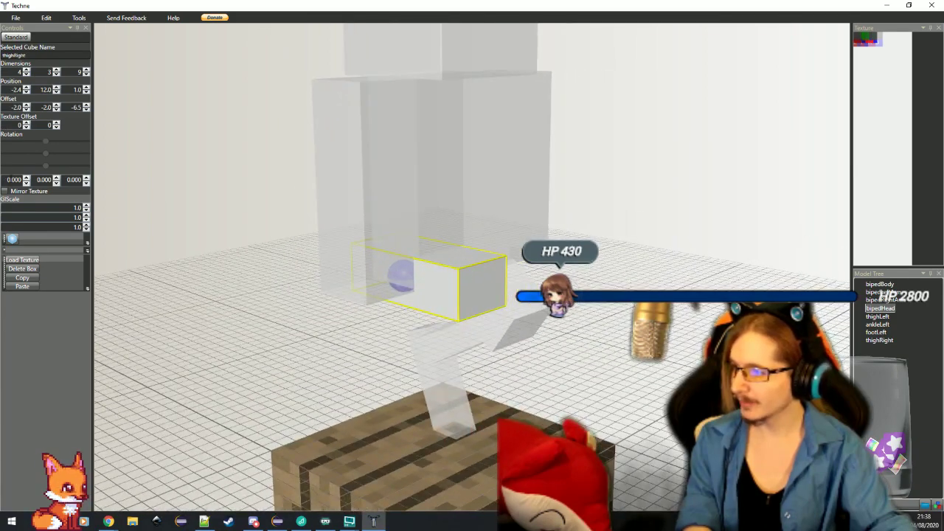
Step: Set the thighRight cube's X rotation to 35 degrees
double_click(14, 179)
type("30")
key("Return")
left_click(282, 309)
left_click_drag(523, 400, 482, 379)
Step: Increase the Y dimension of the thighLeft and thighRight cubes to 4
left_click(531, 331)
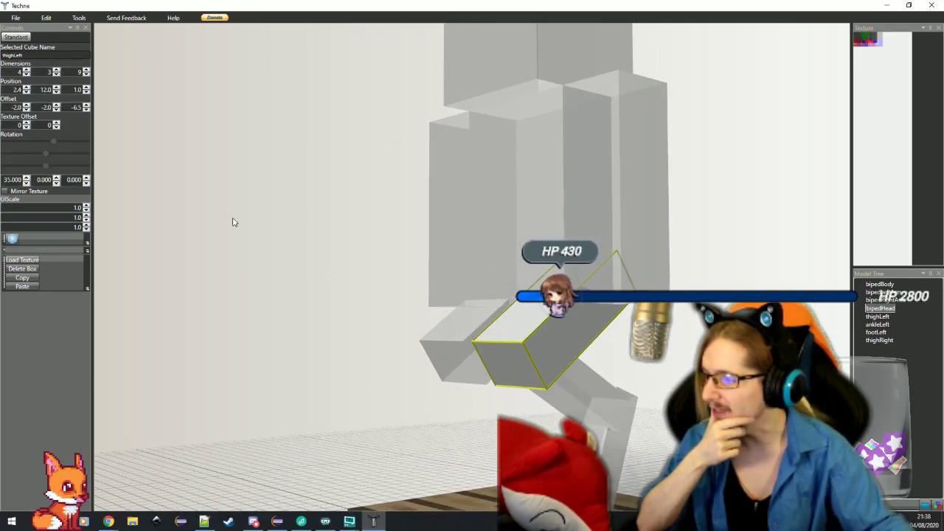
left_click(57, 71)
left_click(445, 339)
left_click(57, 71)
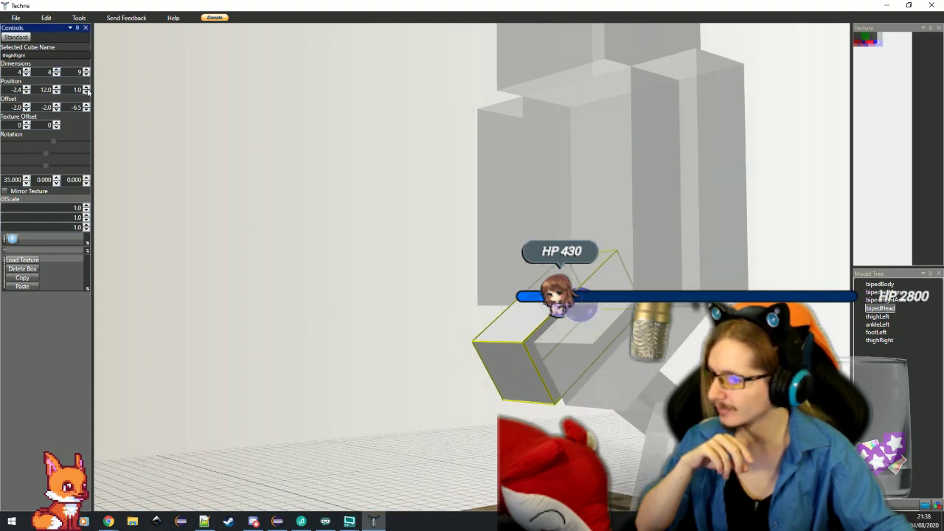
Step: Try X and Y dimensions of 4 on the footLeft cube with an X offset of -2 and Y offset of 2.5
left_click(540, 397)
left_click_drag(540, 397, 686, 394)
scroll(590, 414, "down", 3)
left_click_drag(472, 267, 471, 268)
mouse_move(566, 393)
left_mouse_down()
mouse_move(472, 267)
mouse_move(389, 377)
mouse_move(438, 374)
mouse_move(515, 390)
left_mouse_up()
left_click(572, 392)
scroll(572, 392, "up", 2)
left_click_drag(572, 391, 474, 363)
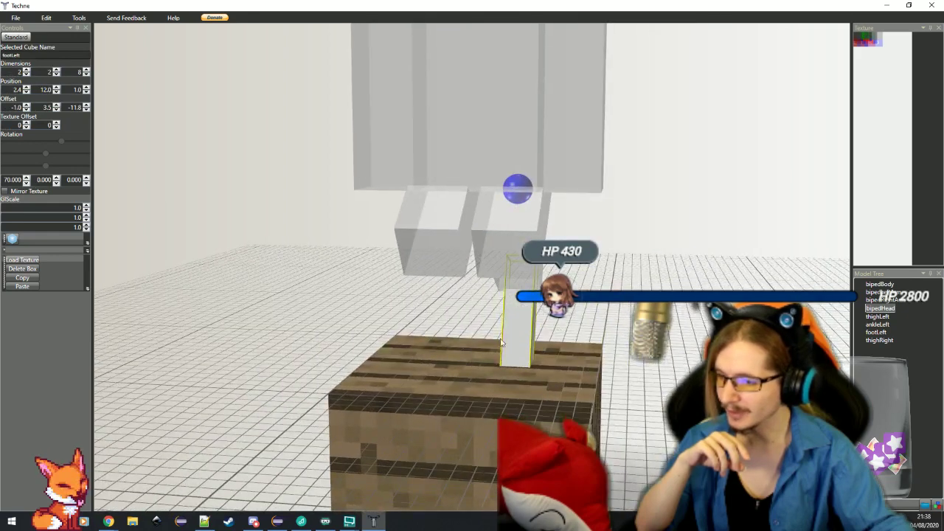
left_click(27, 69)
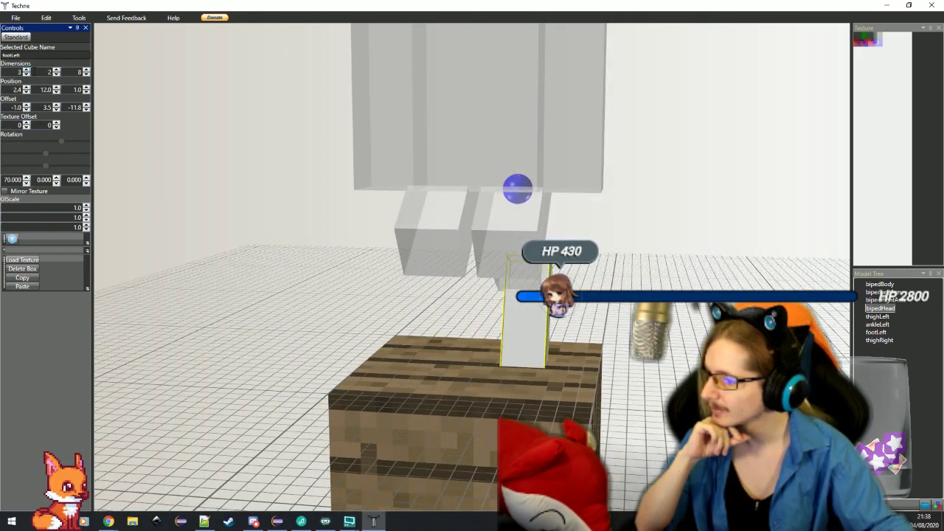
left_click(27, 69)
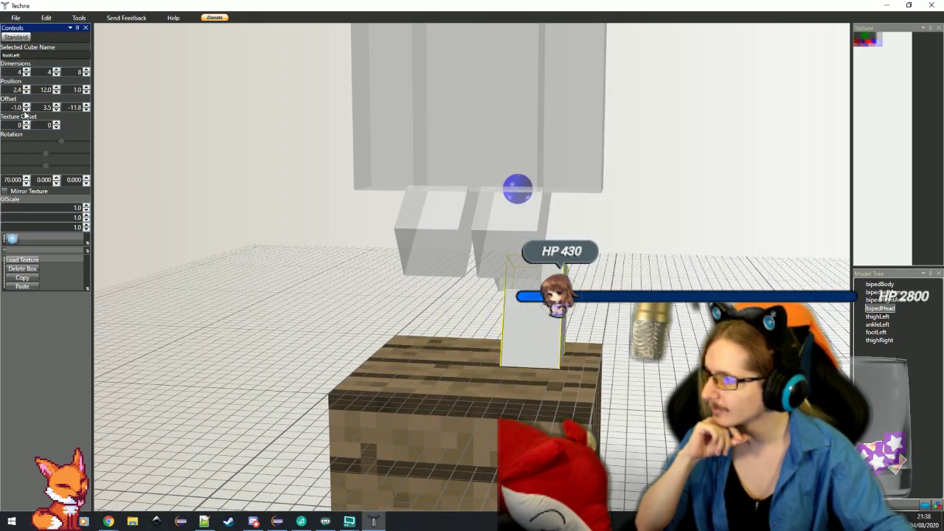
left_click(27, 110)
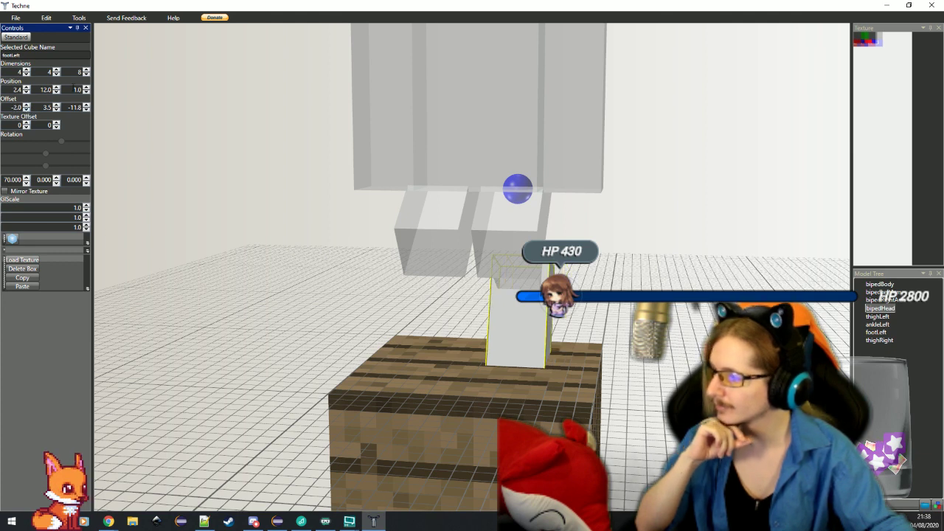
left_click(55, 76)
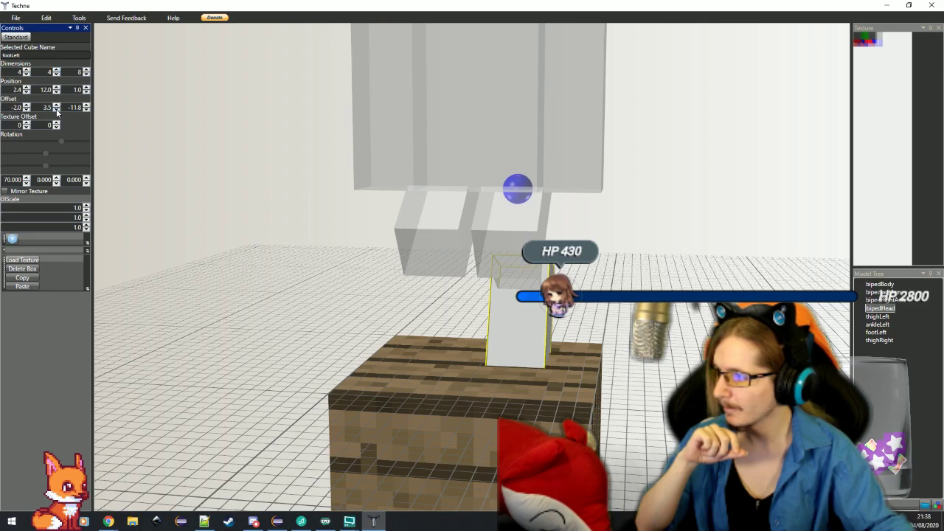
left_click(57, 110)
Step: Set the footLeft cube's X and Y dimensions to 3, its X offset to -1.5 and its Y offset to 2
left_click_drag(557, 297, 486, 298)
left_click(376, 294)
left_click_drag(618, 343, 567, 343)
left_click(567, 345)
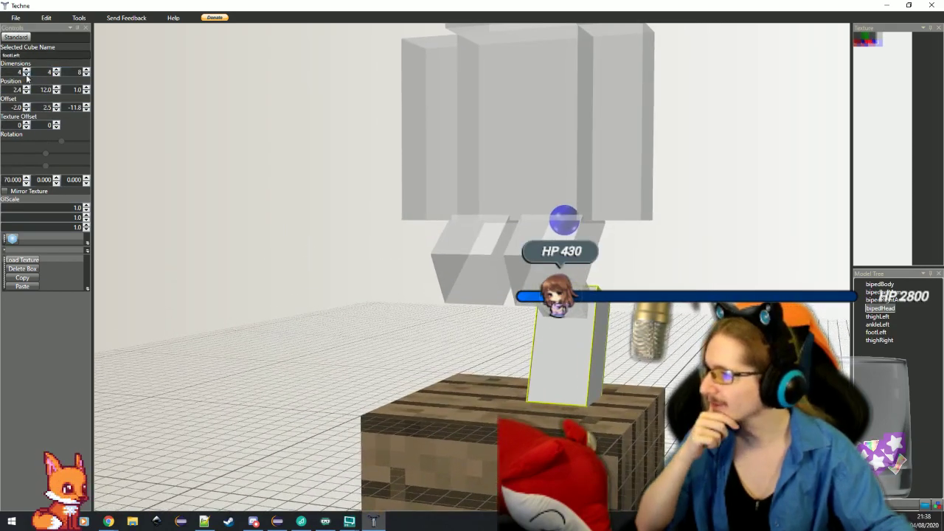
left_click(26, 75)
left_click(56, 74)
left_click(26, 105)
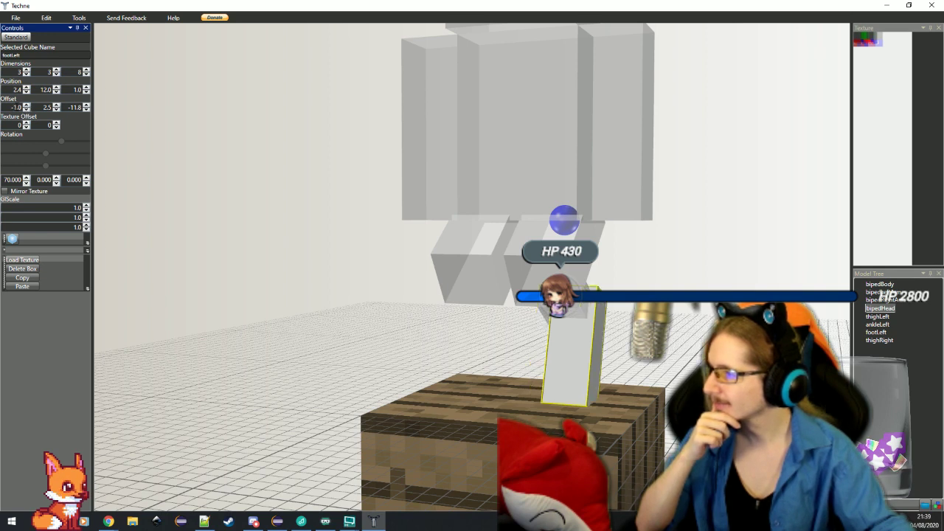
type("-1.5")
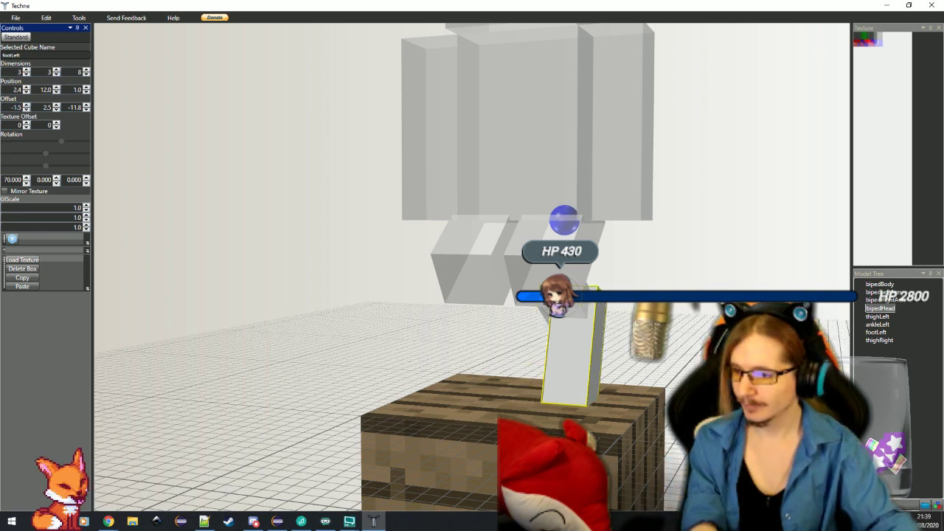
key("Return")
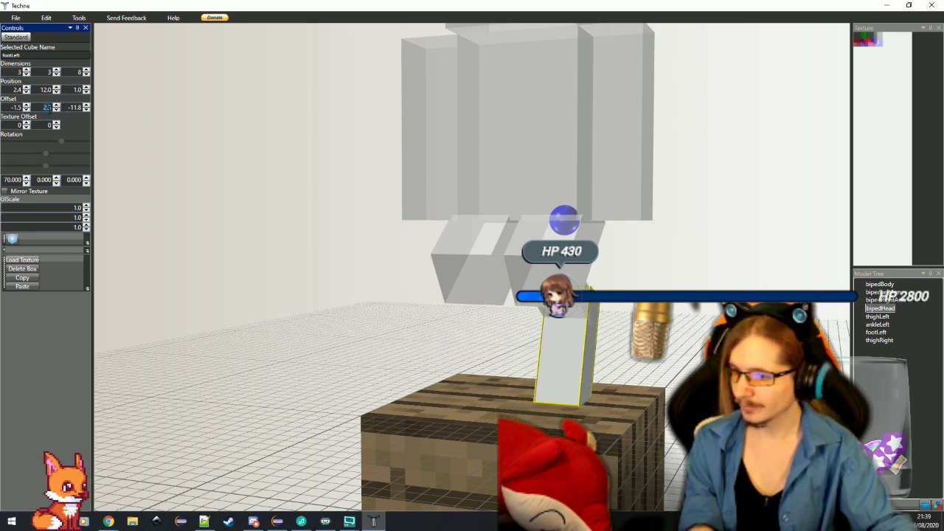
type("2")
key("Return")
Step: Set the ankleLeft cube's X dimension to 2 and its X offset to -1
left_click_drag(452, 354, 509, 384)
left_click(471, 298)
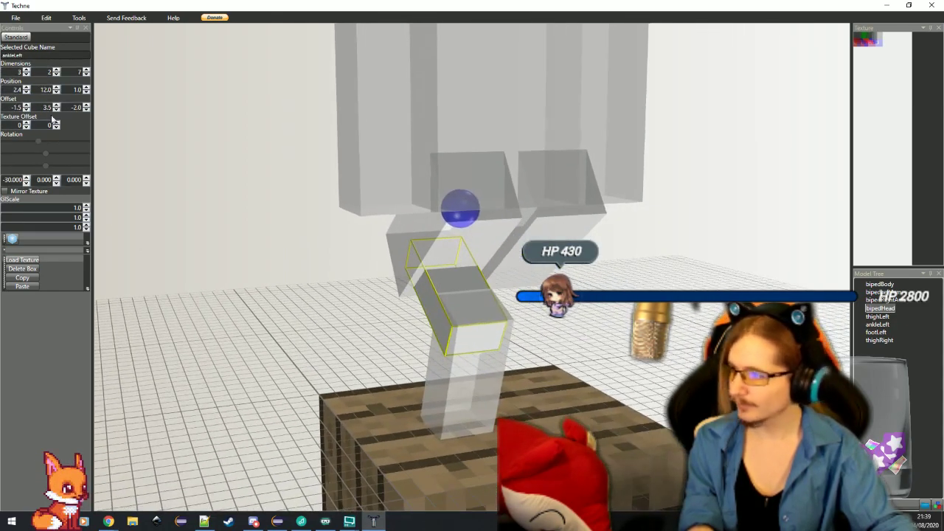
left_click(26, 74)
double_click(16, 108)
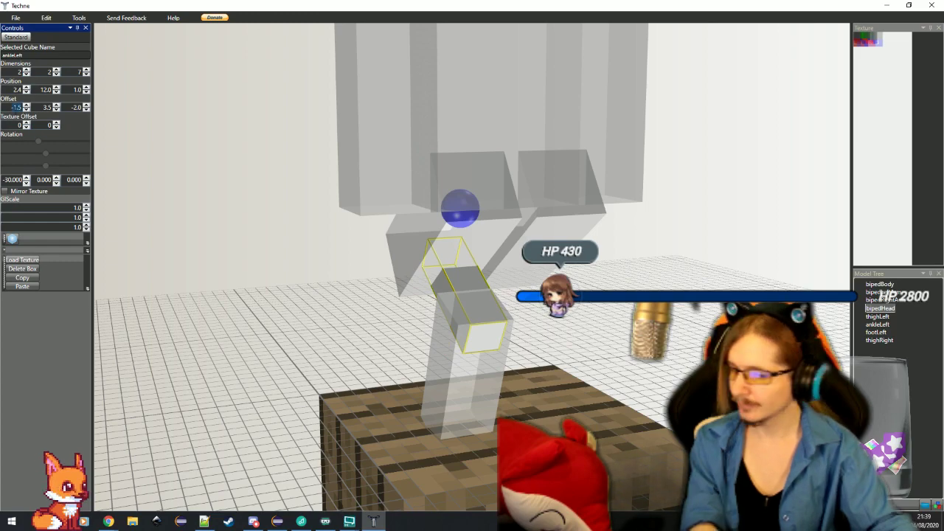
type("-1")
key("Return")
Step: Examine the proportions of the reshaped left leg and the thighs from several angles
left_click(641, 400)
mouse_move(641, 400)
left_mouse_down()
mouse_move(774, 354)
mouse_move(829, 365)
mouse_move(766, 355)
mouse_move(790, 364)
left_mouse_up()
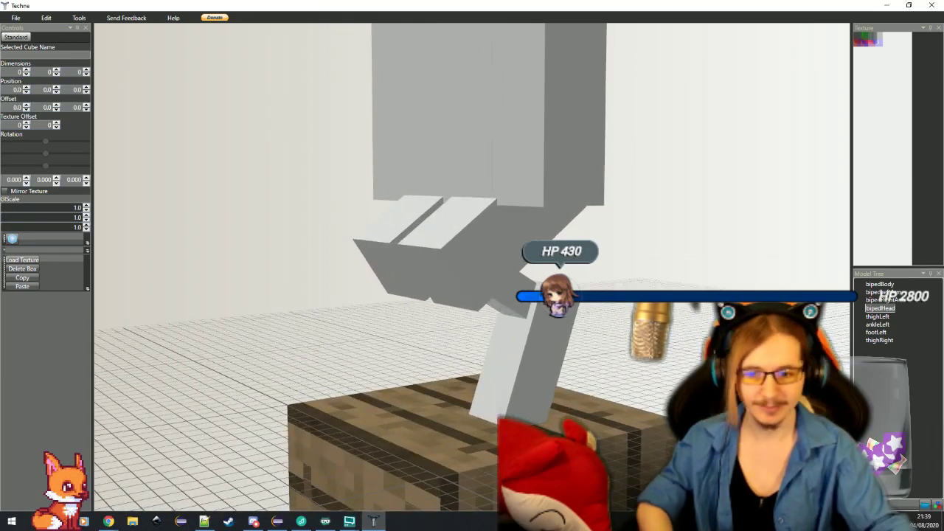
left_click_drag(573, 347, 455, 261)
left_click_drag(436, 359, 525, 337)
left_click_drag(366, 287, 400, 223)
left_click_drag(583, 330, 465, 296)
left_click(452, 285)
left_click_drag(279, 360, 372, 340)
left_click(391, 386)
left_click(377, 430)
left_click_drag(379, 428, 383, 383)
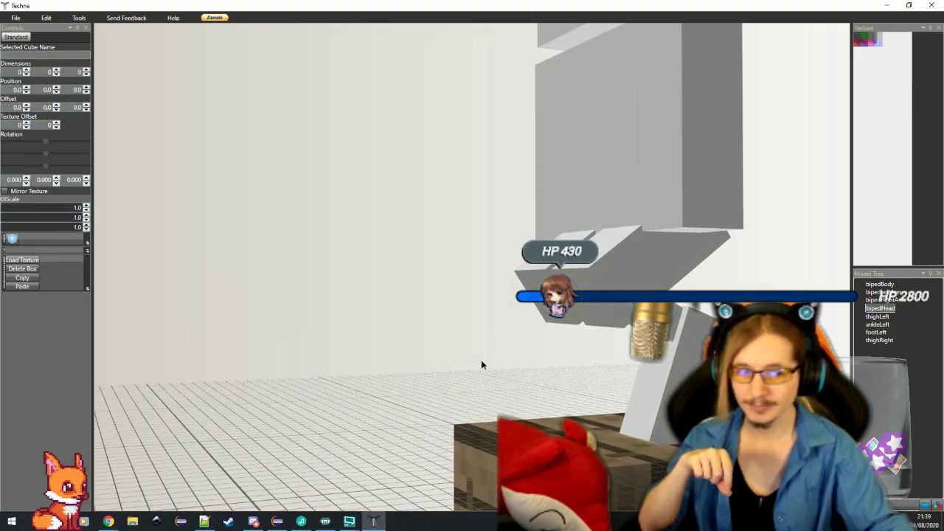
Step: Add a new cube to the model and name it ankleRight1
left_click_drag(496, 371, 414, 376)
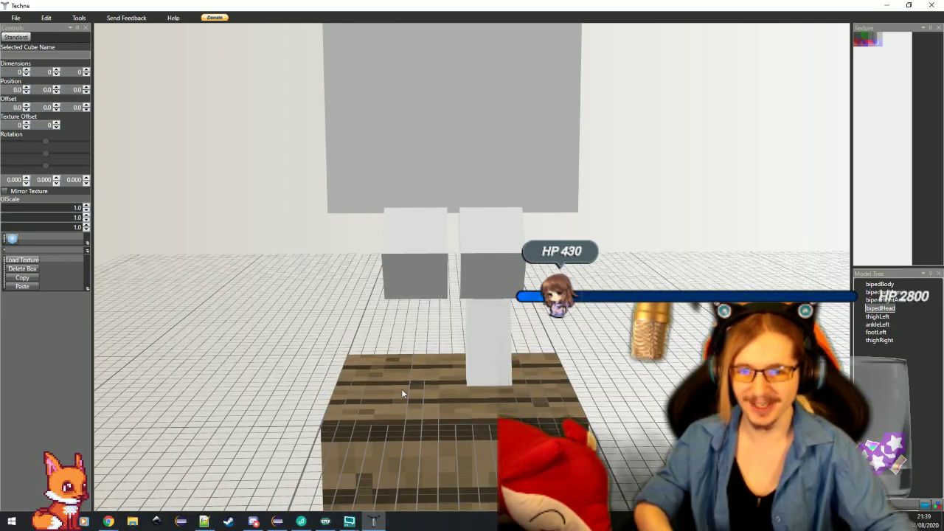
left_click(280, 525)
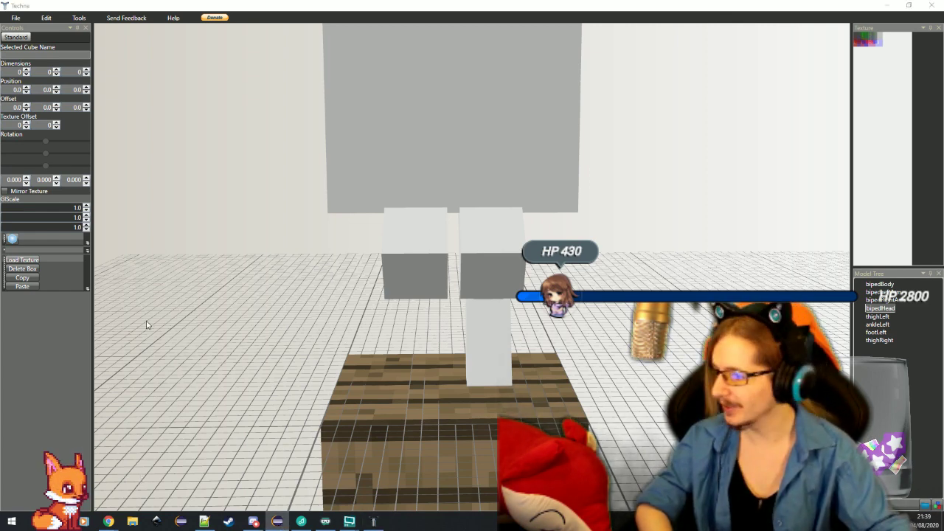
left_click_drag(367, 334, 378, 355)
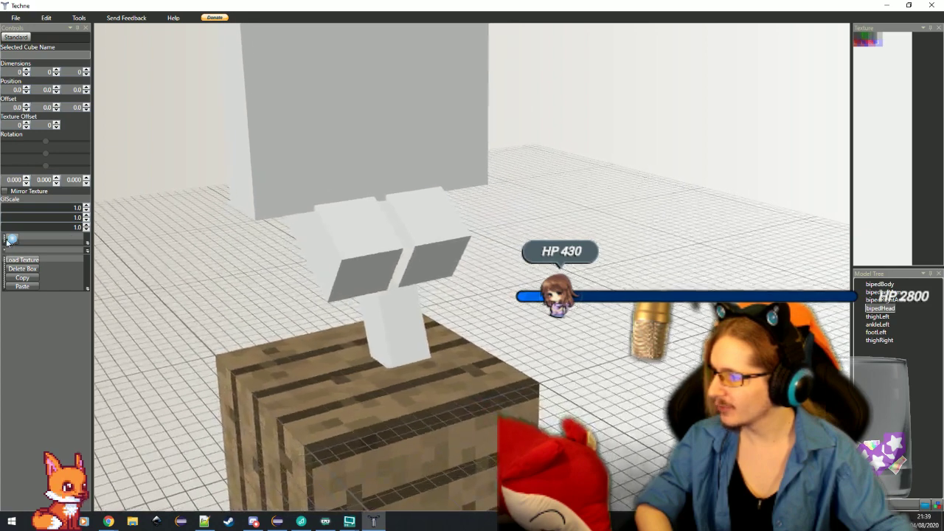
left_click(12, 240)
left_click(11, 240)
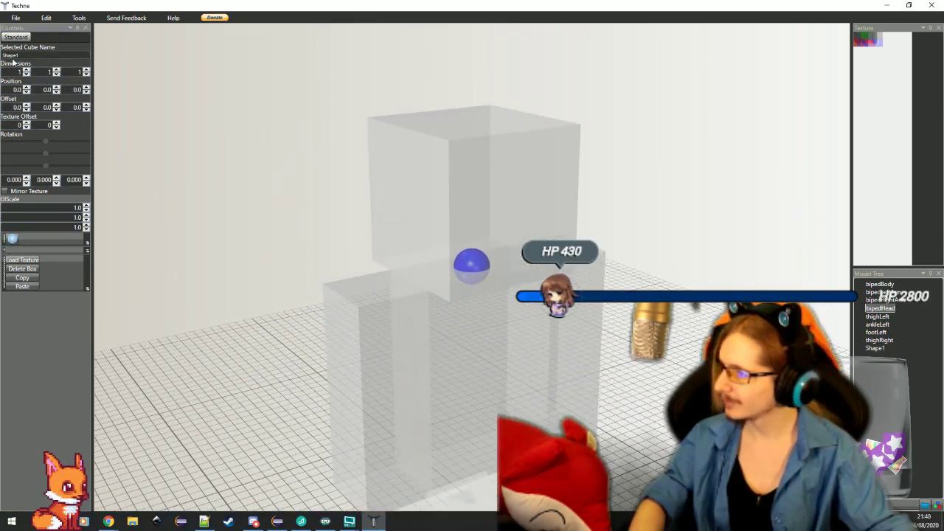
type("ankleR")
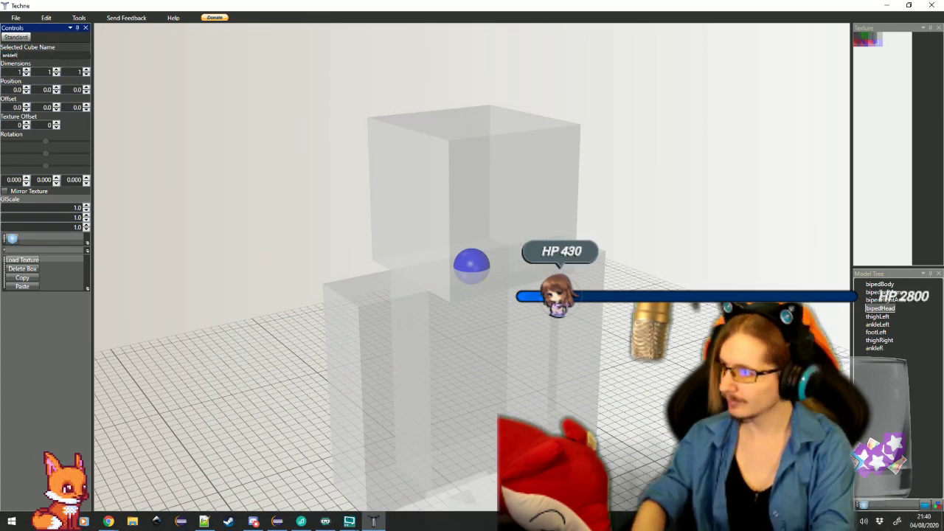
type("ight1")
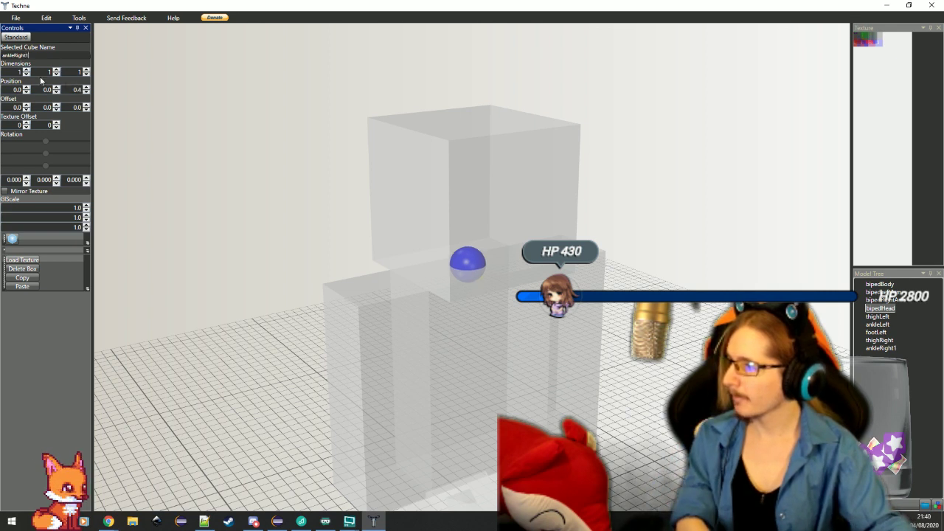
Step: Set the ankleRight1 cube's Z position to 1 and its dimensions to 3, 2 and 7
left_click(70, 89)
type("1")
key("Return")
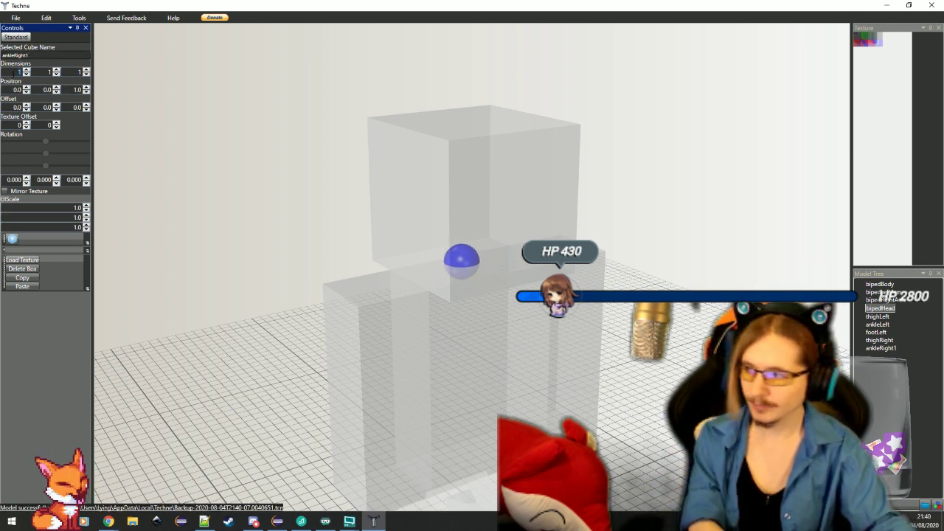
type("3")
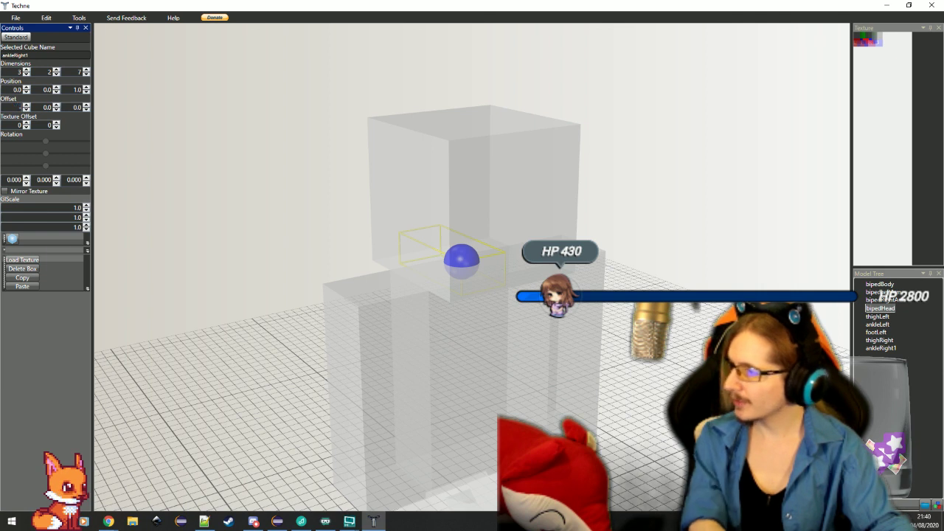
Step: Set the ankleRight1 cube's offset to -1.5, 3.5 and -2, and its X rotation to -30
type("-1.5")
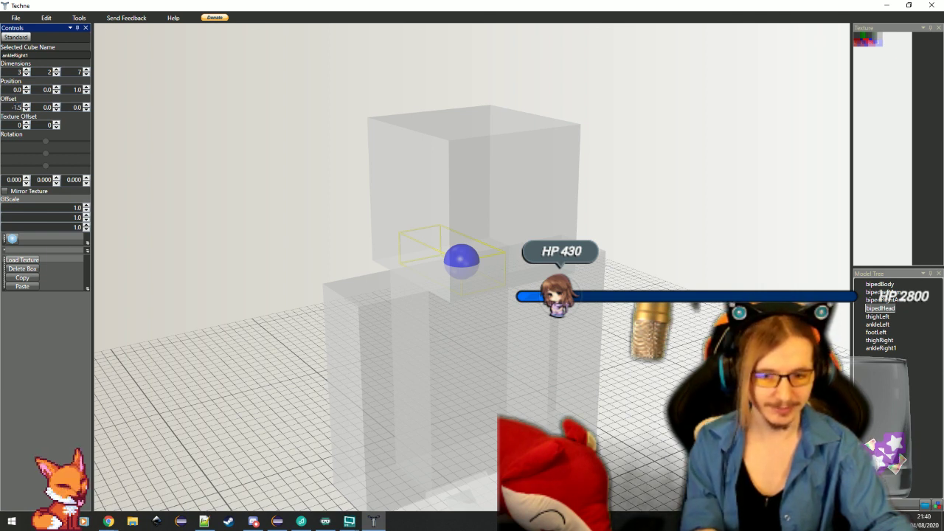
key("Tab")
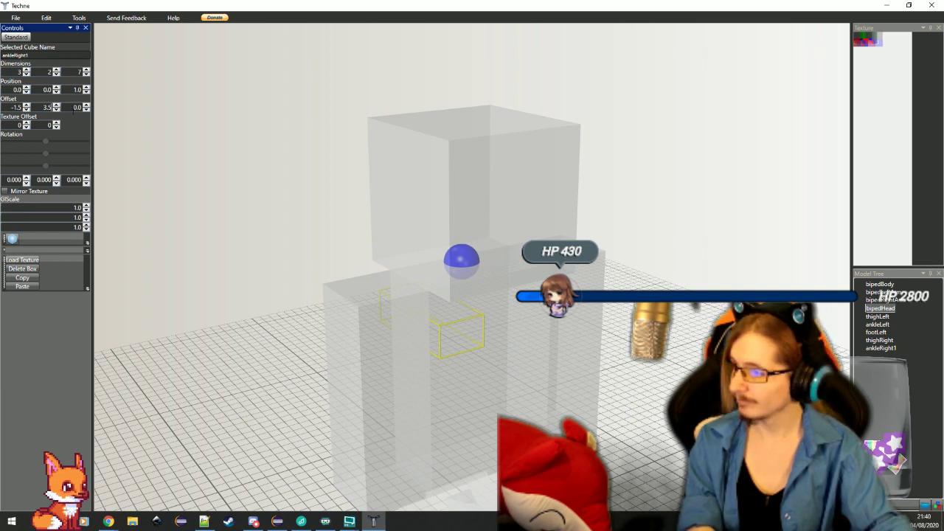
key("Return")
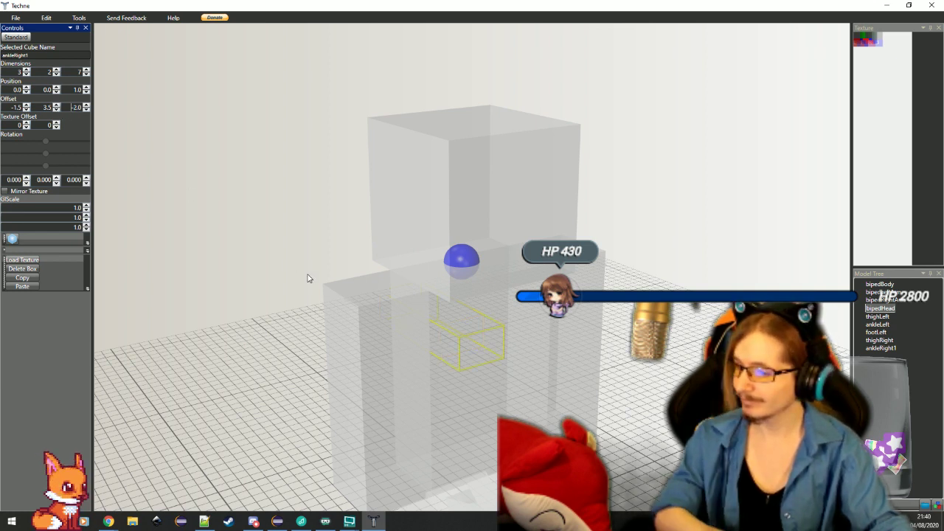
type("-30")
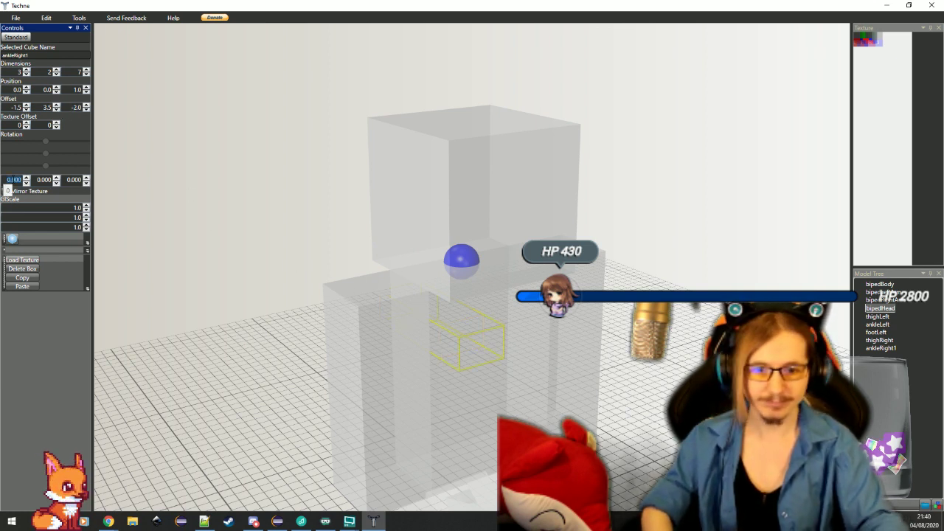
key("Return")
Step: Set the ankleRight1 cube's X dimension to 2 and its X offset to -1
left_click_drag(281, 265, 258, 356)
scroll(260, 294, "down", 4)
left_click(26, 75)
left_click(27, 104)
mouse_move(347, 376)
left_mouse_down()
mouse_move(330, 362)
mouse_move(337, 370)
left_mouse_up()
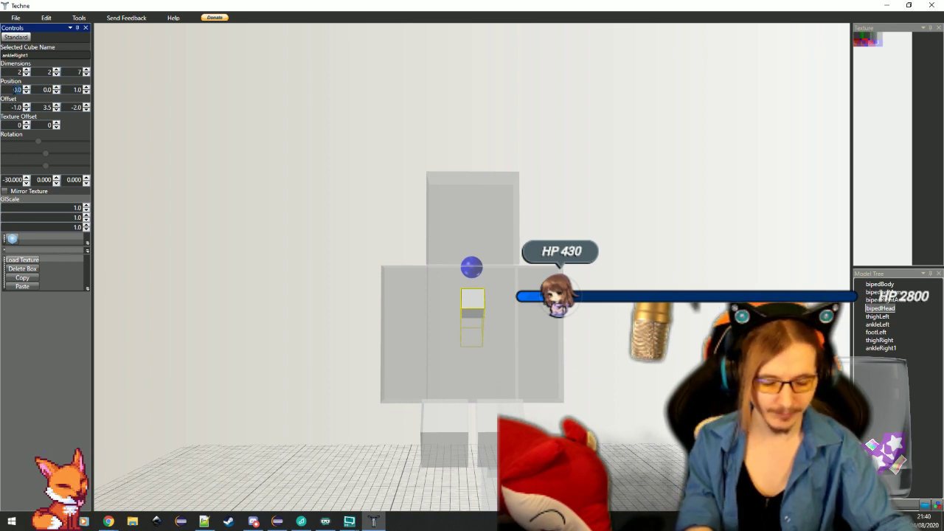
Step: Move the ankleRight1 cube under the right thigh by setting its X position to -2.4 and Y position to 12
type("-2.4")
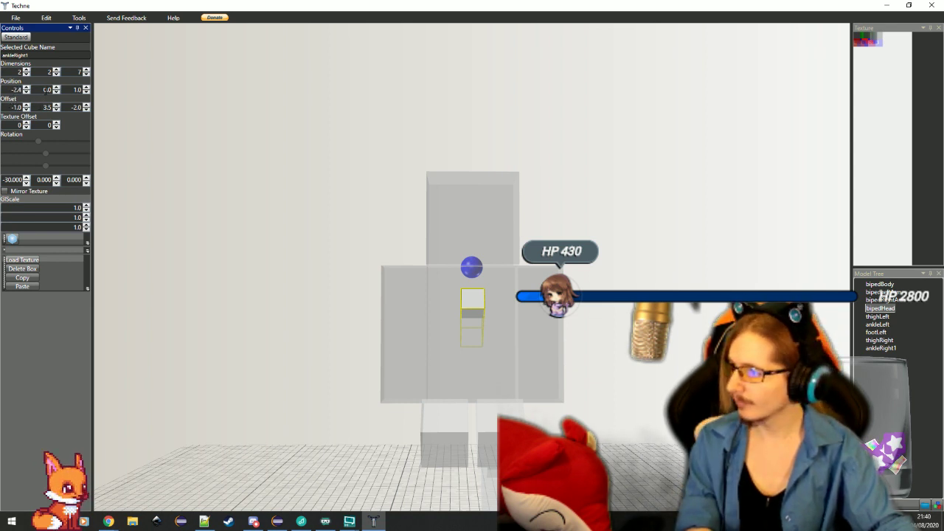
double_click(45, 90)
type("12")
key("Return")
left_click_drag(258, 379, 391, 379)
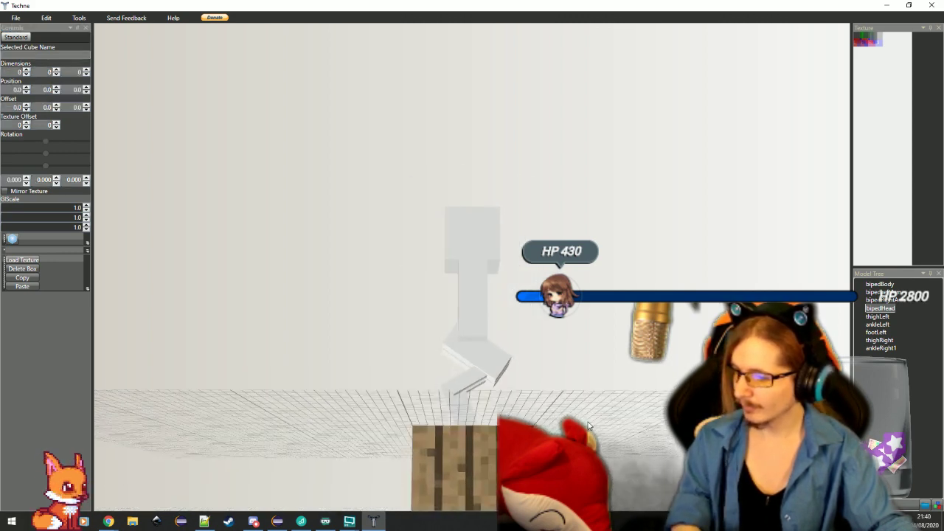
scroll(472, 267, "up", 3)
left_click_drag(483, 448, 538, 364)
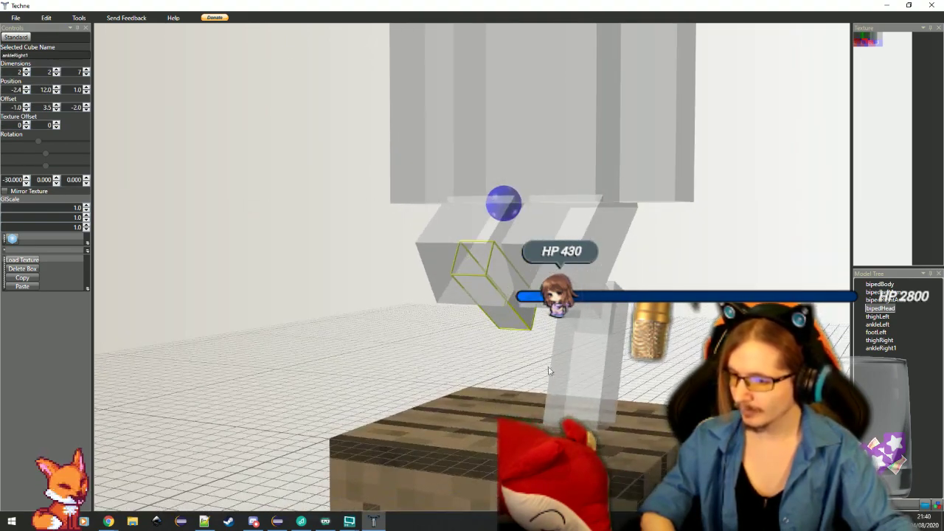
Step: Add another new cube to the model and rename the ankleRight1 cube as ankleRight
left_click(13, 240)
left_click(880, 349)
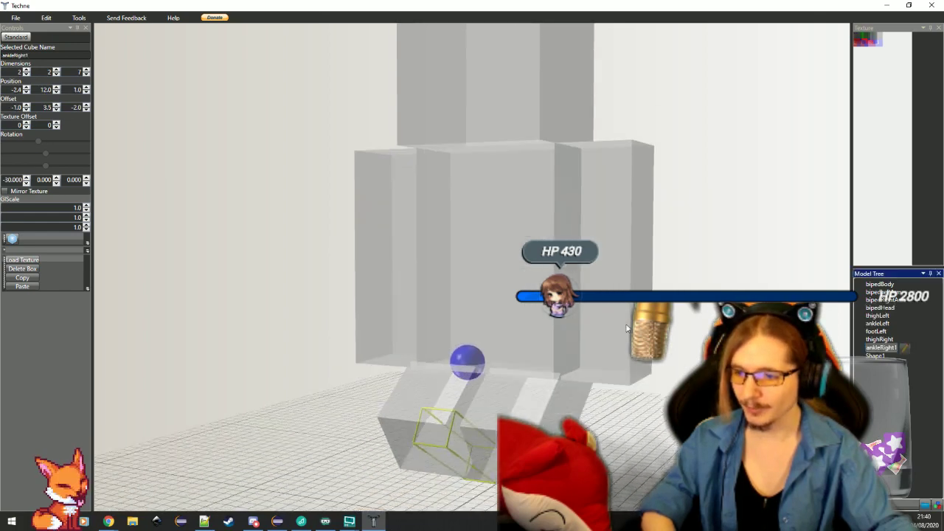
left_click(60, 55)
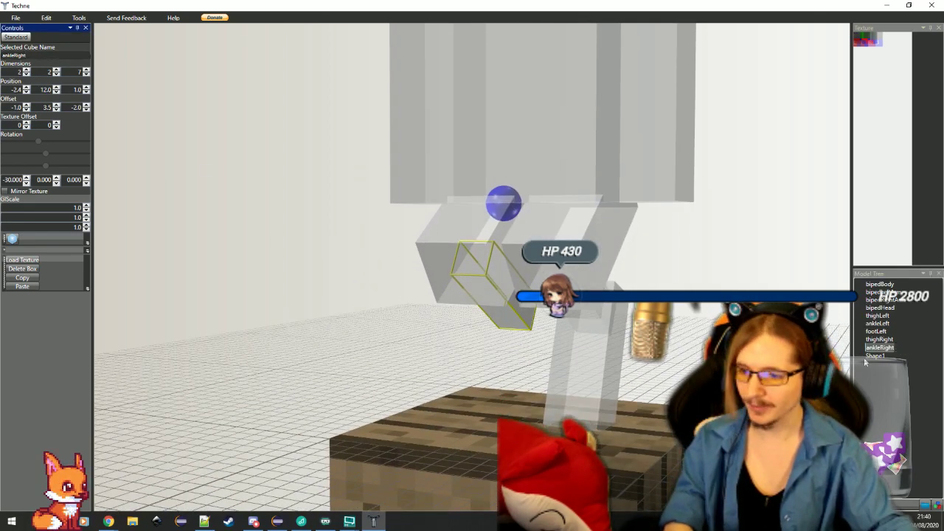
Step: Rename the newly added Shape1 cube as footRight
left_click(875, 357)
double_click(36, 55)
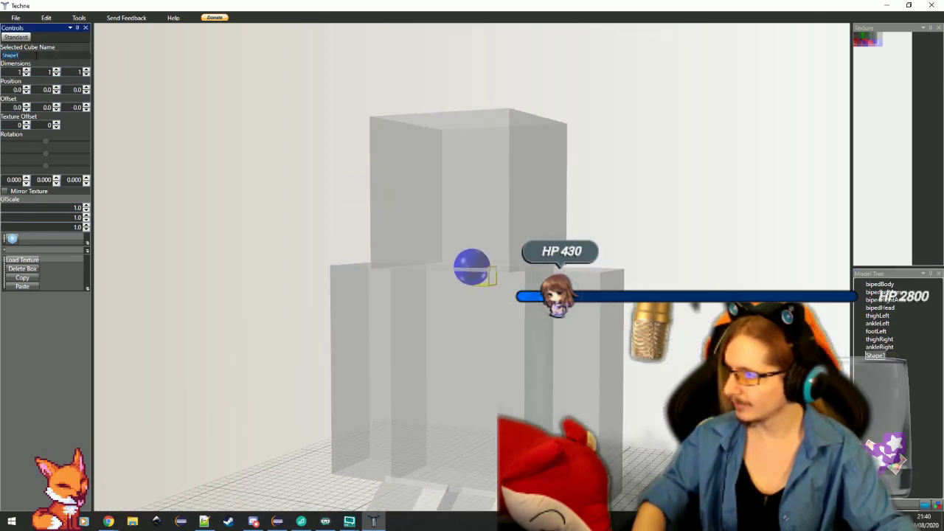
type("footRig")
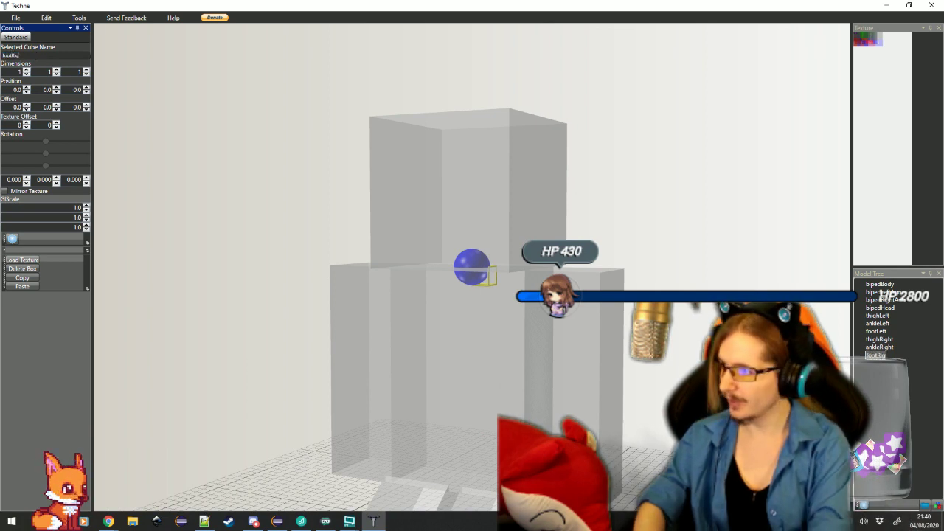
Step: Finish naming the new cube footRight and set its dimensions to 3 by 3 by 8
type("ht")
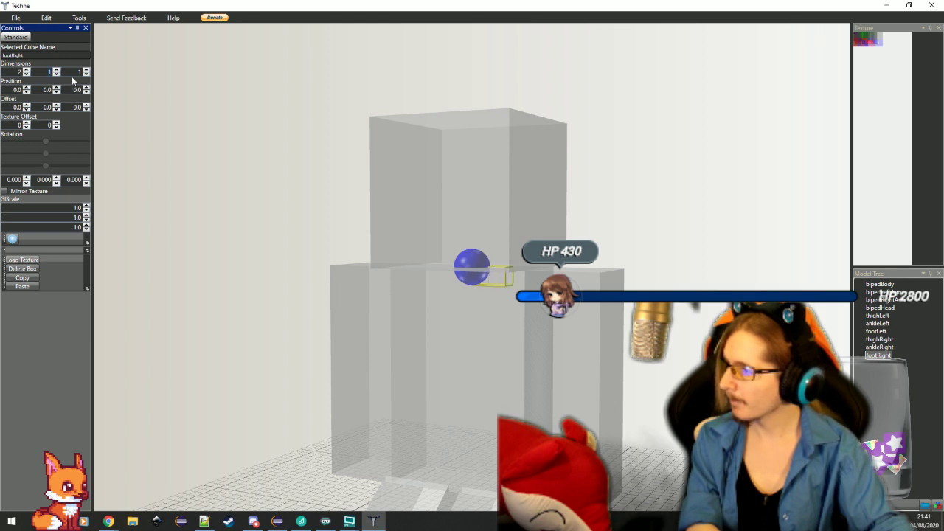
key("Return")
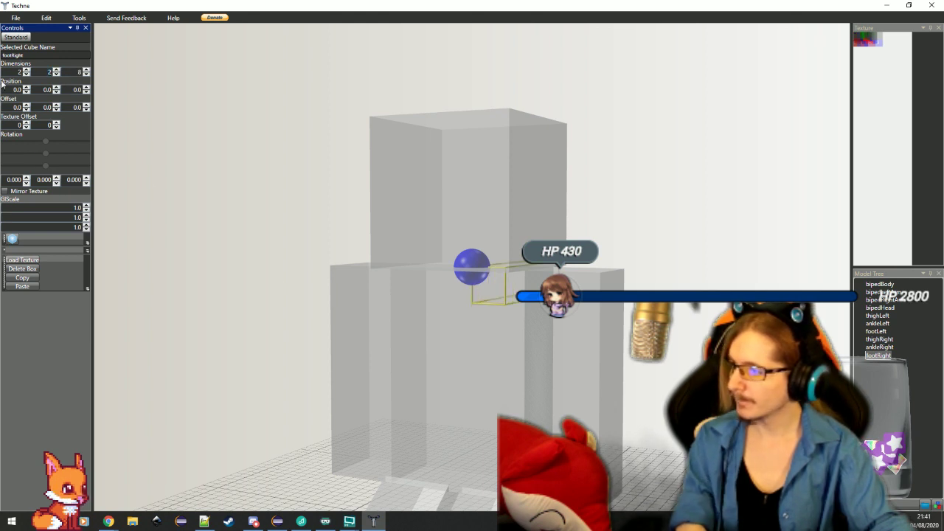
left_click(25, 70)
left_click(57, 69)
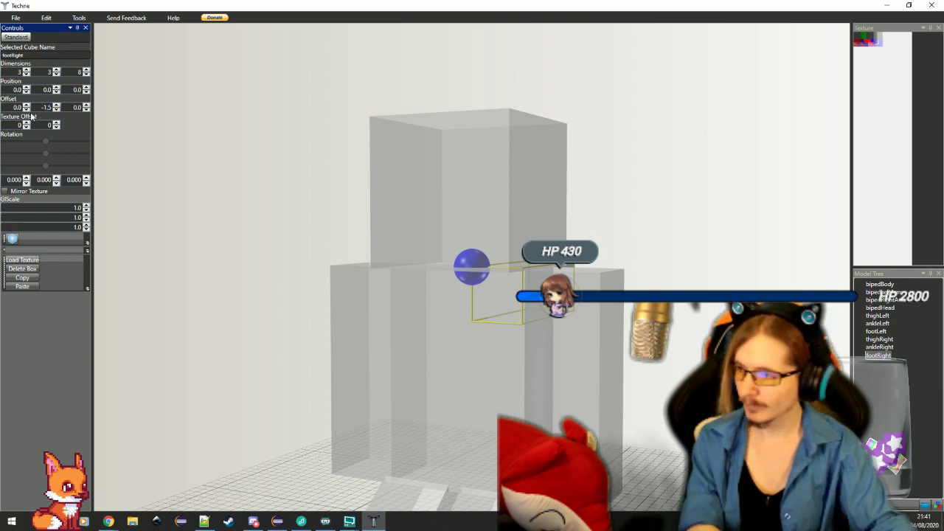
Step: Set footRight's X and Y offsets to -1.5 and its first rotation value to 70 degrees
left_click(16, 107)
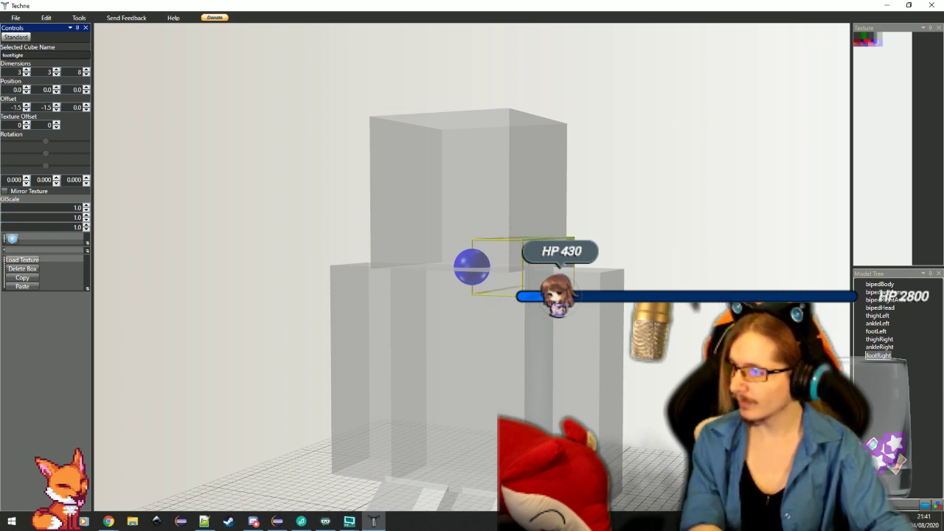
type("-1.5")
key("Return")
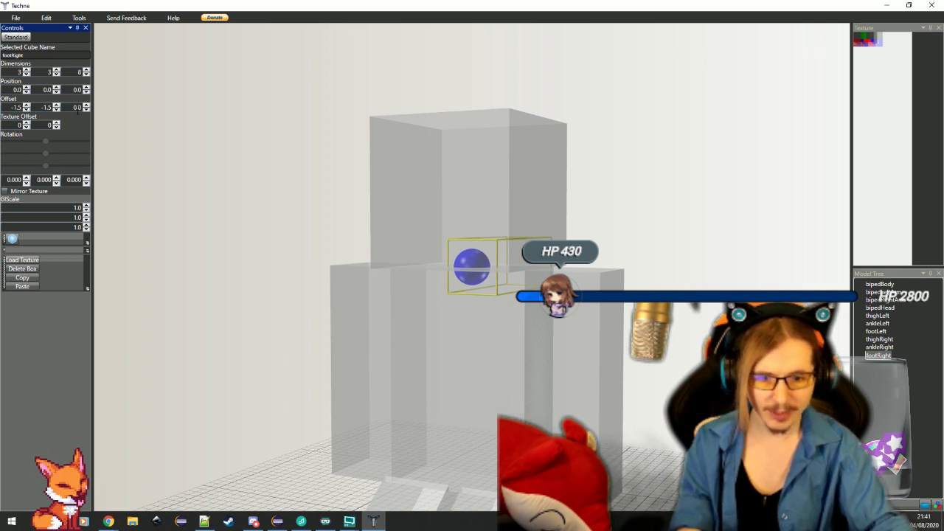
key("Return")
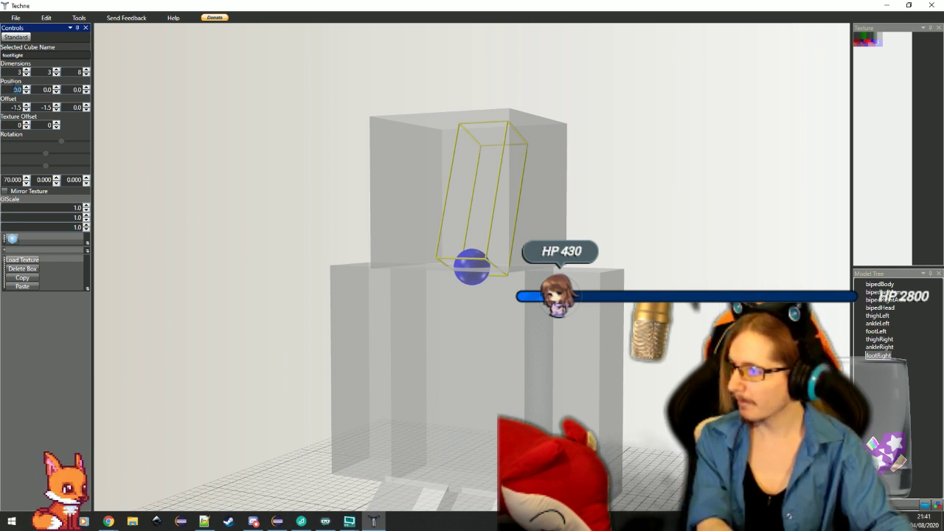
Step: Set footRight's position to -2.4 in X and 12.0 in Y
key("Return")
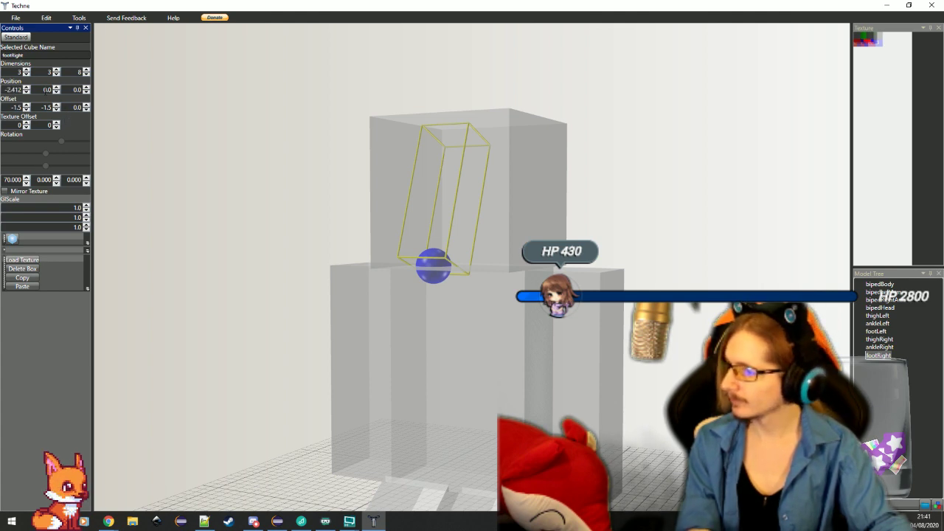
type("12")
key("Return")
scroll(264, 339, "down", 5)
left_click_drag(265, 379, 473, 371)
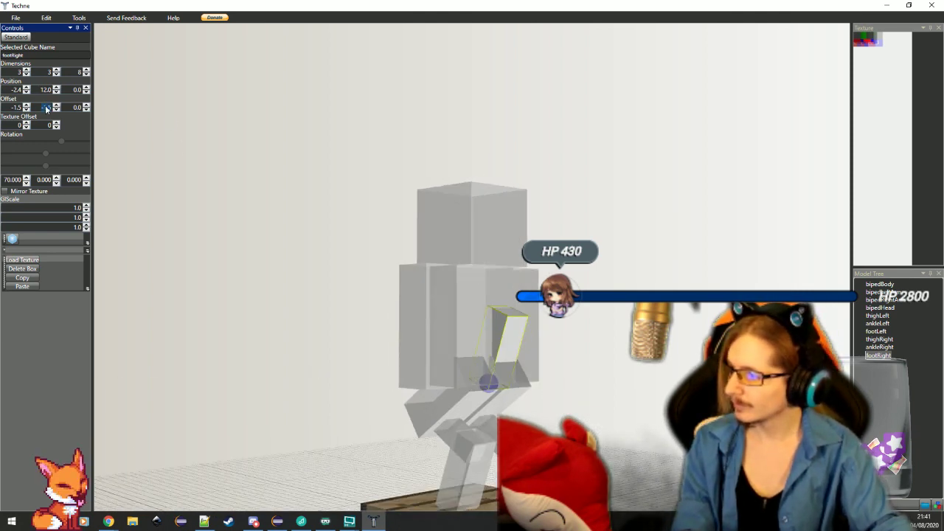
Step: Try a Y offset of -11.75 on footRight
type("-")
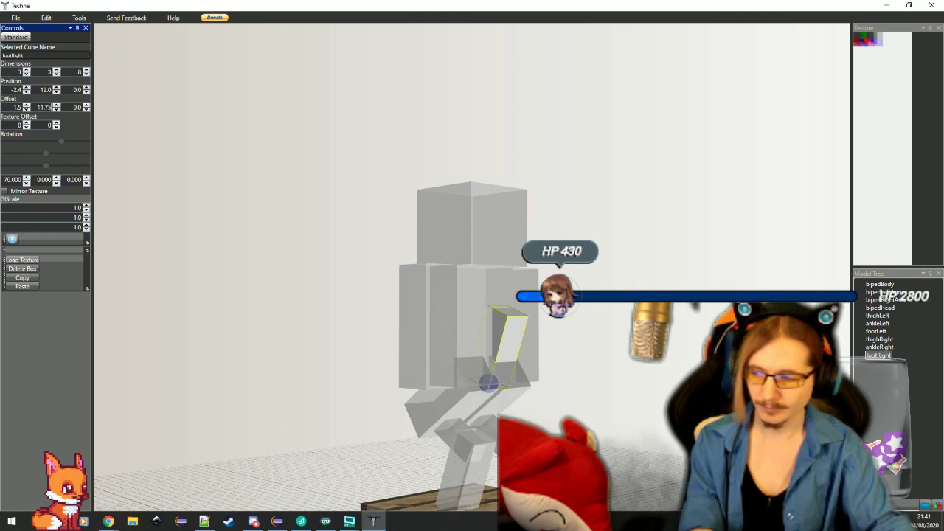
key("Return")
left_click_drag(111, 218, 221, 231)
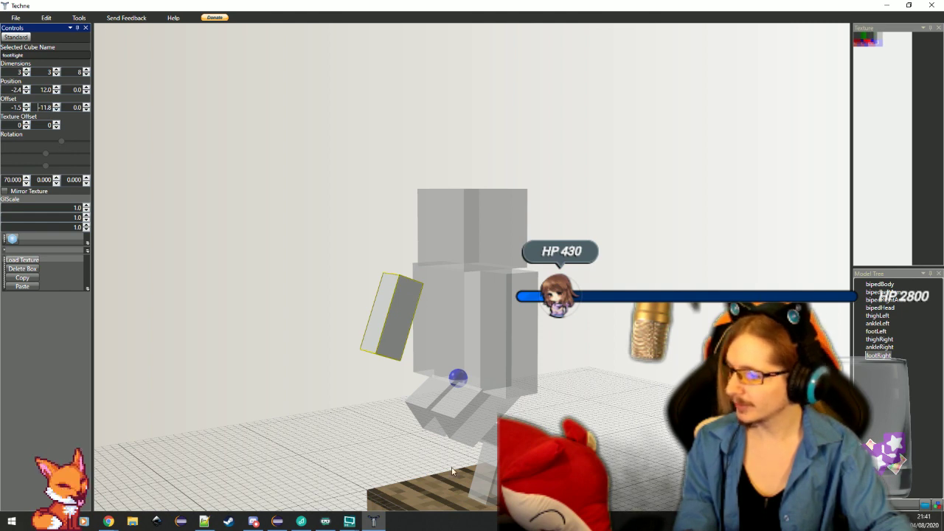
Step: Check the offsets of footLeft and set footRight's Y offset to the matching 2.0
scroll(421, 244, "up", 5)
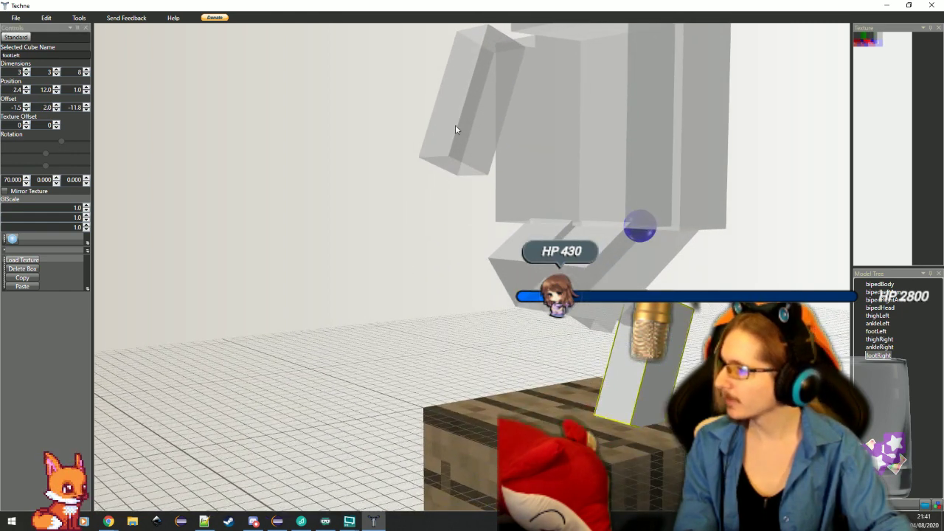
left_click(455, 125)
left_click(46, 108)
type("2")
key("Return")
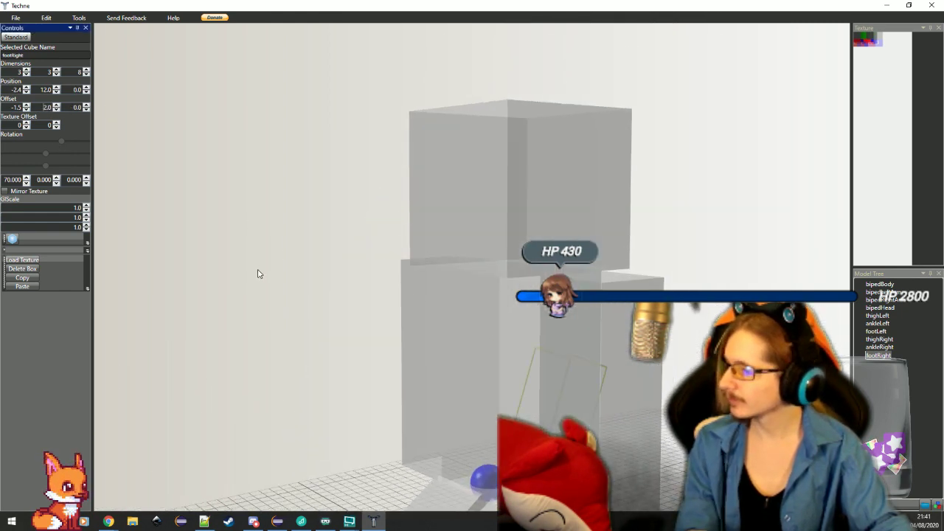
Step: Set footRight's Z offset to -11.8 so it sits below the right ankle like the left foot
scroll(259, 273, "down", 5)
left_click(629, 421)
left_click_drag(631, 421, 649, 383)
left_click(698, 213)
left_click(77, 108)
left_click(77, 107)
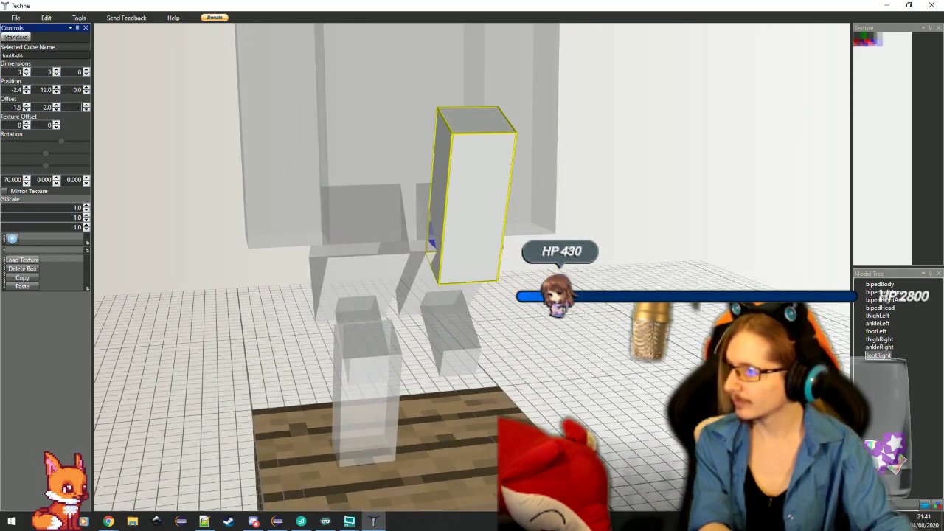
type("-11.8")
key("Return")
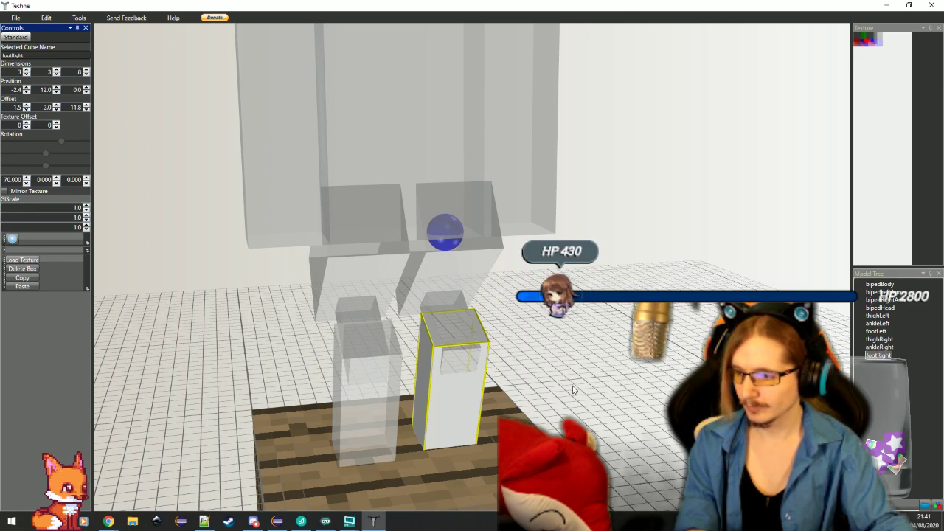
Step: Compare the two feet and set footRight's Z position to 1.0 to line it up with footLeft
left_click(649, 388)
left_click_drag(664, 388, 563, 384)
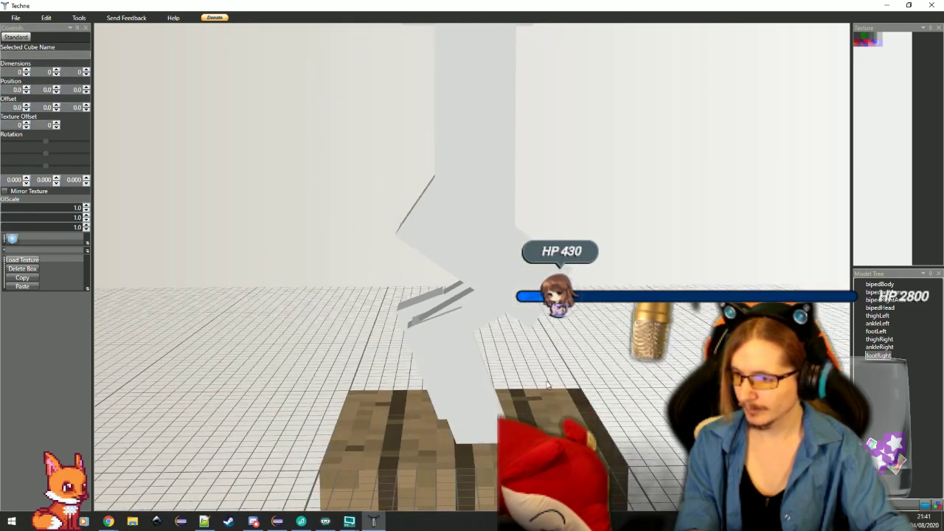
left_click(453, 411)
left_click_drag(444, 393, 380, 383)
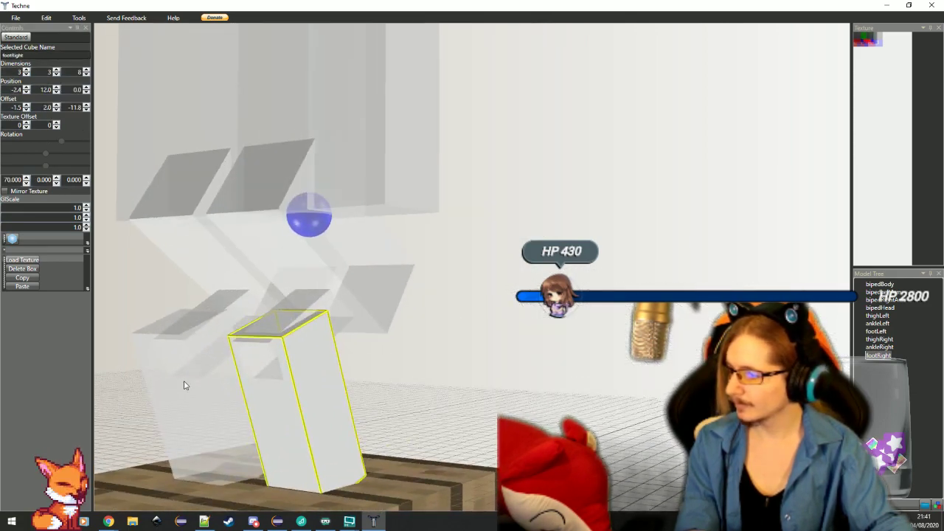
left_click(183, 382)
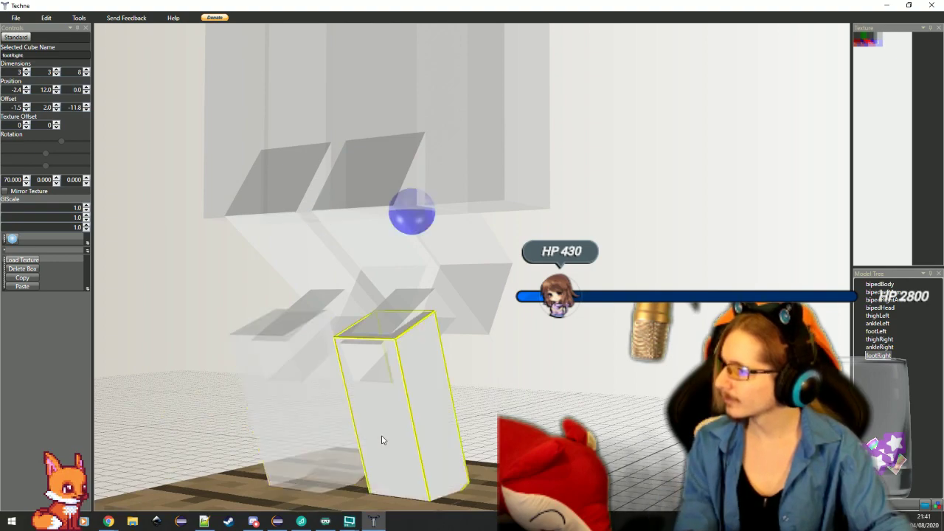
left_click(382, 440)
left_click_drag(382, 440, 164, 255)
left_click(86, 88)
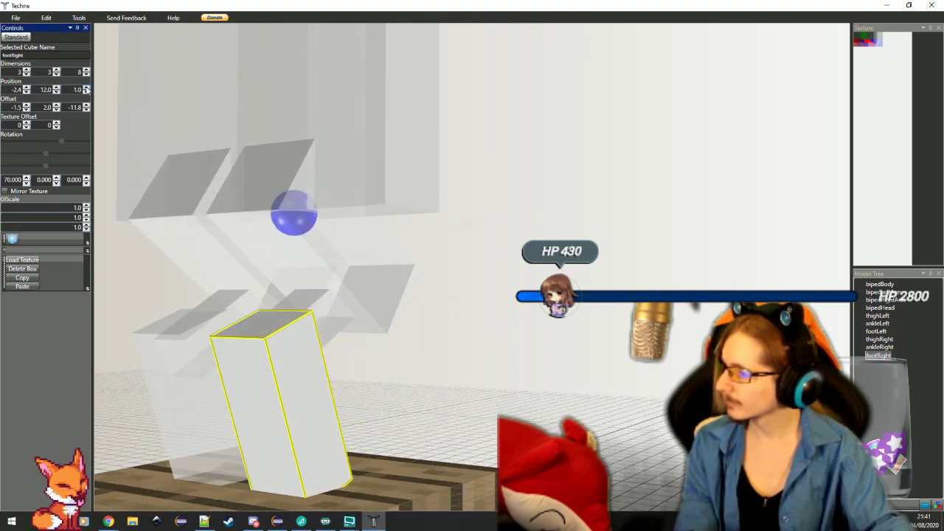
Step: Examine the biped's legs and body from several sides to judge the leg placement
left_click(549, 399)
left_click_drag(549, 399, 411, 400)
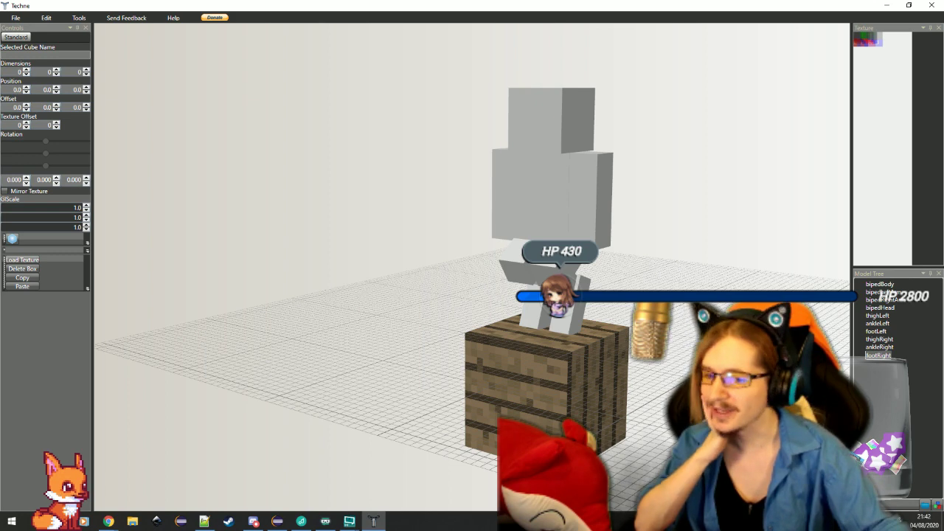
mouse_move(586, 347)
left_mouse_down()
mouse_move(605, 348)
mouse_move(575, 348)
left_mouse_up()
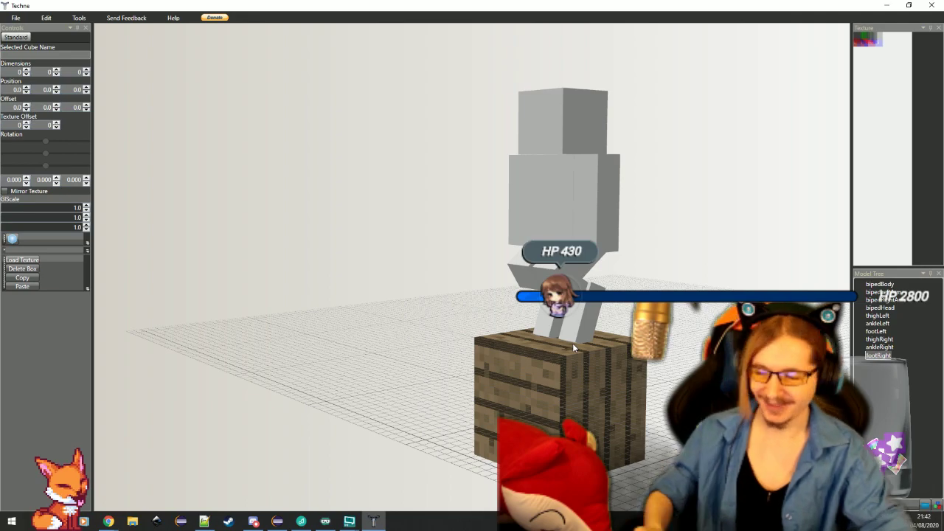
left_click_drag(489, 353, 358, 361)
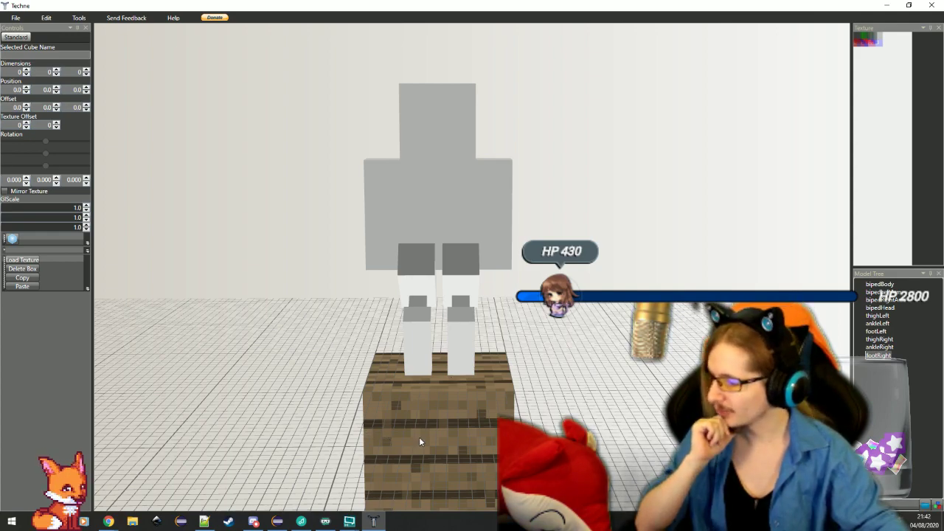
mouse_move(344, 398)
left_mouse_down()
mouse_move(390, 400)
mouse_move(349, 394)
left_mouse_up()
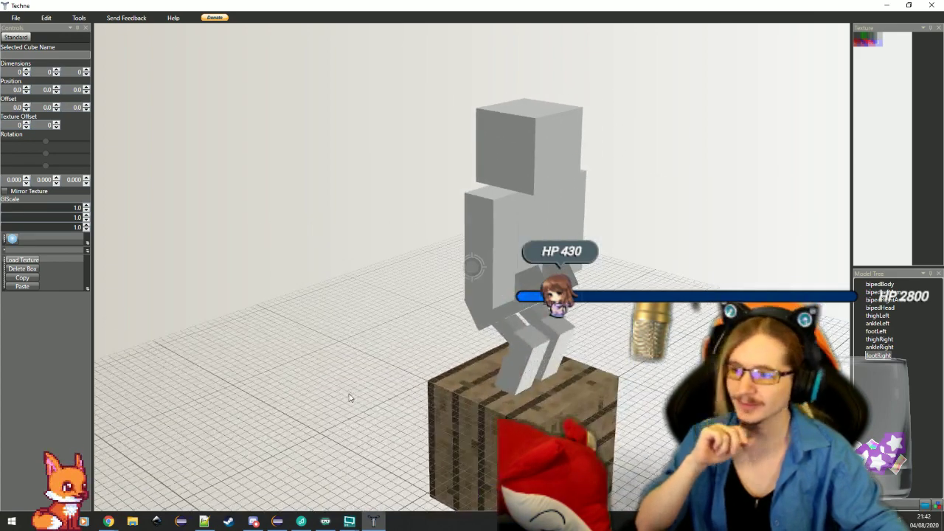
left_click(549, 236)
scroll(549, 236, "up", 5)
mouse_move(638, 449)
left_mouse_down()
mouse_move(590, 418)
mouse_move(527, 422)
mouse_move(636, 461)
mouse_move(648, 483)
mouse_move(638, 501)
mouse_move(538, 483)
mouse_move(705, 483)
mouse_move(804, 450)
left_mouse_up()
left_click_drag(641, 504, 363, 419)
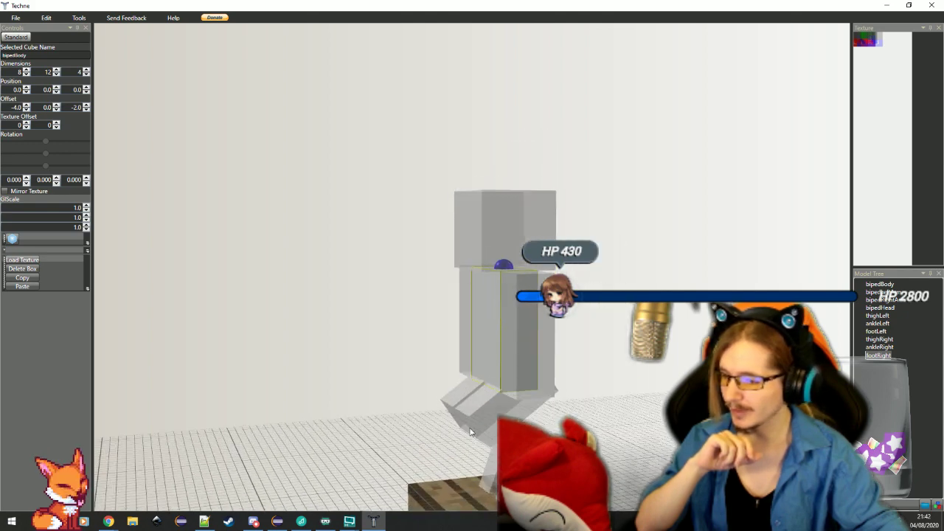
Step: Set the left thigh's Z position to -1.0
scroll(472, 429, "up", 4)
left_click(495, 399)
left_click(86, 92)
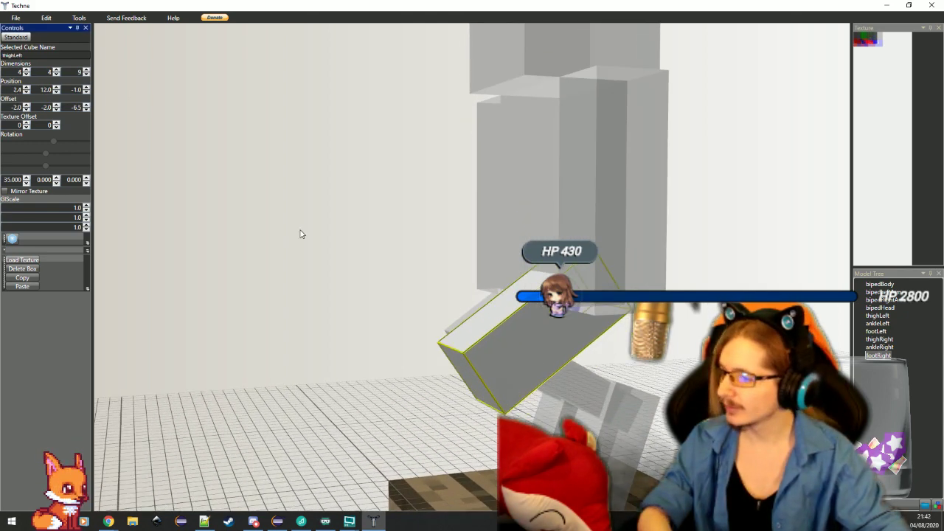
Step: Set the Z position of ankleLeft and footLeft to 0.0
left_click(584, 385)
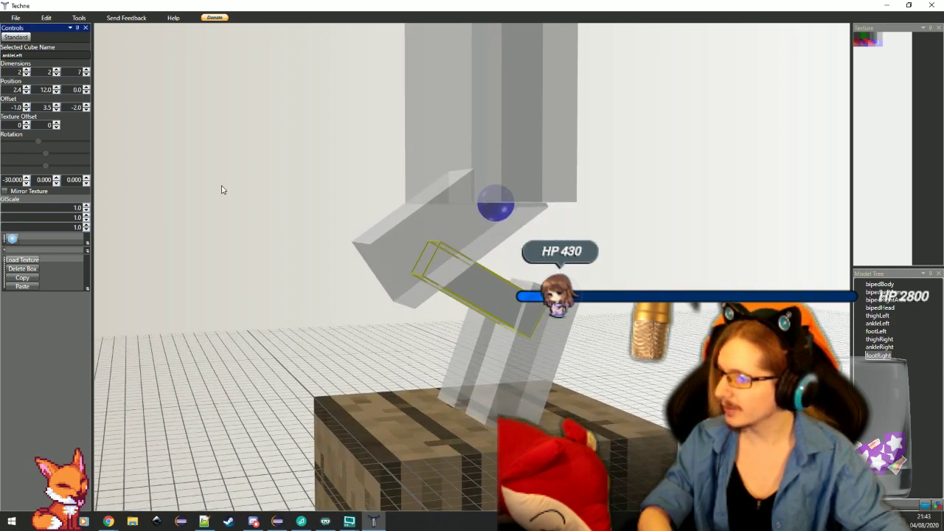
left_click(539, 362)
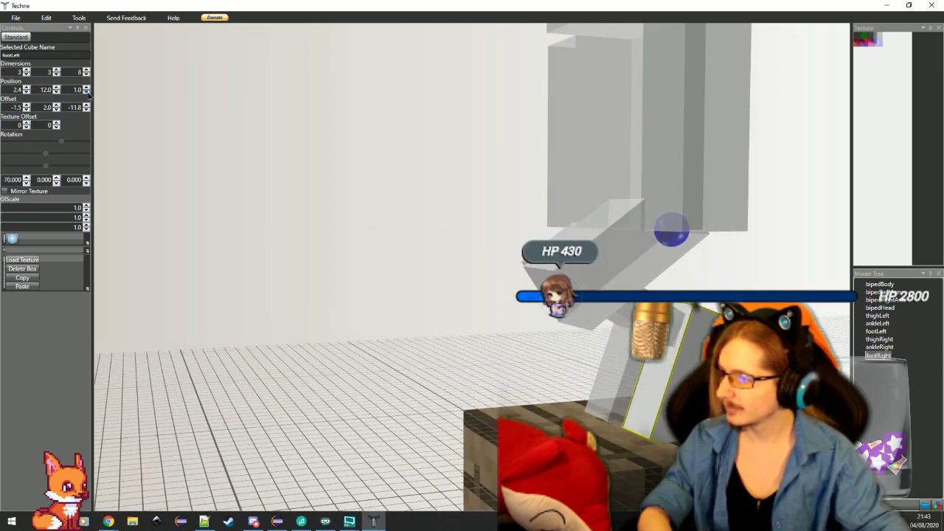
left_click(87, 93)
left_click(526, 362)
left_click_drag(526, 362, 627, 354)
left_click(702, 177)
Step: Set the Z position of thighRight, ankleRight and footRight to 0.0
scroll(598, 443, "down", 6)
left_click_drag(598, 451, 353, 436)
left_click(277, 436)
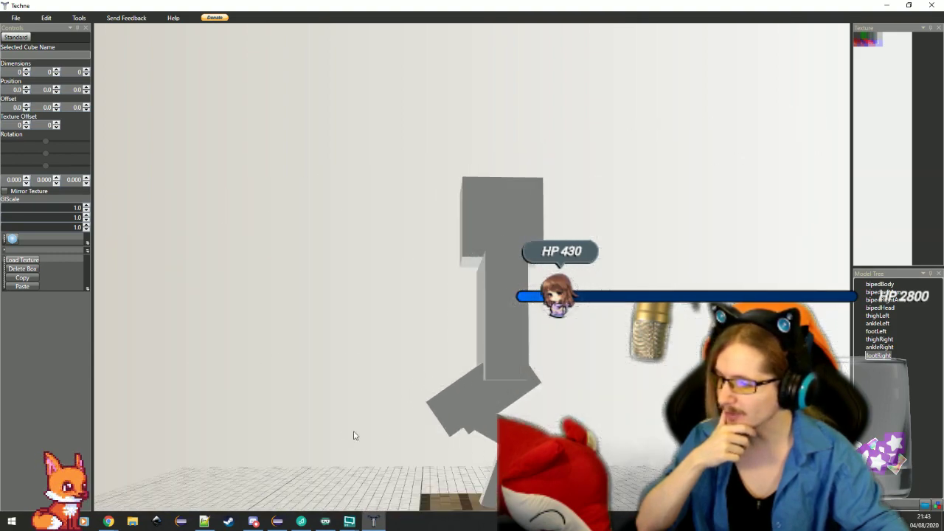
left_click_drag(443, 331, 379, 338)
left_click_drag(321, 413, 461, 404)
left_click(468, 404)
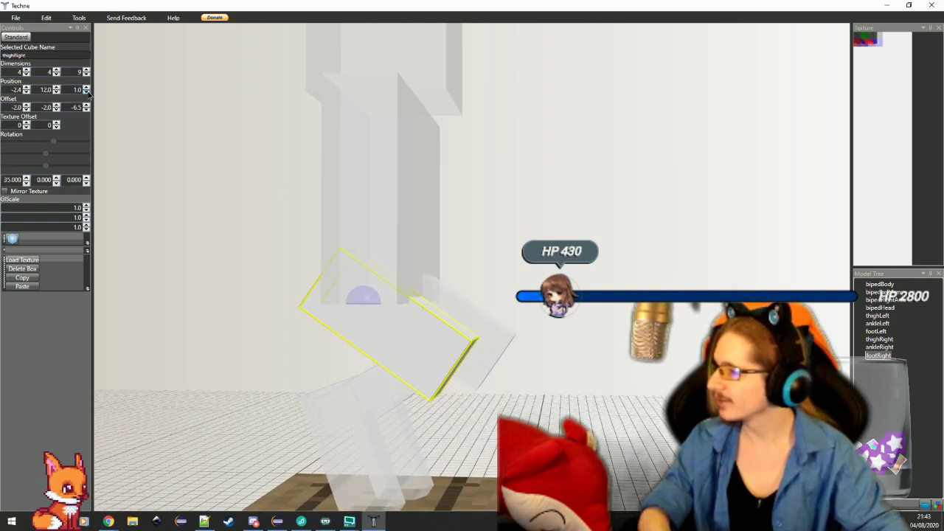
left_click(386, 386)
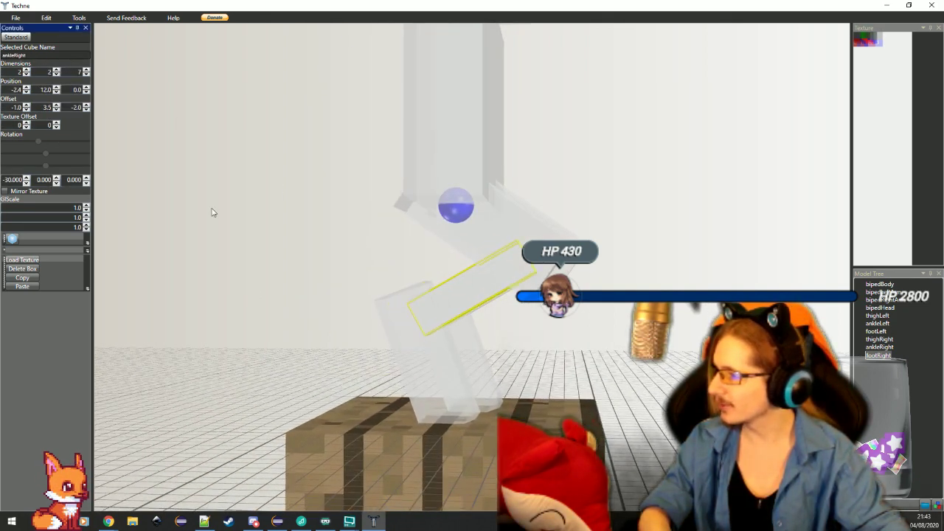
left_click(420, 362)
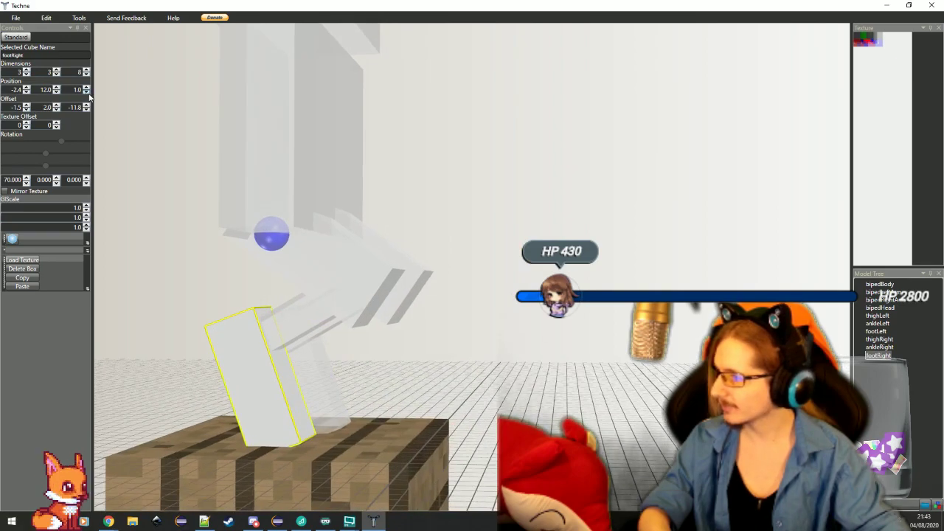
left_click(88, 93)
Step: Set thighLeft's Z position to 0.0 so both thighs line up, and check the legs from behind and the side
left_click(573, 378)
left_click_drag(598, 344, 513, 248)
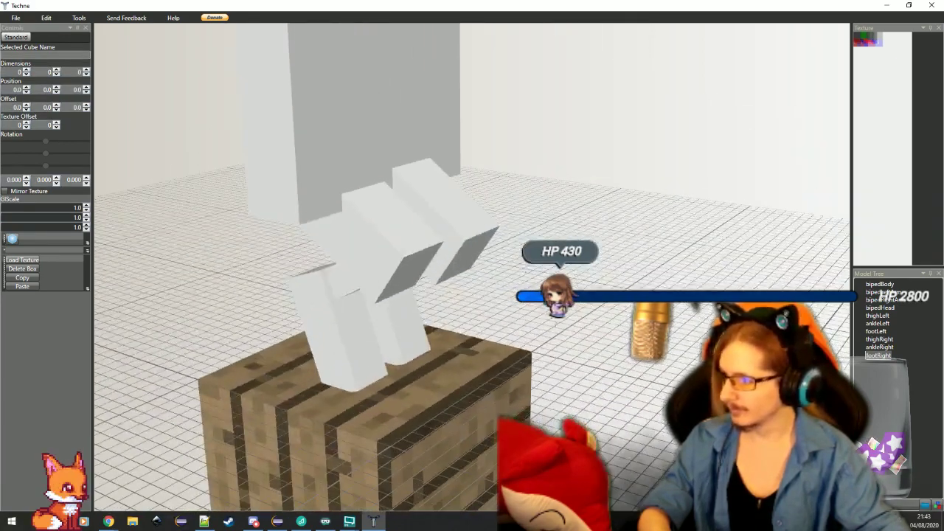
left_click(475, 242)
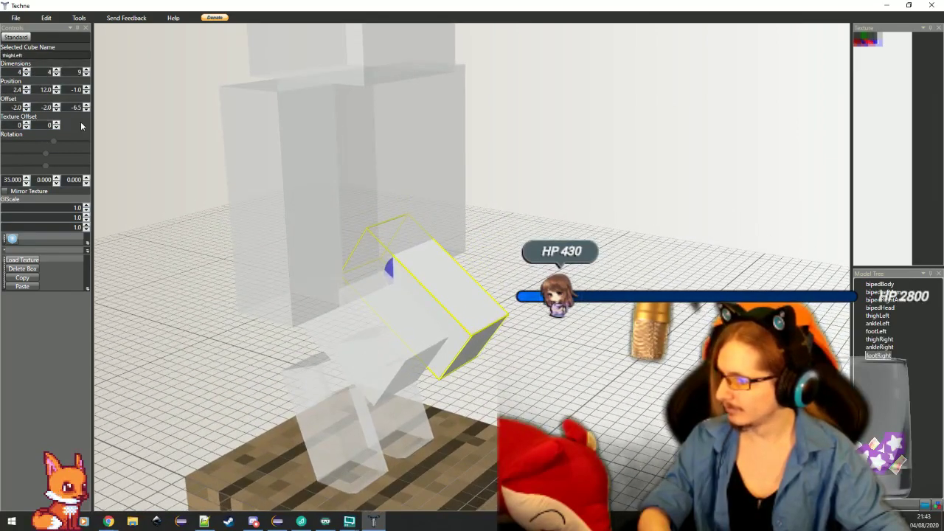
left_click(85, 89)
left_click_drag(470, 267, 445, 331)
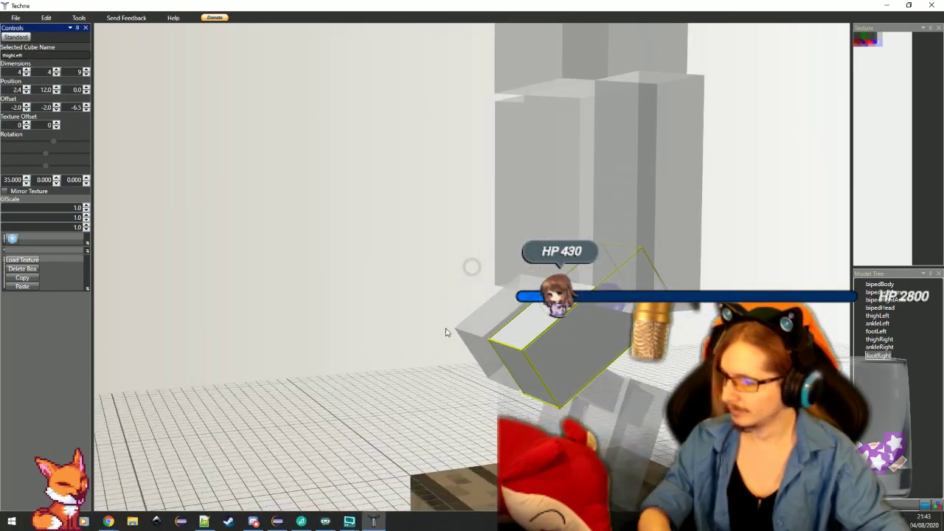
left_click_drag(601, 384, 357, 321)
scroll(361, 320, "down", 5)
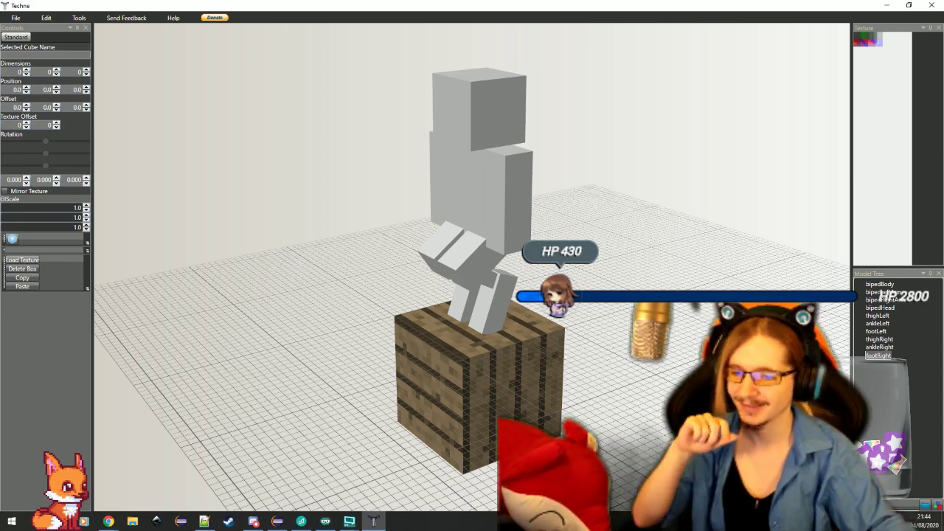
left_click_drag(594, 373, 613, 377)
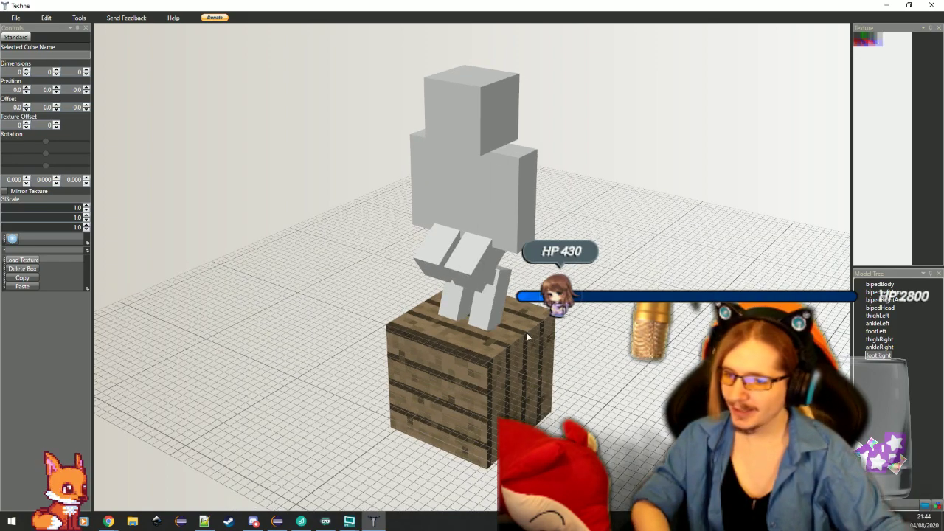
Step: Switch to the browser and examine the coat and legs of the winged character in the reference picture
left_click_drag(521, 339, 521, 310)
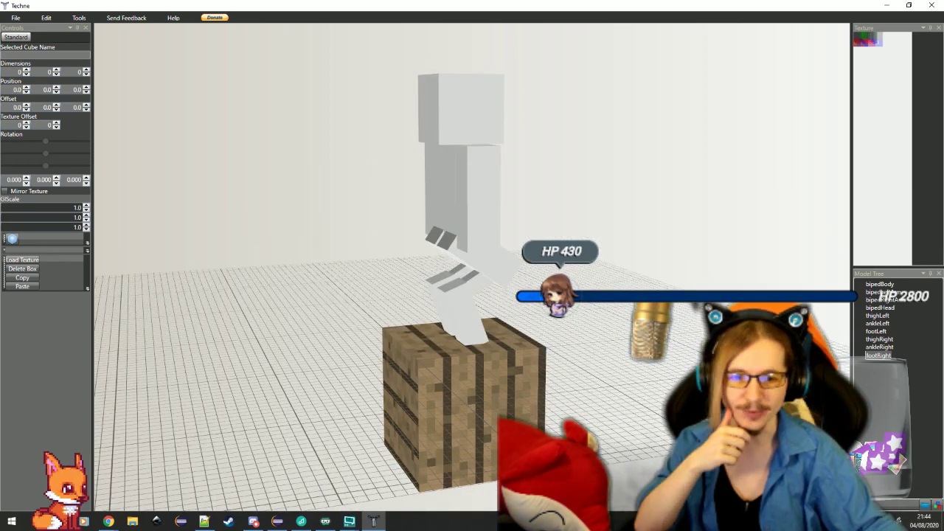
key("alt+Tab")
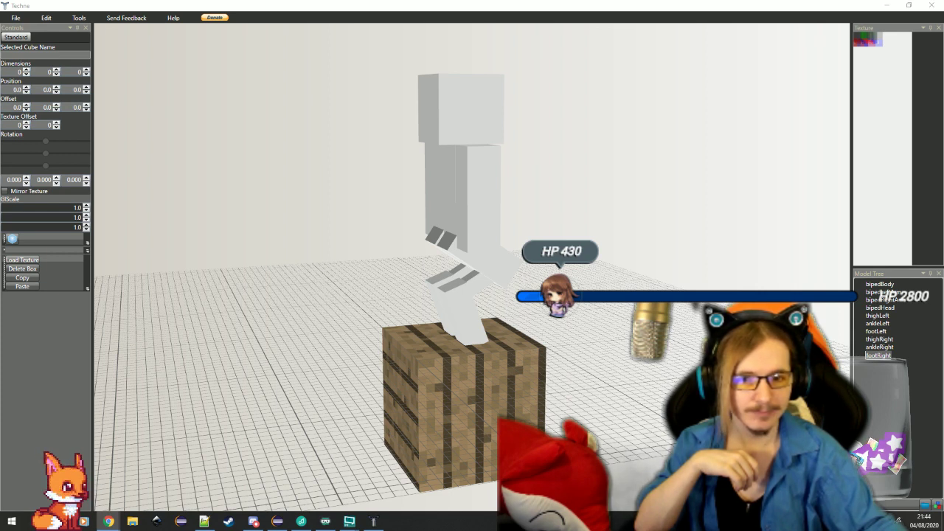
key("alt+Tab")
left_click_drag(551, 75, 518, 62)
double_click(518, 62)
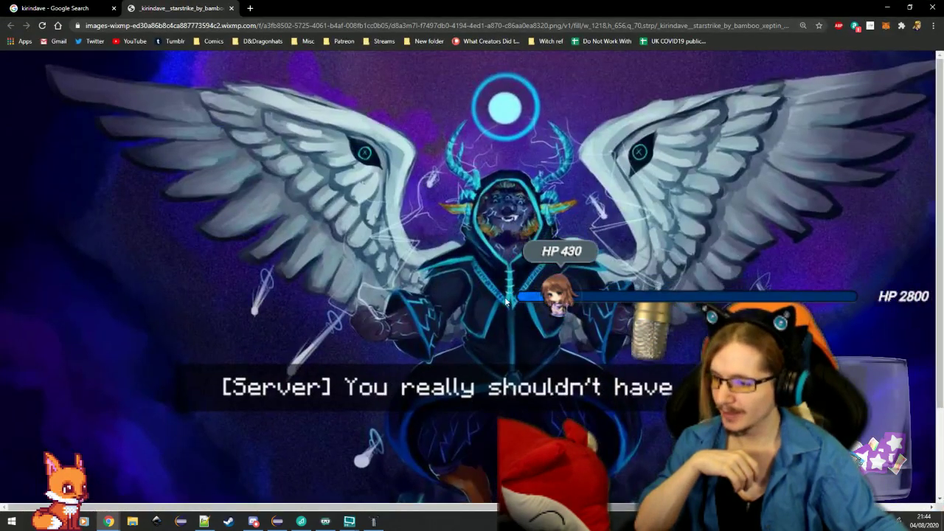
scroll(476, 216, "down", 2)
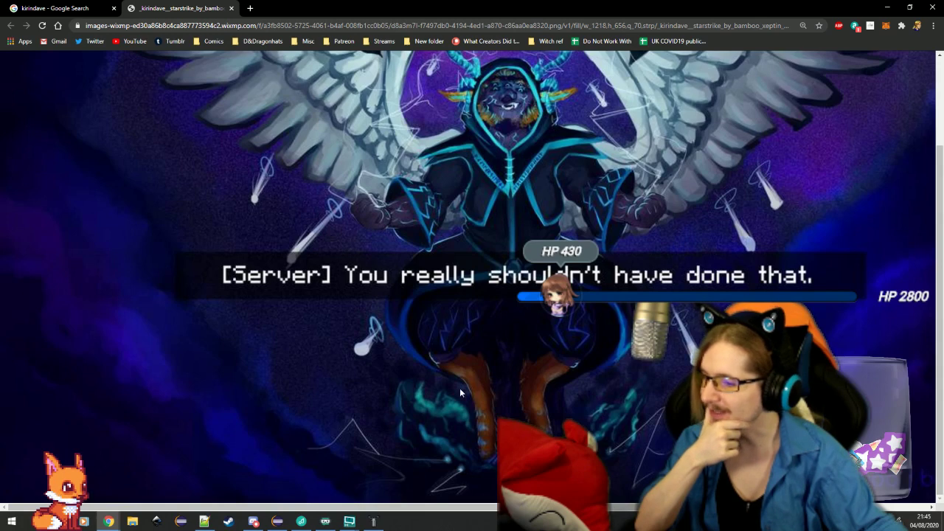
Step: Return to Techne and add a new cube named coatTail
left_click(373, 522)
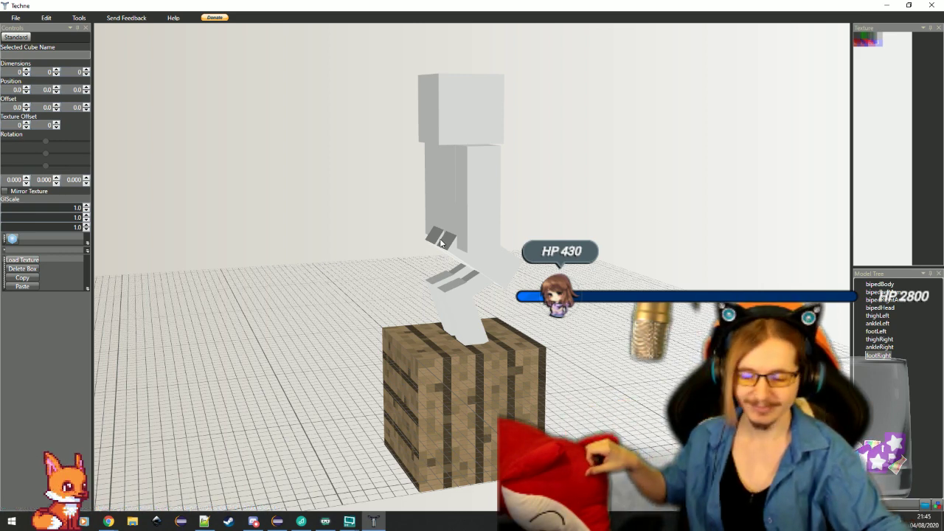
left_click_drag(441, 244, 434, 305)
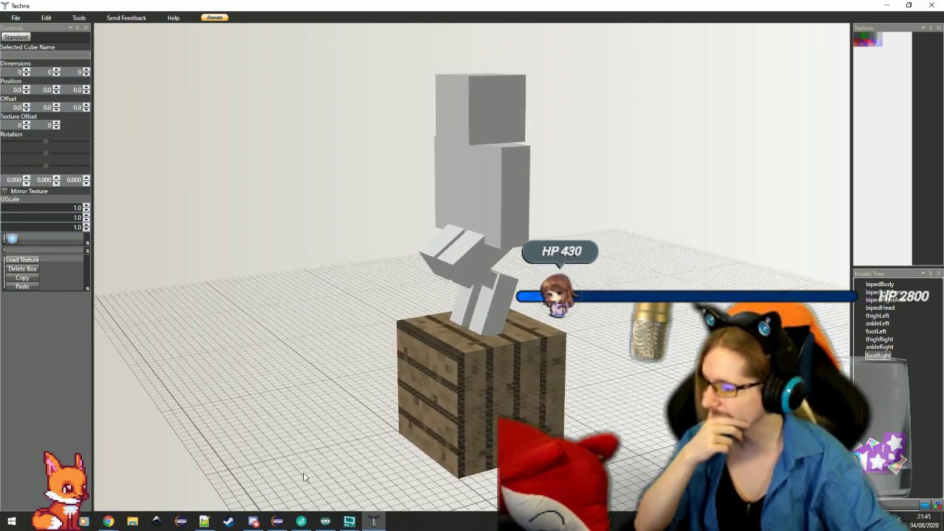
left_click_drag(483, 360, 475, 297)
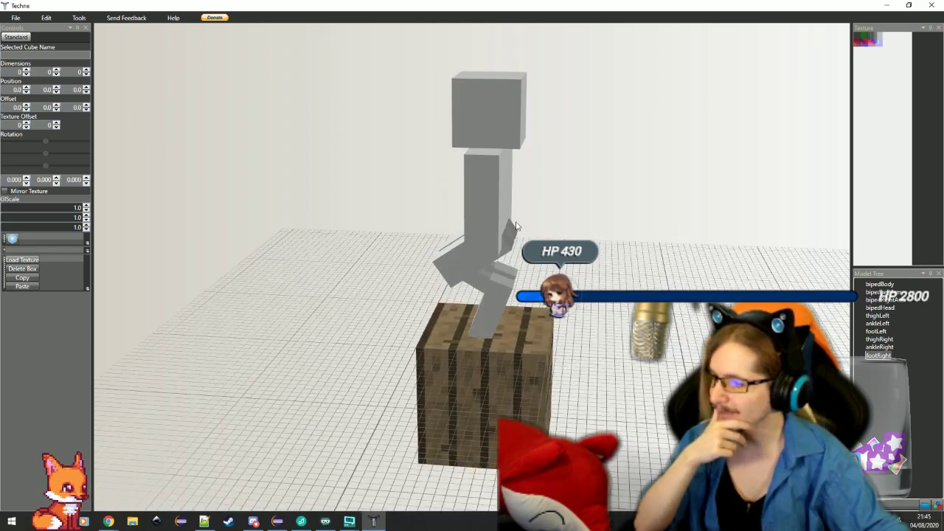
left_click_drag(516, 259, 593, 330)
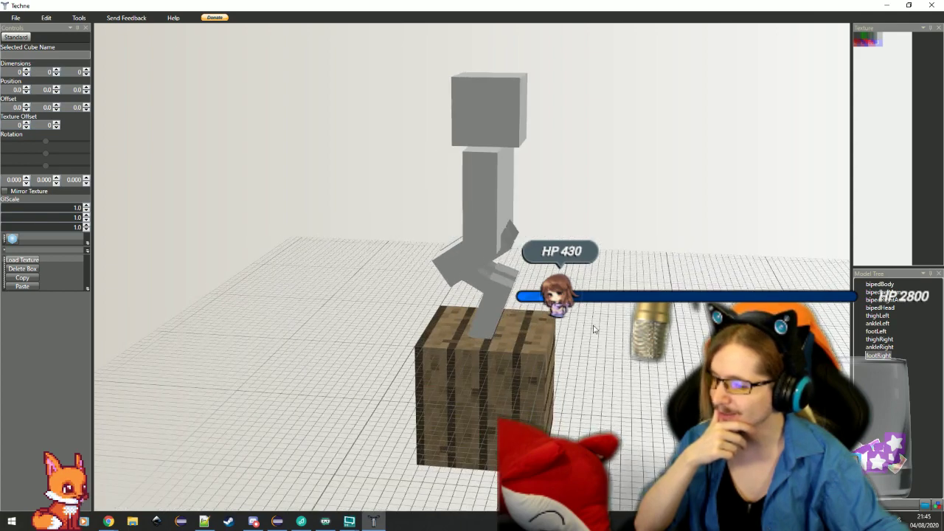
left_click(13, 239)
double_click(34, 55)
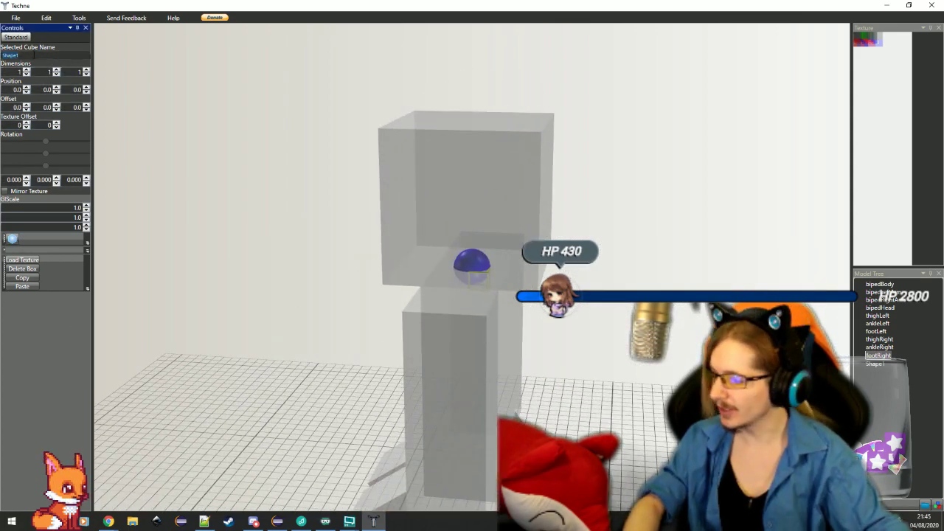
type("coatTail")
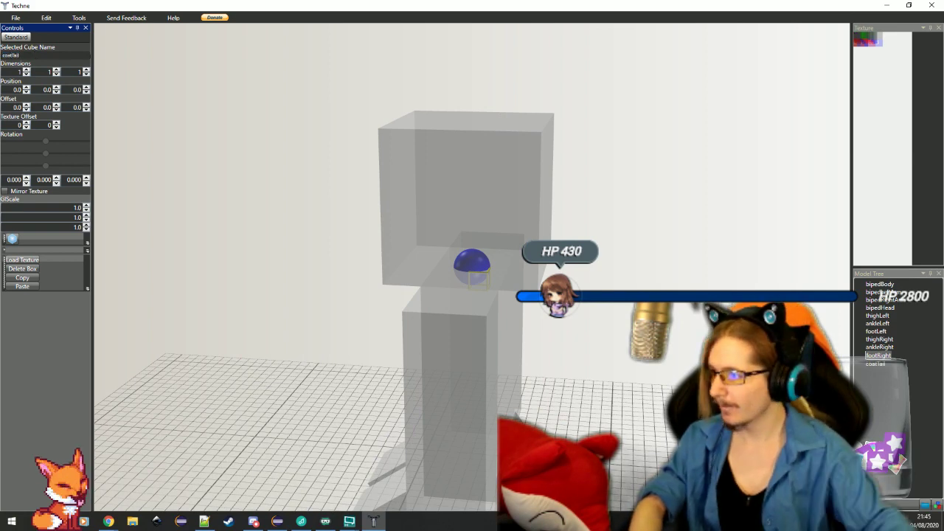
Step: Set coatTail's Y position to 12.0, its width to 8 and its depth to 4
left_click_drag(449, 231, 558, 391)
scroll(621, 327, "down", 5)
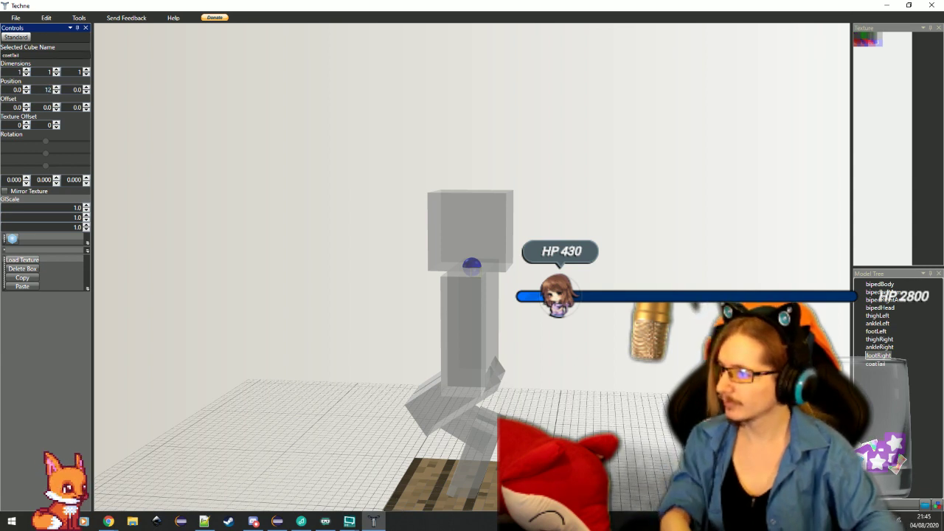
key("Return")
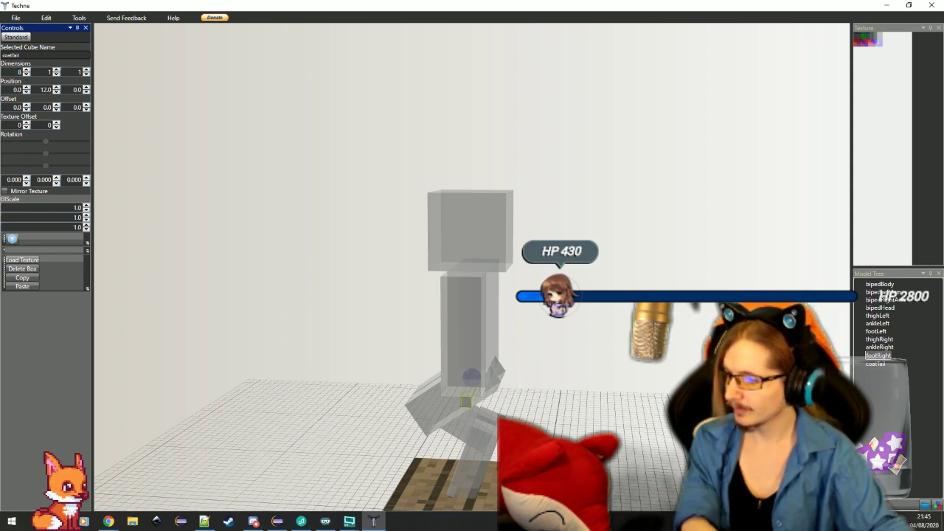
left_click(87, 69)
left_click(86, 69)
left_click(87, 69)
left_click_drag(346, 236, 238, 200)
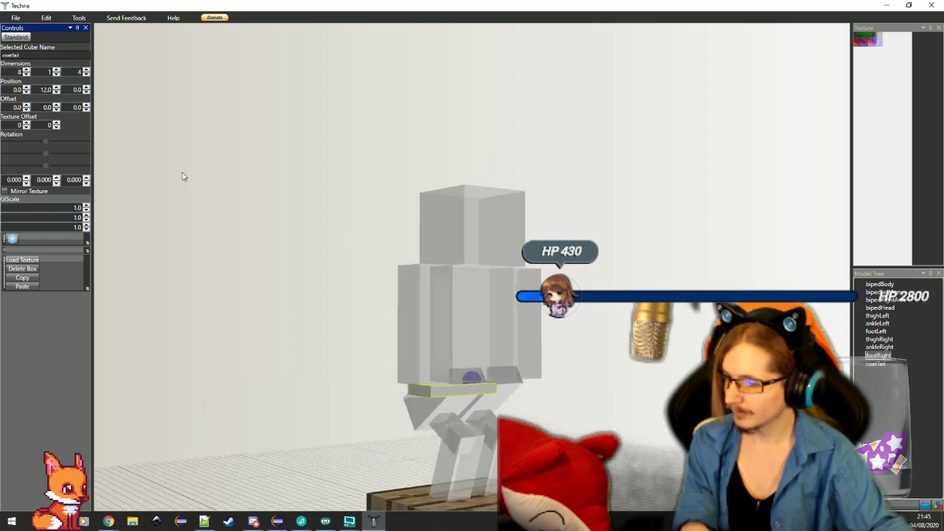
Step: Move coatTail to X -4.0, Y 10.0 and Z -2.0
left_click(86, 93)
left_click(86, 93)
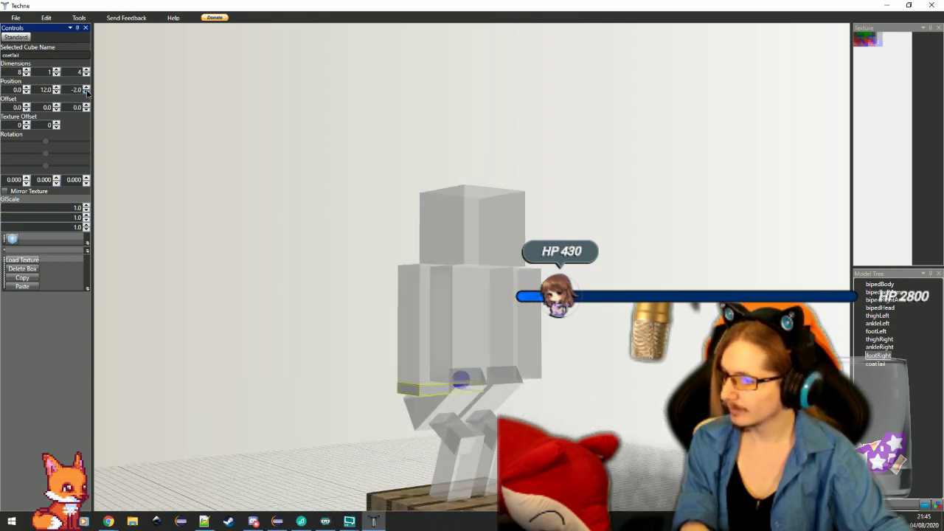
left_click(27, 92)
left_click(27, 92)
left_click(27, 92)
left_click(26, 92)
mouse_move(269, 233)
left_mouse_down()
mouse_move(305, 224)
mouse_move(352, 238)
mouse_move(276, 234)
left_mouse_up()
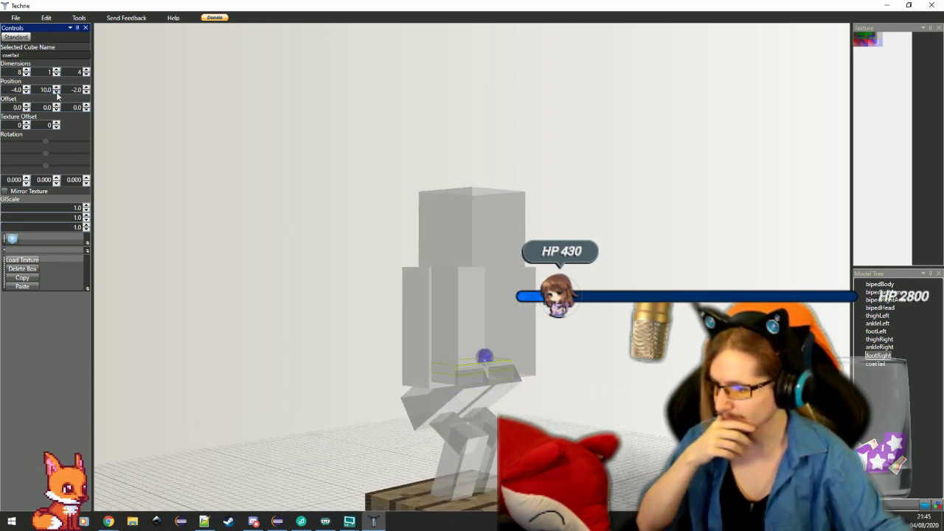
Step: Set coatTail's height to 9 so it extends down over the legs
left_click(57, 70)
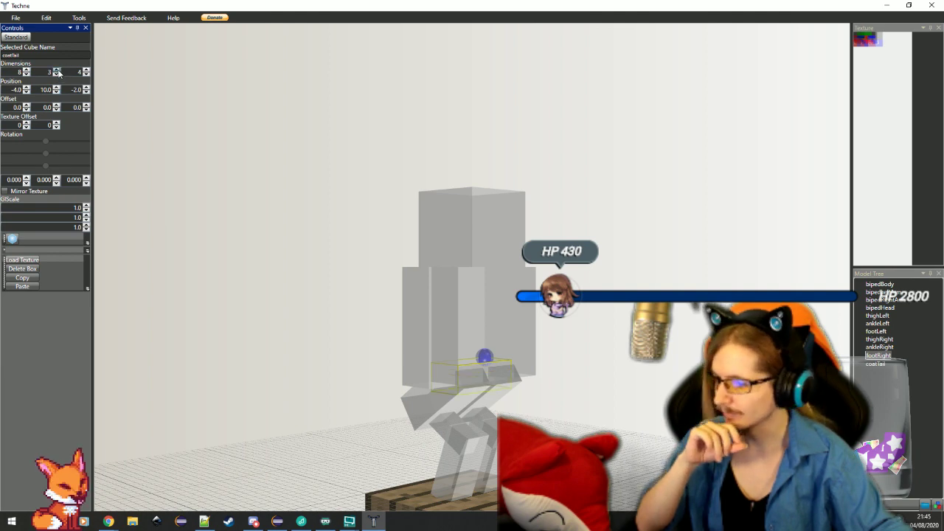
left_click(57, 70)
left_click(57, 70)
left_click(57, 69)
left_click(57, 70)
left_click(58, 69)
left_click(58, 69)
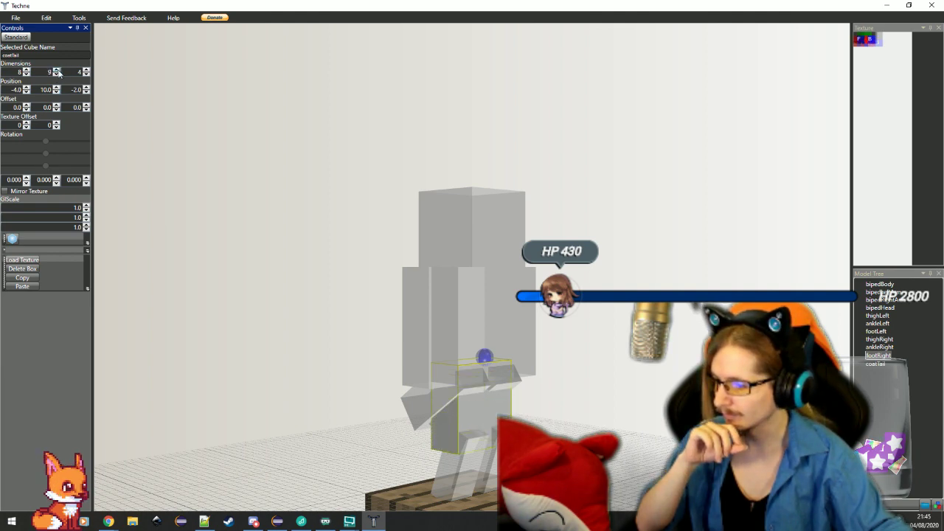
Step: Set coatTail's width to 10 and its X offset to -4.0
left_click_drag(306, 210, 382, 209)
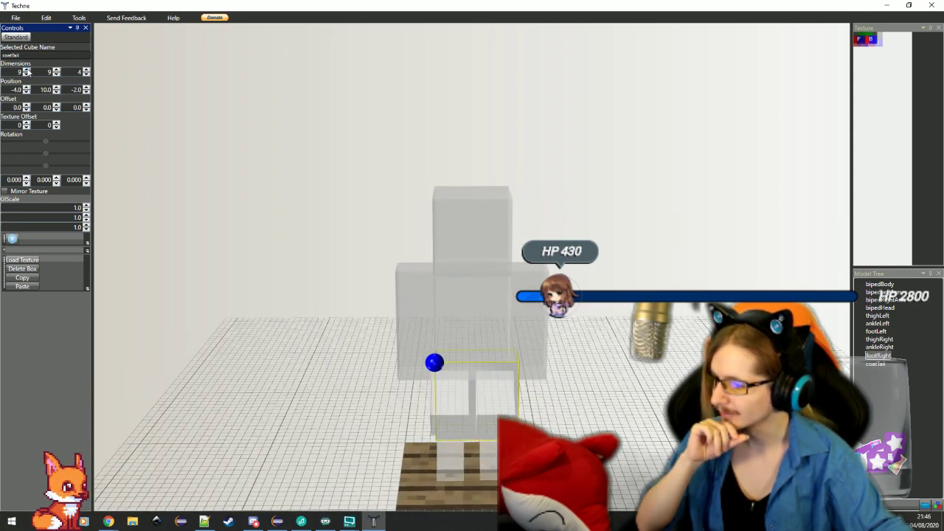
left_click(26, 69)
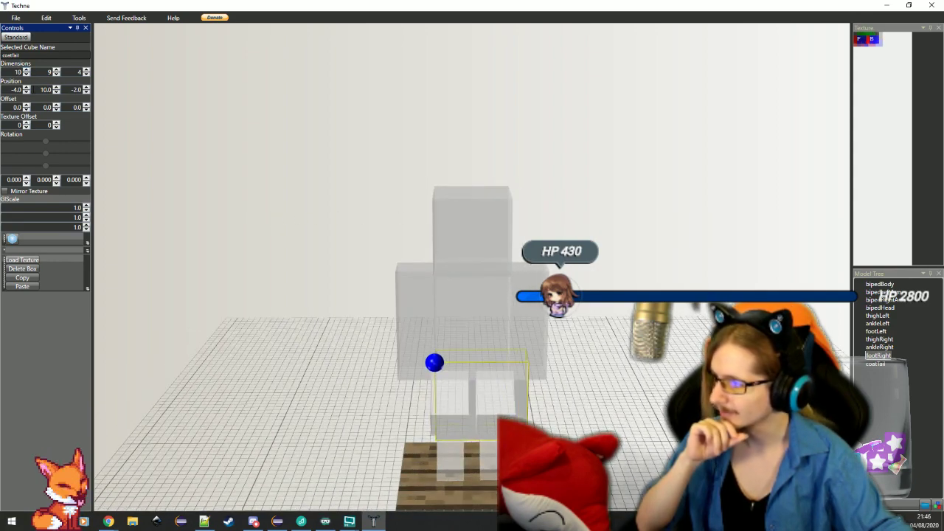
left_click(27, 109)
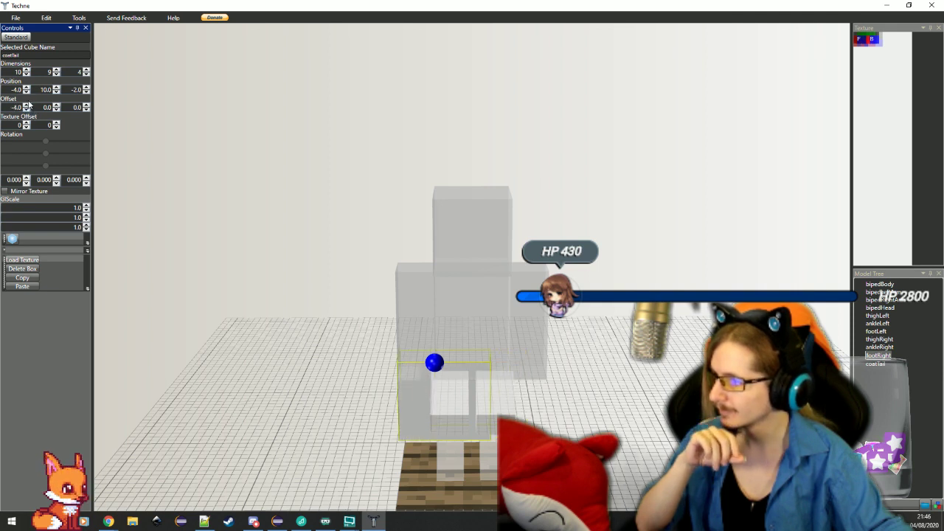
left_click(27, 92)
left_click(27, 92)
left_click(28, 93)
left_click(26, 88)
left_click(26, 88)
left_click(26, 88)
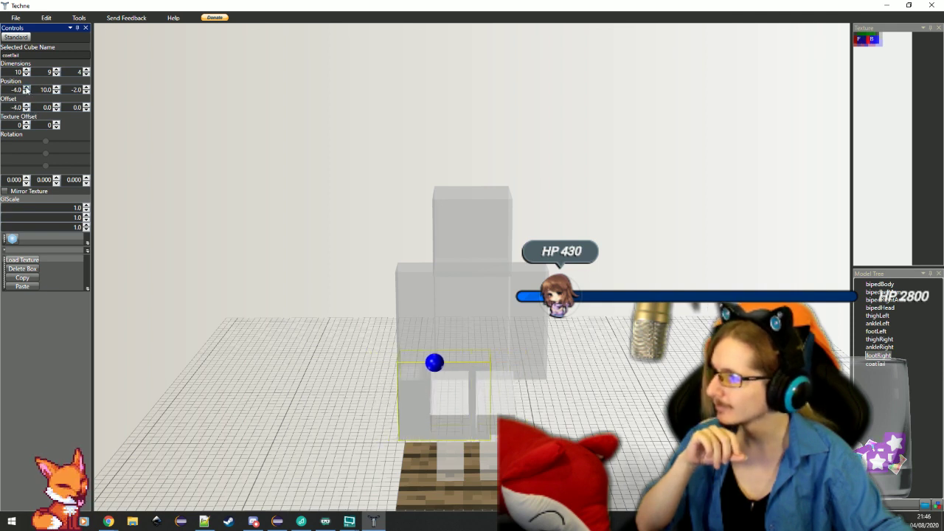
Step: Centre coatTail on the body with X position 0.0 and X offset -5.0
left_click(26, 88)
left_click(27, 87)
left_click(26, 87)
left_click(26, 87)
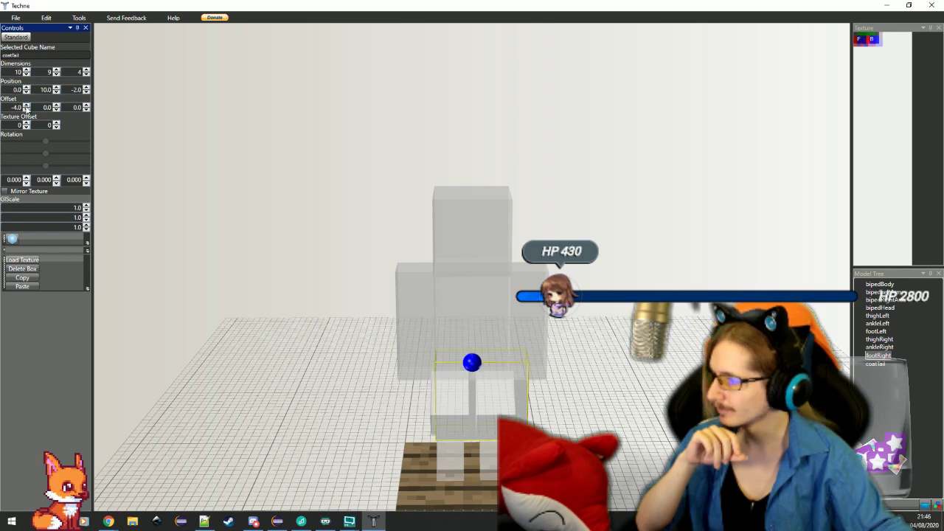
left_click(27, 110)
Step: Set coatTail's Z offset to -2.0 and its Z position to 0.0
left_click_drag(463, 294, 398, 274)
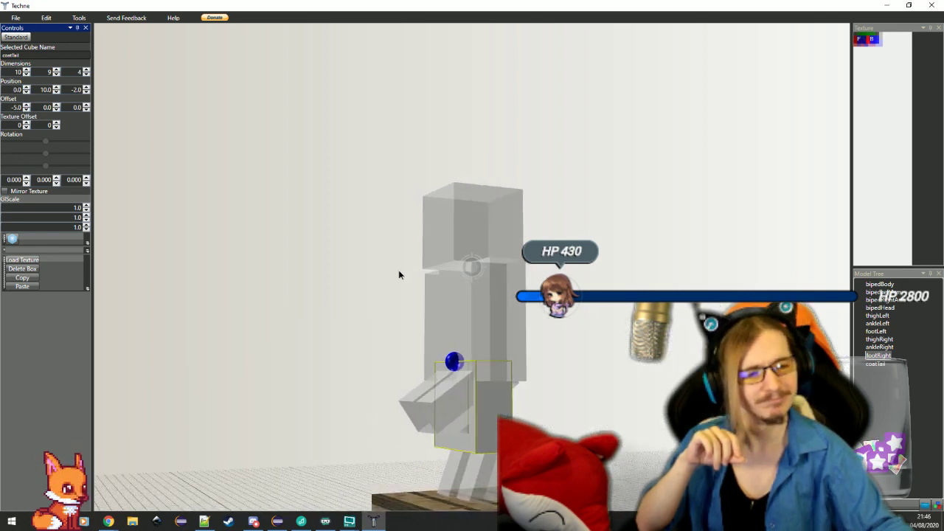
left_click_drag(399, 274, 335, 278)
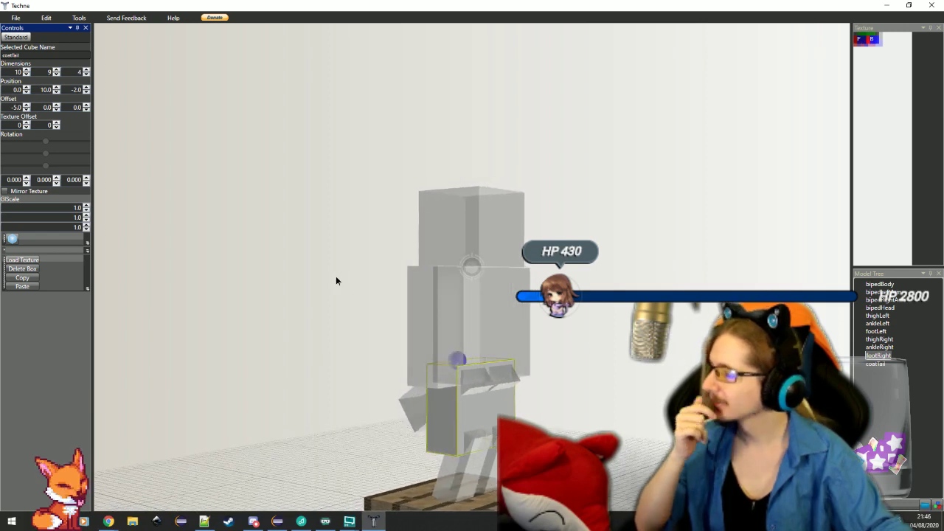
left_click(86, 110)
left_click(86, 110)
left_click(86, 88)
left_click(86, 87)
Step: Rotate coatTail about the X axis by about 25.6 degrees
left_click_drag(311, 292, 342, 302)
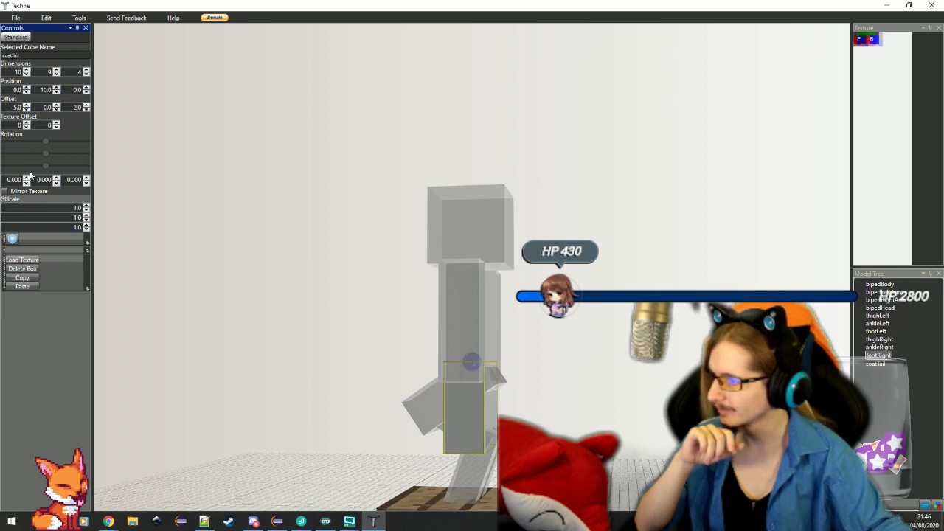
left_click_drag(46, 144, 52, 148)
left_click(337, 347)
left_click_drag(337, 361, 360, 376)
Step: Tilt bipedRightArm outward with a Z rotation of about 10.65 degrees
left_click(413, 310)
scroll(307, 313, "up", 4)
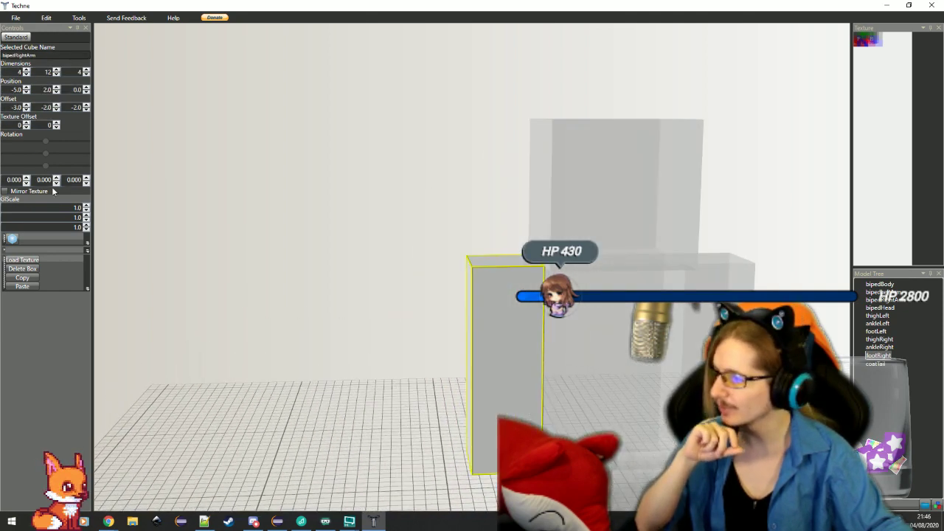
left_click_drag(44, 168, 47, 168)
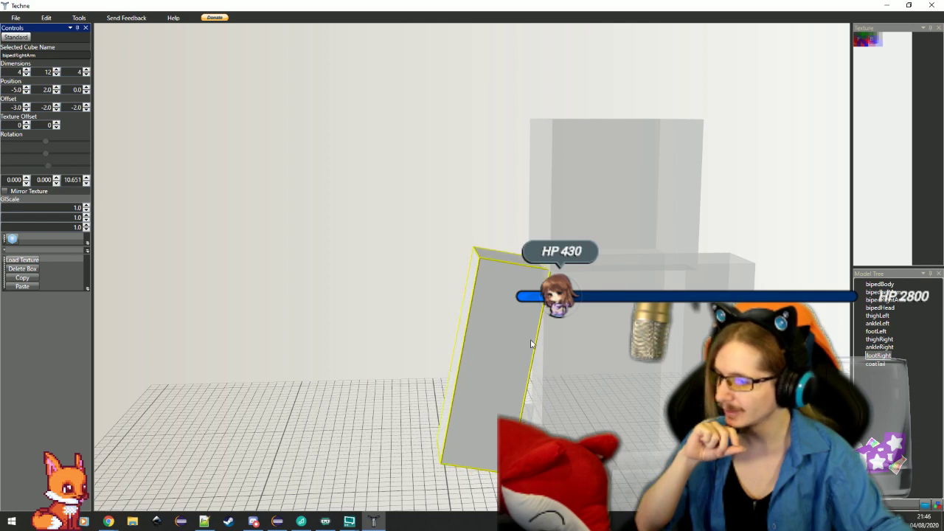
Step: Tilt bipedLeftArm outward about the Z axis to mirror the right arm, and check both arms' rotation
left_click(721, 317)
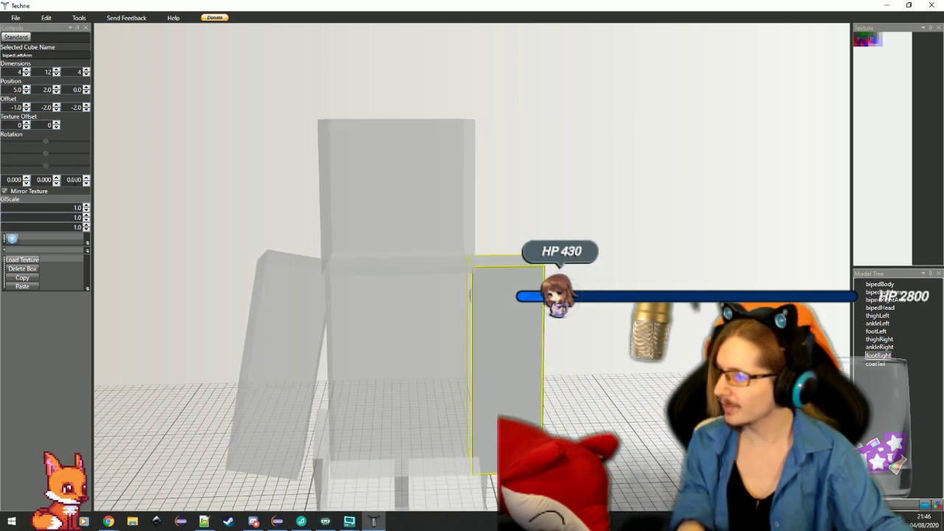
left_click(295, 340)
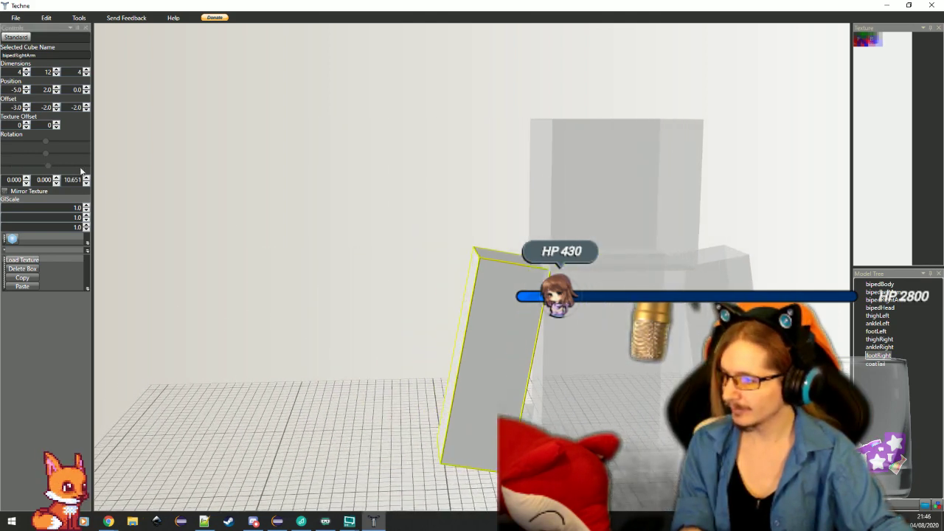
double_click(72, 180)
left_click(289, 326)
scroll(371, 372, "down", 1)
scroll(370, 371, "down", 3)
left_click_drag(344, 364, 461, 414)
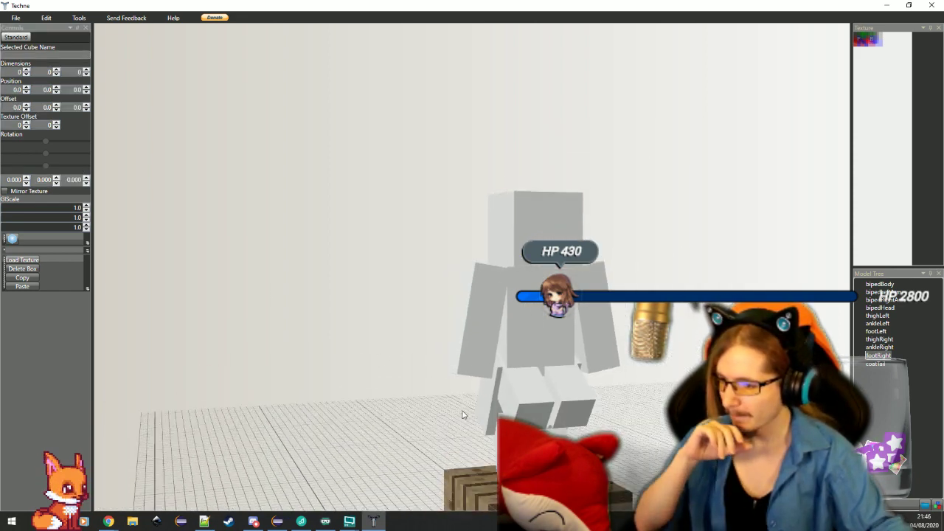
Step: Set coatTail's Y position to 9.5
left_click(461, 415)
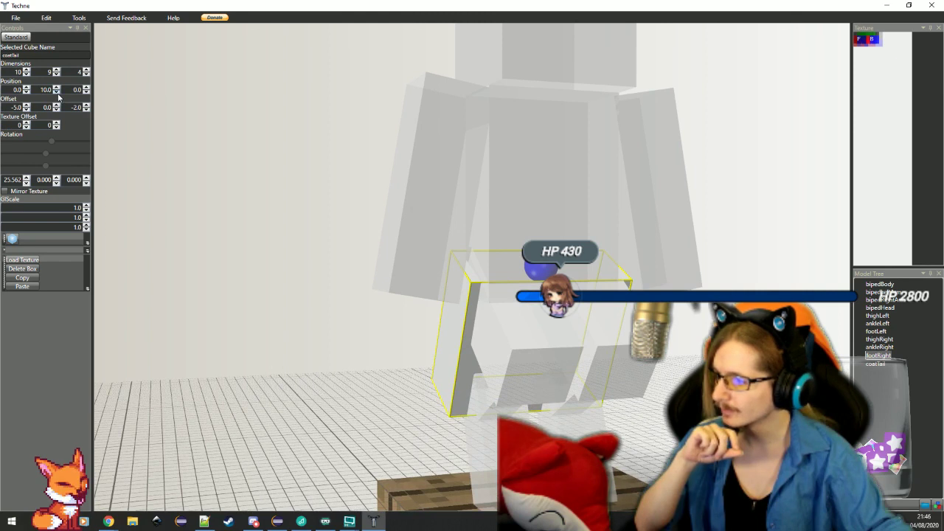
left_click(57, 92)
scroll(50, 90, "down", 4)
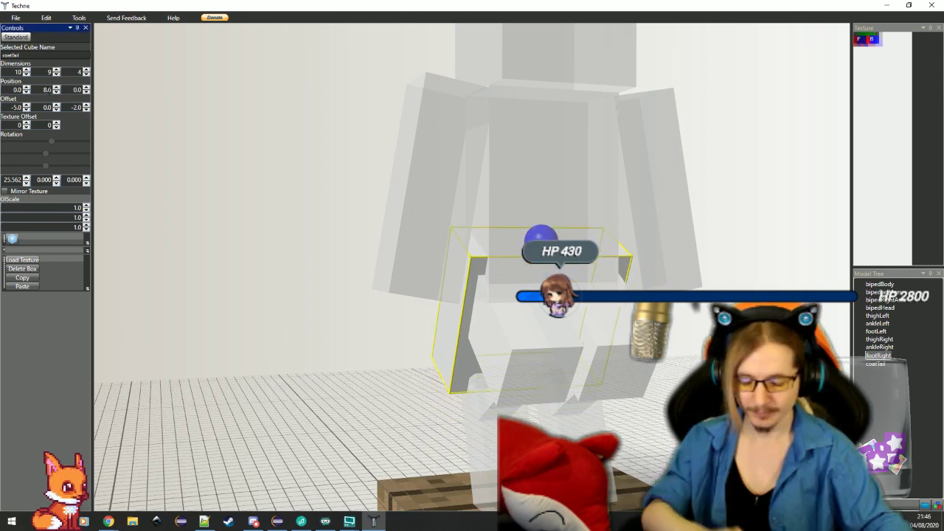
double_click(50, 90)
type("9.5")
key("Return")
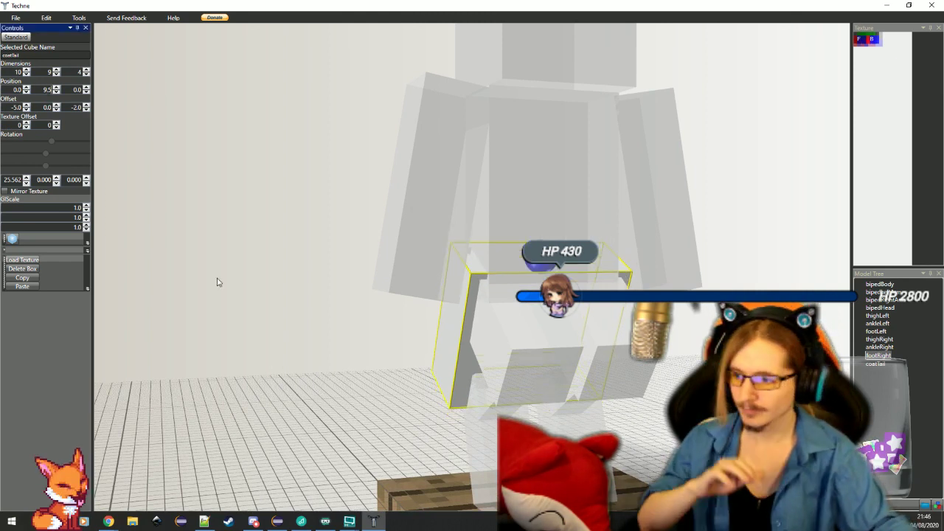
Step: Set coatTail's depth to 5 and its Z offset to -3.0
mouse_move(360, 358)
left_mouse_down()
mouse_move(464, 371)
mouse_move(401, 350)
mouse_move(444, 356)
mouse_move(344, 350)
left_mouse_up()
scroll(344, 350, "down", 5)
mouse_move(554, 347)
left_mouse_down()
mouse_move(506, 346)
mouse_move(542, 357)
left_mouse_up()
left_click(558, 336)
scroll(183, 232, "up", 5)
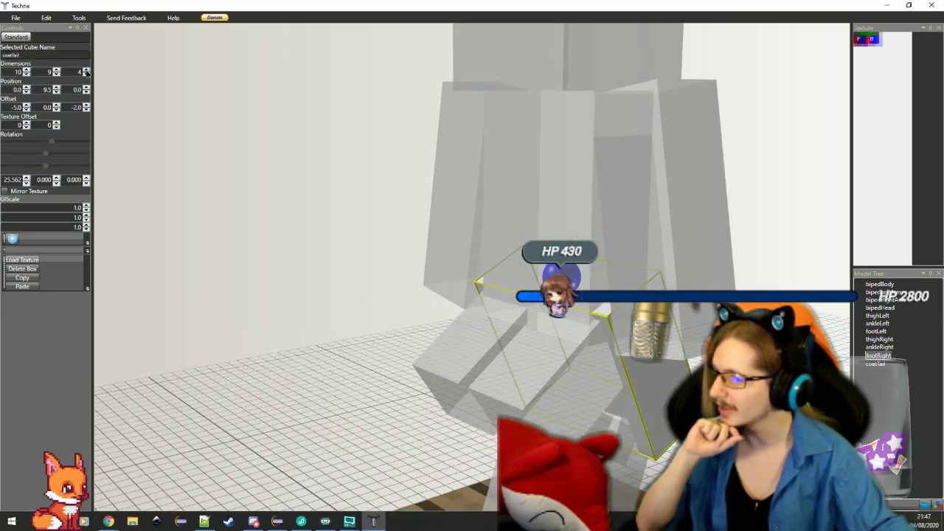
left_click(87, 69)
left_click(86, 110)
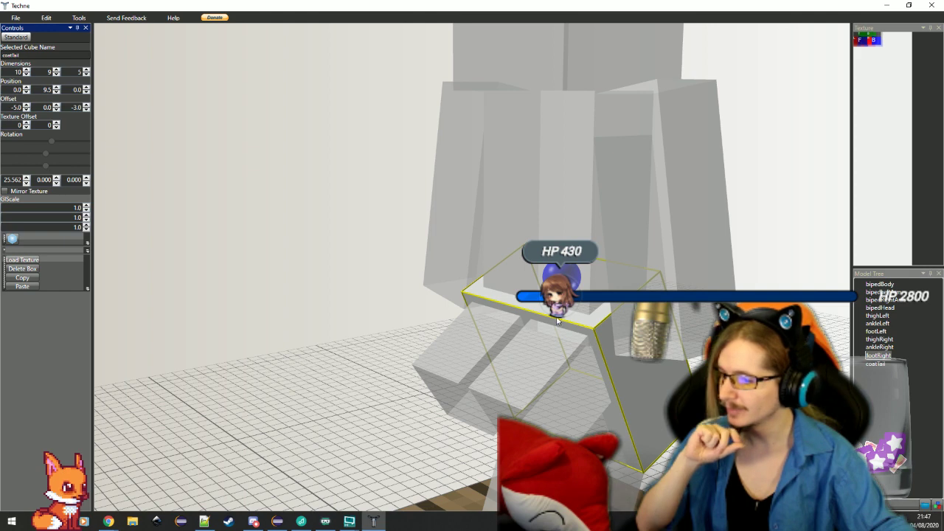
Step: Set coatTail's depth to 4 and adjust its Z offset to fit, leaving the cube deselected
left_click(85, 75)
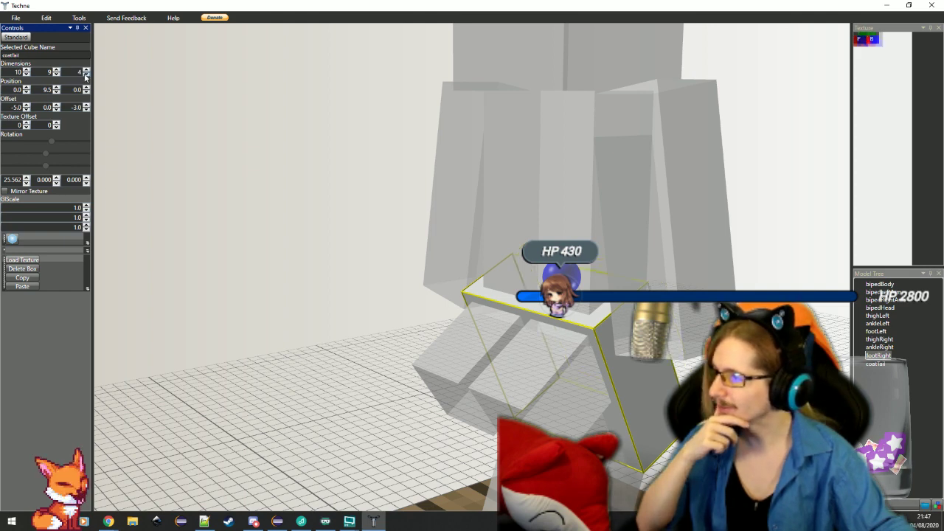
left_click(87, 106)
left_click(389, 353)
Step: Examine the whole character model from the front, back and sides to judge the coat tail, arms and legs
left_click_drag(357, 332, 373, 301)
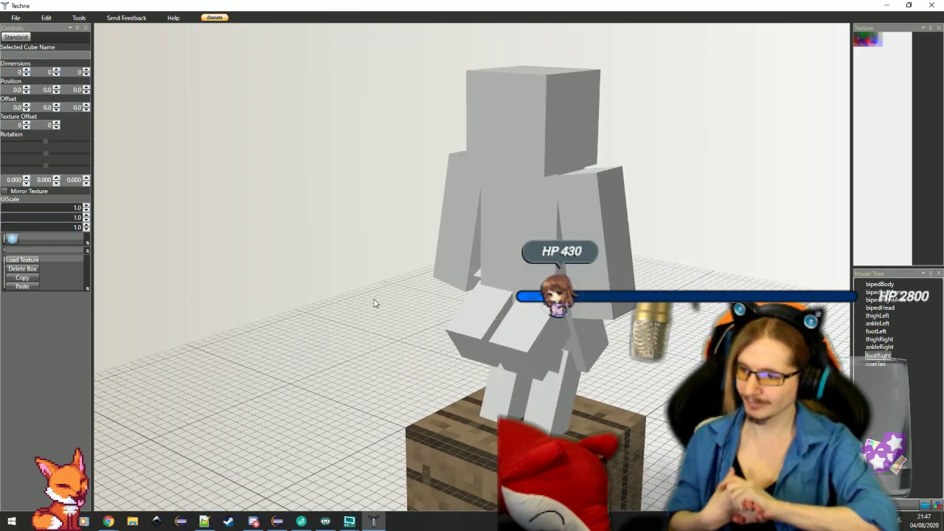
left_click_drag(375, 302, 583, 65)
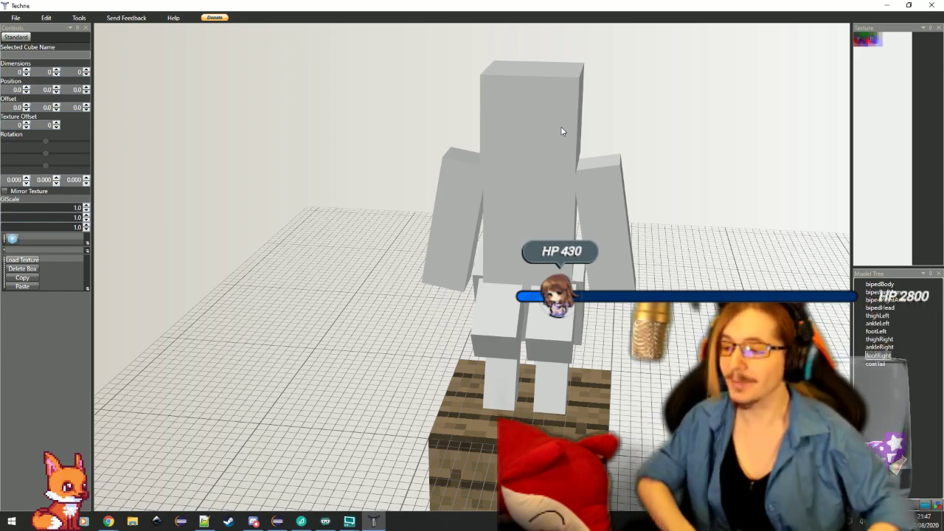
left_click_drag(561, 131, 618, 274)
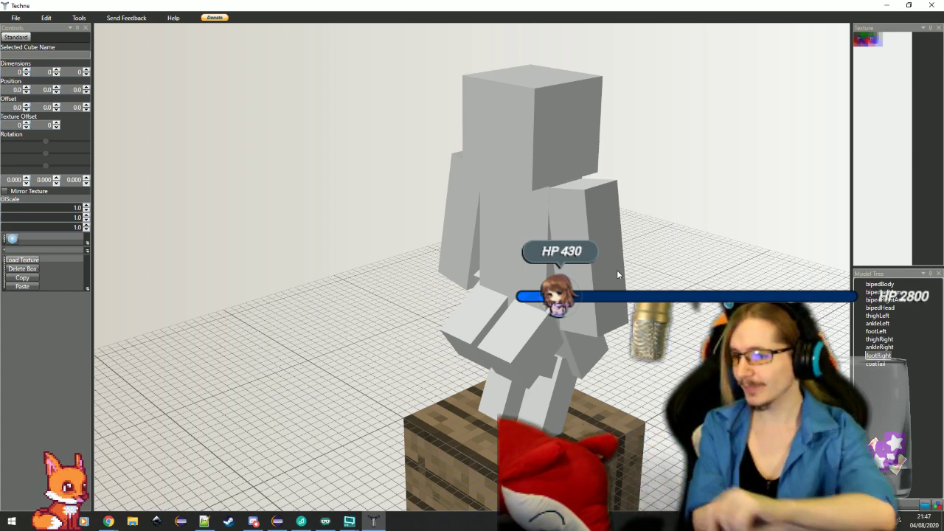
left_click_drag(617, 270, 484, 323)
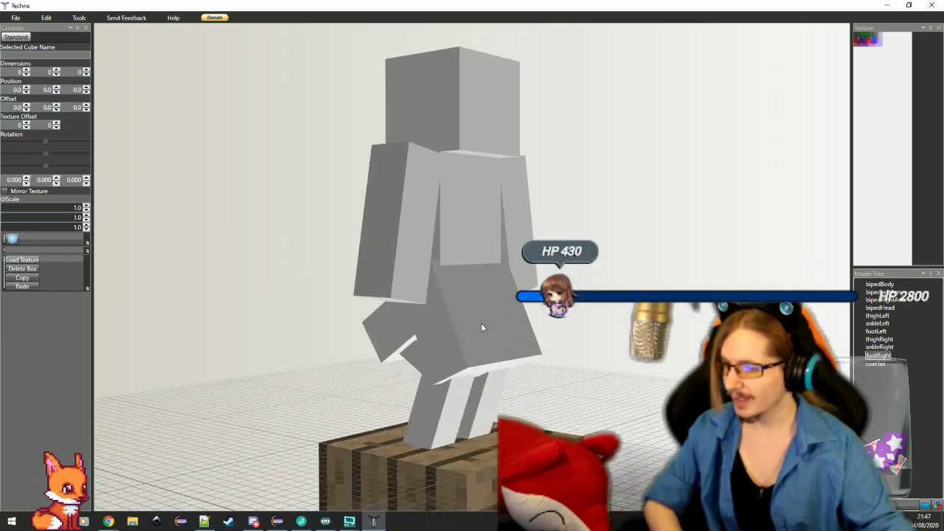
left_click_drag(520, 389, 516, 370)
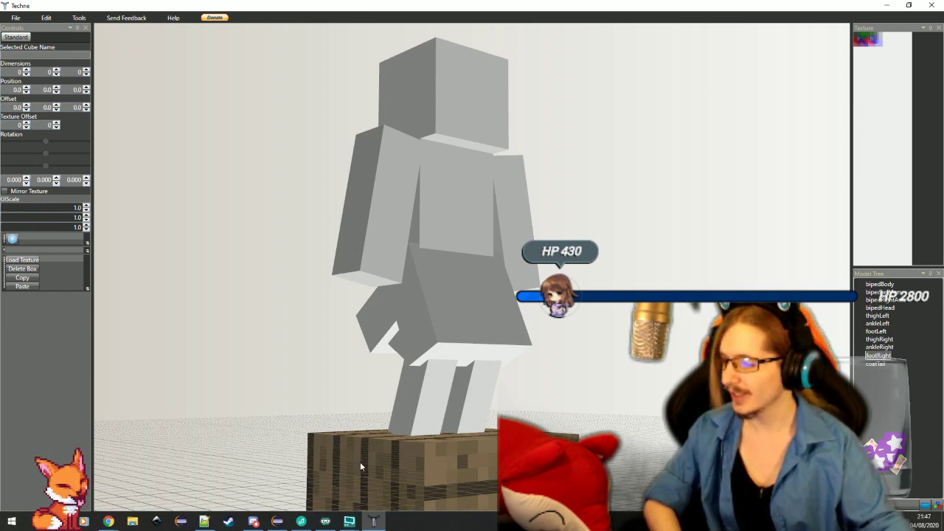
mouse_move(325, 444)
left_mouse_down()
mouse_move(354, 442)
mouse_move(335, 441)
left_mouse_up()
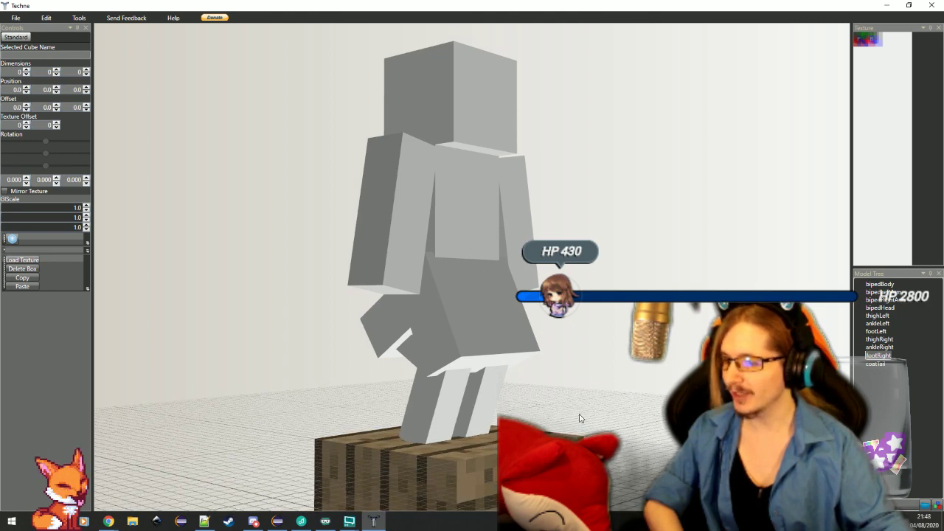
left_click_drag(564, 404, 613, 424)
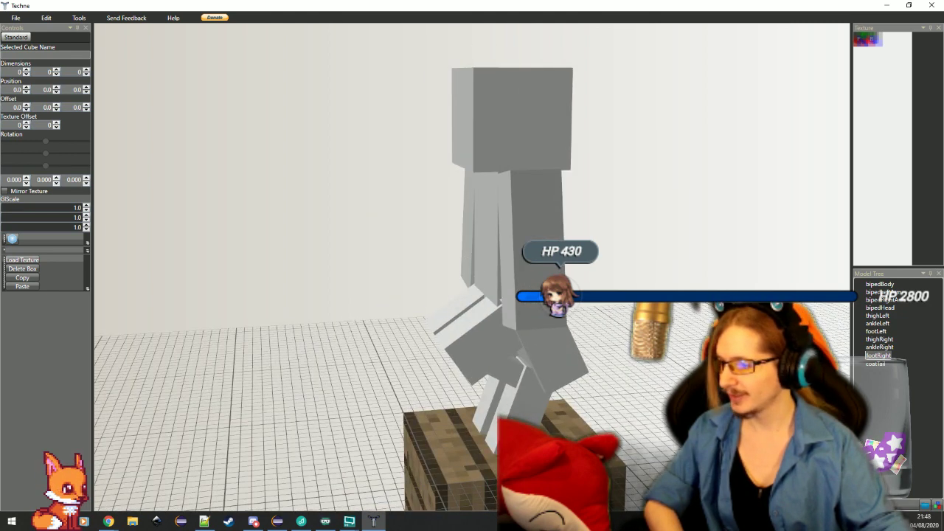
left_click_drag(647, 389, 329, 420)
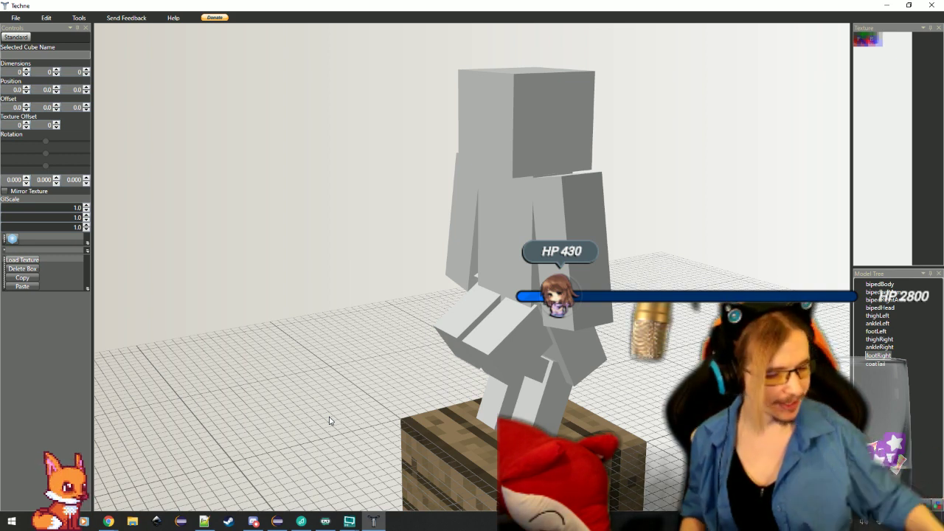
left_click_drag(352, 368, 655, 398)
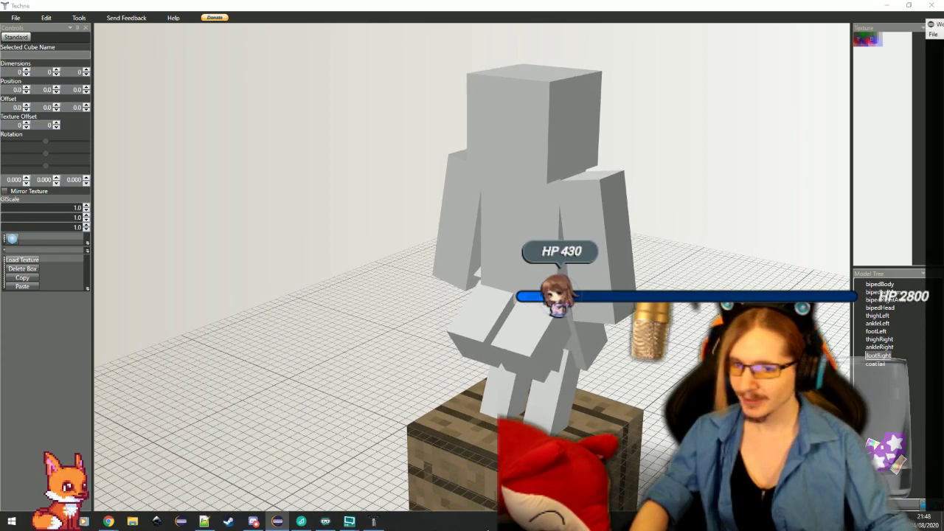
Step: Switch to Eclipse and close the ModelChangelingBiped.java and ModelBiped.class files to return to VOEntities.java
left_click(277, 521)
double_click(327, 48)
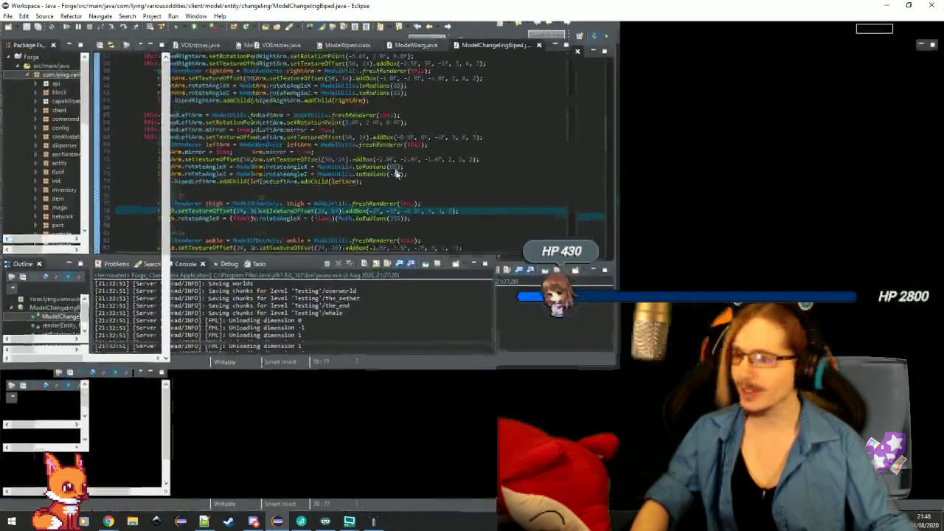
left_click(442, 46)
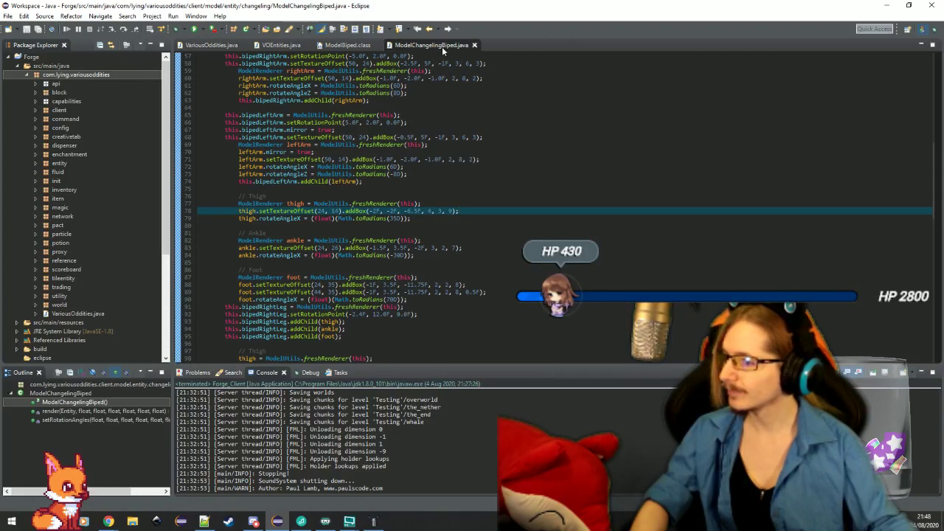
left_click(475, 45)
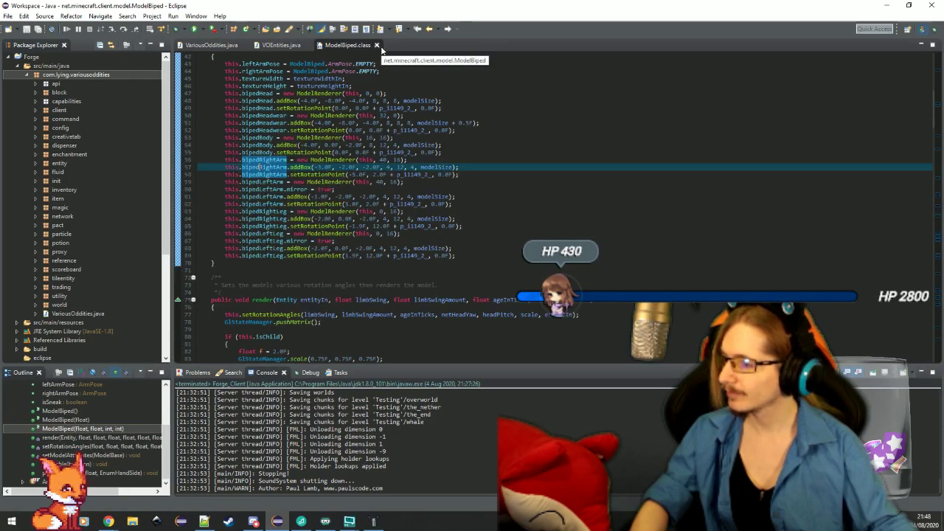
left_click(377, 45)
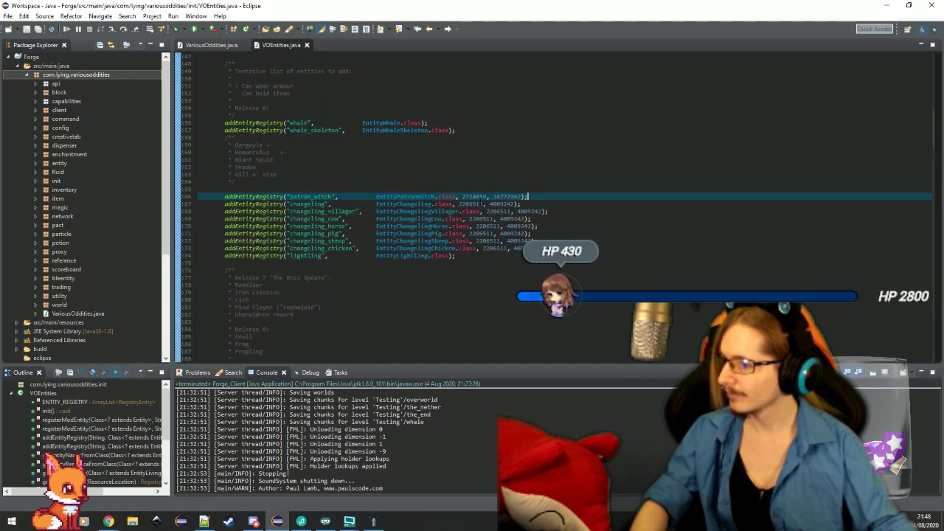
Step: Below the patron_witch entry, add an addEntityRegistry call for "patron_kirin" with EntityPatronKirin.class, aligned with the neighbouring lines
key("Return")
type("a")
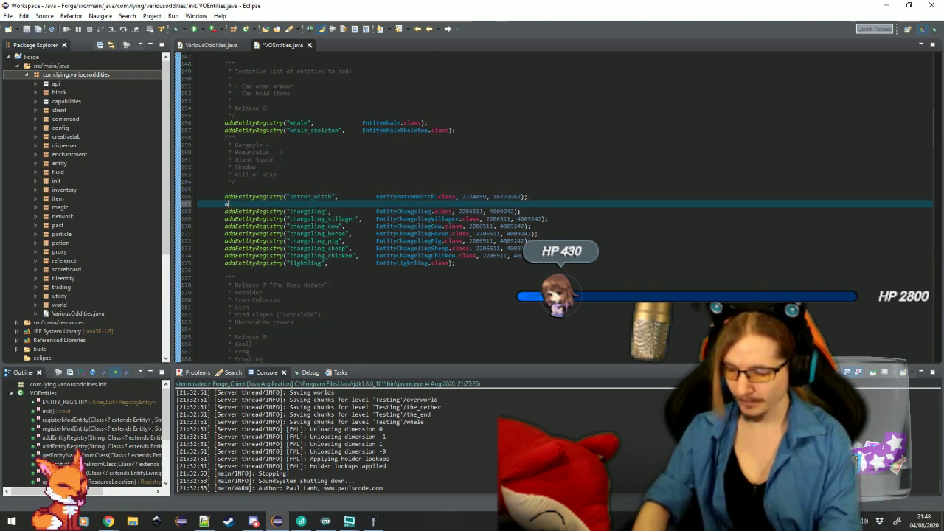
type("ddEntityRegistry(\"patron_kirin\"")
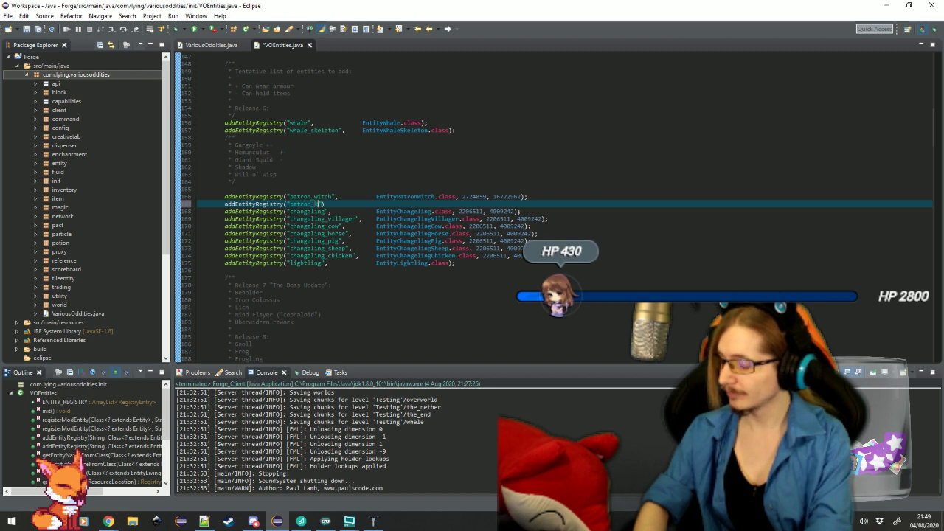
type(",    EntityPatronKirin.class")
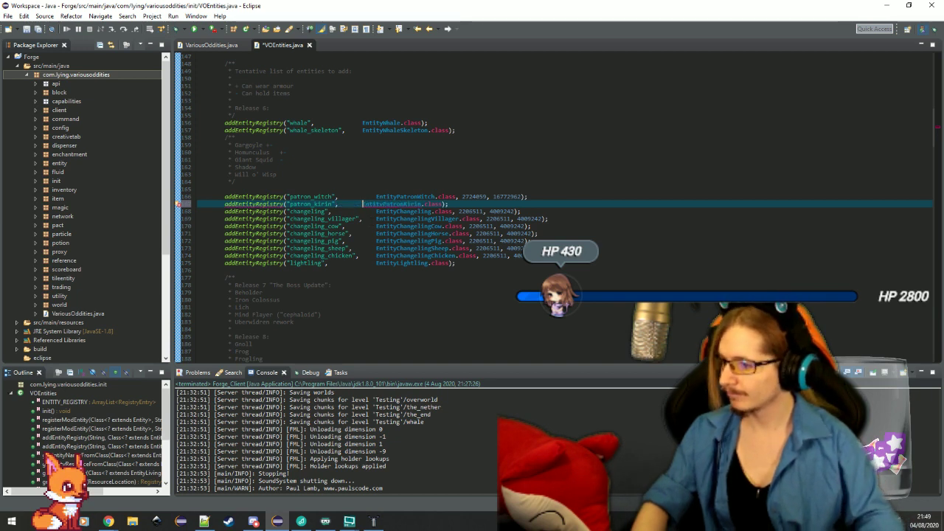
Step: Create a new Java class EntityPatronKirin in the entity.patron package with EntityArchFey as its superclass
double_click(58, 165)
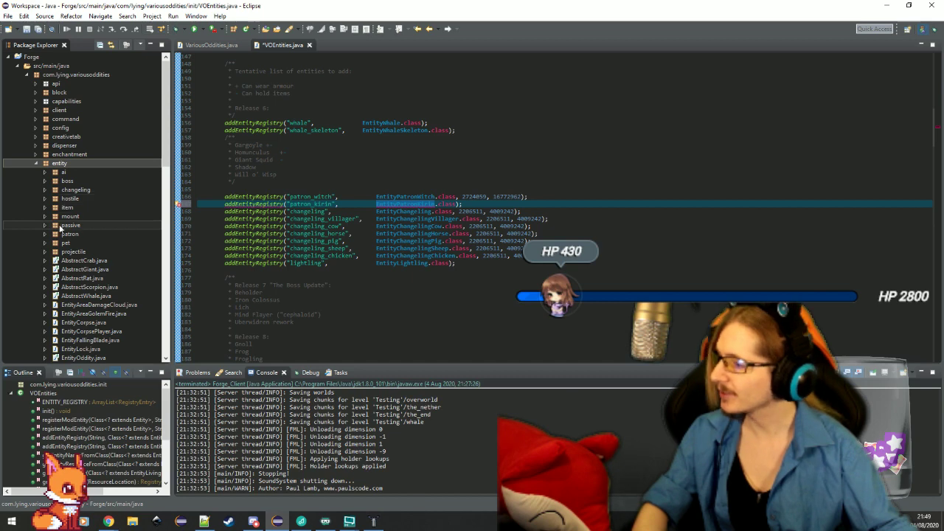
double_click(71, 235)
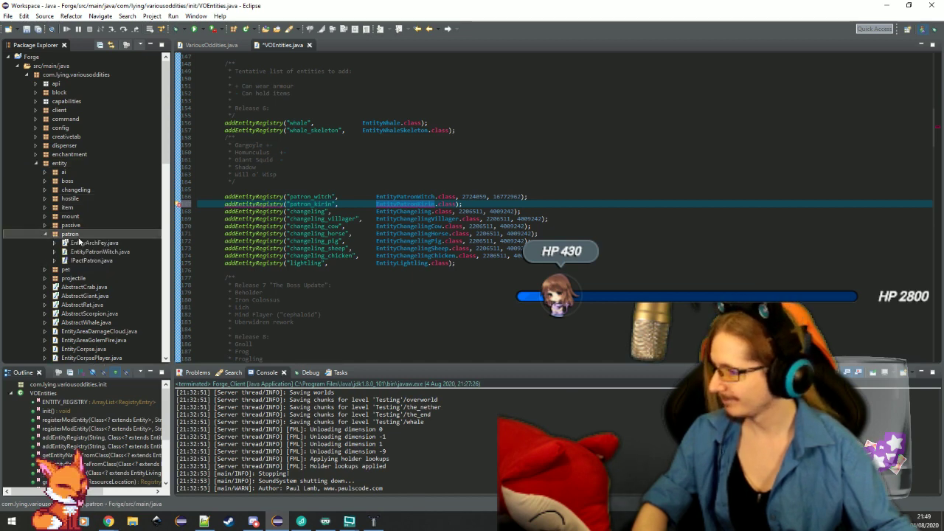
right_click(74, 235)
mouse_move(114, 208)
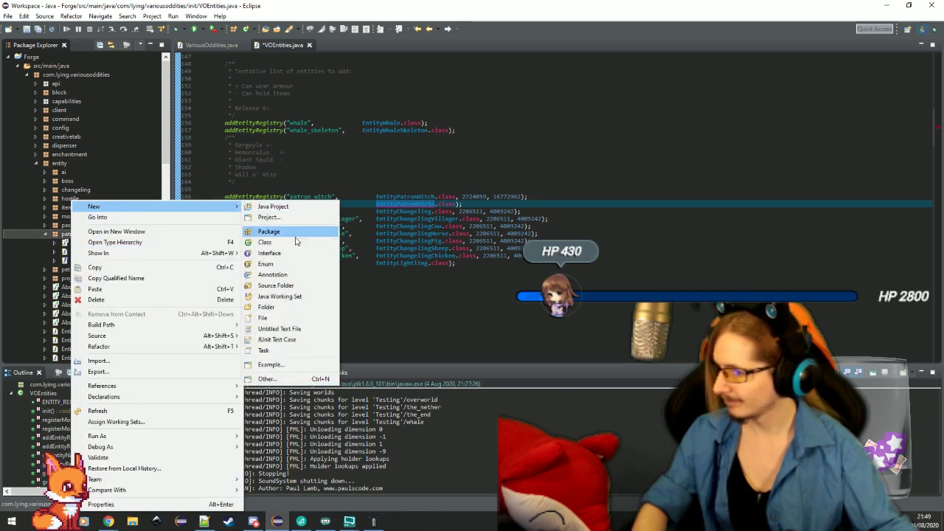
left_click(296, 241)
type("EntityPatronKirin")
left_click(574, 194)
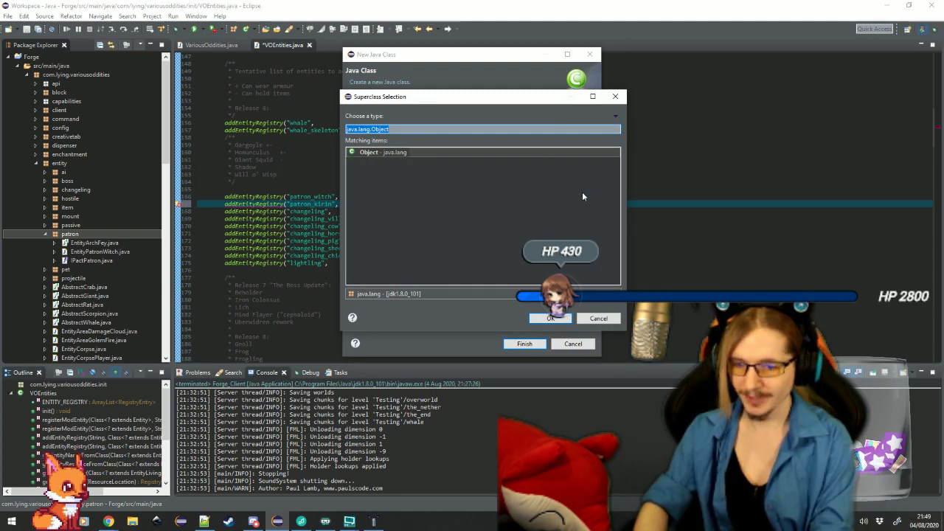
type("EntityAr")
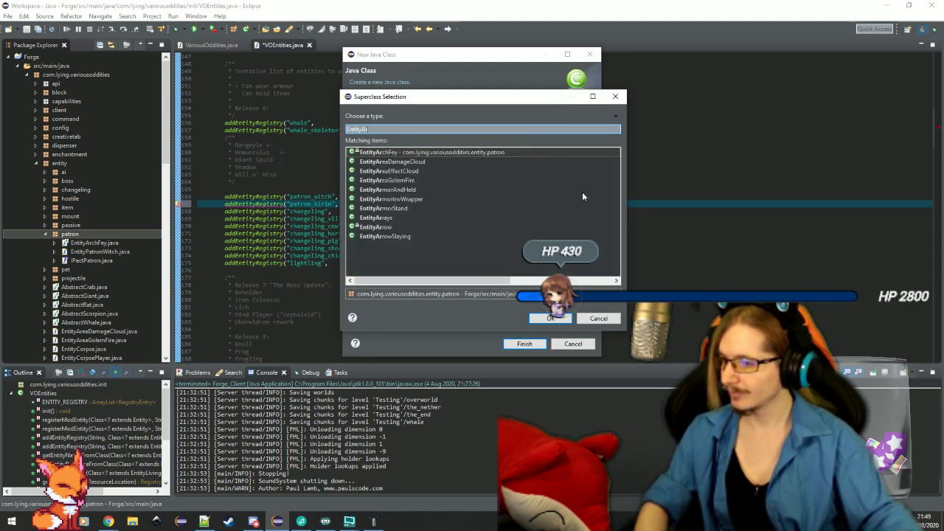
double_click(511, 154)
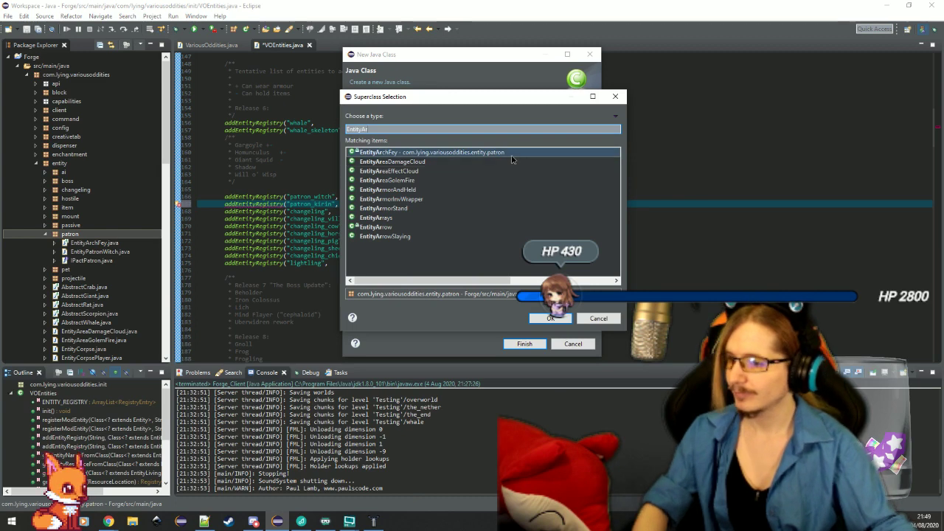
left_click(530, 342)
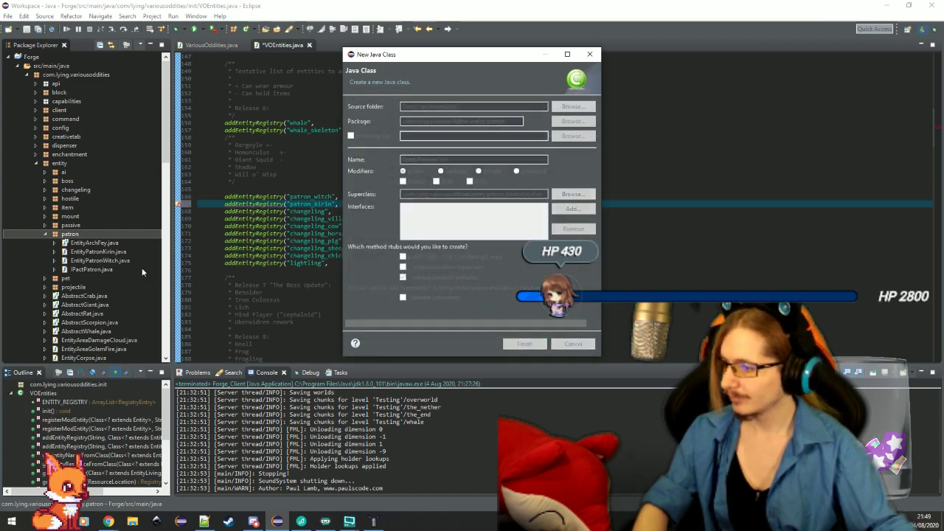
Step: Using EntityPatronWitch.java as reference, make EntityPatronKirin implement IPactPatron, with the class's opening brace on its own line
double_click(87, 261)
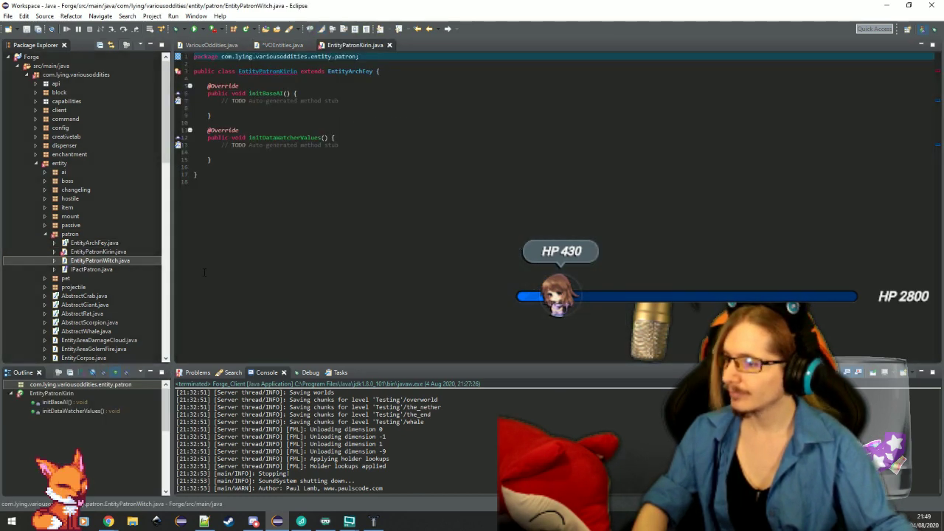
left_click(530, 87)
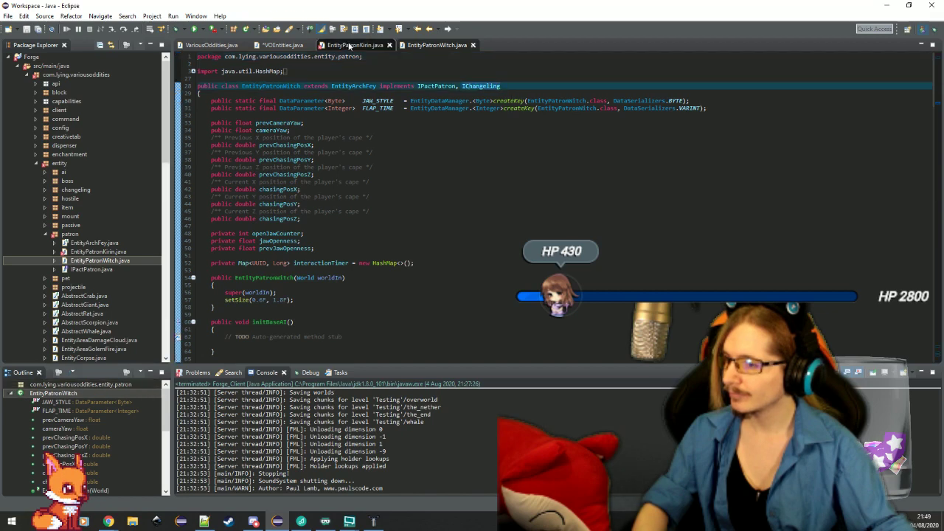
left_click(354, 45)
left_click(399, 70)
key("Left")
key("BackSpace")
key("Return")
key("Left")
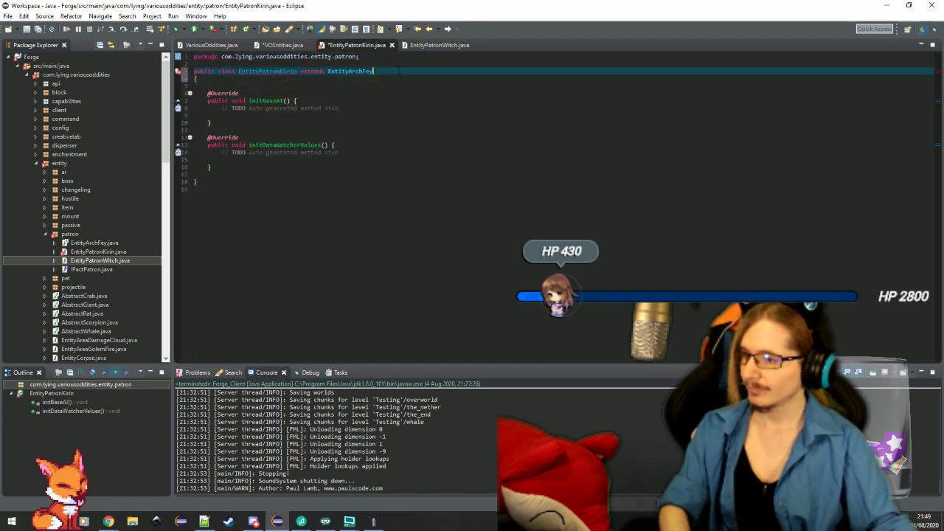
type("implements IPactPatron")
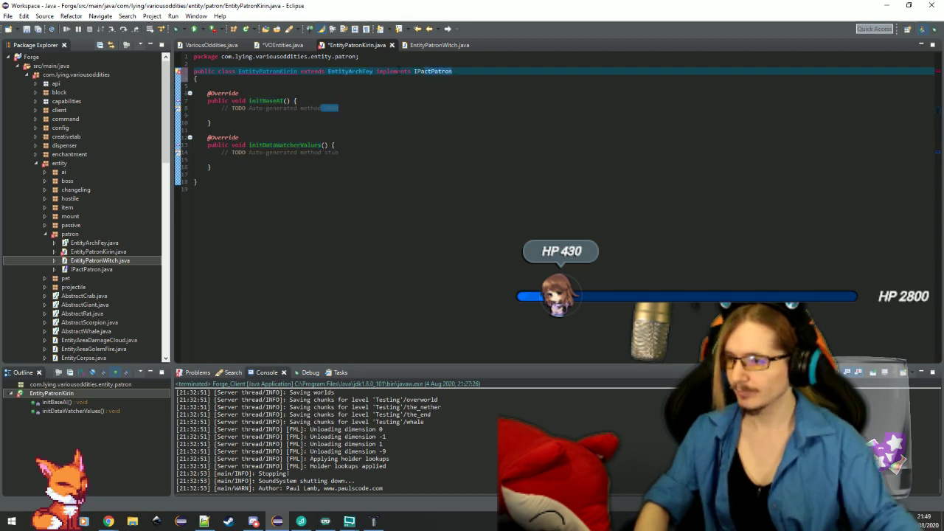
Step: Delete the auto-generated initBaseAI and initDataWatcherValues methods from EntityPatronKirin, leaving the class body empty
left_click(461, 46)
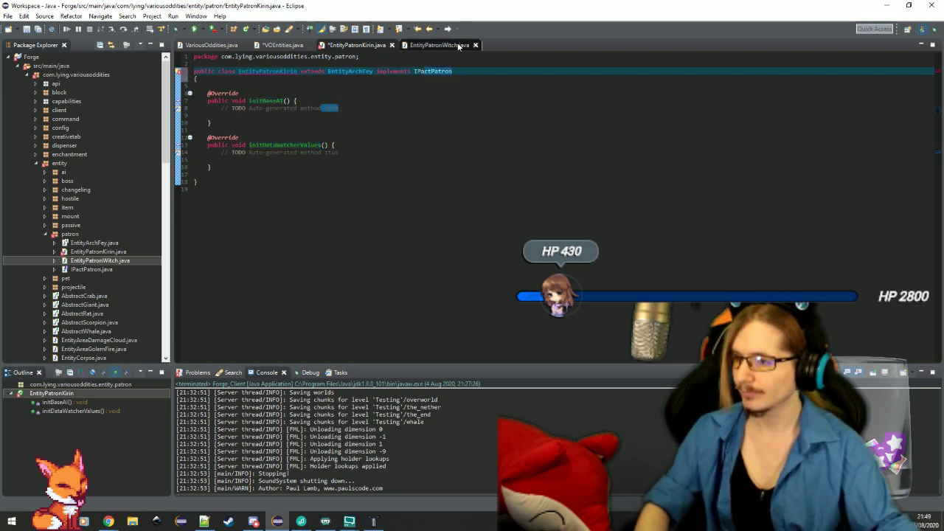
left_click(357, 44)
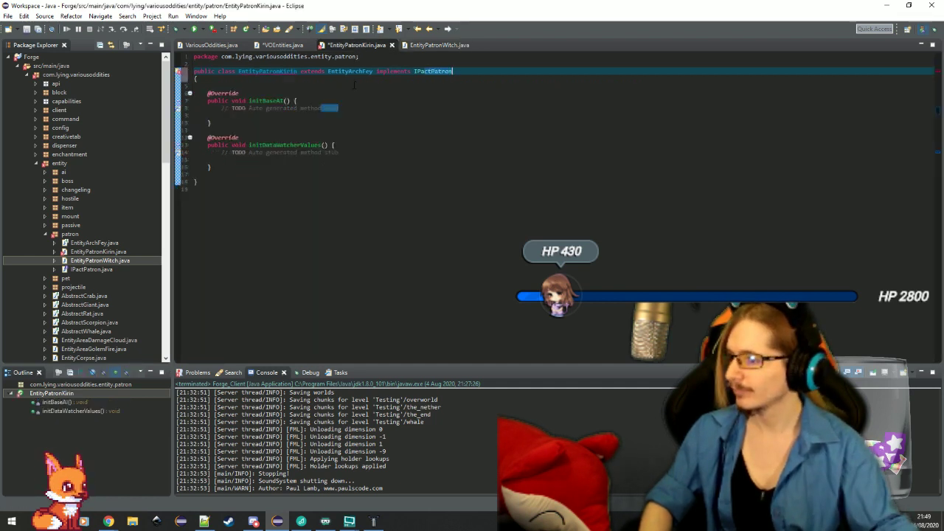
left_click(306, 102)
left_click_drag(346, 174, 349, 85)
key("Delete")
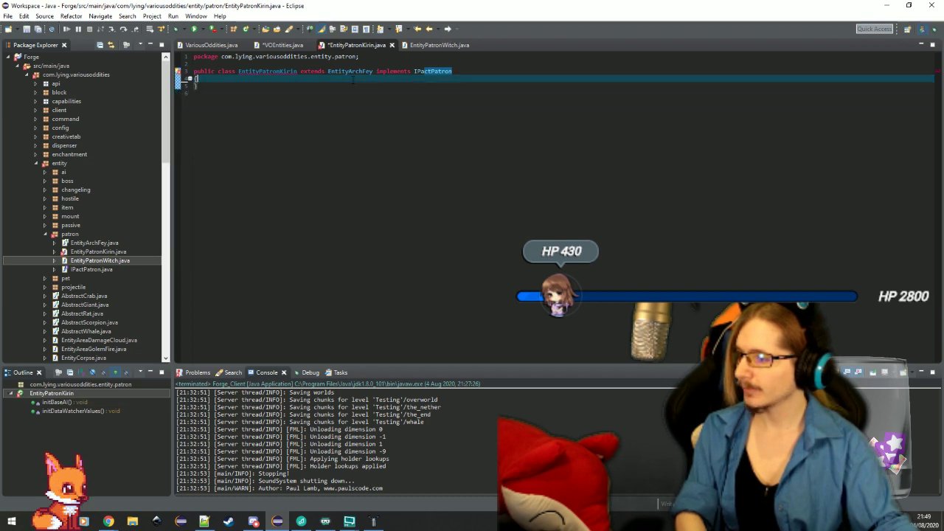
Step: Apply quick fixes to EntityPatronKirin that add the World constructor and the unimplemented inherited methods
mouse_move(288, 73)
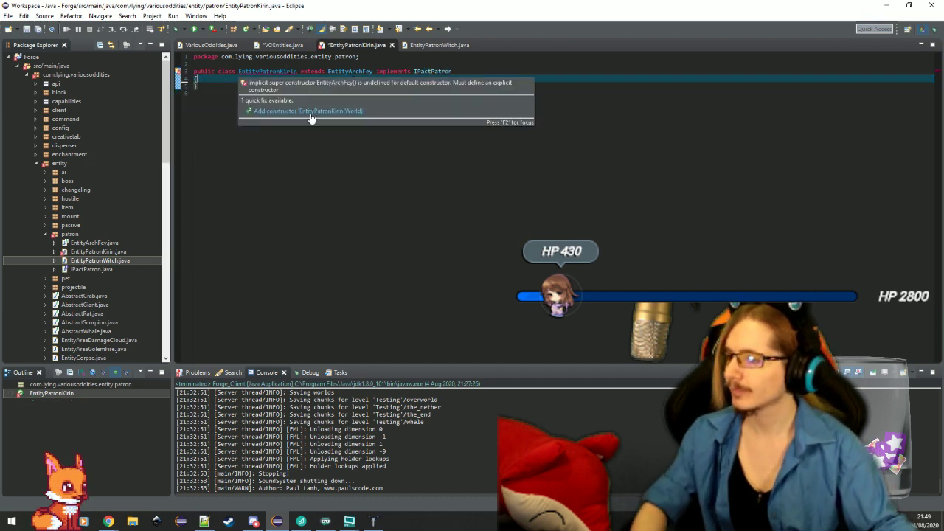
left_click(318, 110)
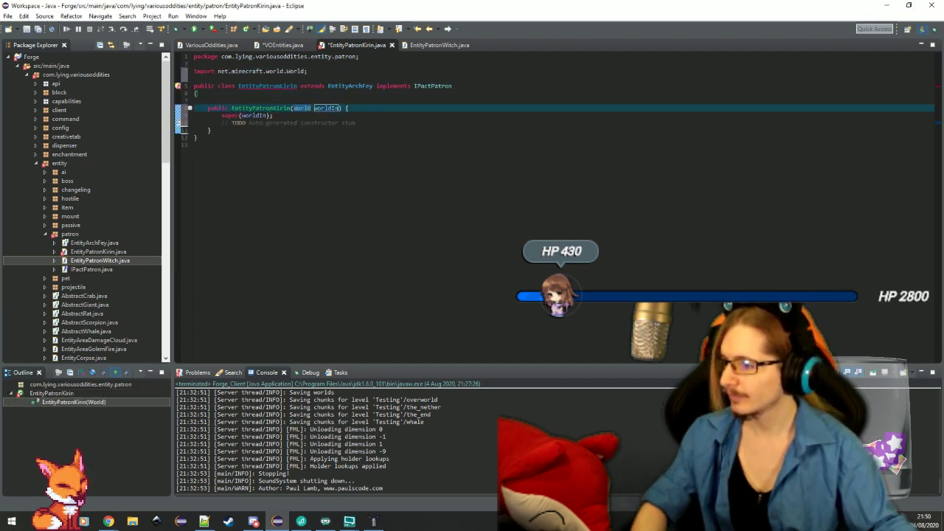
mouse_move(284, 86)
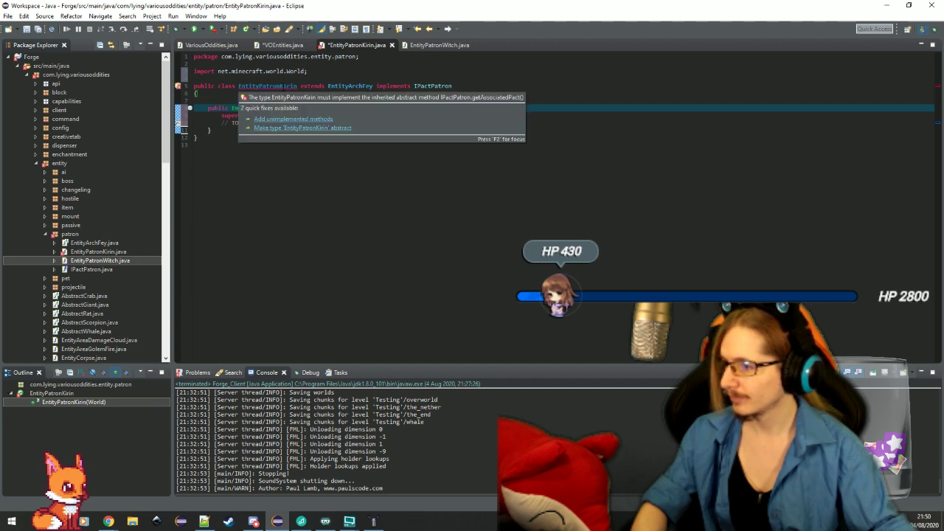
left_click(304, 120)
Step: Make getAssociatedPact in EntityPatronKirin return DefaultPacts.KIRIN, letting code completion add the DefaultPacts import
double_click(253, 181)
type("P")
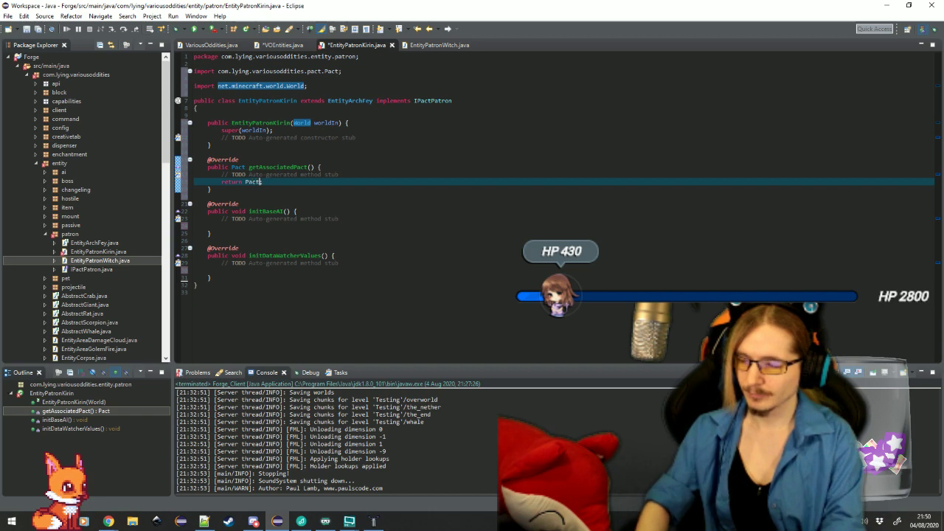
type("act.;")
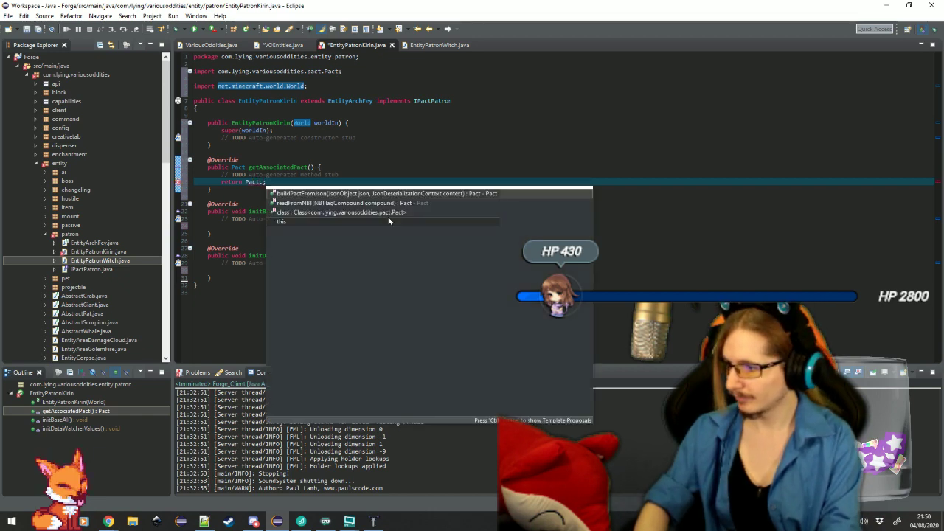
key("BackSpace")
type("De")
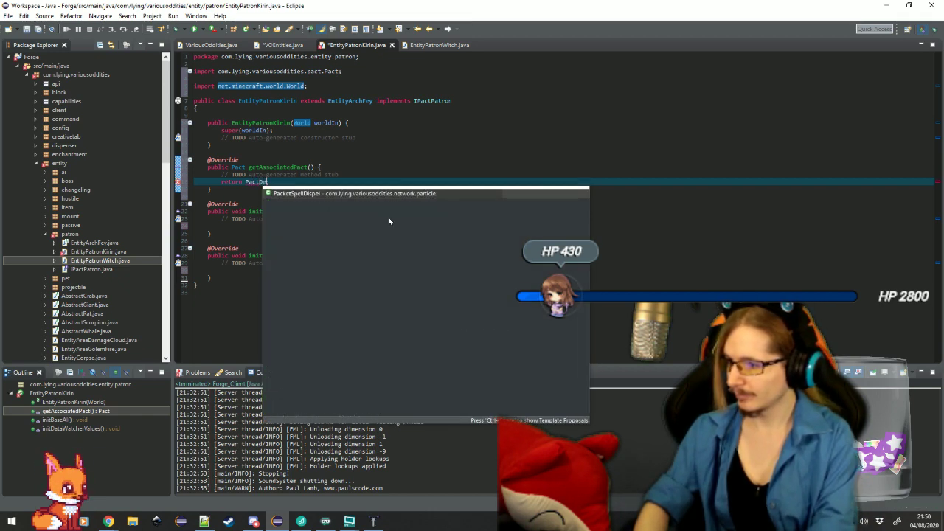
key("BackSpace")
key("BackSpace")
key("BackSpace")
key("BackSpace")
key("BackSpace")
key("BackSpace")
type("Def")
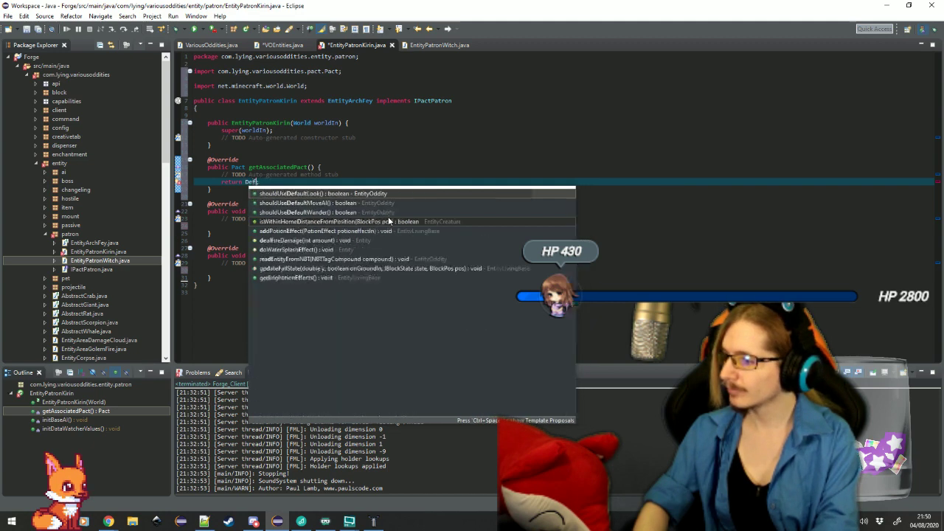
type("au")
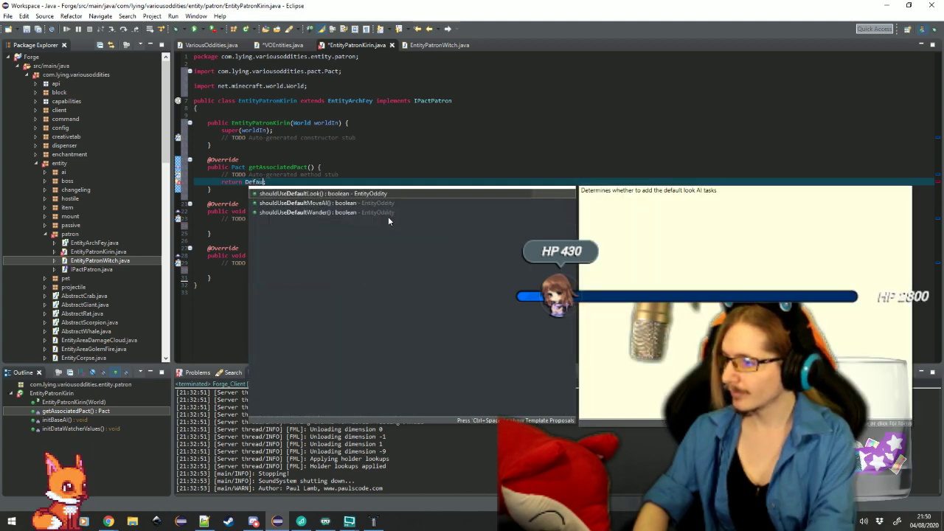
type("ltPacts.;")
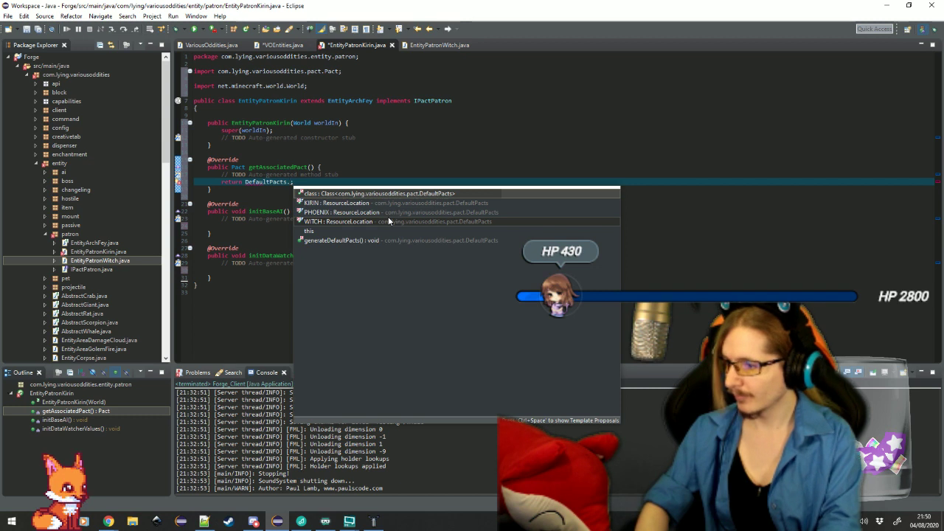
key("Down")
key("Return")
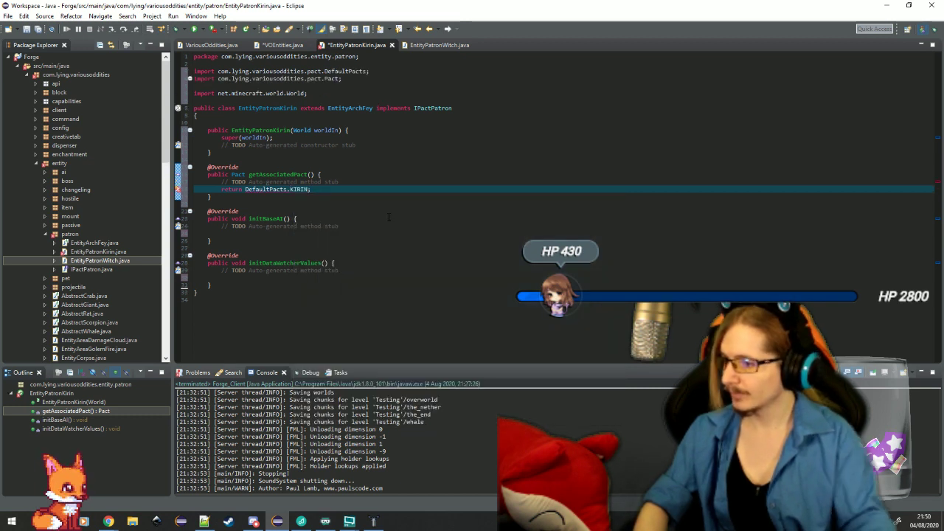
Step: Remove the TODO comment from getAssociatedPact and put the method's opening brace on its own line
left_click_drag(365, 182, 368, 177)
key("BackSpace")
key("Left")
key("Return")
left_click(339, 203)
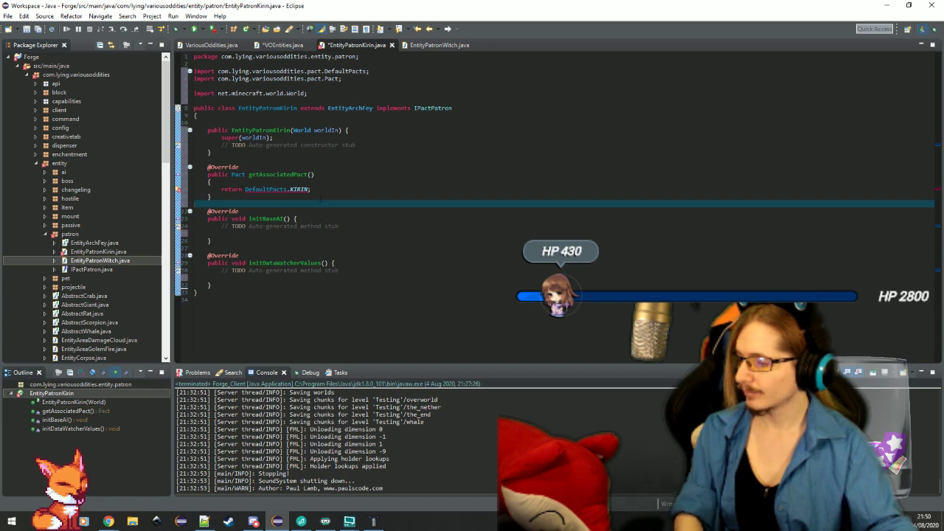
Step: Replace the return statement of EntityPatronKirin's getAssociatedPact with PactHandler.getPact(DefaultPacts.KIRIN), copying the pattern from EntityPatronWitch.java
mouse_move(298, 190)
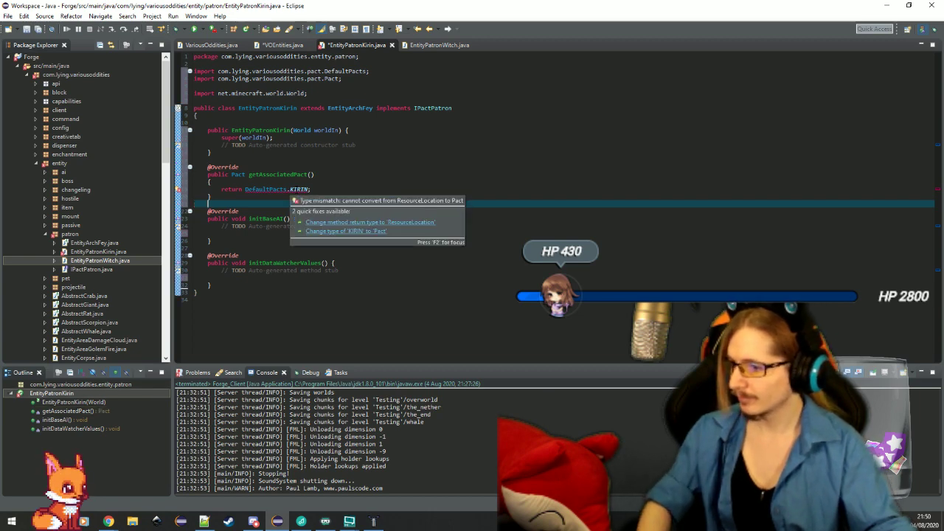
key("Up")
key("Up")
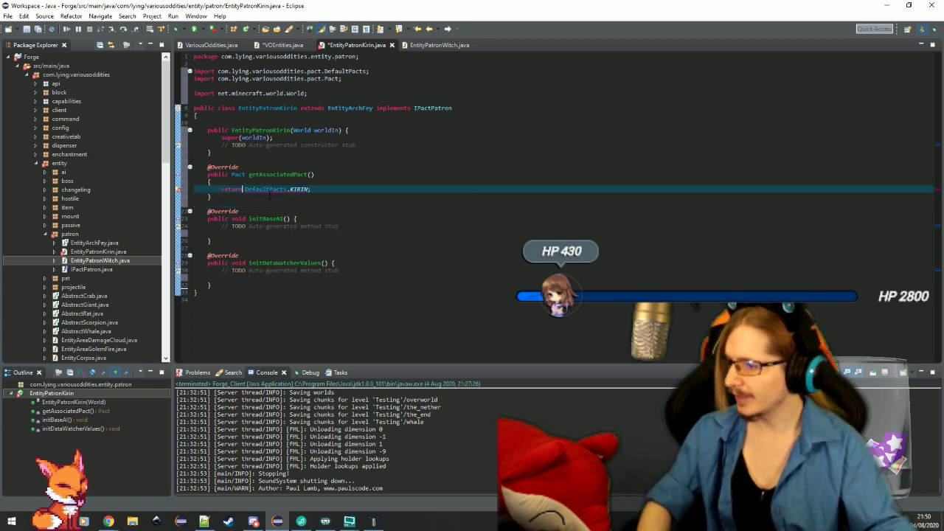
key("ctrl+shift+t")
key("Escape")
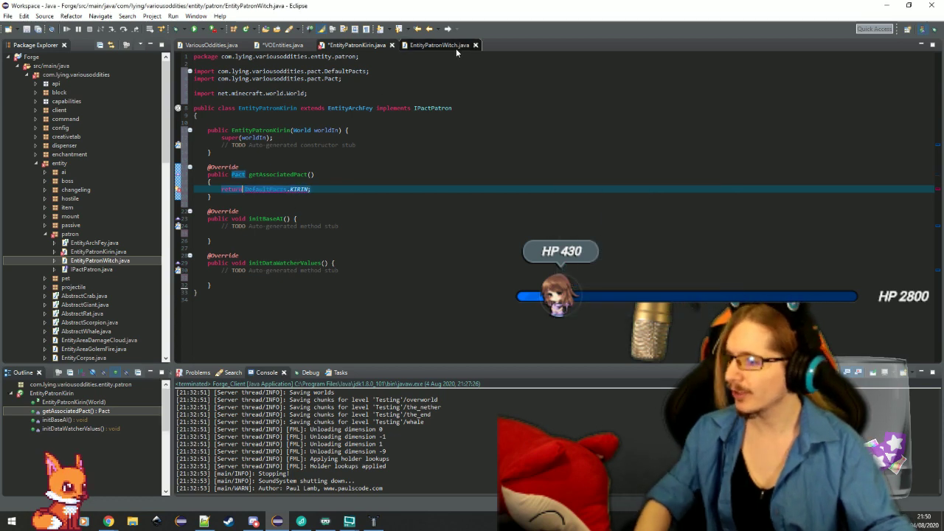
left_click(455, 46)
scroll(103, 463, "down", 8)
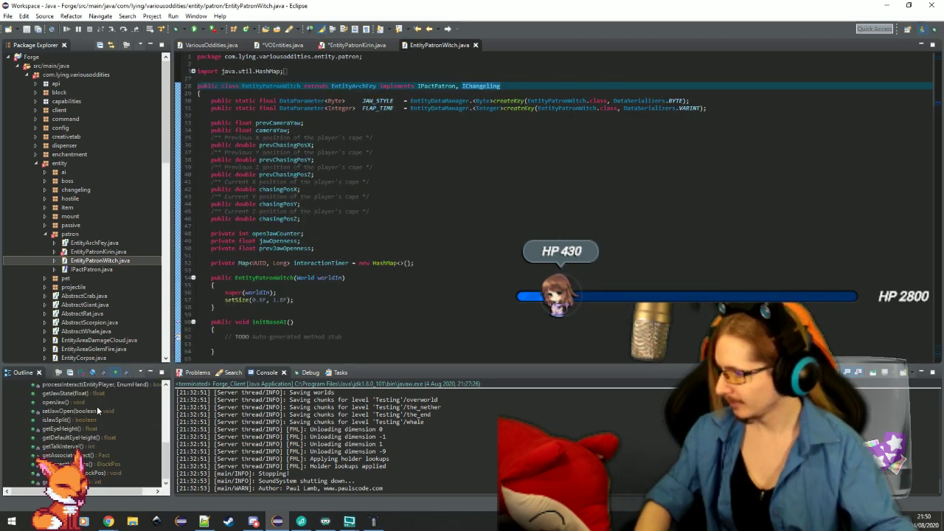
scroll(91, 468, "up", 2)
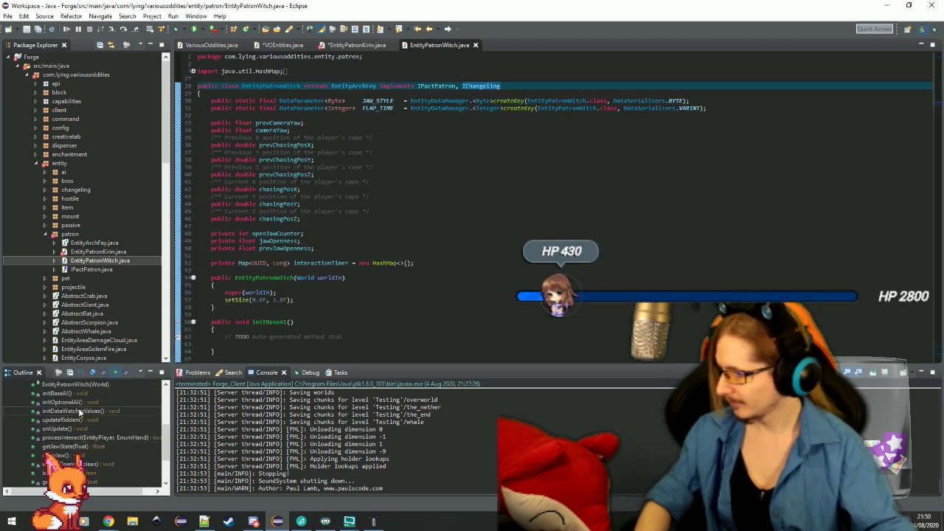
scroll(79, 413, "up", 2)
scroll(68, 459, "down", 4)
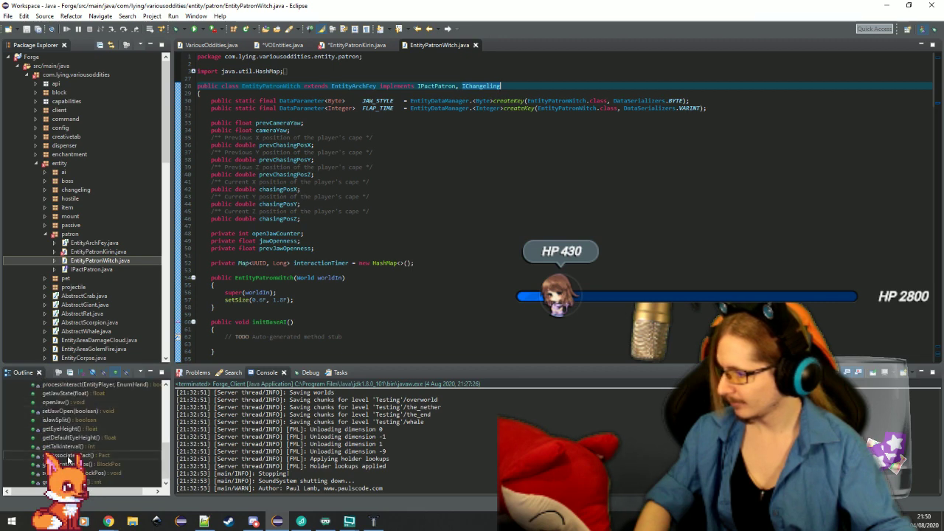
left_click(68, 456)
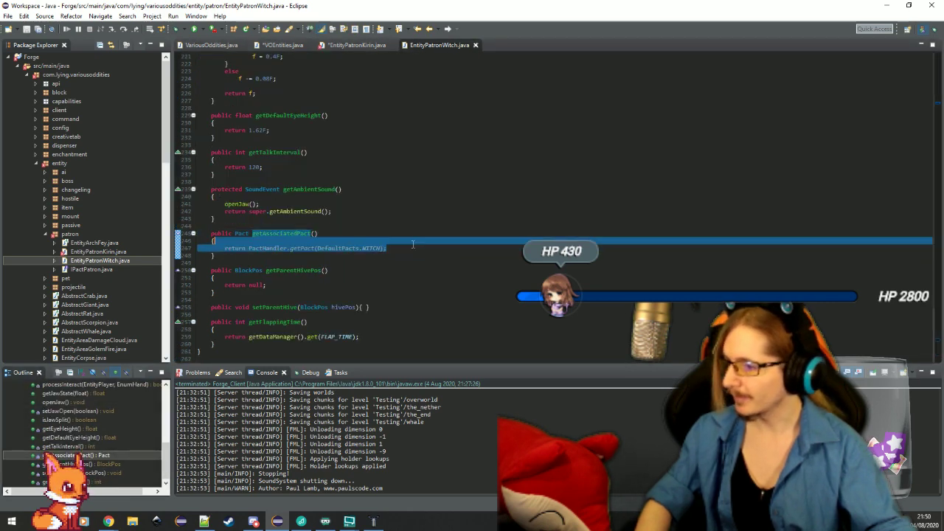
left_click(348, 45)
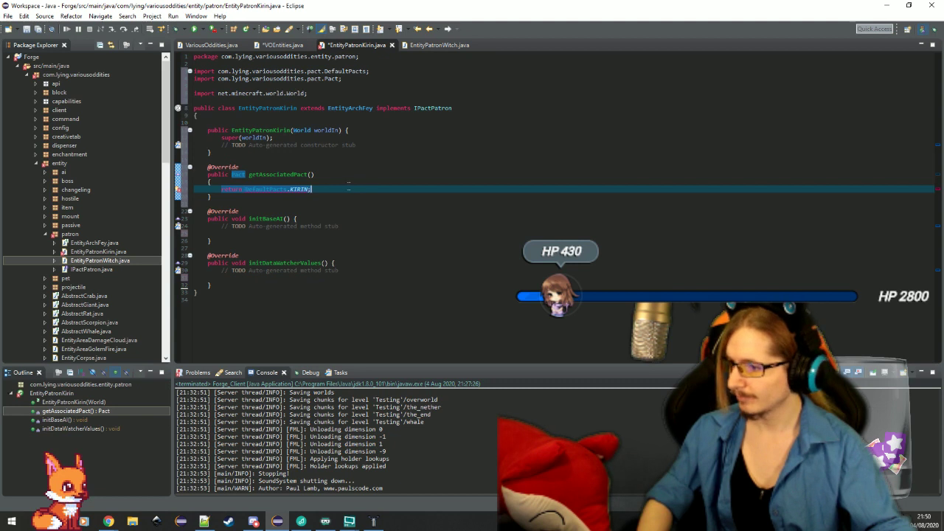
type("return PactHandler.getPact(DefaultPacts.WITCH);")
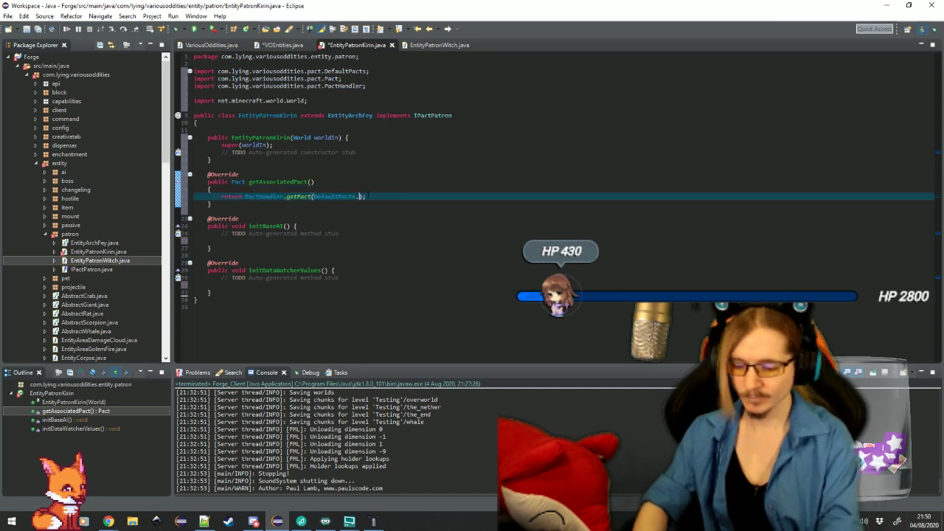
type("KIRIN")
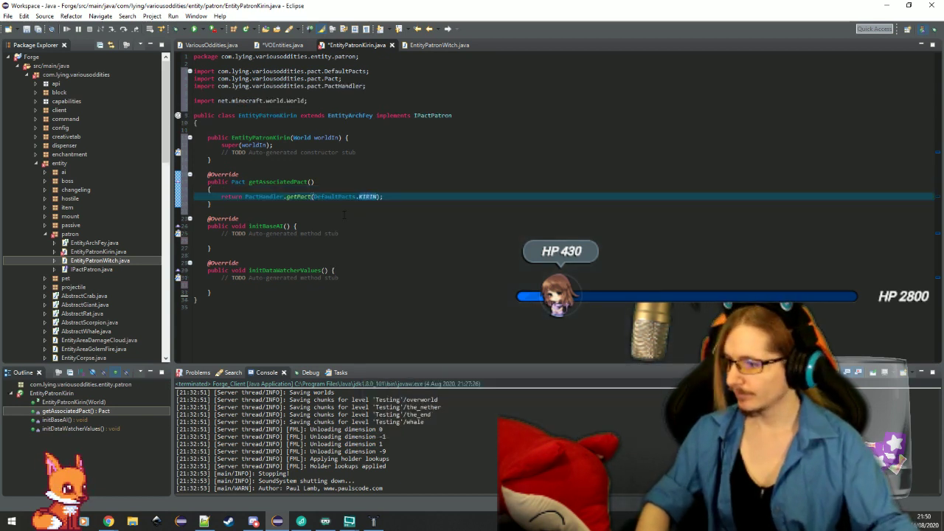
left_click(294, 226)
key("Return")
left_click(328, 277)
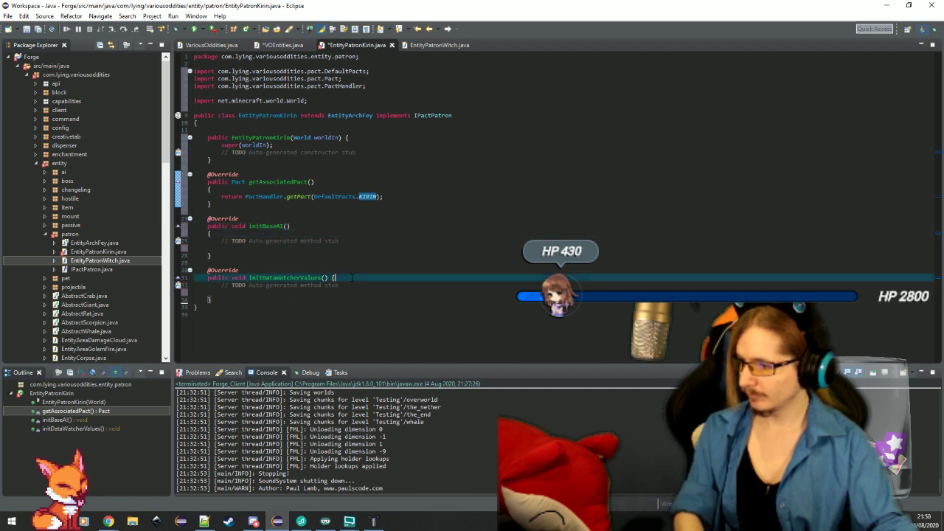
key("Return")
left_click(338, 292)
left_click_drag(339, 292, 299, 258)
key("BackSpace")
key("BackSpace")
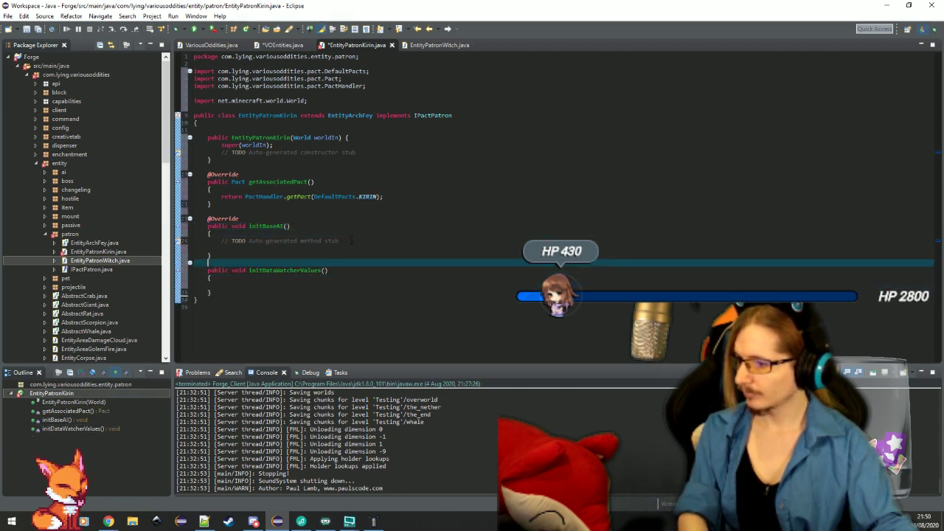
triple_click(310, 241)
key("BackSpace")
left_click_drag(239, 219, 317, 207)
key("BackSpace")
left_click_drag(239, 174, 317, 163)
key("BackSpace")
Step: Put the EntityPatronKirin constructor's opening brace on its own line and delete its TODO comment
left_click(386, 137)
key("Left")
key("BackSpace")
key("Return")
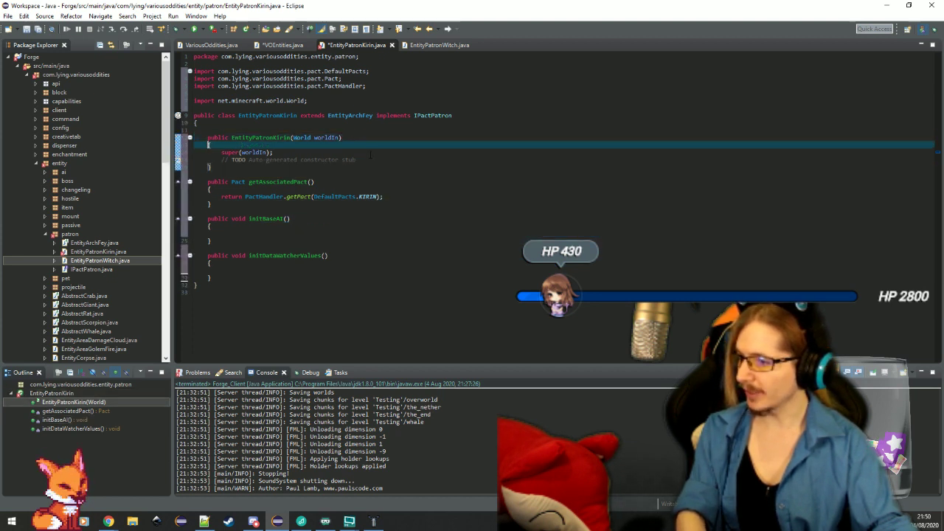
triple_click(368, 158)
key("BackSpace")
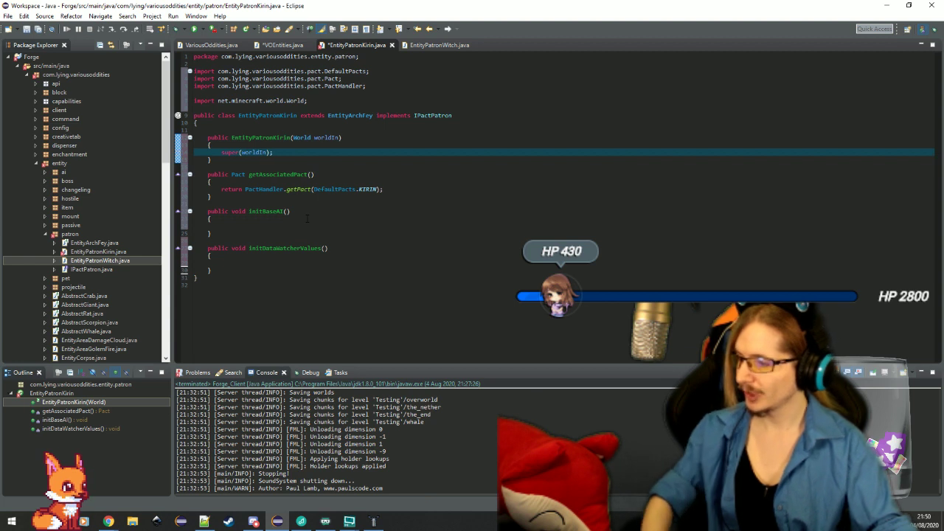
Step: Move the getAssociatedPact method below initDataWatcherValues at the end of the class and save the file
left_click_drag(213, 198, 212, 159)
key("ctrl+c")
key("BackSpace")
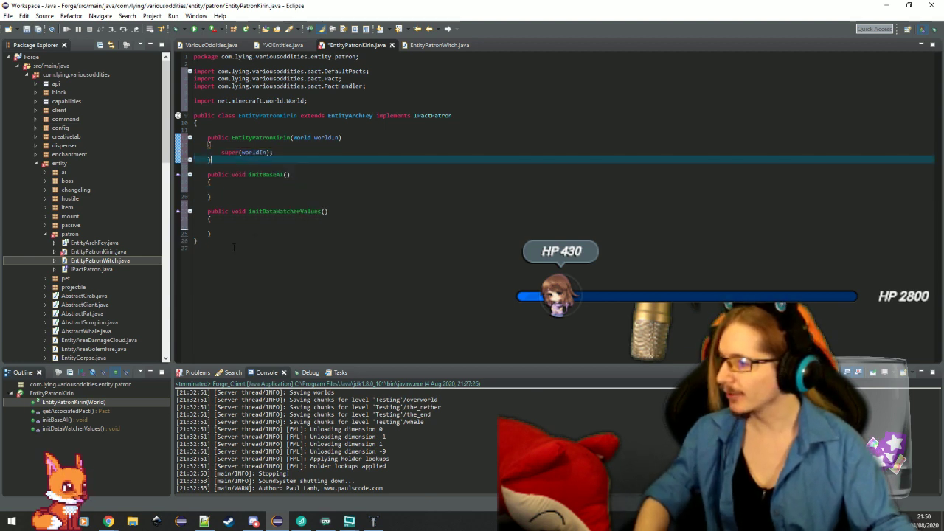
left_click(239, 234)
key("ctrl+v")
left_click(267, 227)
key("ctrl+s")
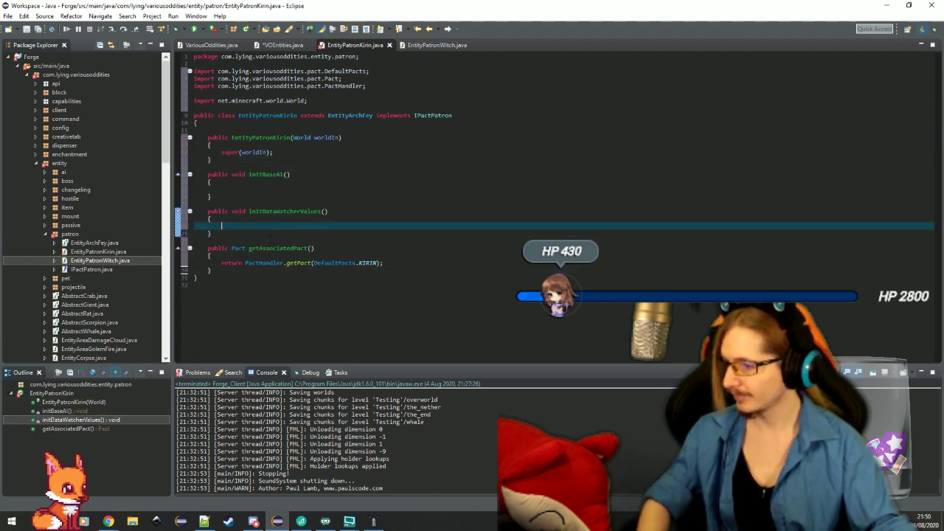
Step: Delete the blank line above the EntityPatronKirin constructor and save the file
left_click(275, 241)
left_click(343, 129)
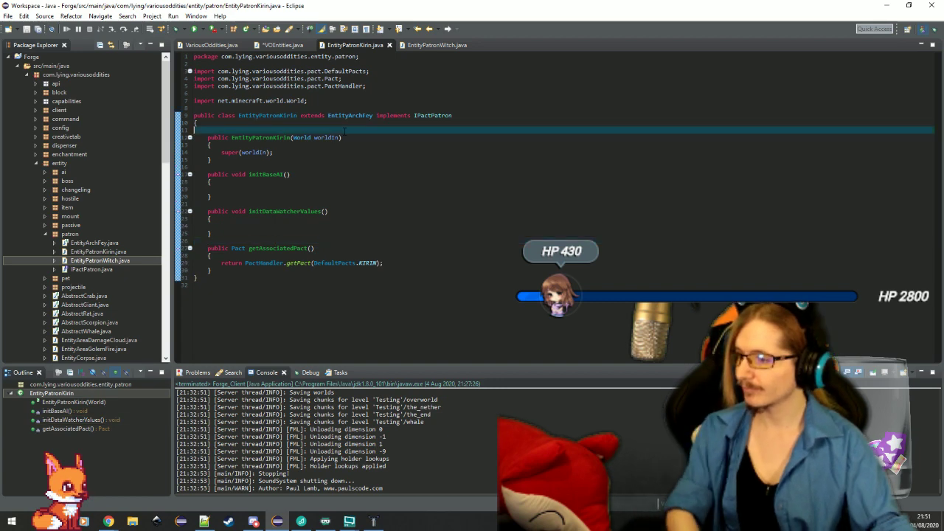
key("BackSpace")
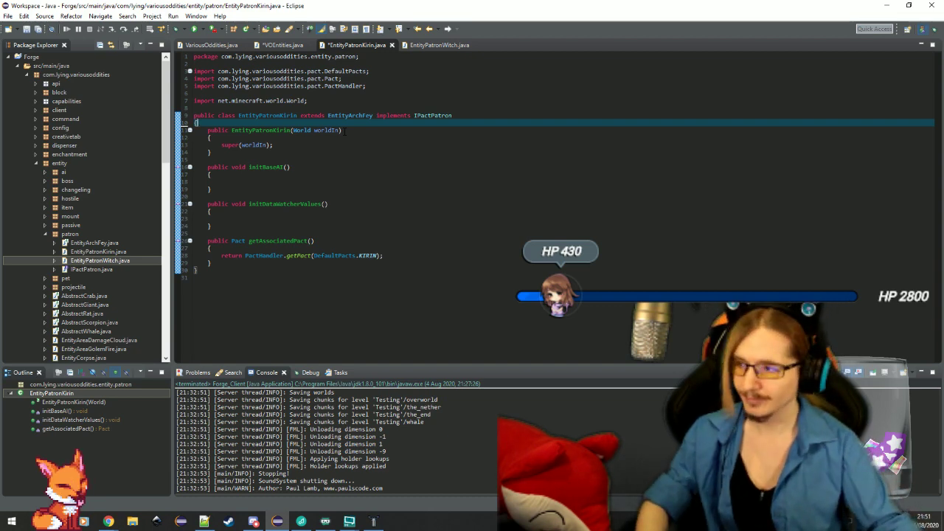
left_click(325, 107)
Step: In VOEntities.java, import EntityPatronKirin from the entity.patron package through the quick fix and save the file
left_click(293, 48)
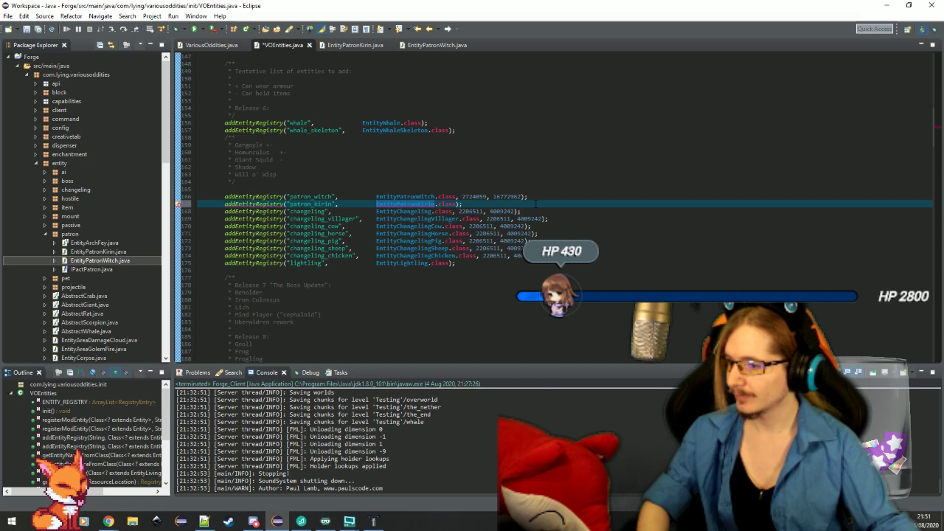
mouse_move(404, 205)
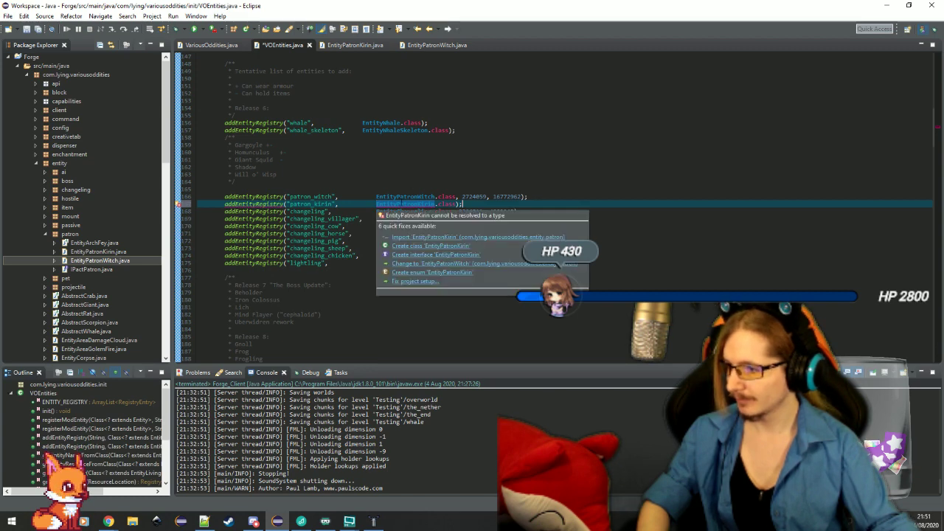
left_click(452, 238)
key("ctrl+s")
Step: Find and open the ClientProxy class in the variousoddities proxy package
key("ctrl+shift+t")
type("clientp")
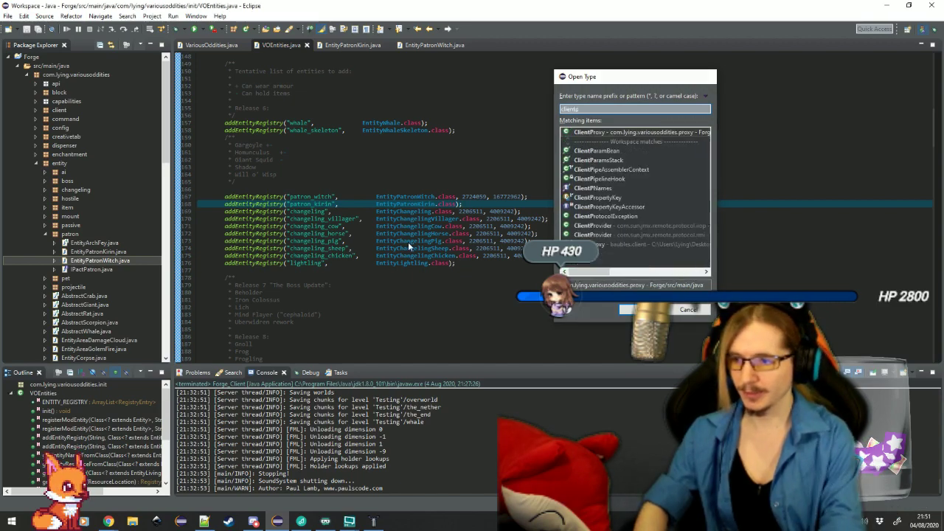
key("Return")
Step: Below the EntityPatronWitch rendering entry in ClientProxy, add a registerEntityRenderingHandler call with EntityPatronKirin.class and RenderPatronKirin::new
scroll(553, 207, "down", 20)
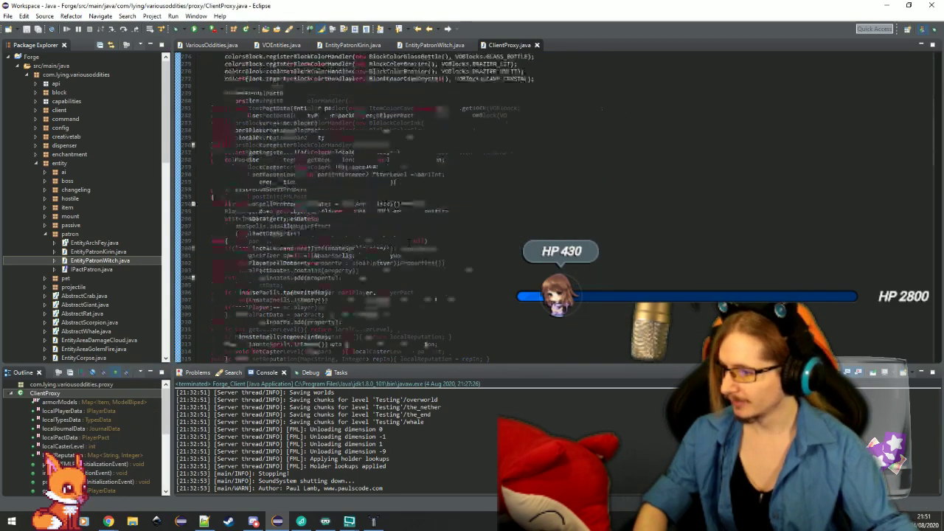
scroll(553, 207, "down", 2)
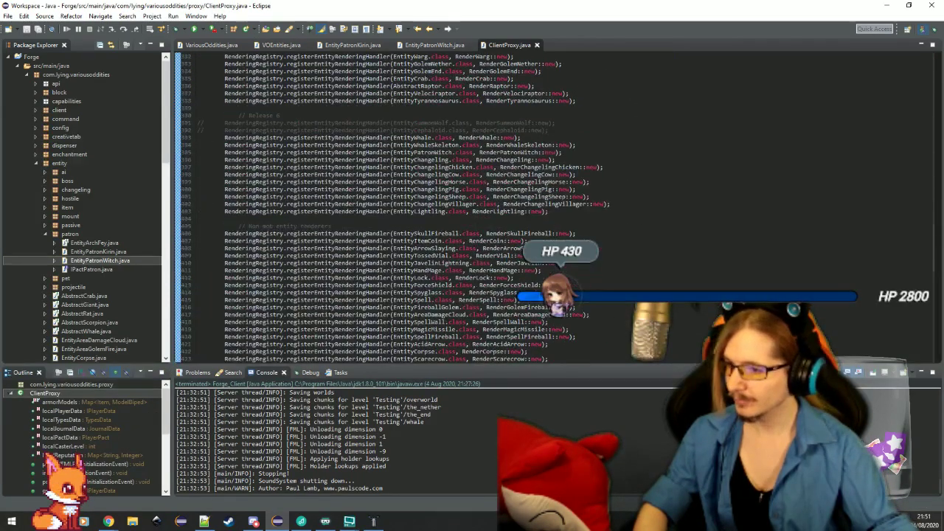
left_click(572, 152)
key("Return")
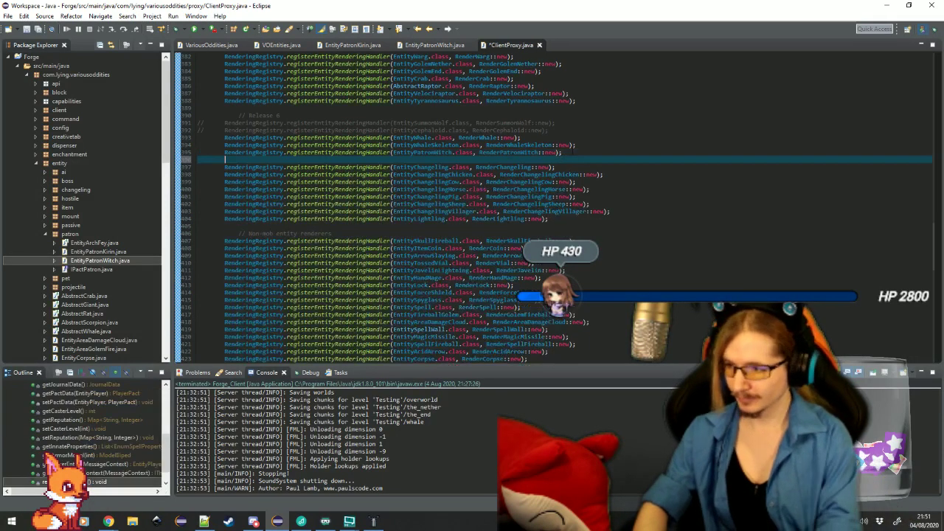
type("RenderingRegistr")
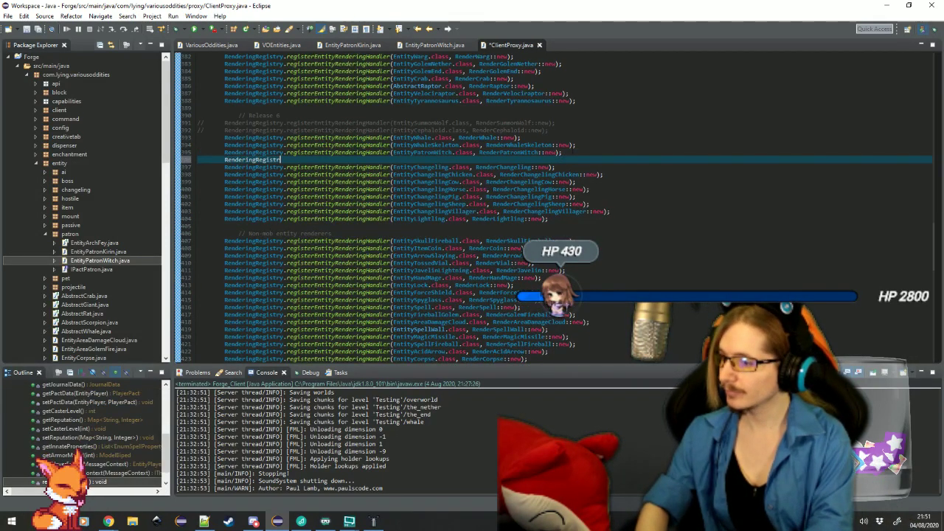
type("y.registerEntityRenderingHandler(entityClass, renderer);")
key("Return")
type("EntityRenderingHandler(EntityPatronKirin.class, ")
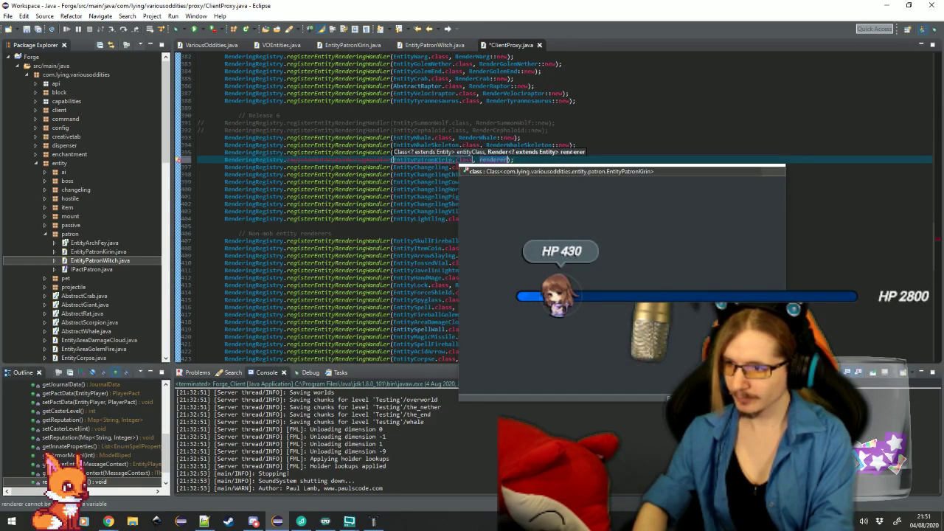
type("RenderPatronKirin::new")
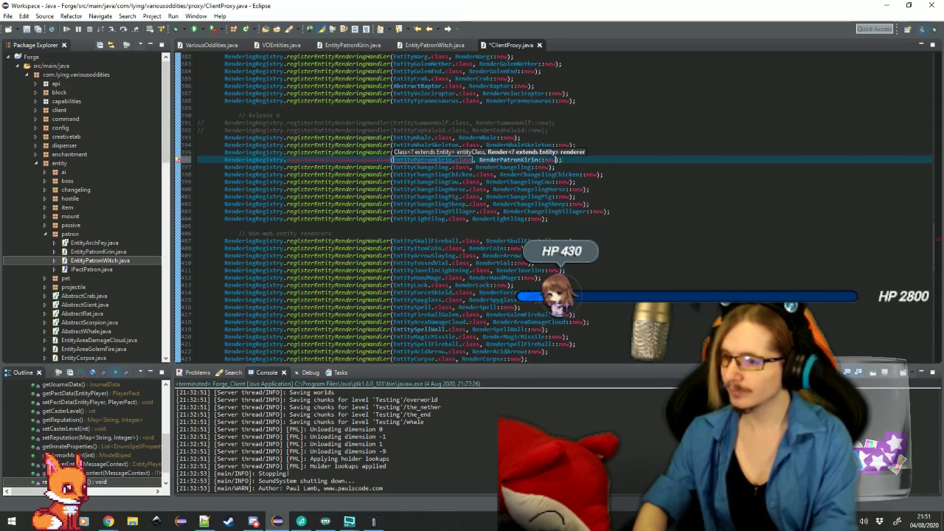
Step: Save ClientProxy and expand the client renderer packages in the project tree down to entity.patron
key("ctrl+s")
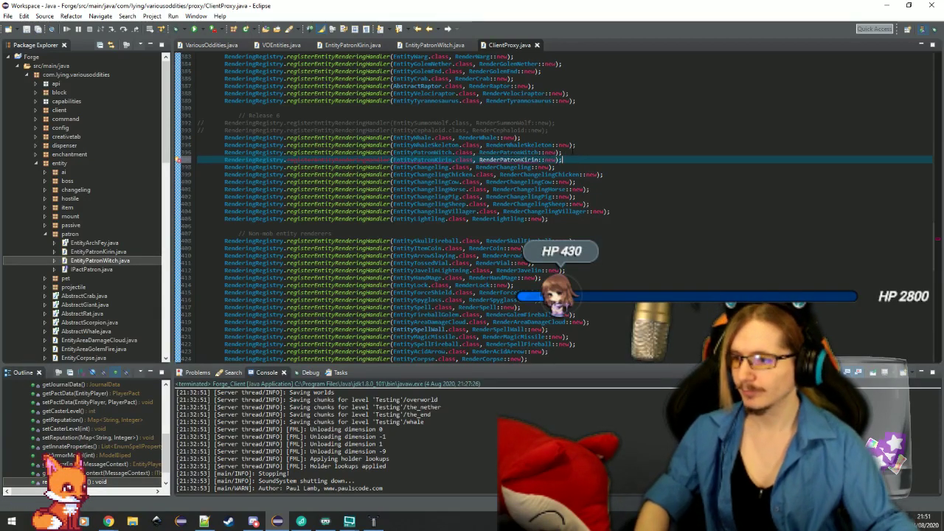
double_click(59, 102)
double_click(59, 102)
double_click(57, 111)
double_click(72, 137)
left_click(74, 146)
double_click(77, 146)
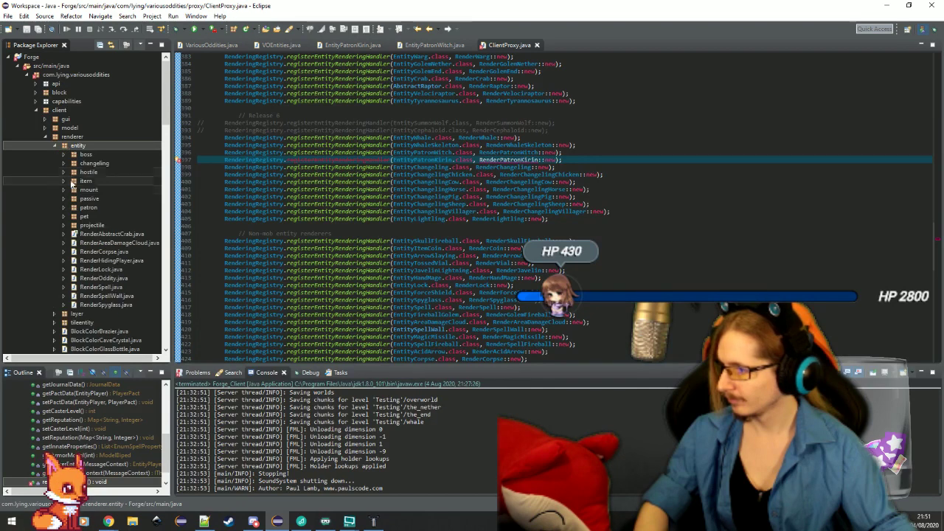
double_click(88, 208)
Step: Duplicate RenderPatronWitch.java within the renderer patron package as RenderPatronKirin and open the new class
right_click(89, 214)
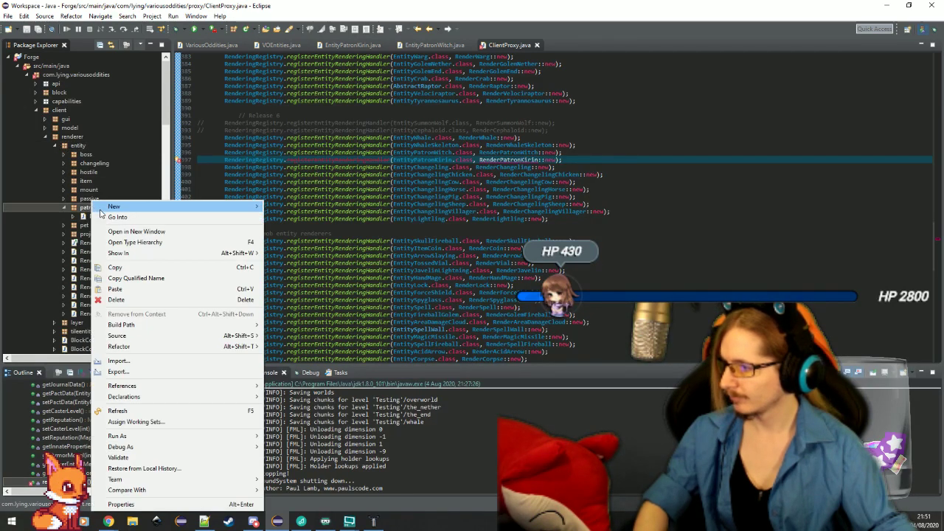
key("Escape")
key("ctrl+c")
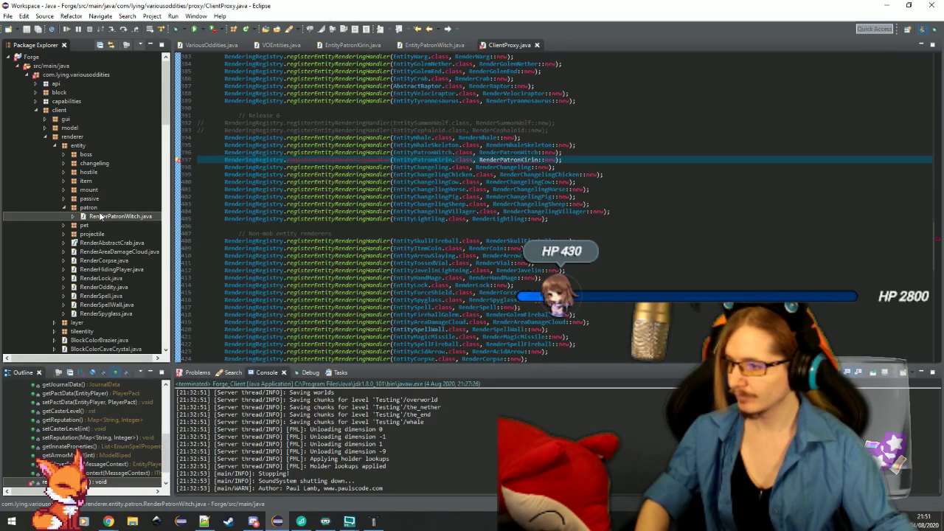
key("ctrl+v")
type("RenderPatron")
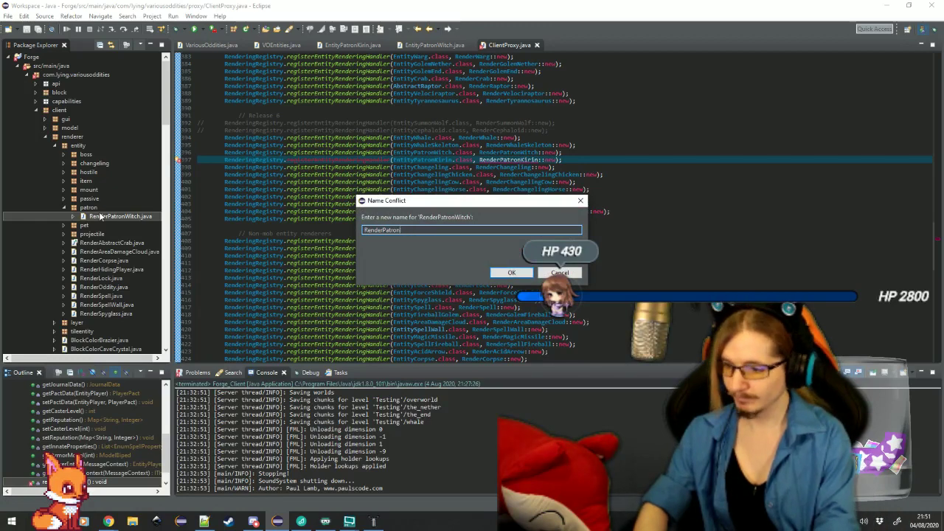
type("WitKirin")
key("Return")
double_click(118, 216)
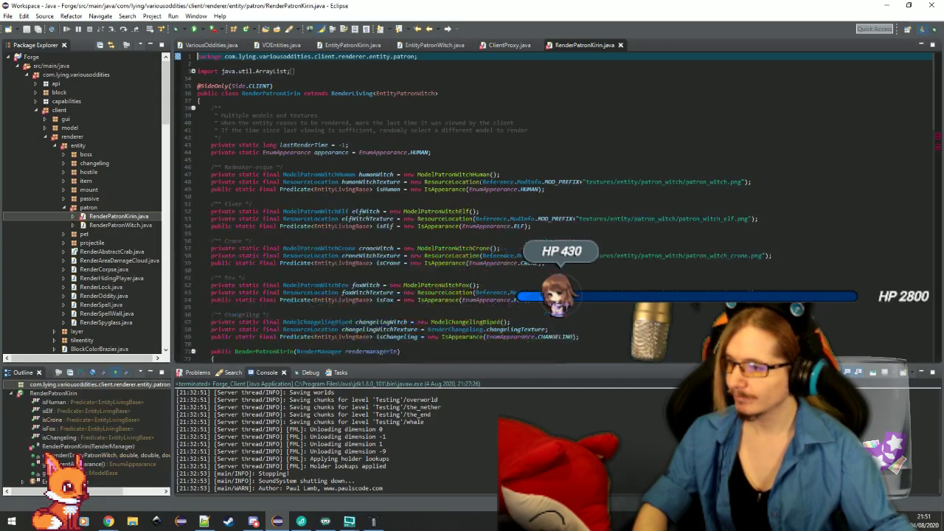
Step: In the RenderPatronKirin class declaration, change the RenderLiving type parameter to EntityPatronKirin
left_click(387, 160)
left_click(612, 339)
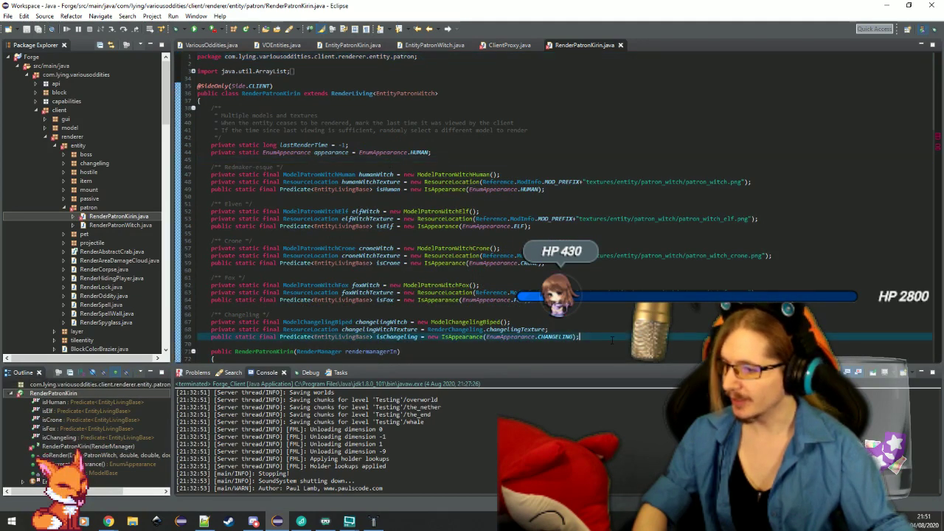
left_click(417, 94)
key("Delete")
key("Delete")
key("Delete")
key("Delete")
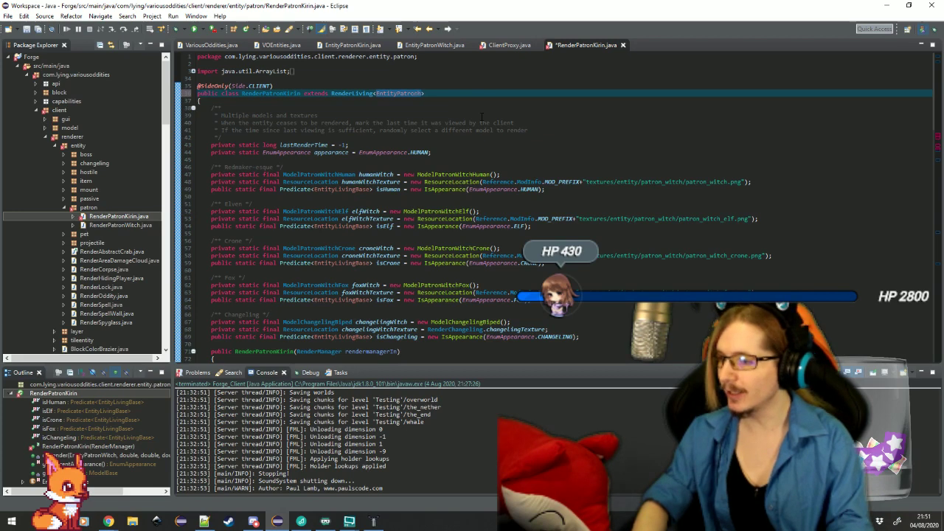
type("Kirin")
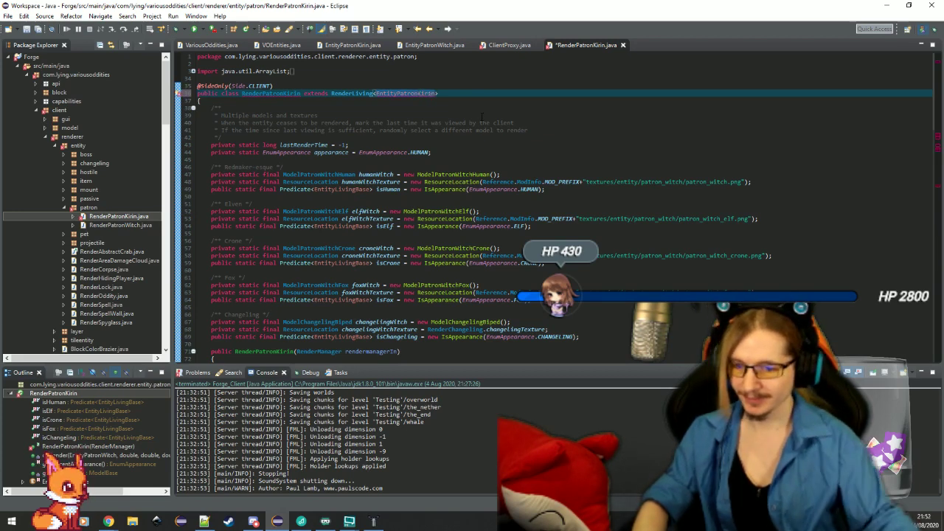
mouse_move(426, 94)
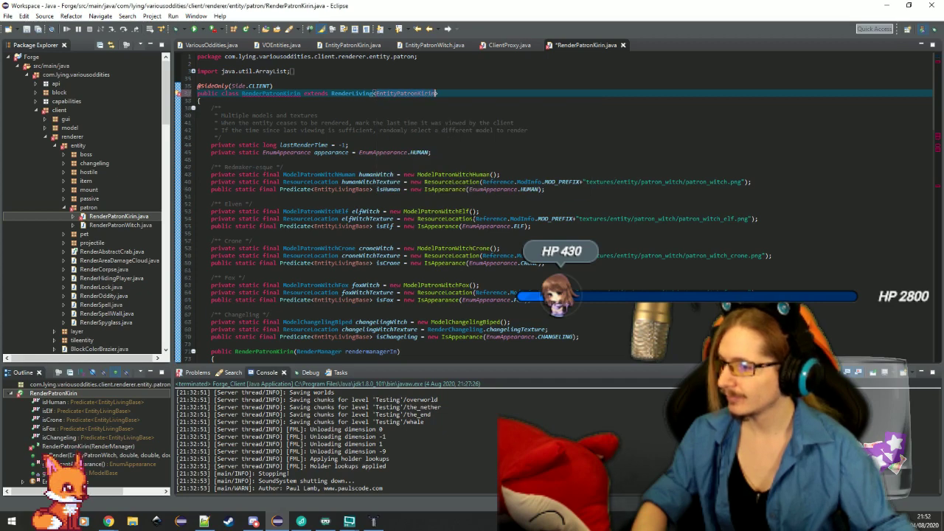
Step: Replace all addLayer calls in the RenderPatronKirin constructor with the comment "// addLayer glow-in-the-dark horns"
scroll(536, 311, "down", 10)
left_click_drag(404, 148, 837, 235)
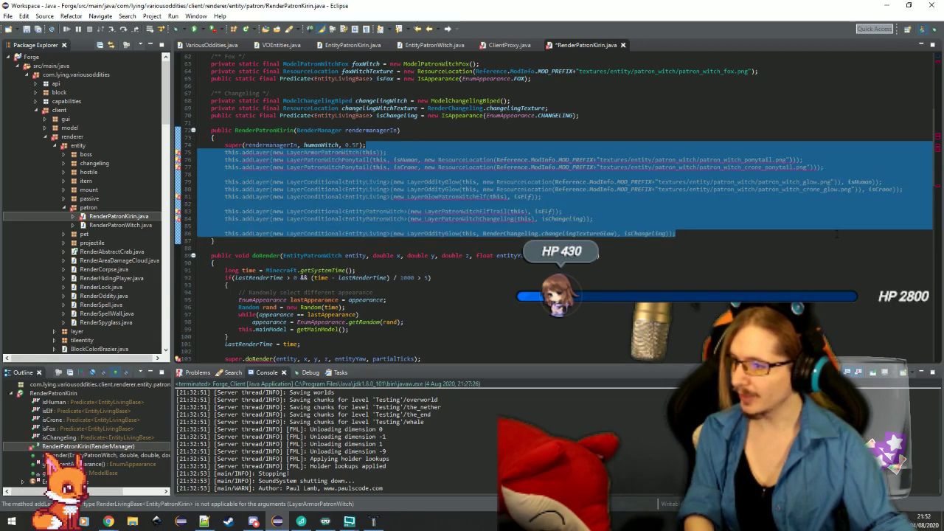
key("BackSpace")
key("Return")
key("Return")
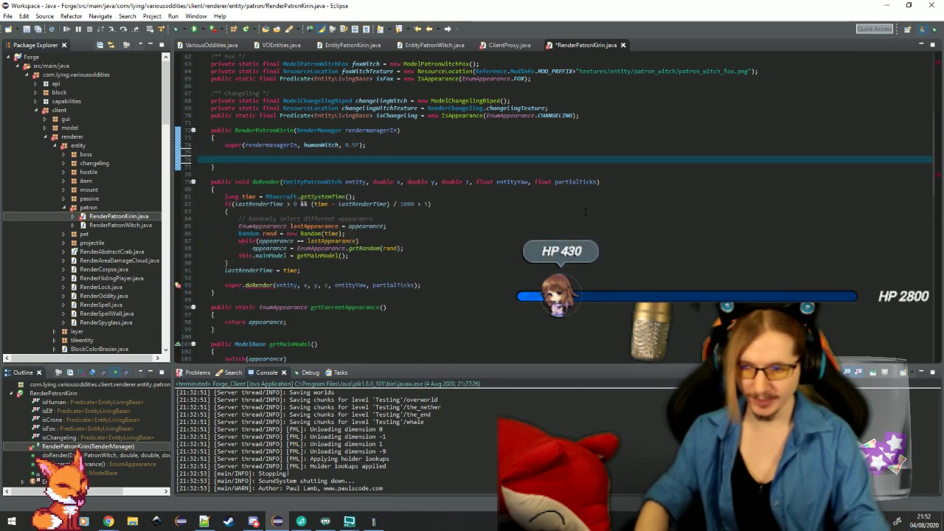
type("//")
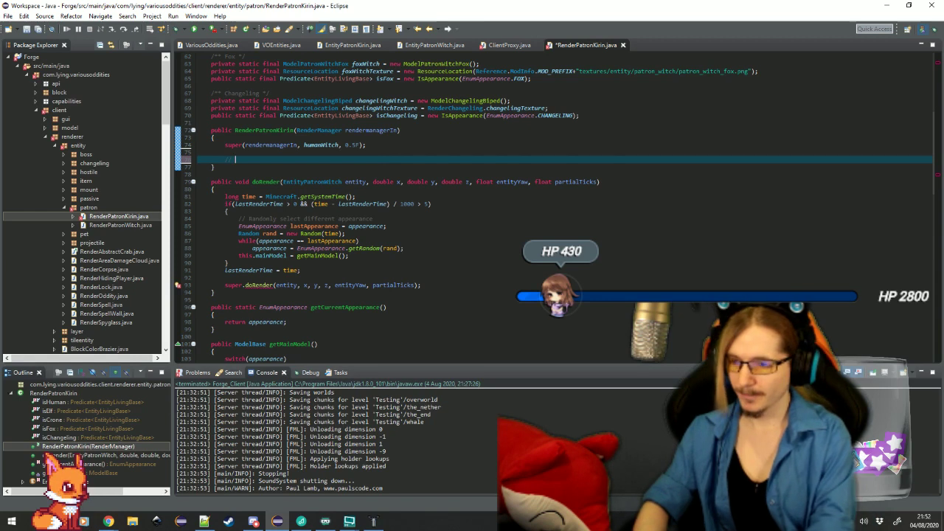
type(" AddLayer ")
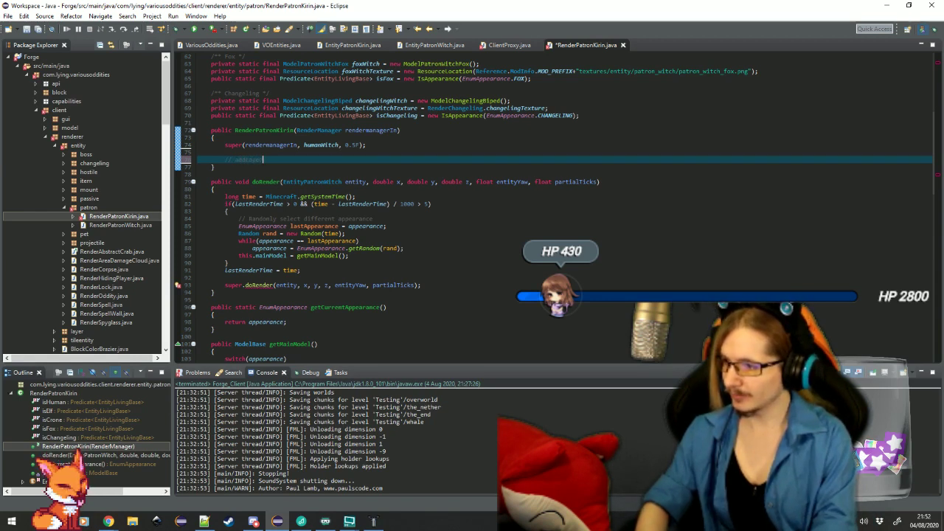
type("glow-in-the-dark bones")
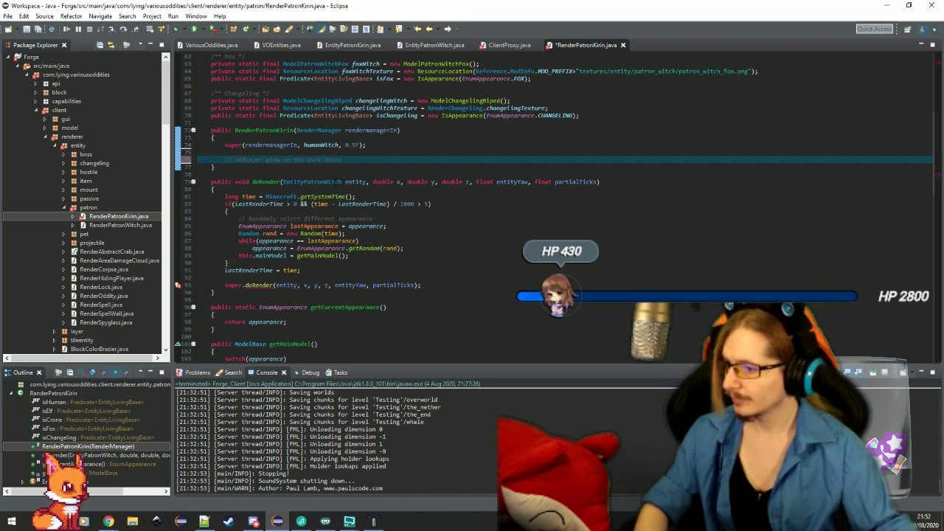
Step: Change the entity parameter type of the doRender method to EntityPatronKirin
left_click(342, 182)
key("BackSpace")
key("BackSpace")
key("BackSpace")
key("BackSpace")
key("BackSpace")
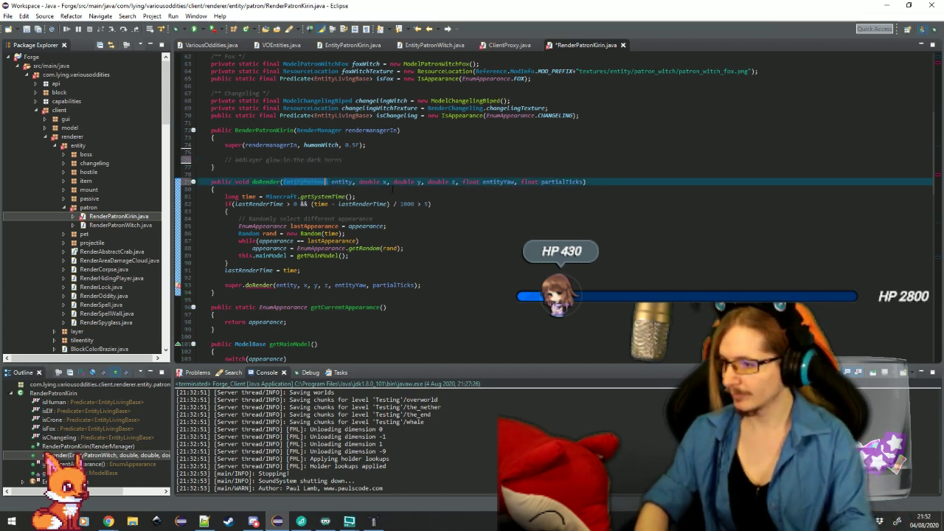
type("Kiri")
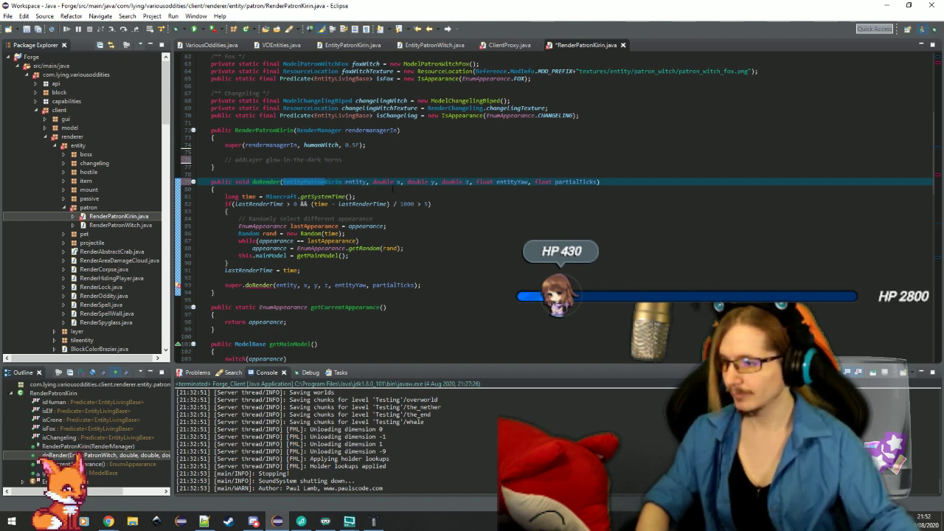
Step: Delete the doRender, getCurrentAppearance and getMainModel methods from RenderPatronKirin
left_click_drag(317, 171, 214, 292)
left_click_drag(395, 294, 395, 329)
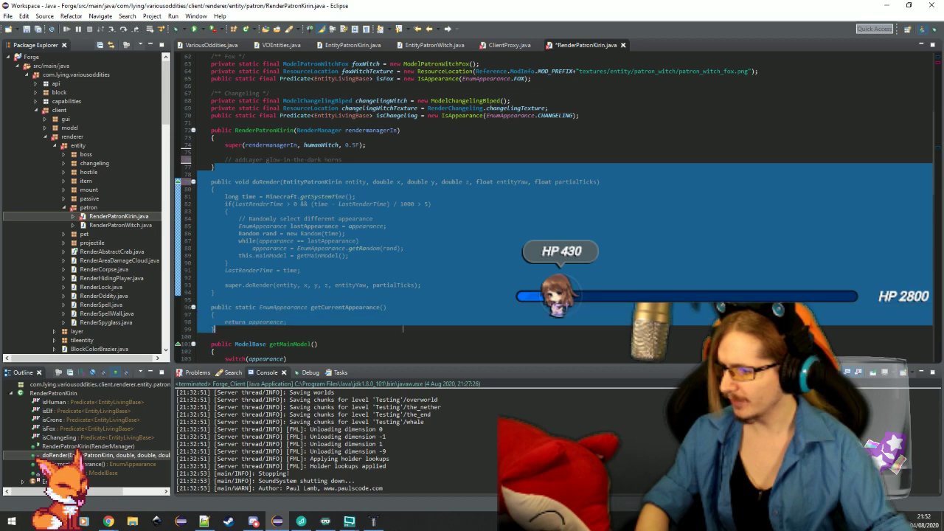
scroll(395, 328, "down", 10)
scroll(553, 207, "down", 6)
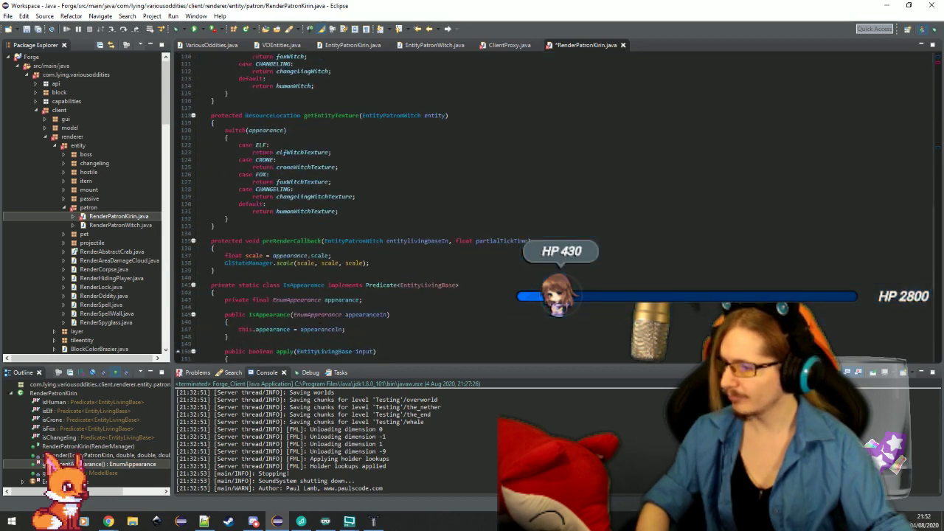
left_click(243, 101, "shift")
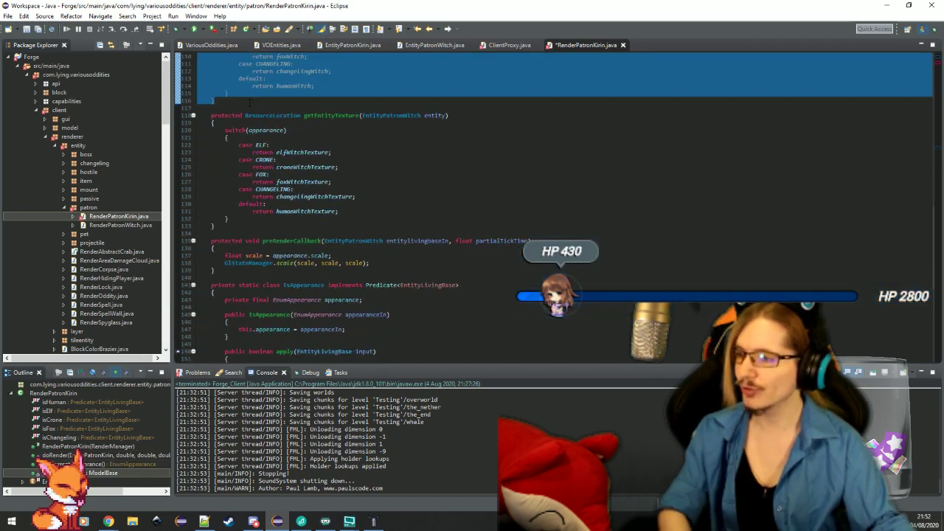
key("BackSpace")
left_click(290, 181)
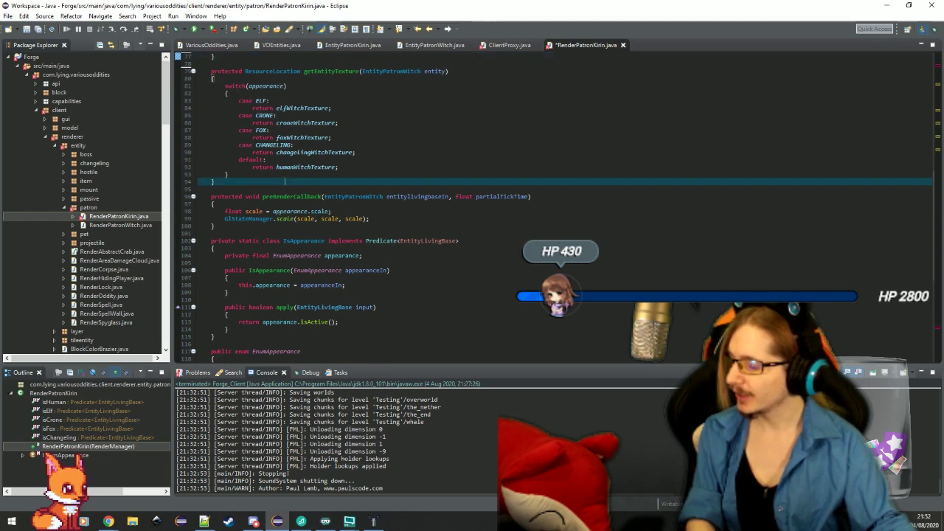
key("BackSpace")
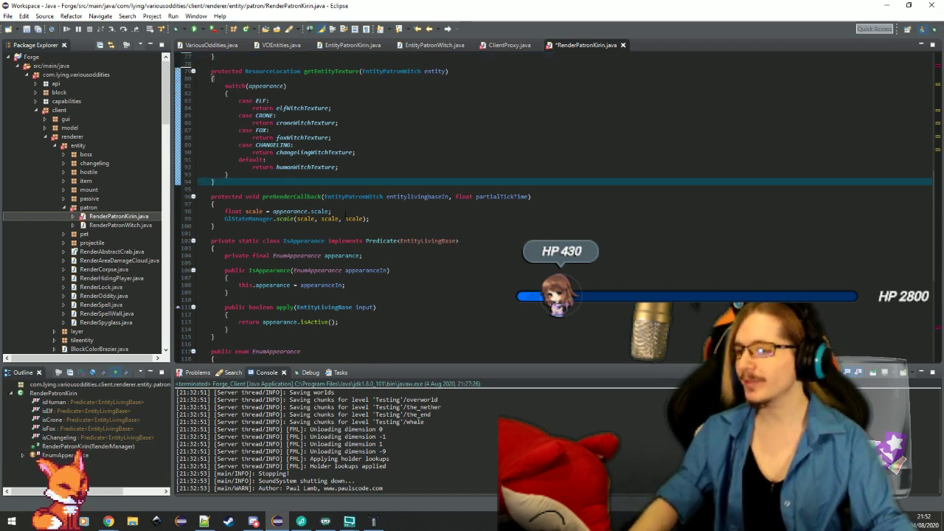
Step: Switch to Techne to view the biped kirin model, and return to the RenderPatronKirin code in Eclipse
left_click(345, 213)
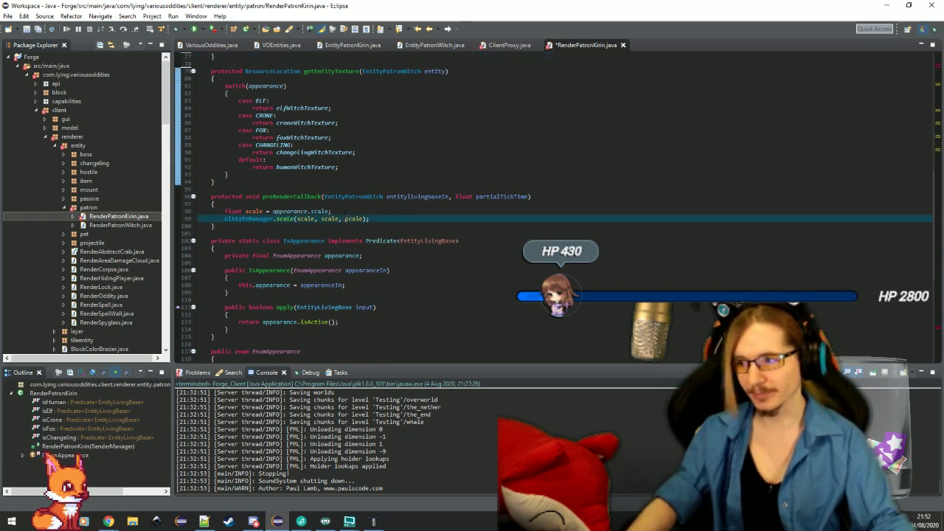
key("alt+Tab")
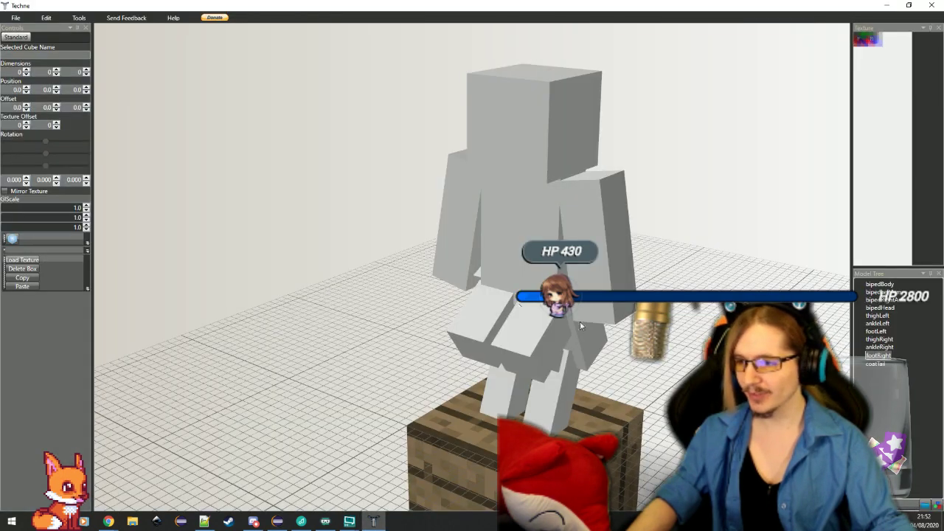
left_click(374, 521)
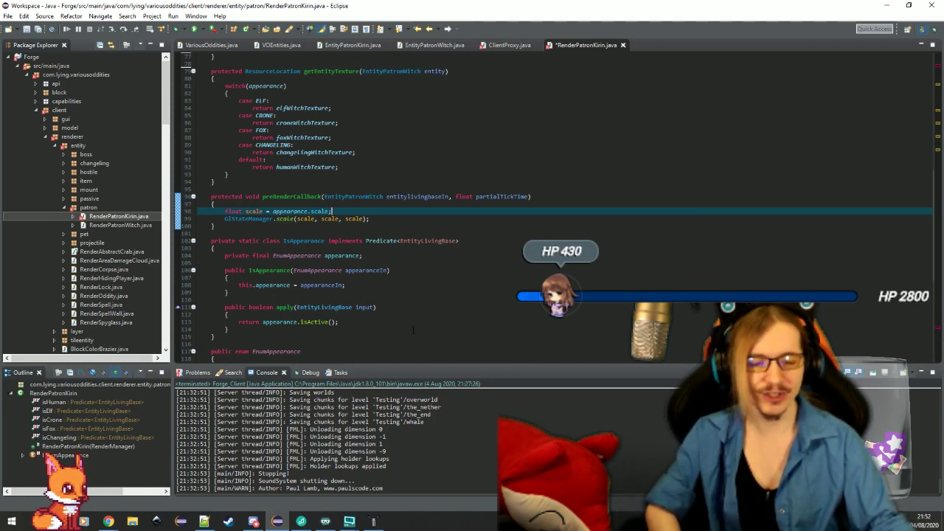
Step: Delete the IsAppearance class and the EnumAppearance enum below the preRenderCallback method
scroll(273, 233, "down", 10)
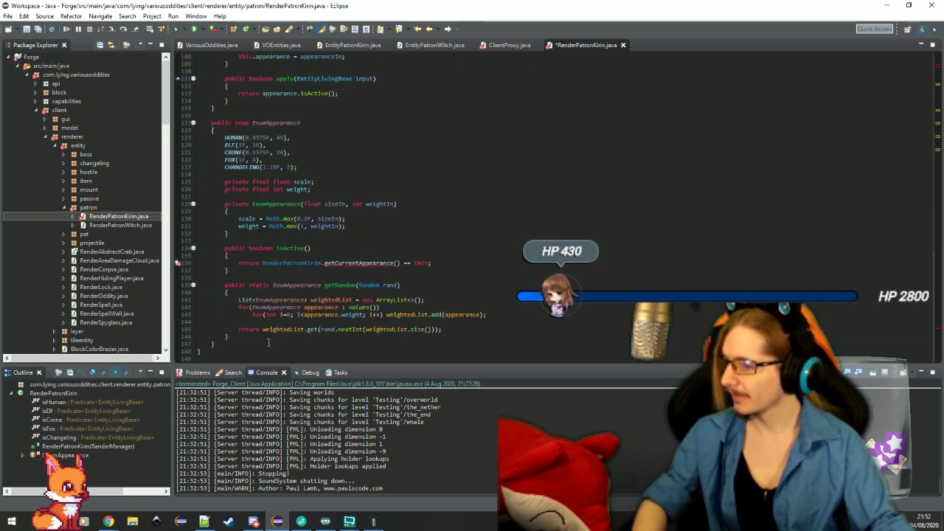
left_click(268, 343, "shift")
key("BackSpace")
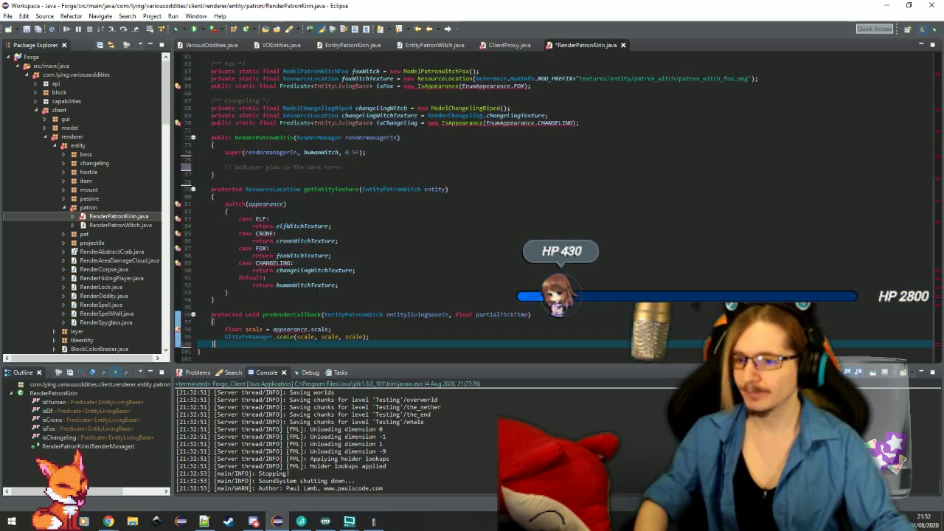
Step: Remove the appearance switch from getEntityTexture, leaving only a correctly indented return of humanWitchTexture
left_click(241, 293)
left_click_drag(387, 269, 244, 198)
key("Delete")
left_click_drag(338, 291, 348, 279)
key("BackSpace")
key("BackSpace")
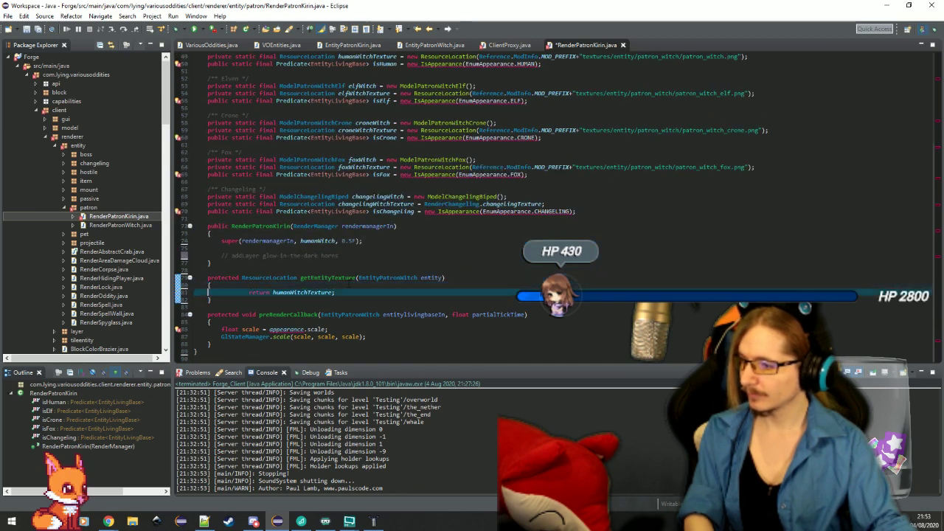
key("Down")
key("shift+Tab")
key("shift+Tab")
left_click(320, 302)
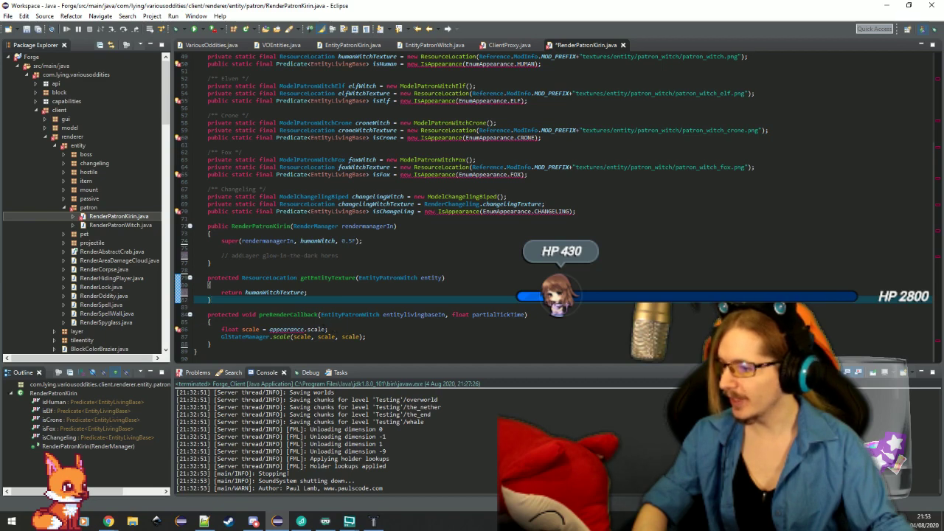
Step: Set the float scale in preRenderCallback to 1.01F
left_click(319, 329)
type("1.01F")
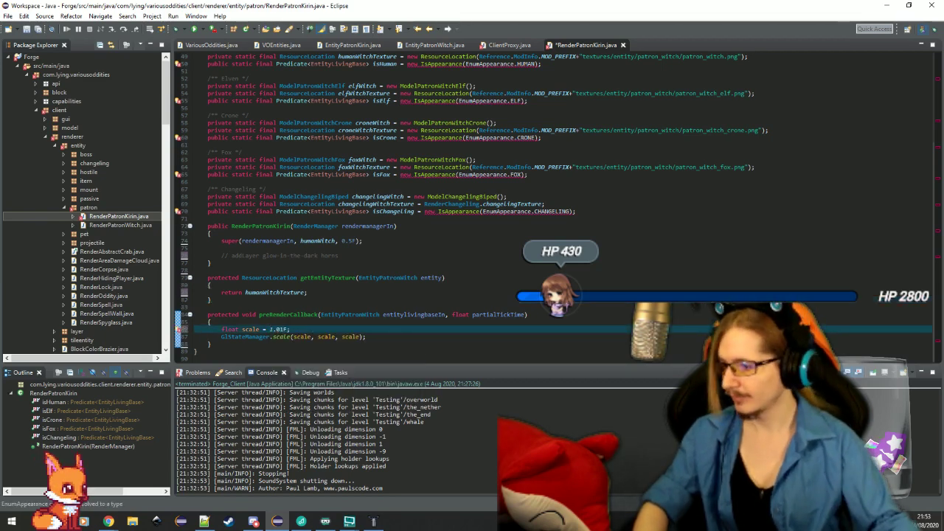
left_click(383, 304)
Step: Delete the Elven, Crone, Fox and Changeling field blocks above the RenderPatronKirin constructor
scroll(383, 300, "up", 4)
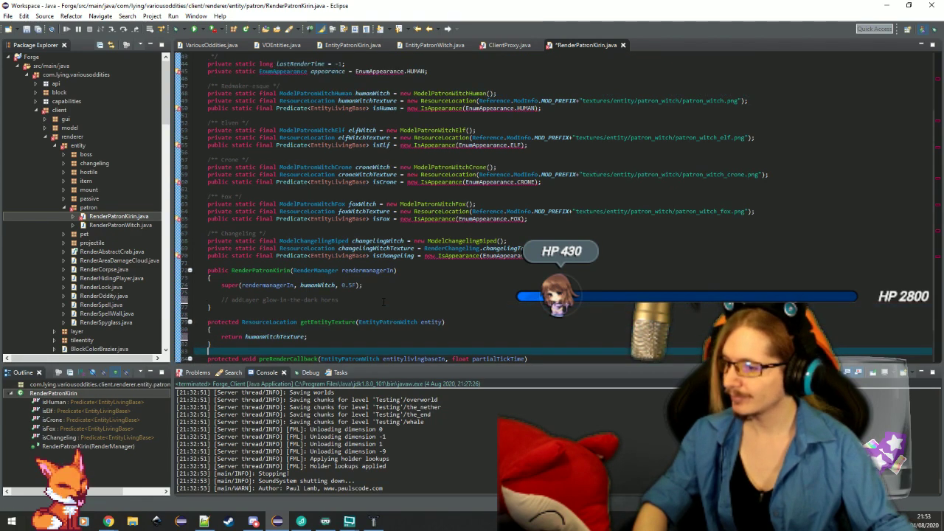
left_click_drag(719, 292, 720, 300)
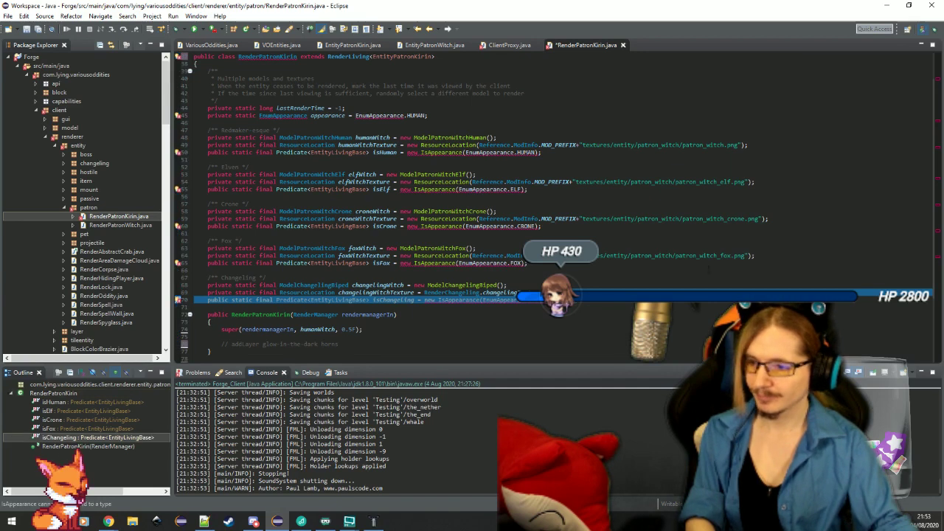
left_click(726, 286)
left_click_drag(561, 152, 595, 301)
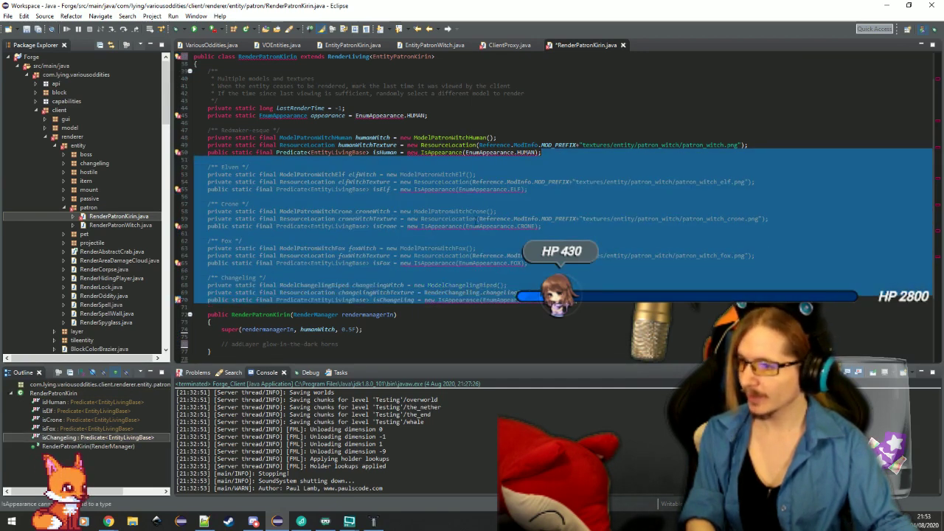
key("Delete")
Step: Delete the comments and the lastRenderTime and appearance fields above the humanWitch model field
left_click(342, 270)
left_click(378, 215)
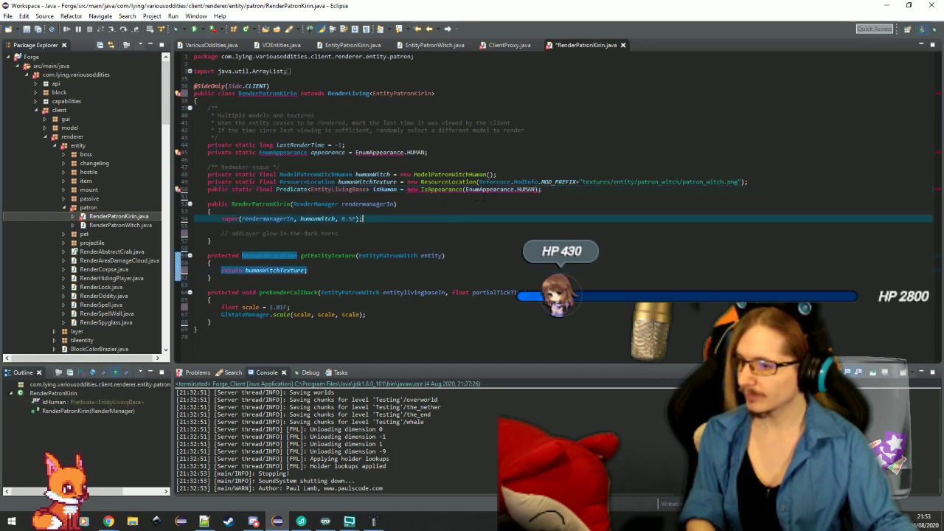
left_click(576, 192)
left_click_drag(548, 168, 527, 102)
key("Delete")
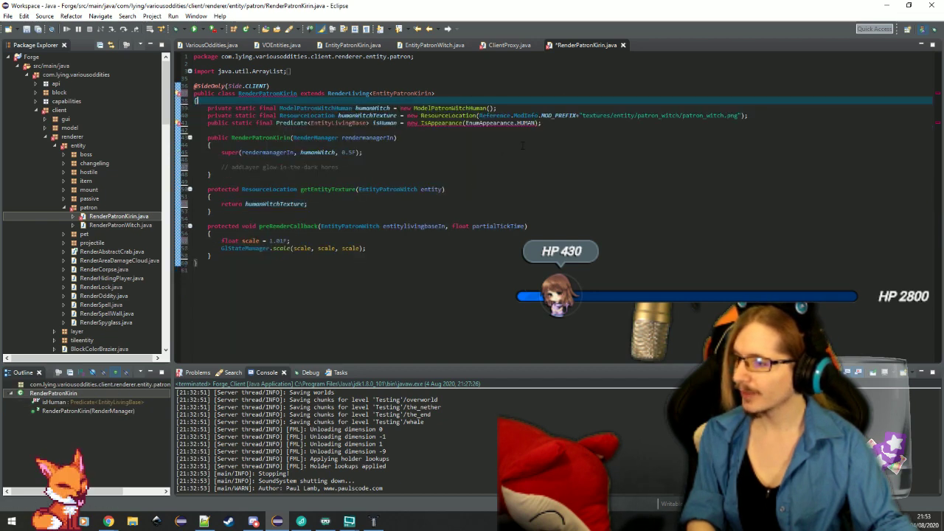
Step: Delete the isHuman predicate field from RenderPatronKirin and organize the file's imports
left_click(579, 123)
left_click_drag(759, 123, 760, 116)
key("BackSpace")
left_click(641, 124)
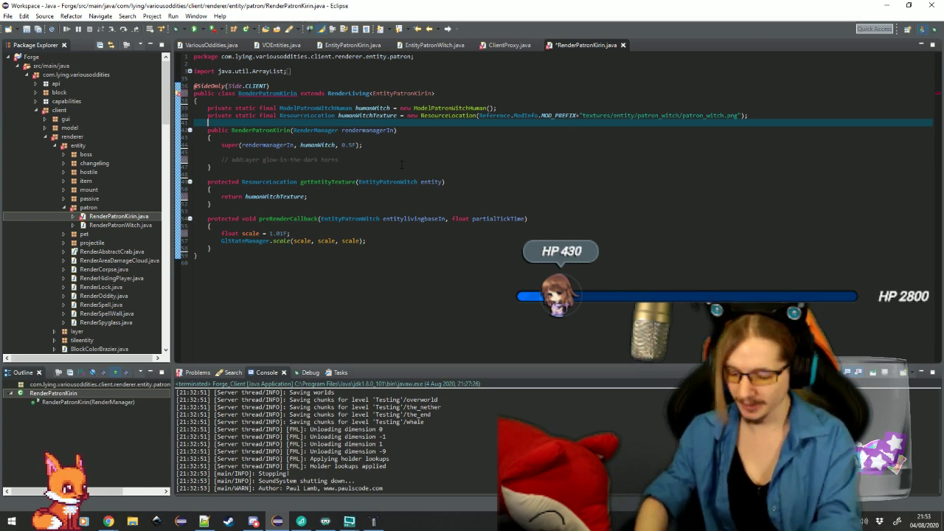
key("ctrl+shift+o")
left_click(363, 153)
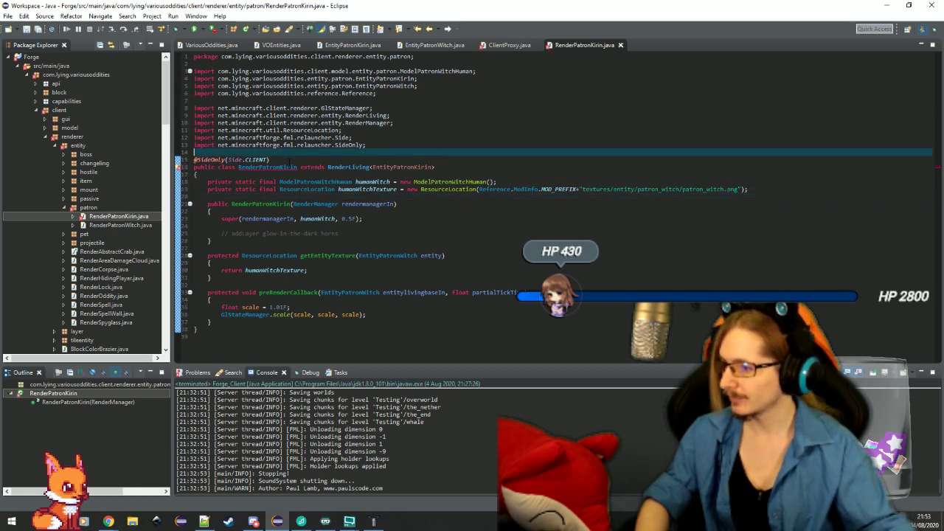
Step: Change the entity parameter type of getEntityTexture and preRenderCallback to EntityPatronKirin, organize the imports and save the file
mouse_move(284, 165)
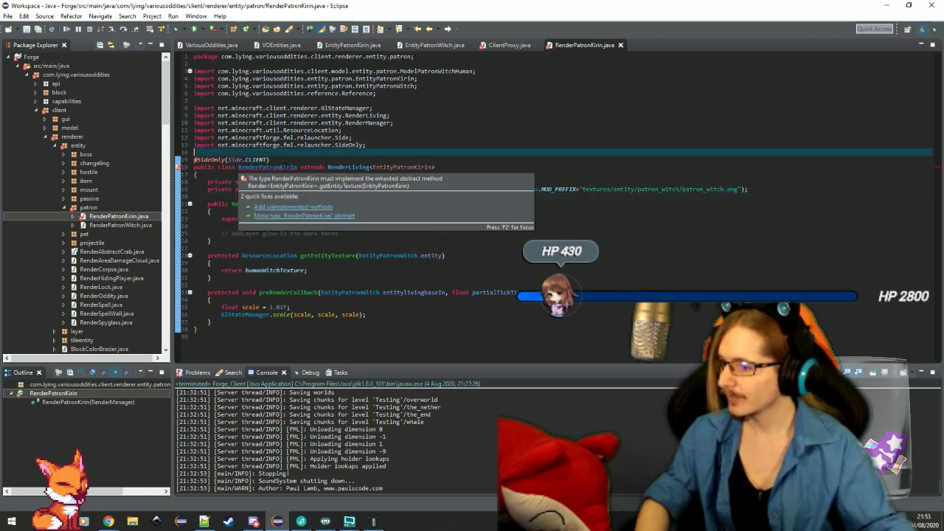
left_click(346, 292)
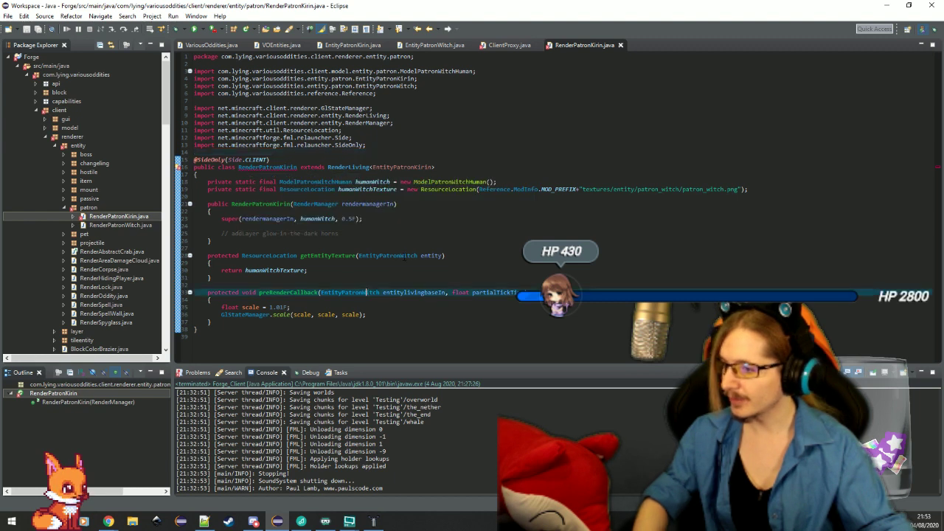
left_click(400, 255)
key("ctrl+Delete")
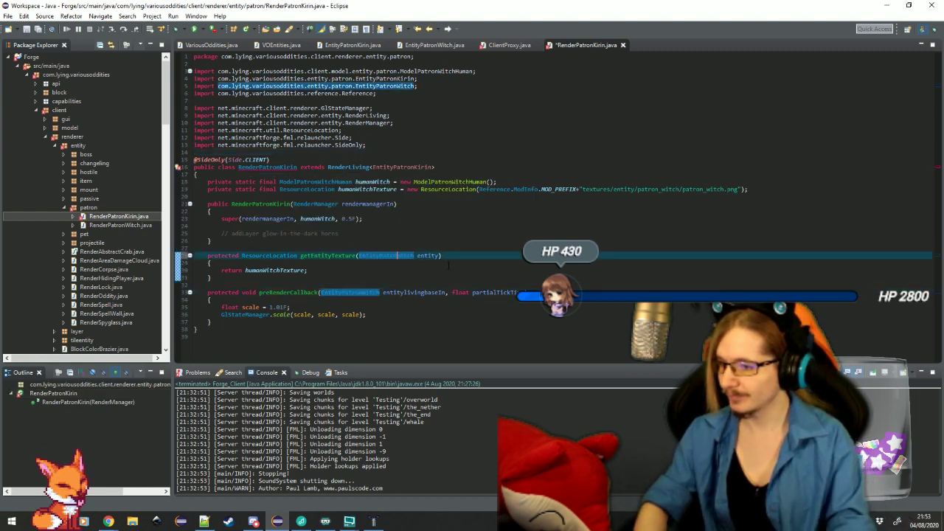
type("Kirin")
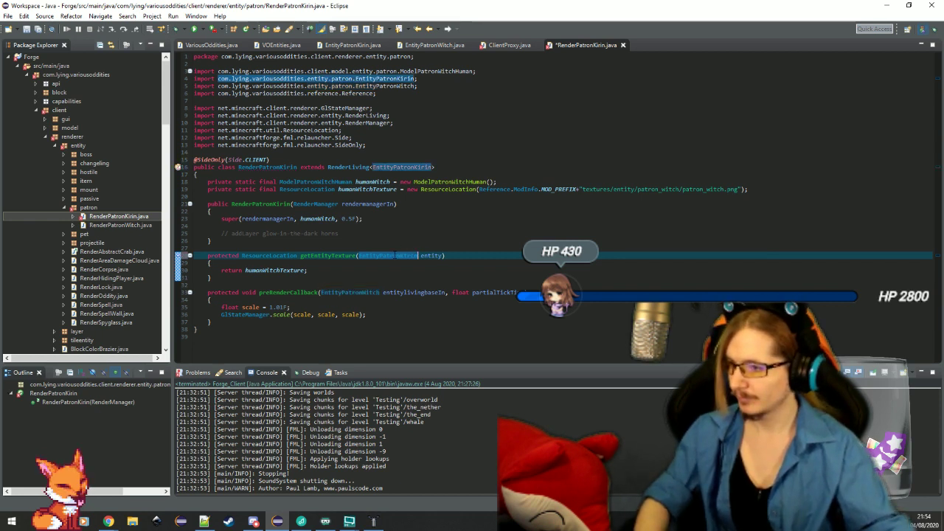
left_click(349, 323)
double_click(350, 292)
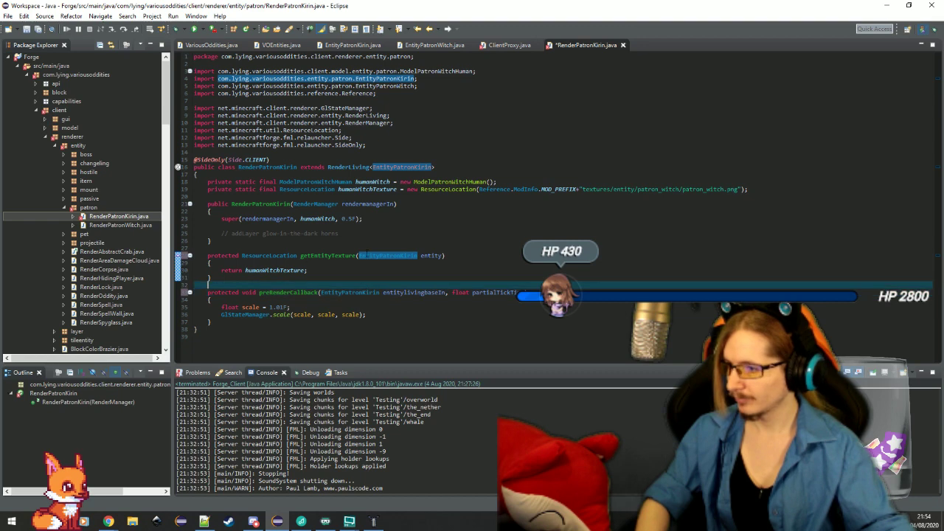
key("ctrl+shift+o")
key("ctrl+s")
left_click(478, 240)
left_click(480, 219)
left_click(522, 189)
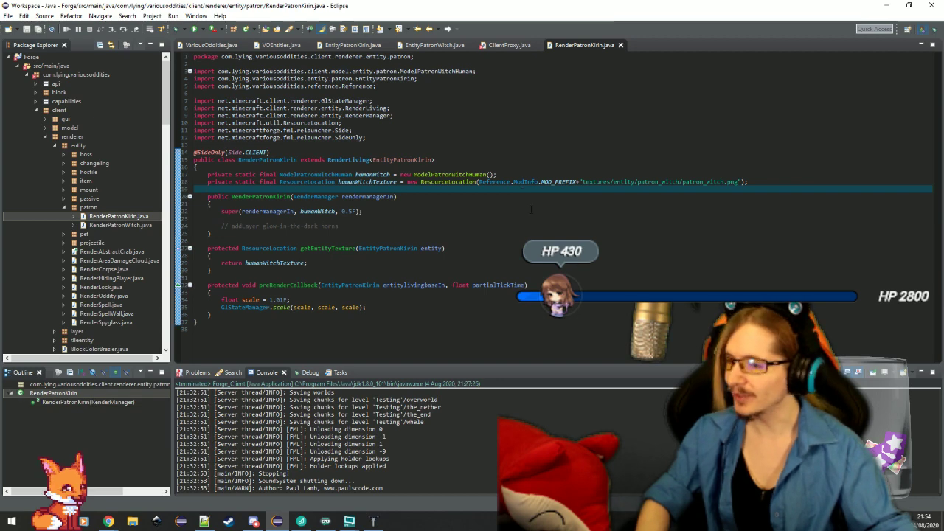
Step: Collapse the client renderer package tree and expand the client model package
double_click(85, 208)
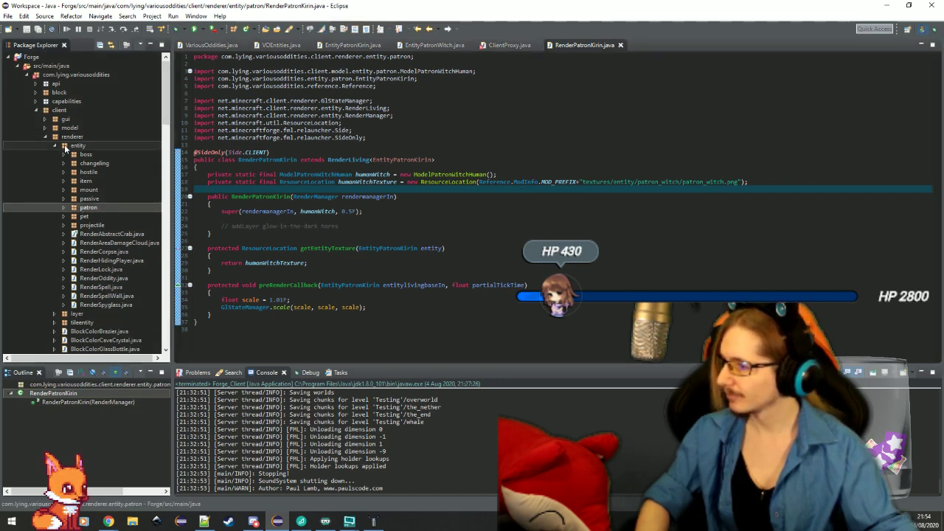
double_click(65, 147)
double_click(71, 136)
double_click(73, 128)
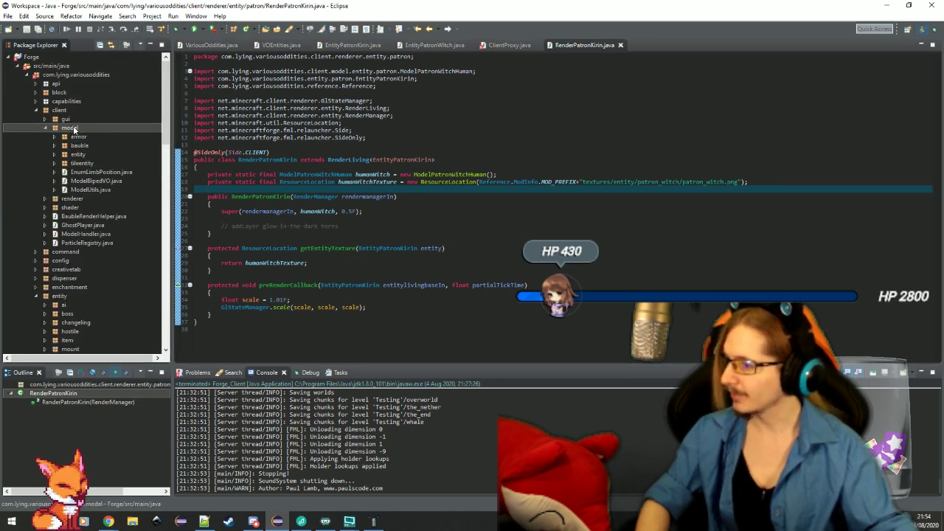
Step: Organize the imports in ClientProxy.java, save it and return to RenderPatronKirin.java
left_click(509, 45)
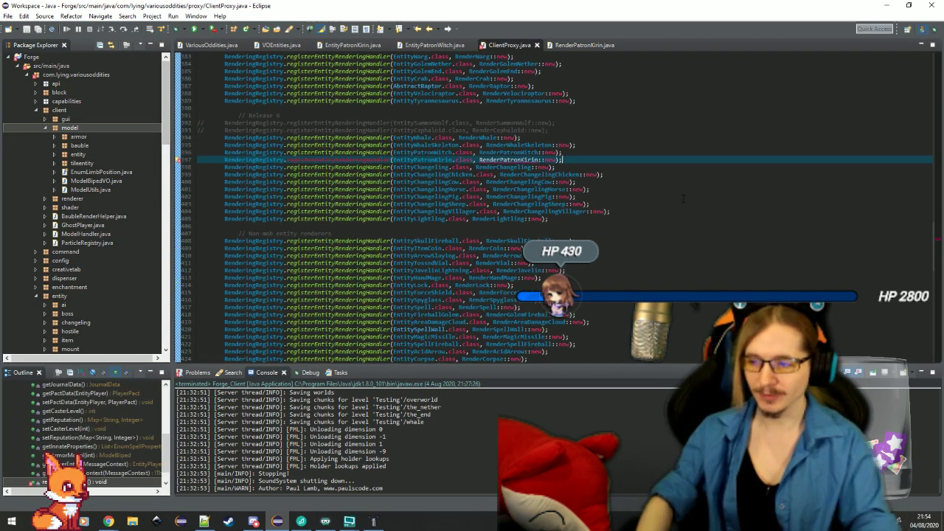
key("ctrl+shift+o")
key("ctrl+s")
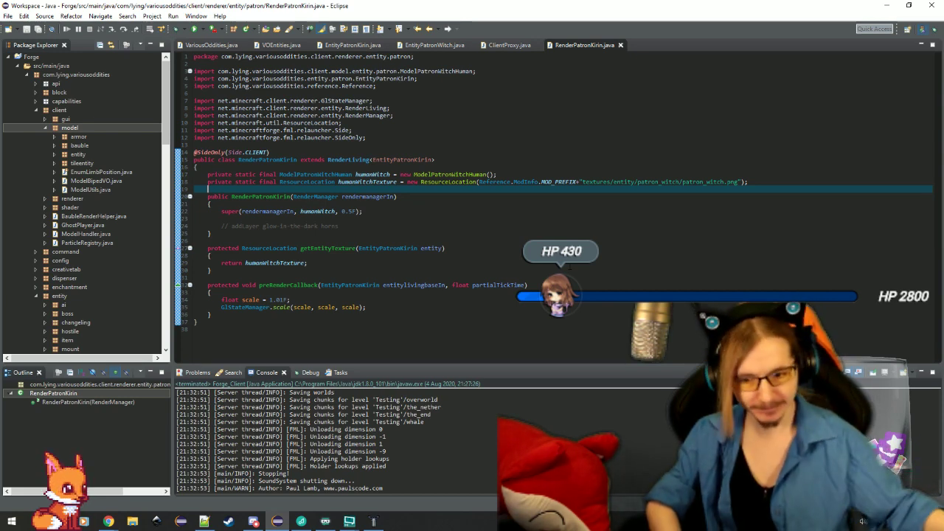
left_click(361, 217)
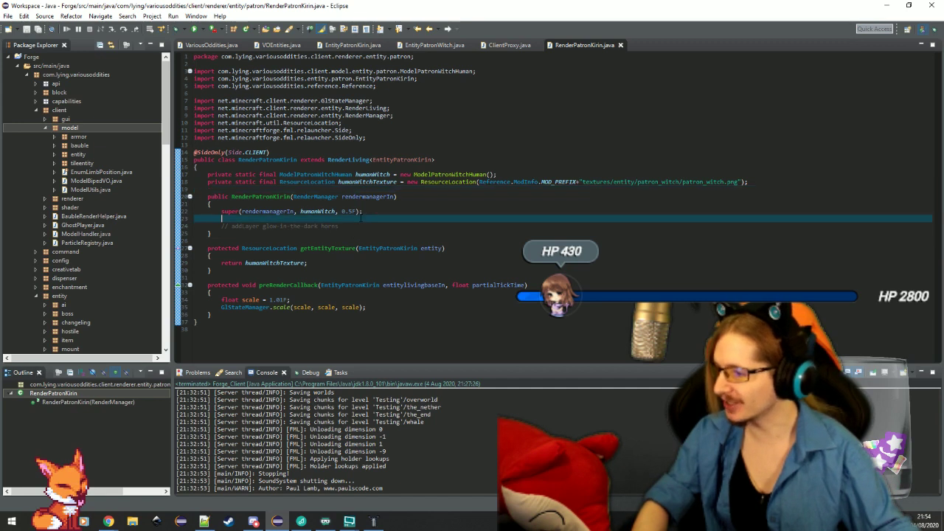
left_click(429, 189)
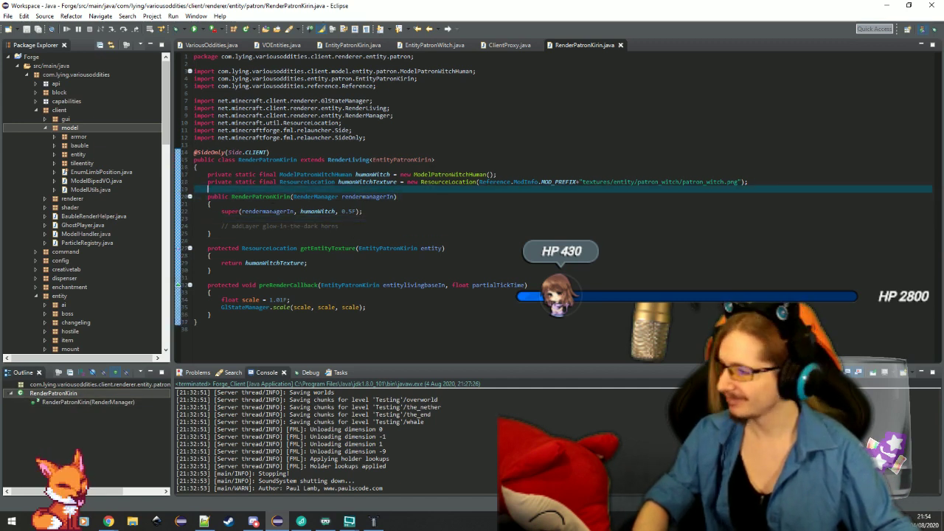
Step: Create a public class ModelPatronKirin in the client.model.entity.patron package with net.minecraft.client.model.ModelBiped as its superclass
left_click(72, 154)
double_click(72, 156)
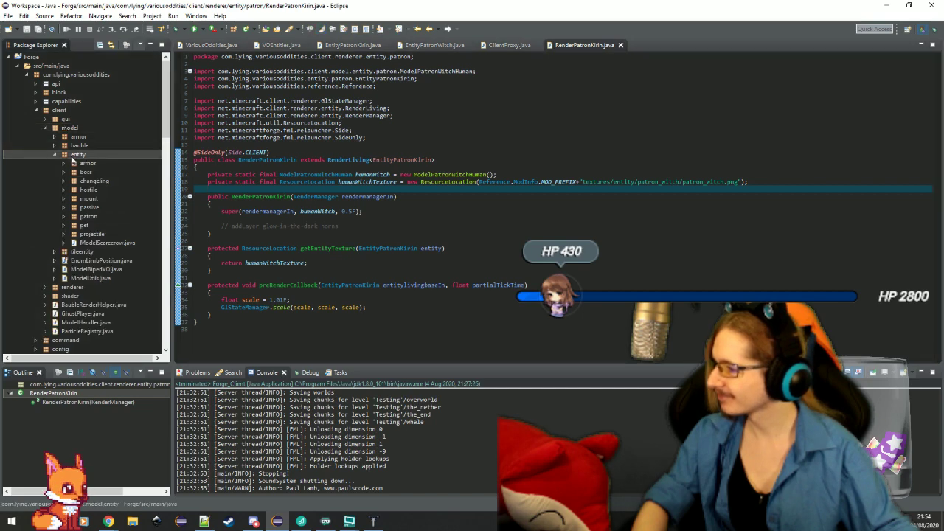
double_click(76, 216)
right_click(77, 217)
mouse_move(110, 206)
left_click(311, 242)
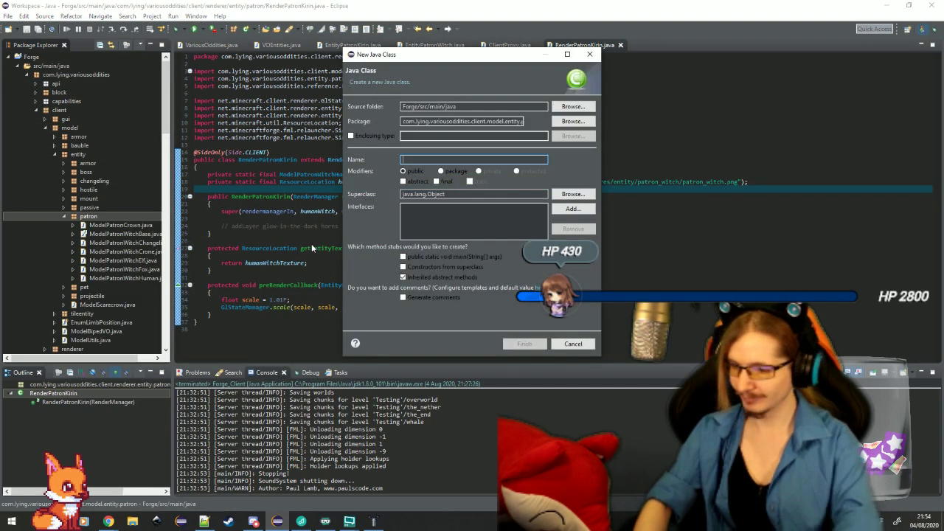
type("ModelPatronKirin")
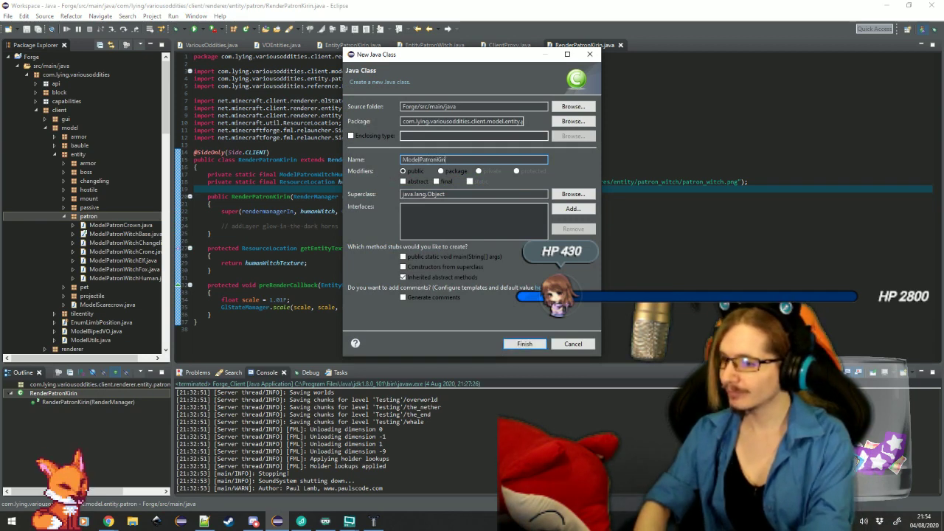
left_click(573, 194)
type("modelbip")
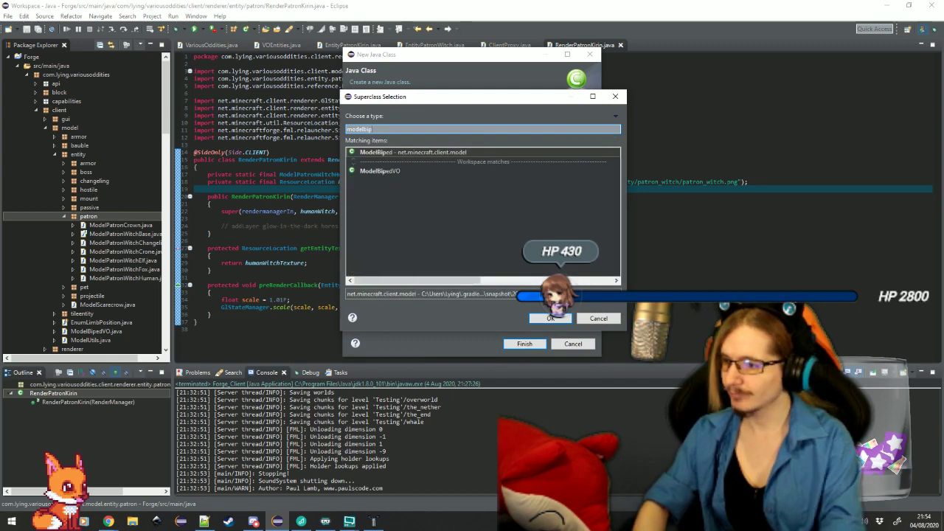
left_click(549, 318)
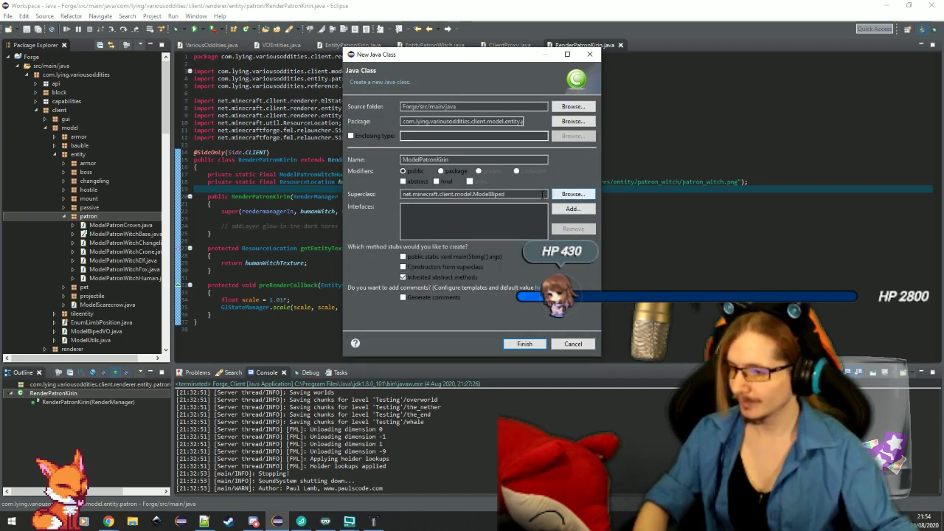
left_click(523, 344)
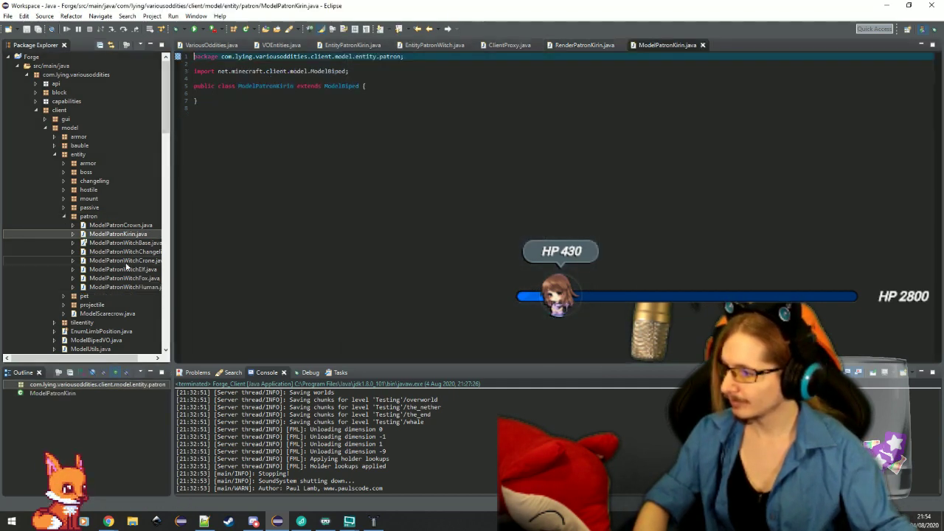
Step: Examine the ModelPatronWitchHuman class and its parent ModelPatronWitchBase, closing both files when done
double_click(123, 287)
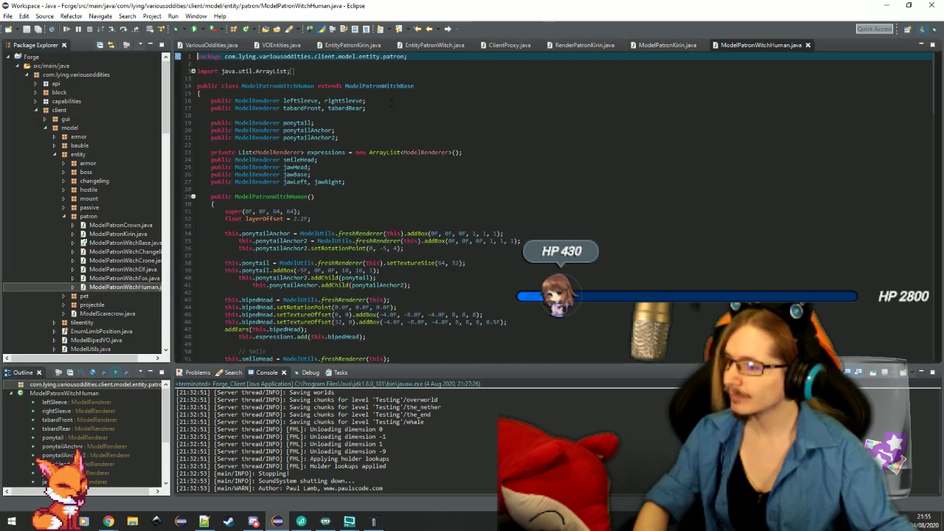
left_click(404, 87)
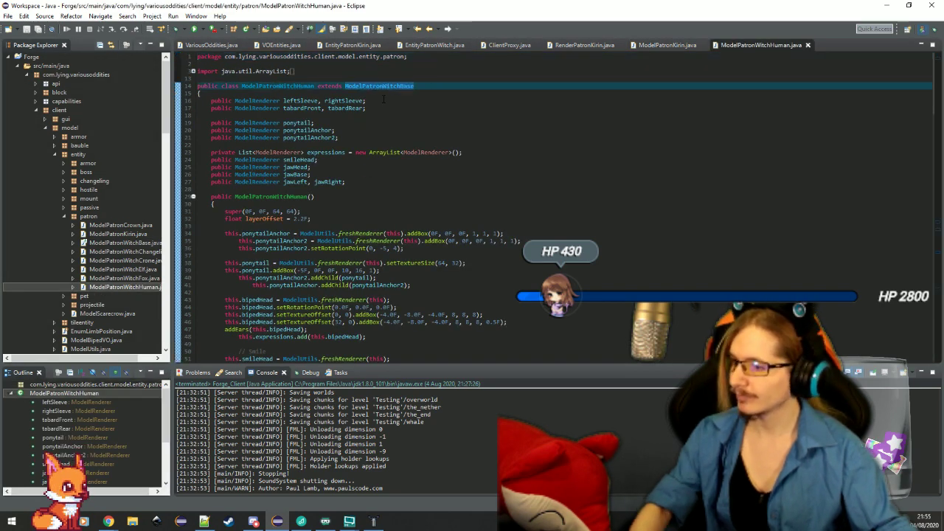
key("F3")
left_click(404, 137)
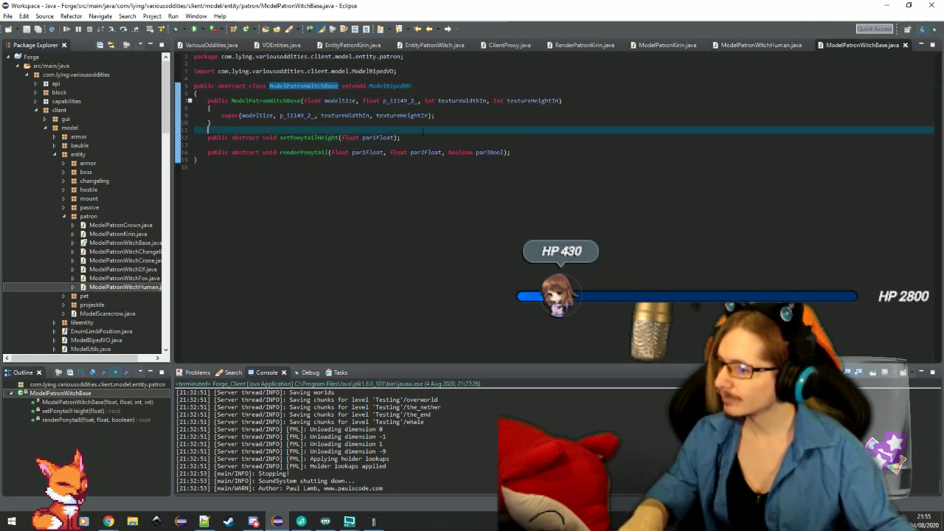
key("ctrl+w")
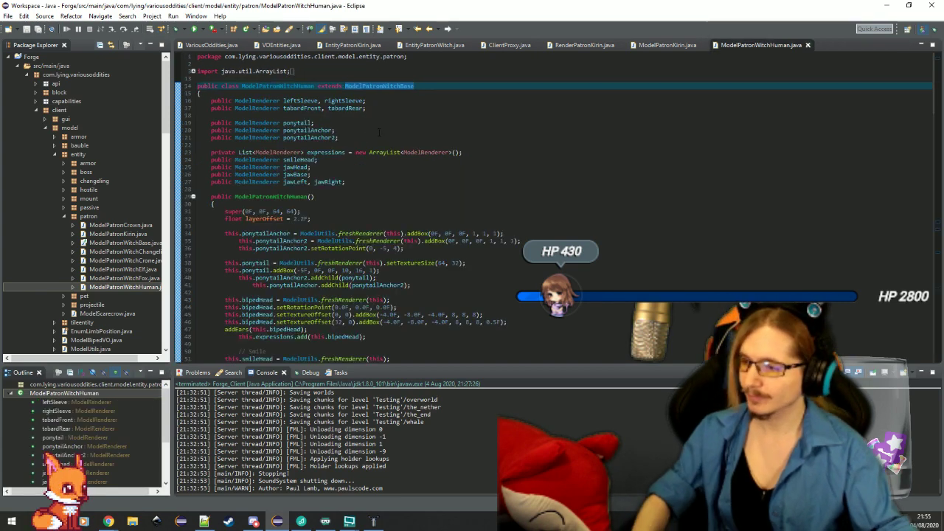
key("ctrl+w")
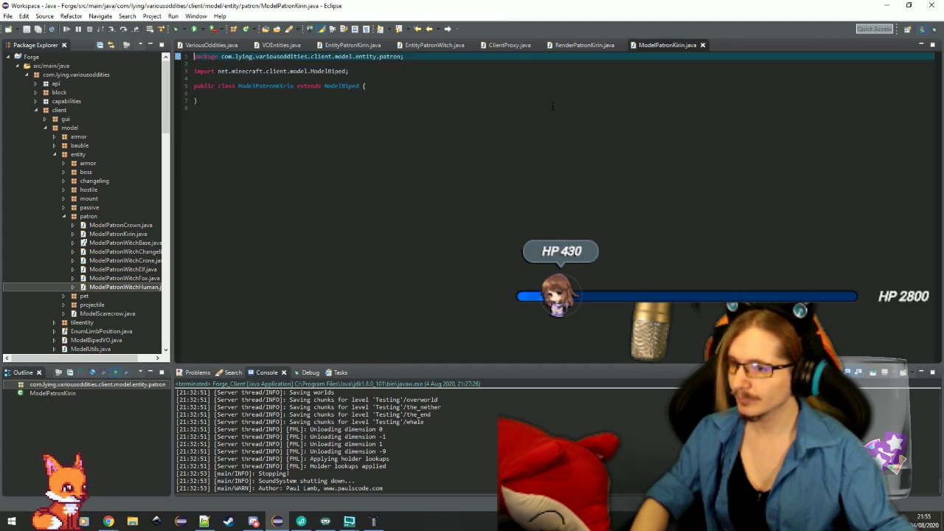
Step: Move the opening brace of the ModelPatronKirin class onto its own line
left_click(362, 86)
key("Return")
left_click(311, 104)
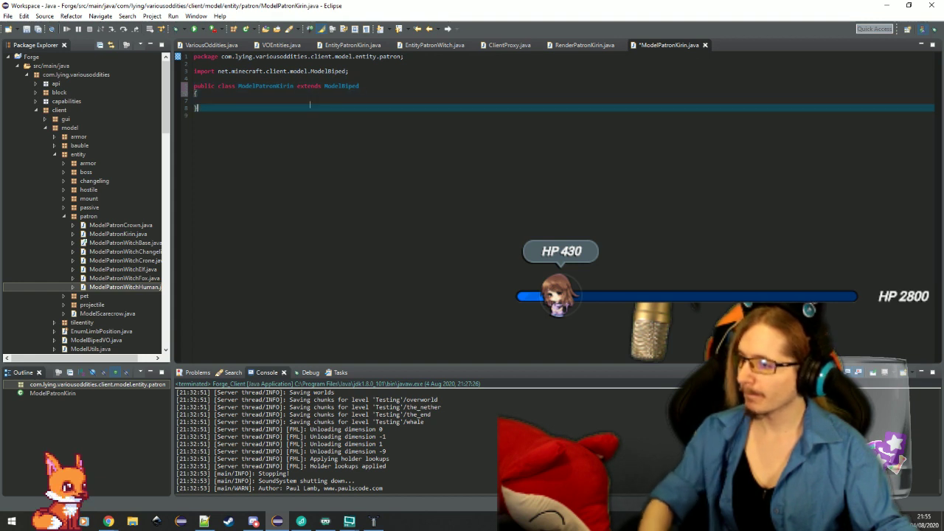
Step: Add a public ModelPatronKirin() constructor that calls super(0F), and save the file
left_click(325, 100)
type("public ModelPatron")
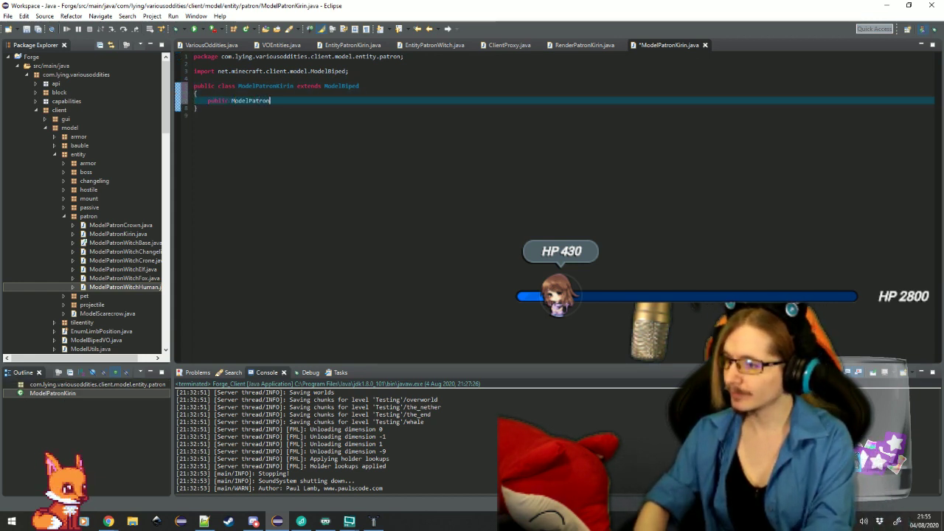
type(")")
key("Return")
type("{")
key("Return")
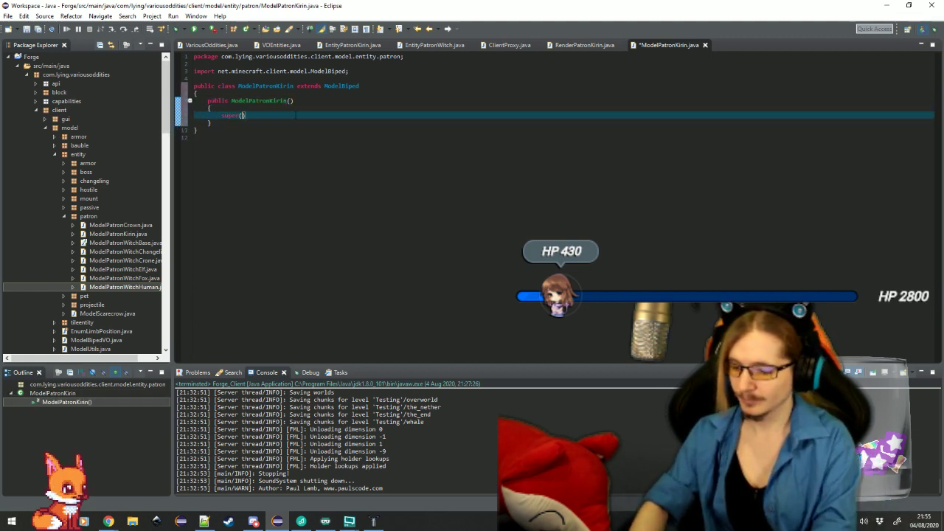
type("super(0F);")
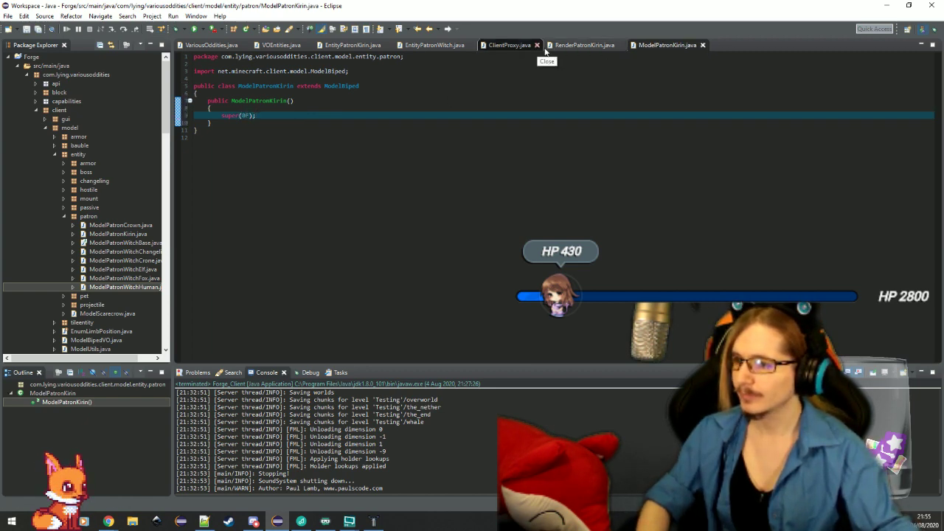
Step: Change the humanWitch field in RenderPatronKirin to type ModelPatronKirin, initialized with new ModelPatronKirin()
left_click(582, 45)
double_click(450, 175)
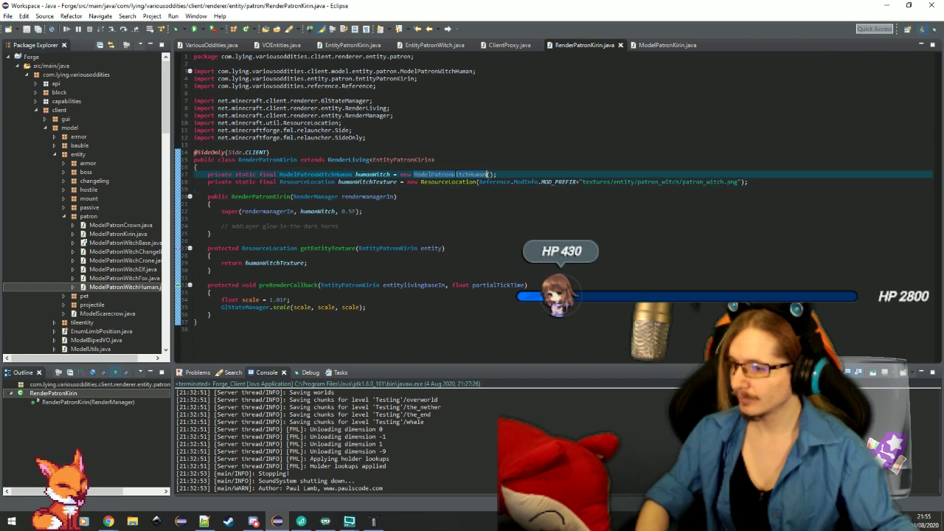
type("Model")
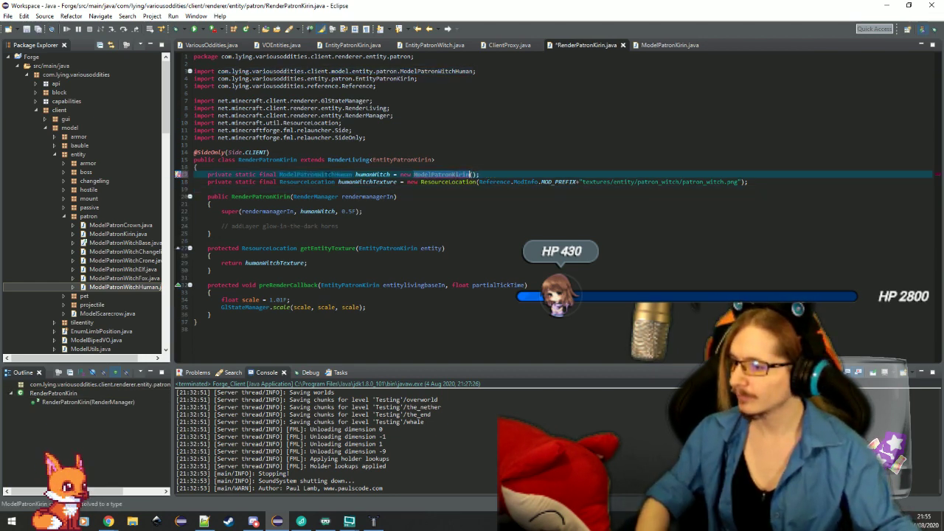
double_click(323, 175)
type("ModelPatronKirin")
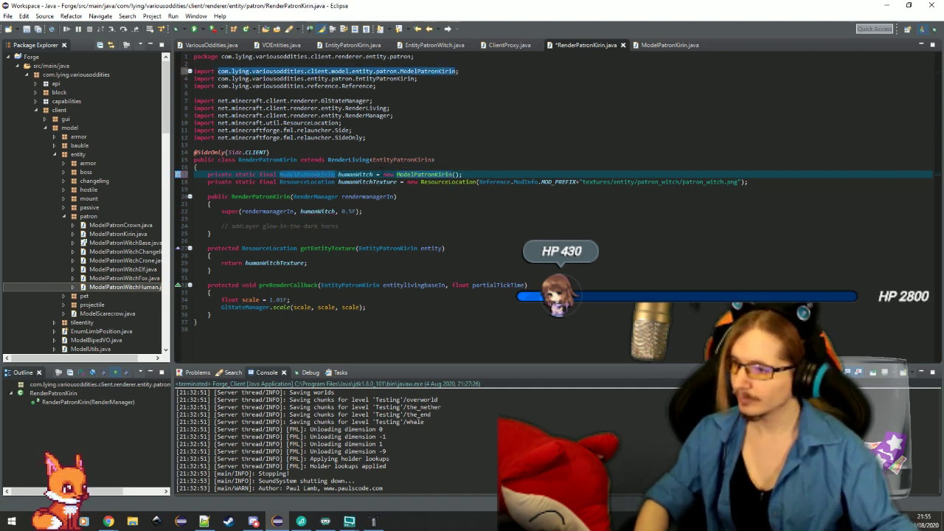
Step: Rename the humanWitch field to kirinModel throughout RenderPatronKirin using the Rename refactoring, and save the file
left_click(353, 175)
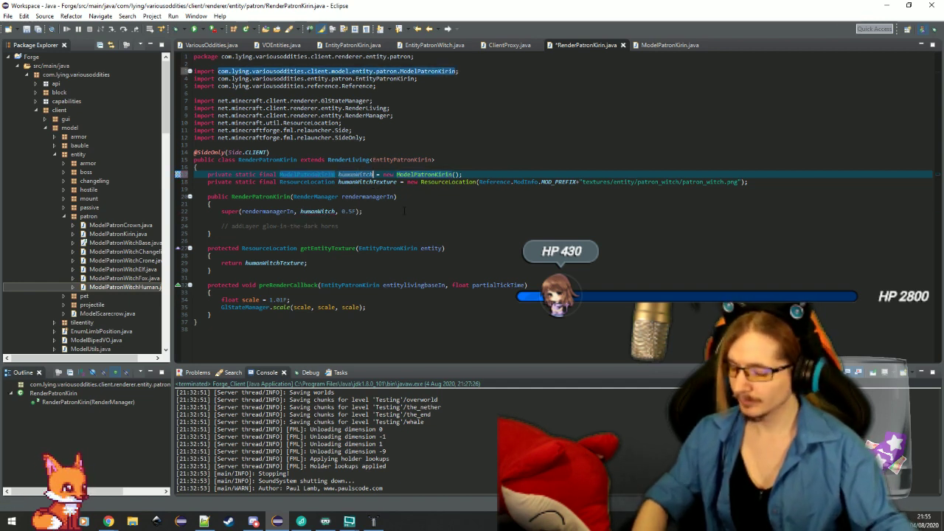
right_click(409, 209)
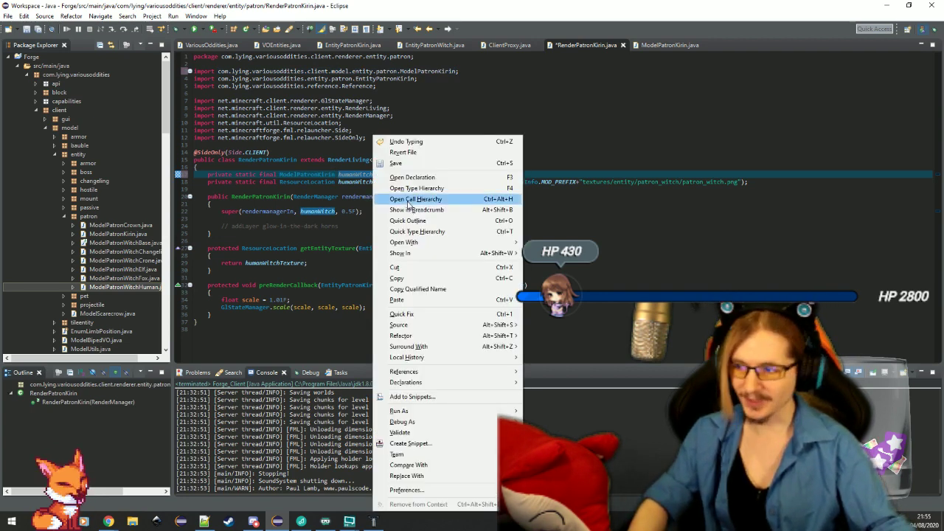
mouse_move(400, 335)
left_click(549, 335)
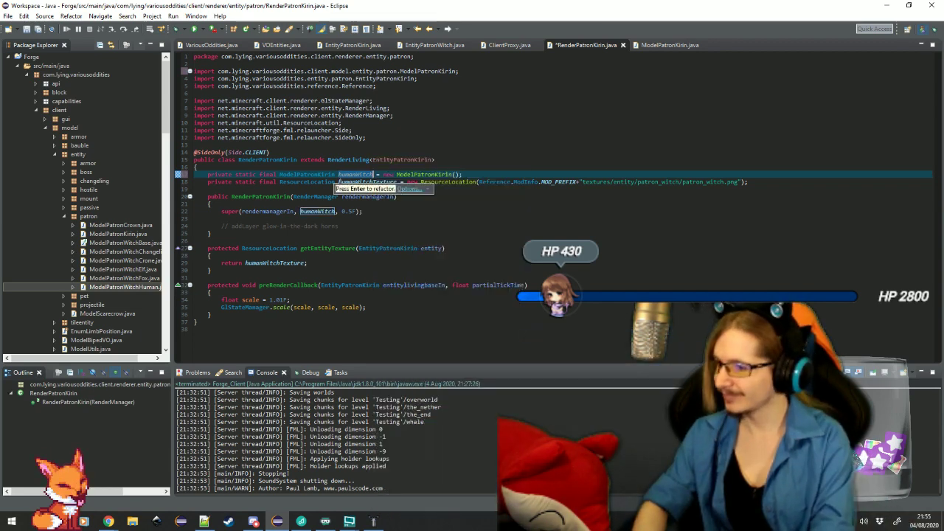
type("kirinModel")
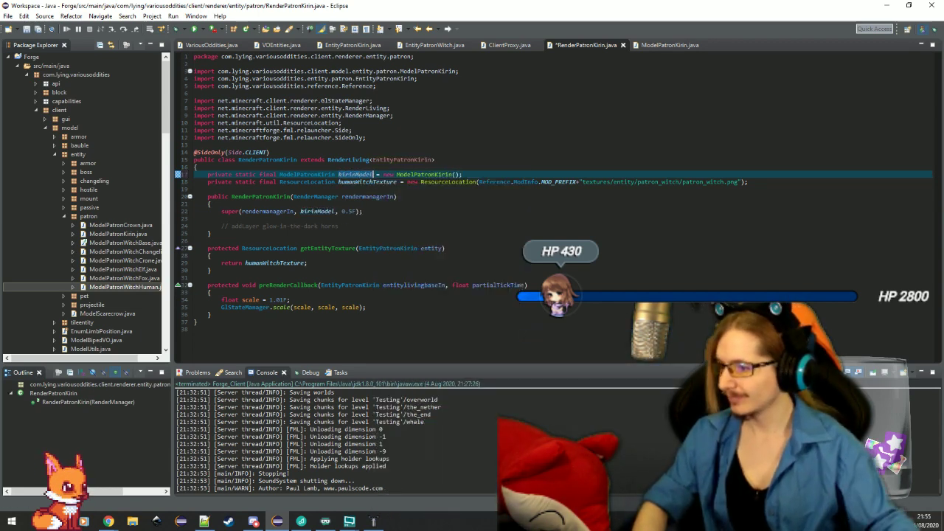
key("Return")
left_click(432, 189)
key("ctrl+s")
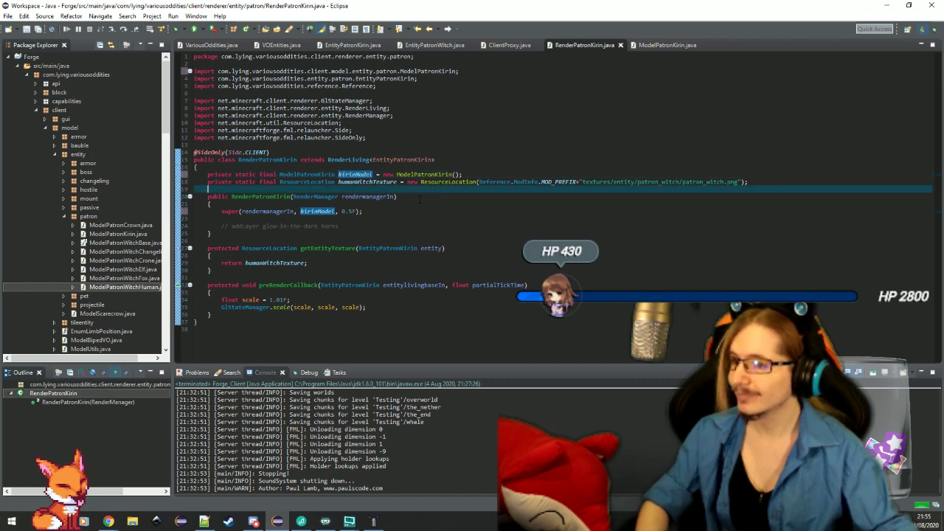
Step: Make getEntityTexture in RenderPatronKirin return null
left_click(464, 218)
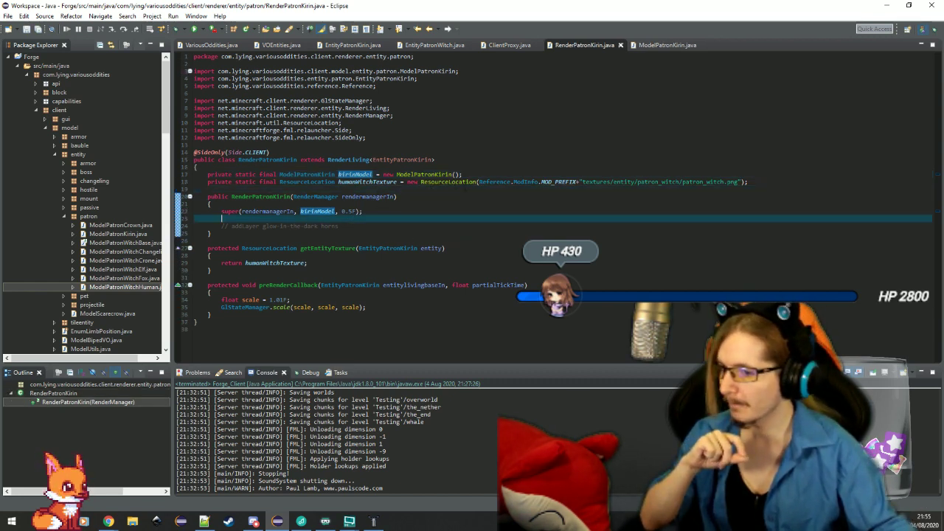
left_click(462, 189)
double_click(277, 263)
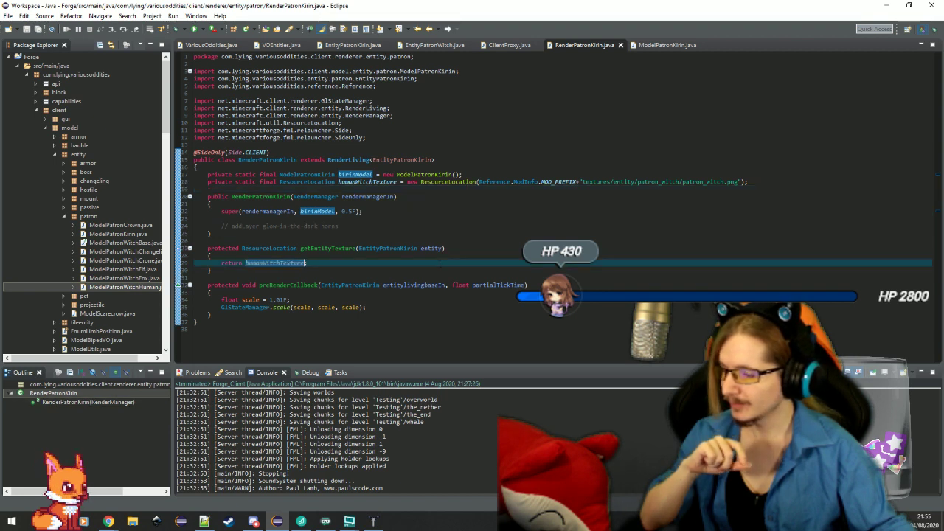
type("null;")
Step: Rename the texture field to kirinTexture and set its path to textures/entity/patron_kirin/patron_kirin.png, leaving the declaration uncommented
left_click(788, 181)
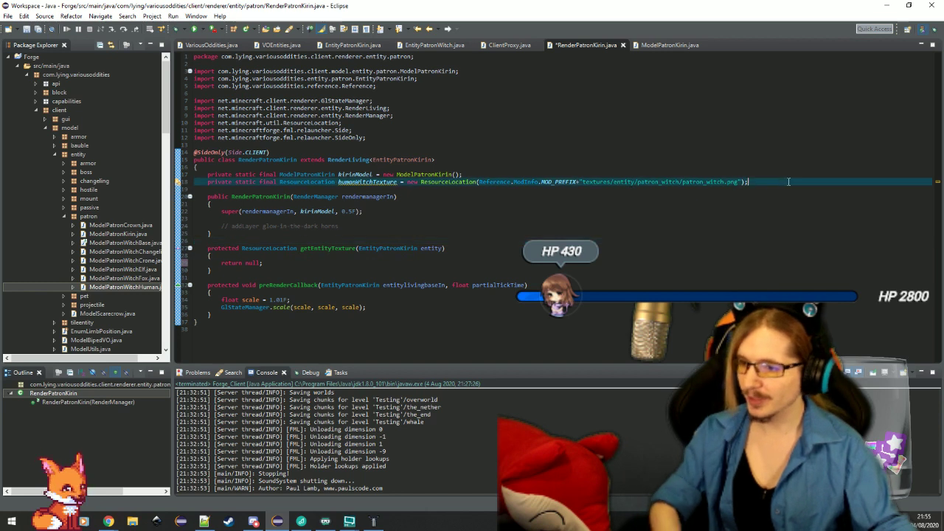
key("ctrl+slash")
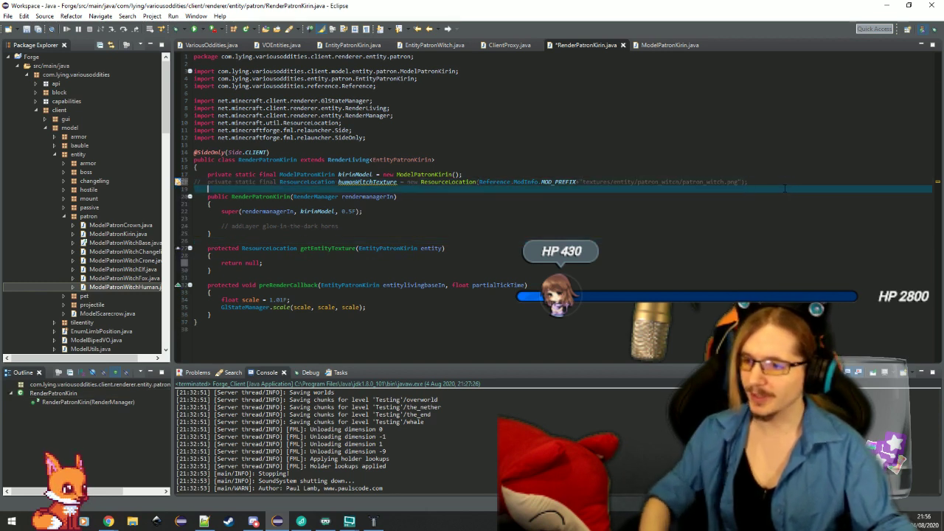
key("Delete")
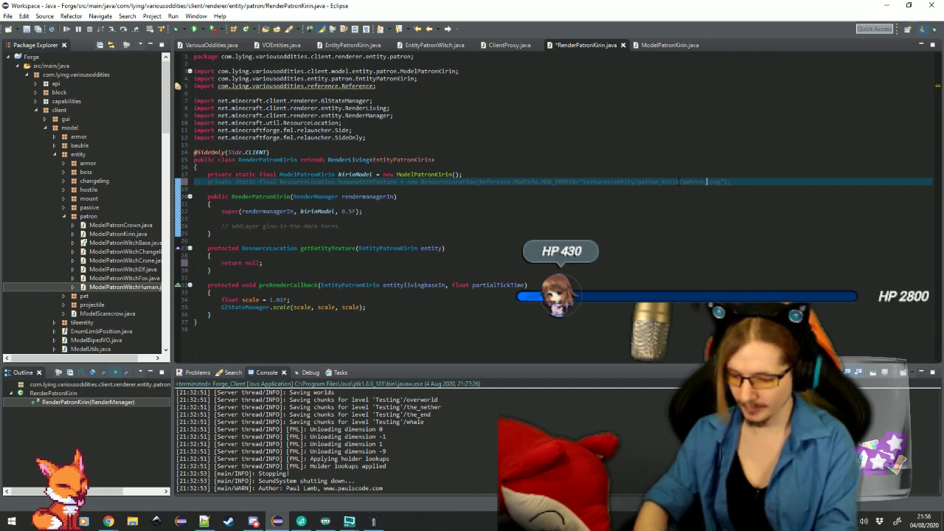
type("ion ")
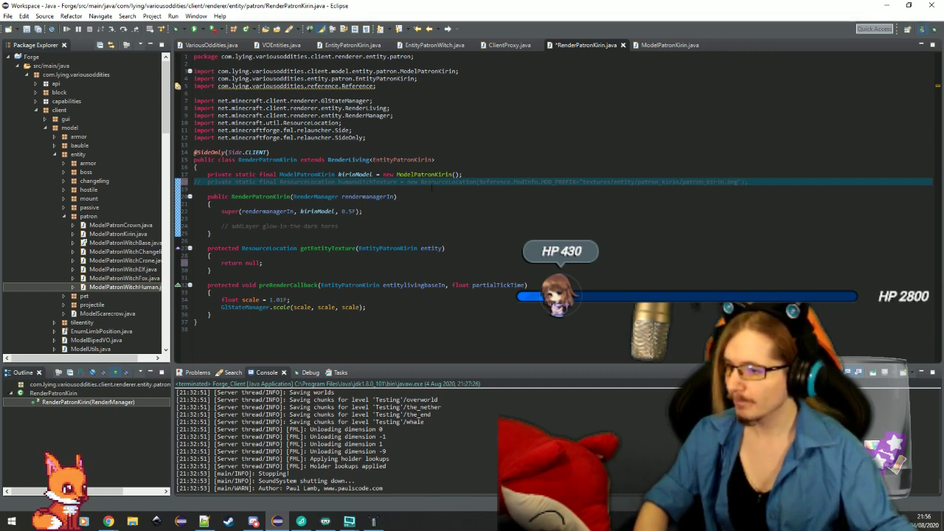
type("k")
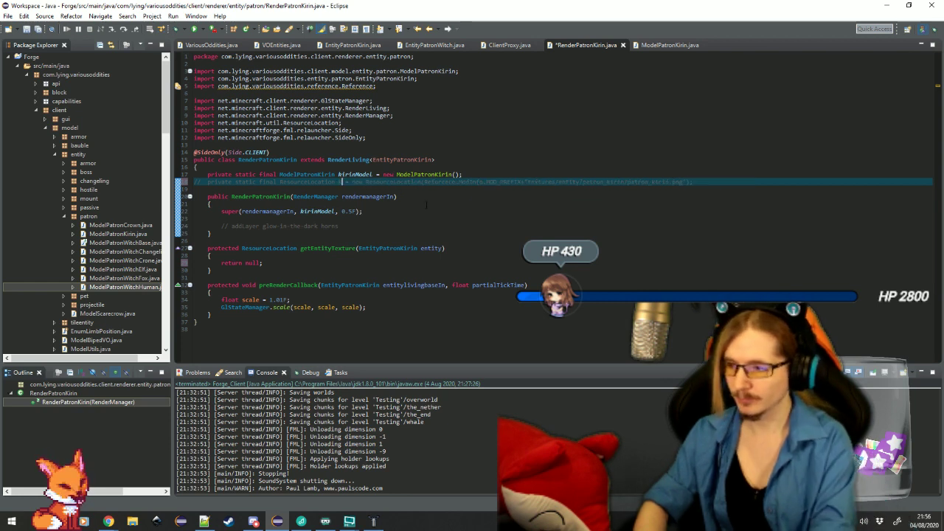
type("irinTexture")
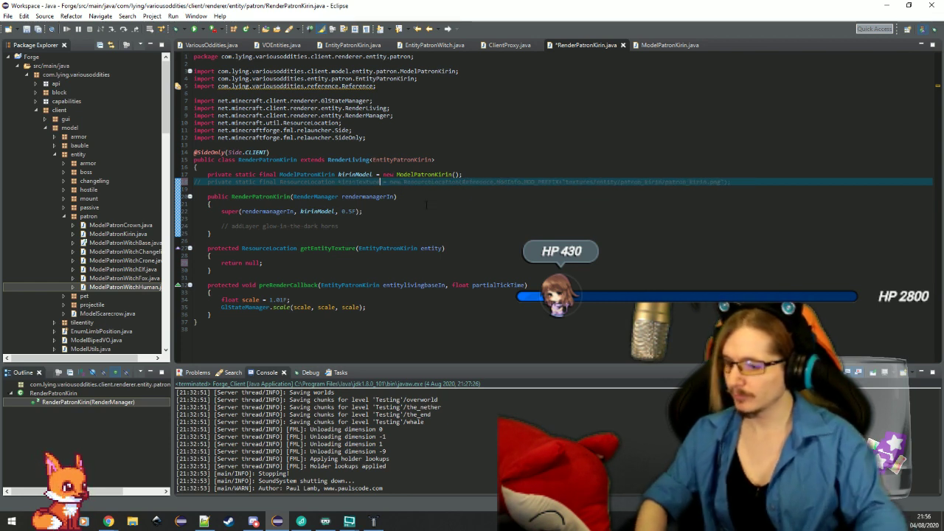
key("ctrl+slash")
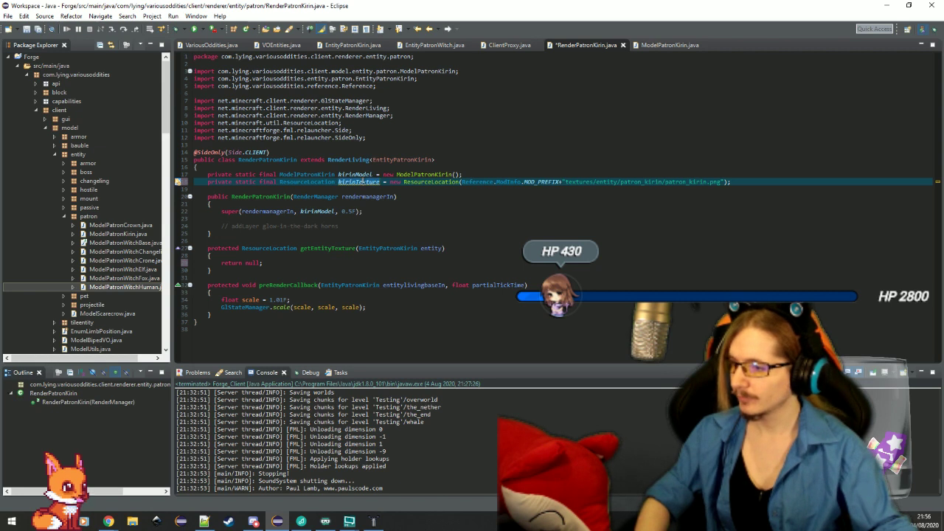
Step: Make getEntityTexture return kirinTexture, and save RenderPatronKirin
double_click(364, 181)
key("ctrl+c")
double_click(259, 263)
key("ctrl+v")
left_click(344, 233)
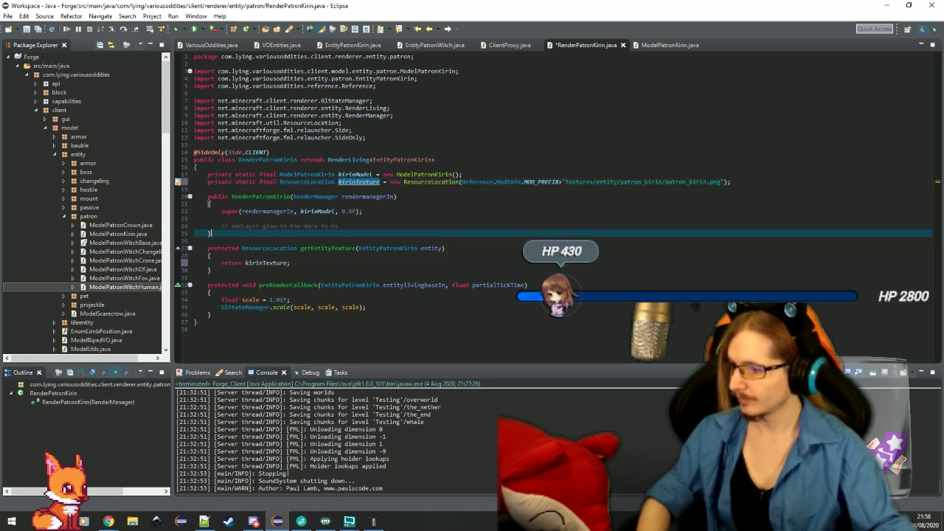
left_click(350, 225)
key("ctrl+s")
left_click(358, 220)
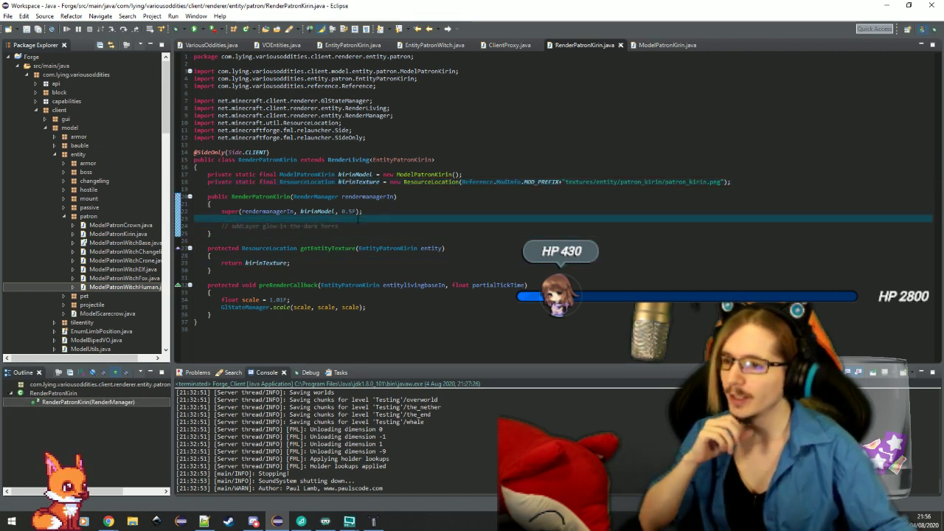
Step: Bring up the ModelPatronKirin class, run the Forge_Client configuration, and load the Testing singleplayer world
left_click(668, 45)
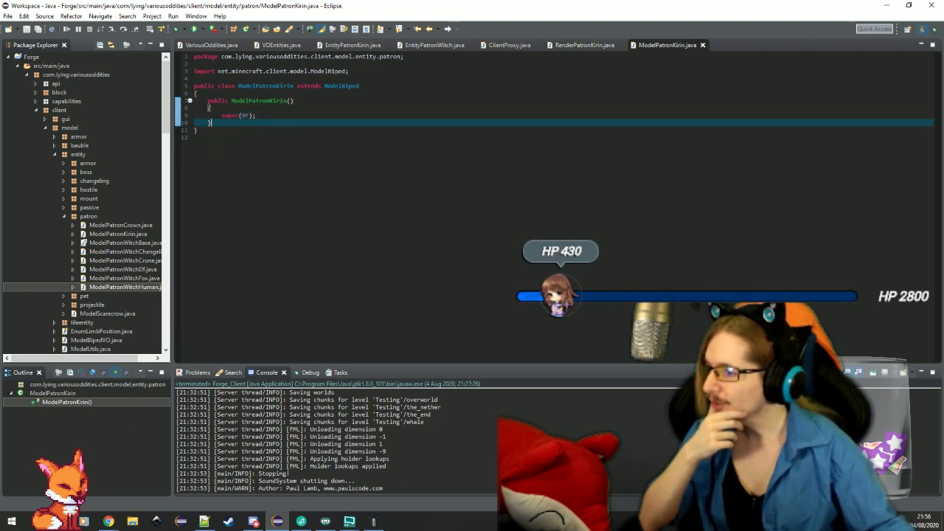
left_click(390, 77)
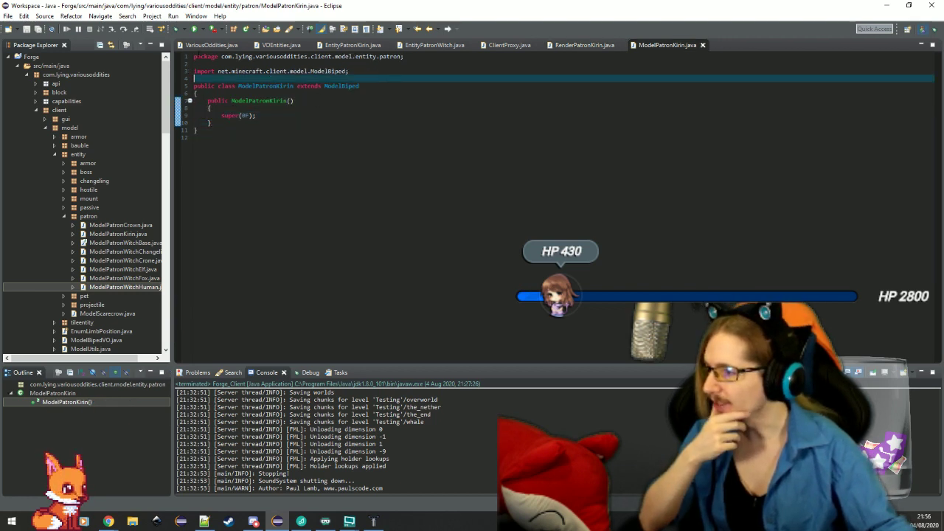
left_click(204, 30)
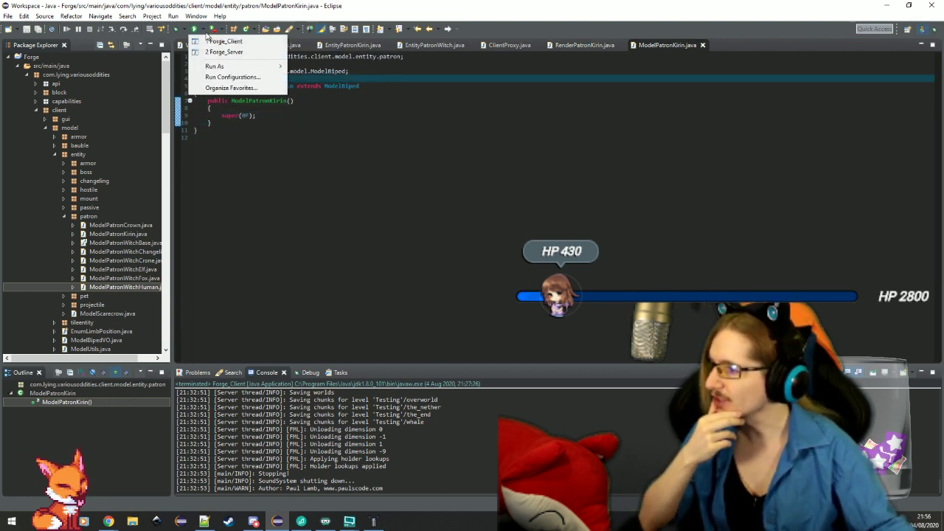
left_click(218, 41)
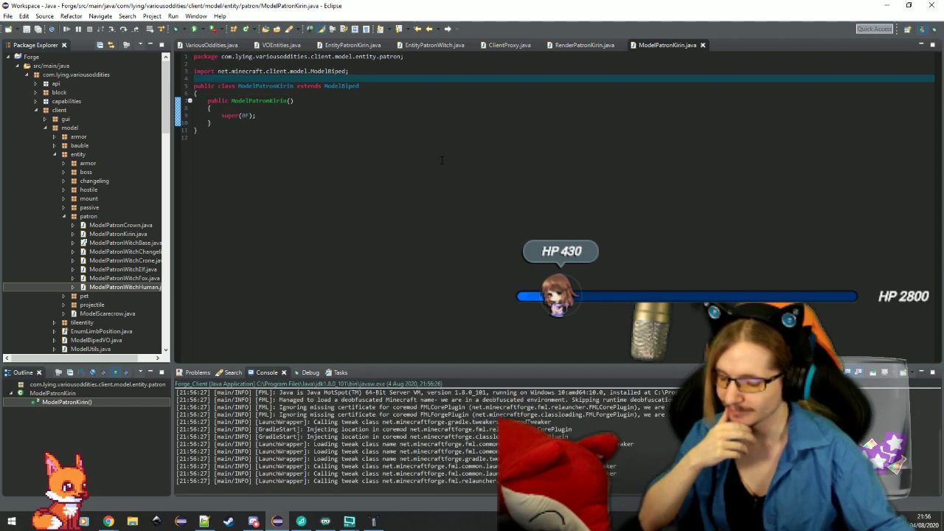
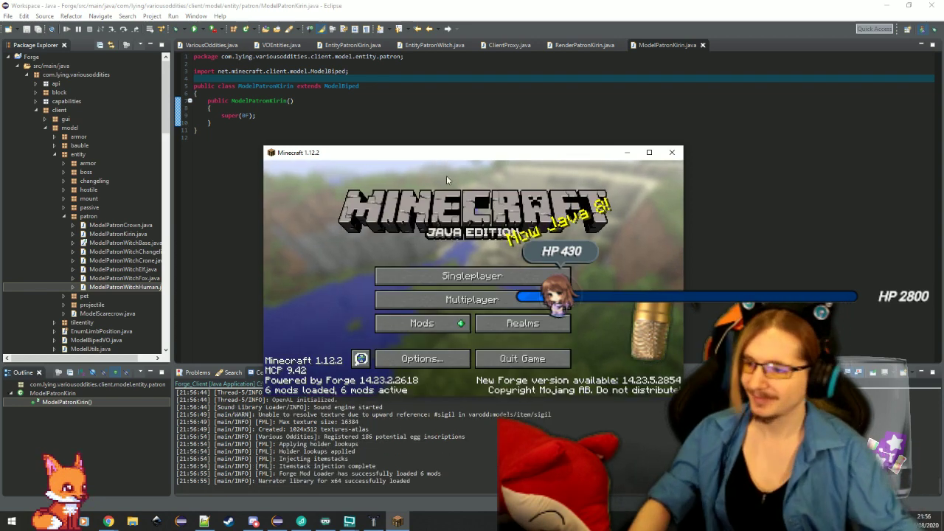
left_click(505, 277)
double_click(508, 220)
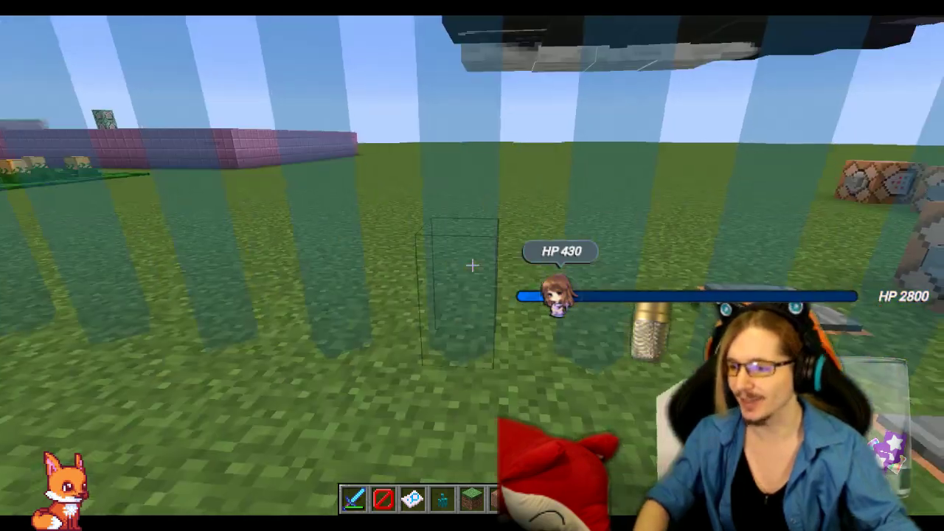
Step: Summon varodd:patron_kirin at ~ ~ ~ with {NoAI:1b} in open ground and inspect its model from different sides
key("w")
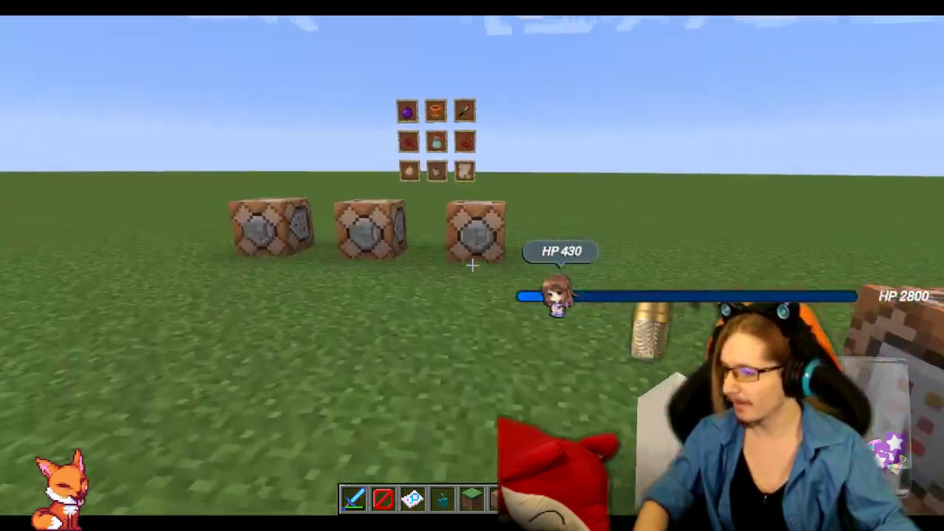
key("w")
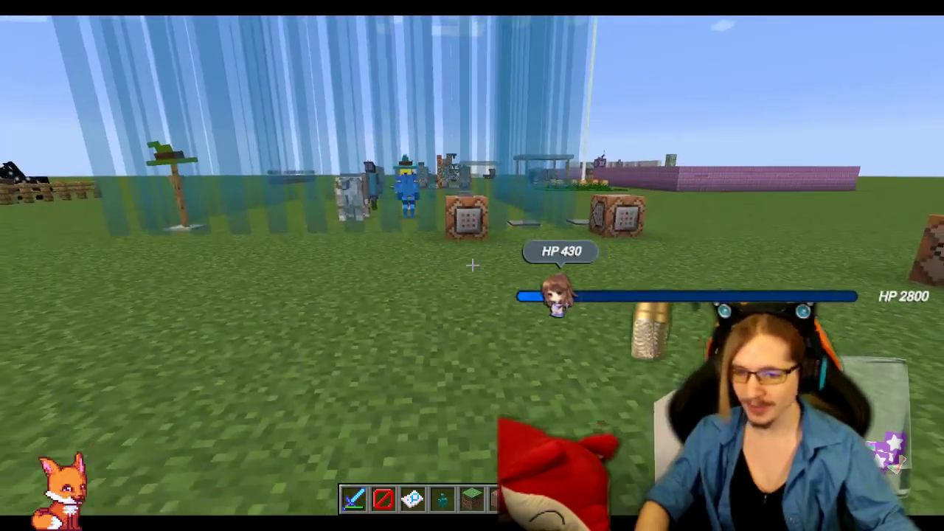
type("/summon varodd:patron")
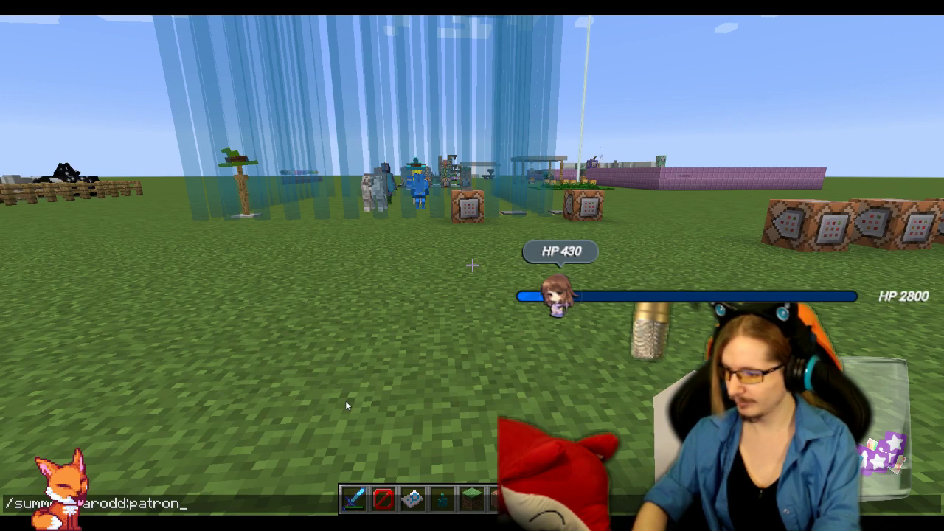
type("~ ~ ~")
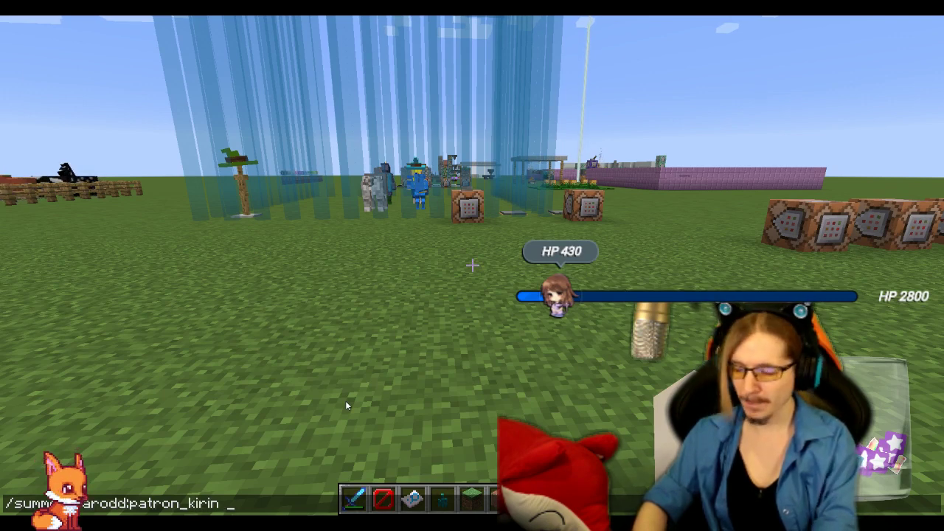
type(" {")
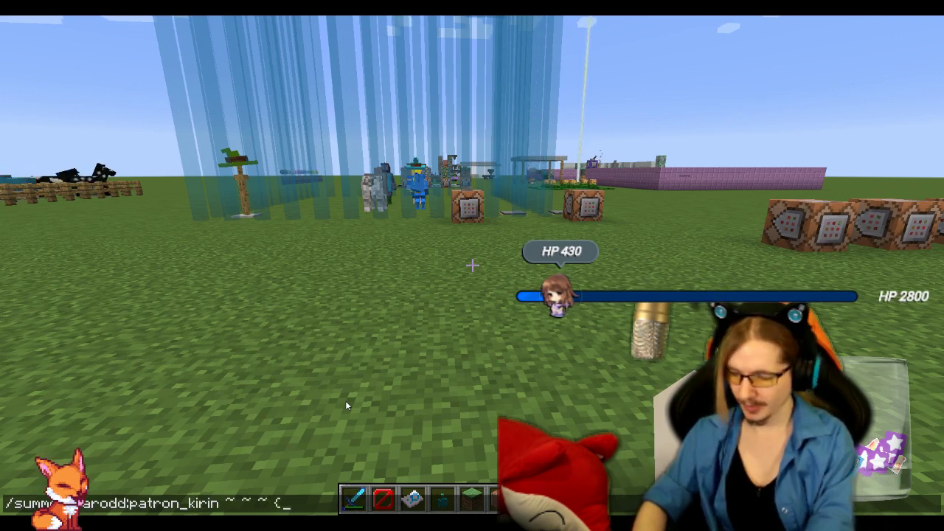
type("NoAI:1b}")
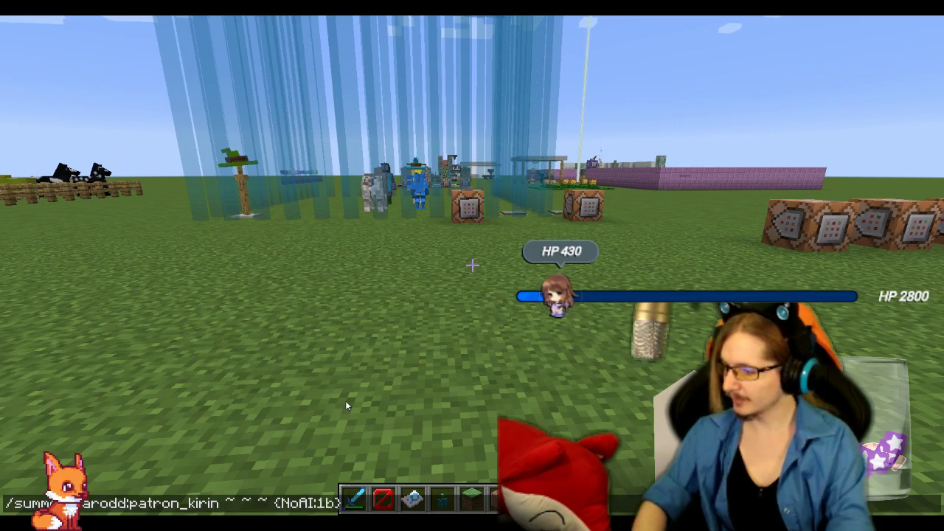
key("Return")
key("a")
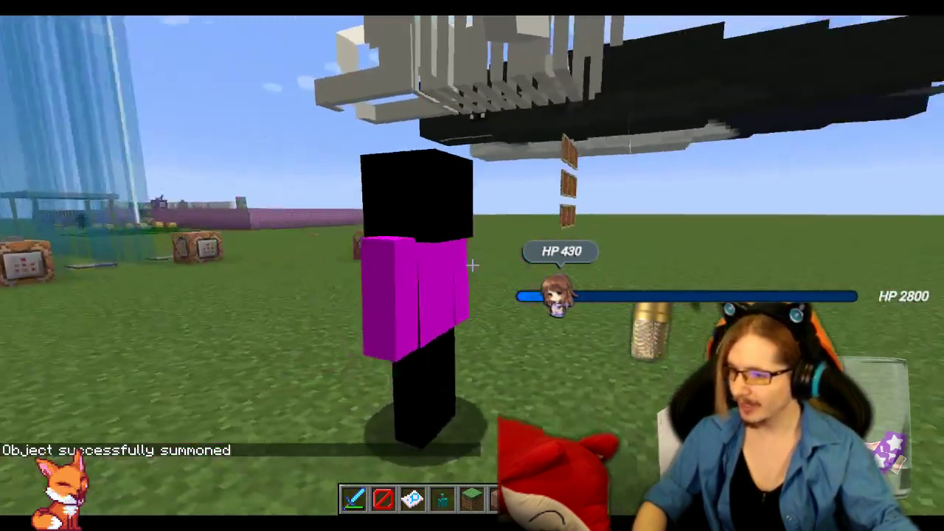
key("a")
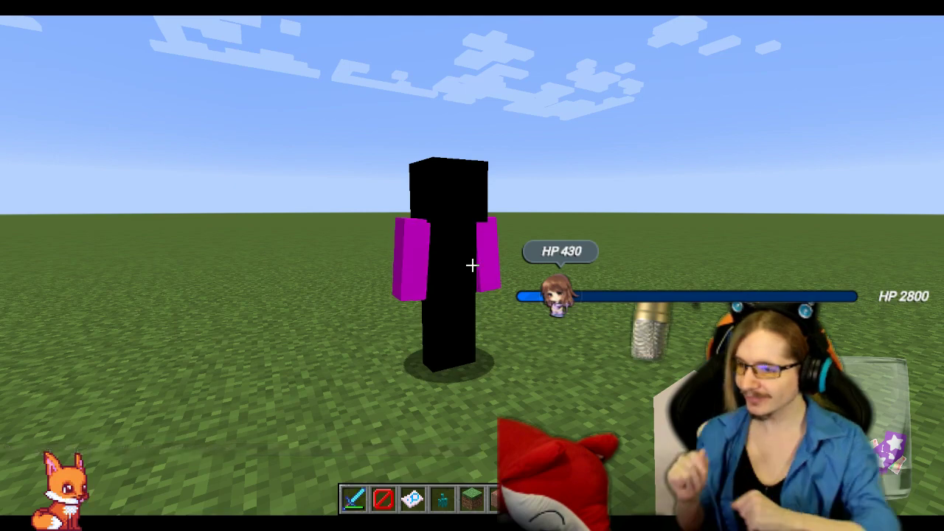
key("w")
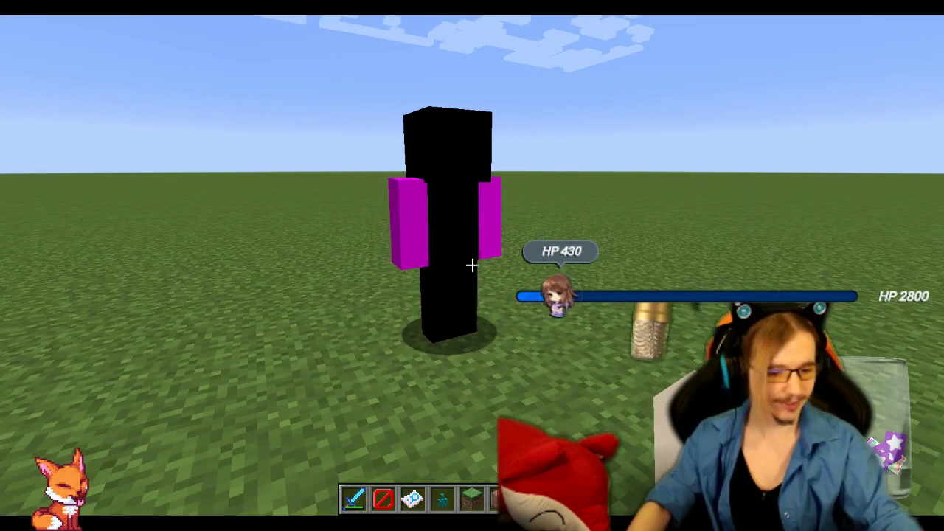
Step: Save and leave the test world, and quit Minecraft
key("Escape")
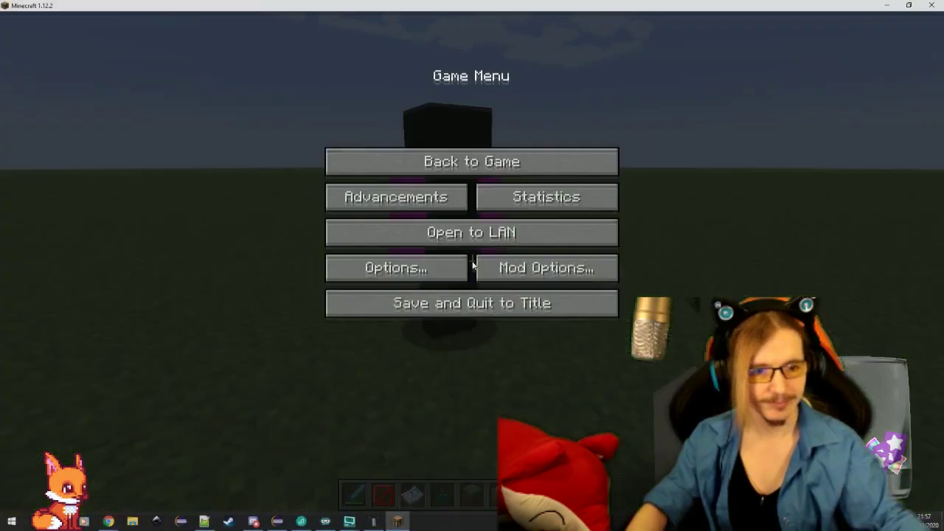
double_click(558, 4)
left_click(514, 334)
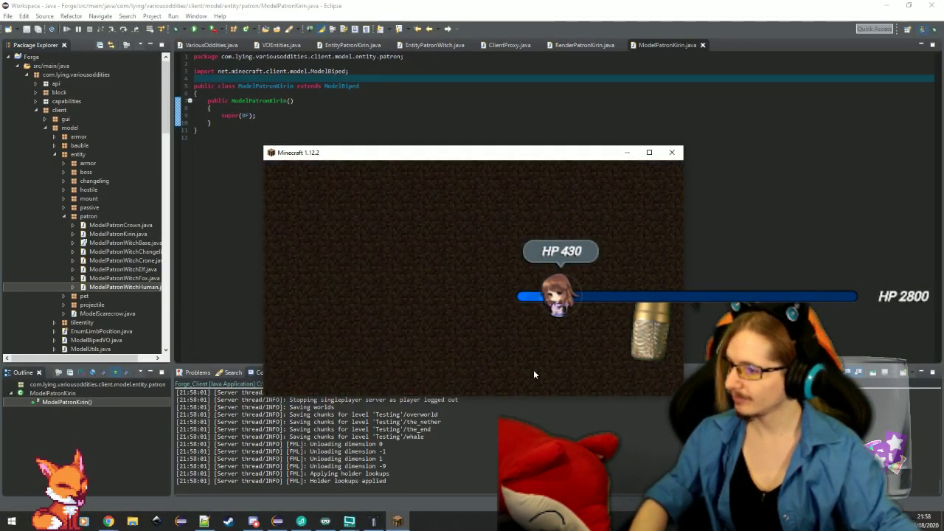
left_click(539, 356)
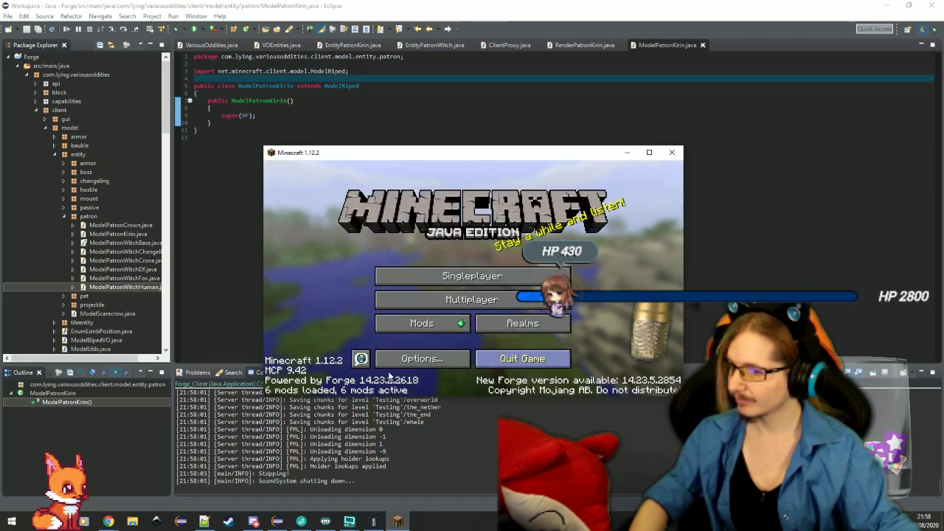
Step: Make room after super(0F) in the ModelPatronKirin constructor, and move the Techne window to the other monitor
left_click(275, 116)
key("Return")
key("Return")
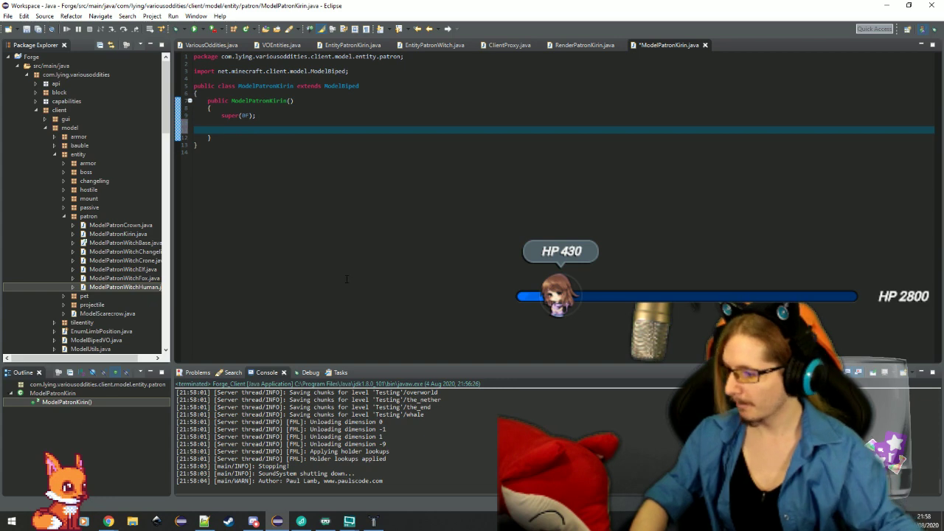
left_click(373, 521)
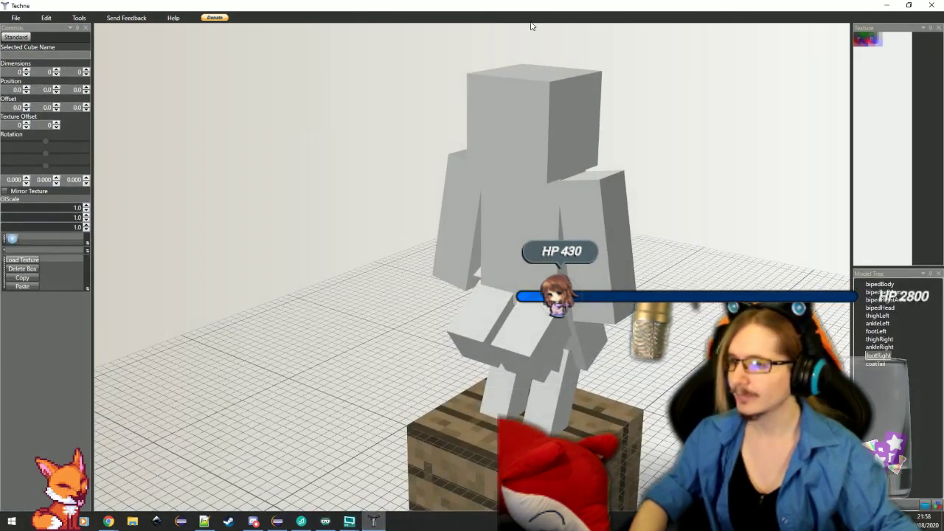
left_click_drag(533, 9, 943, 218)
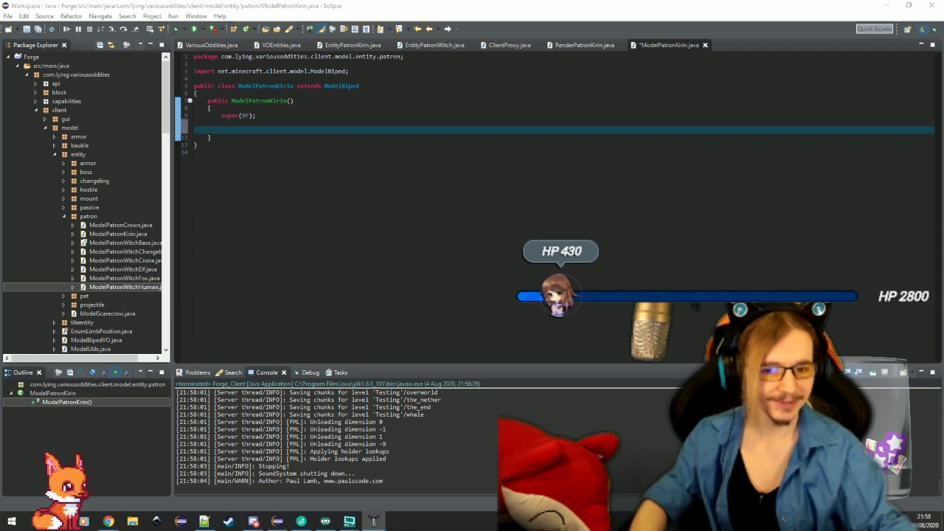
Step: Declare a ModelRenderer field named coatTail above the ModelPatronKirin constructor and import ModelRenderer
left_click(318, 94)
key("Return")
key("Return")
key("Up")
key("Return")
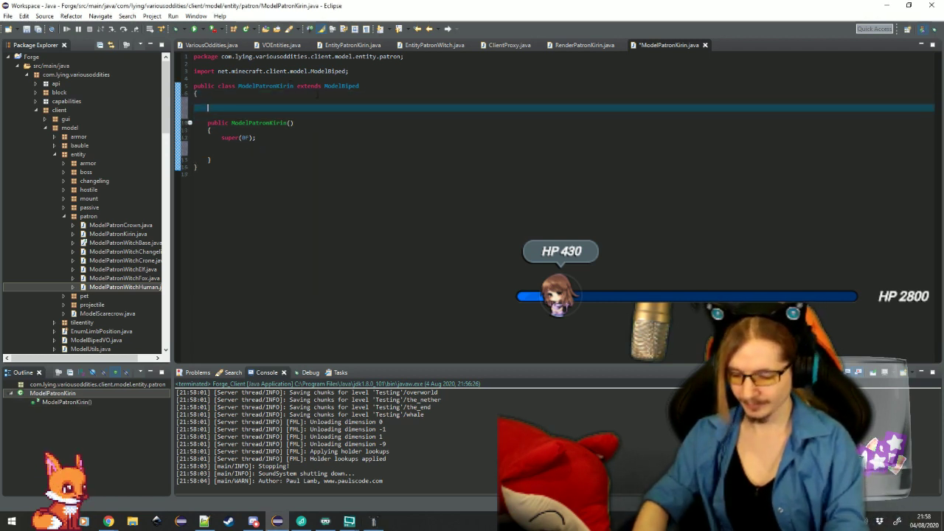
type("ModelRenderer coatTail;")
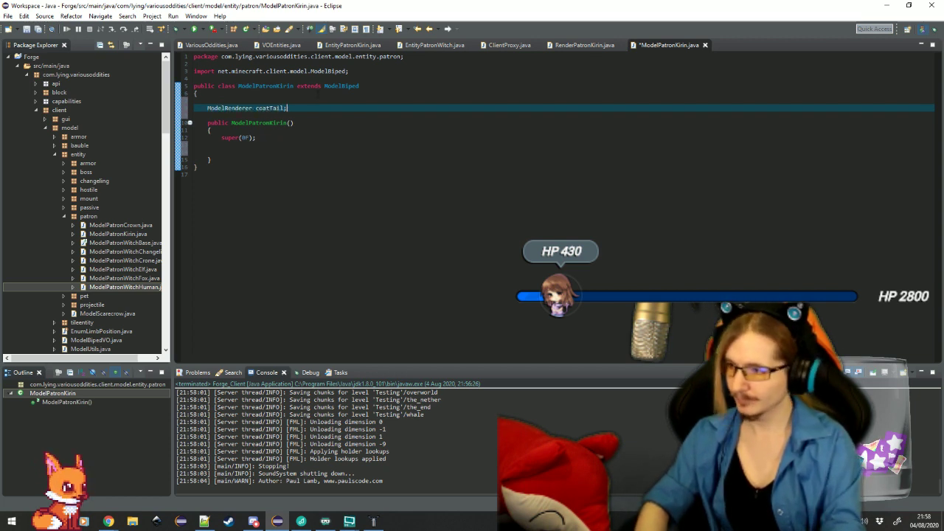
key("ctrl+shift+o")
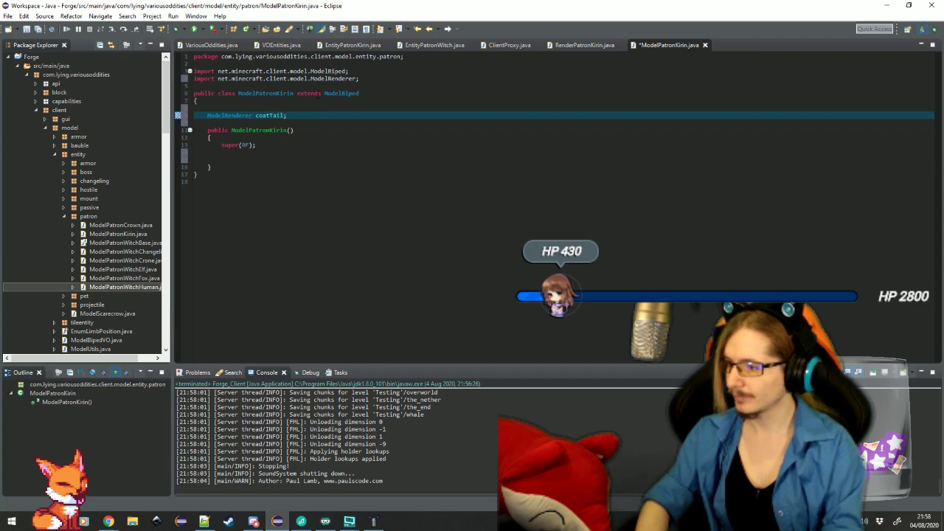
Step: Initialise this.coatTail with ModelUtils.freshRenderer(this) after the super call in the constructor
key("Down")
key("Down")
key("Down")
key("Down")
key("Down")
key("Down")
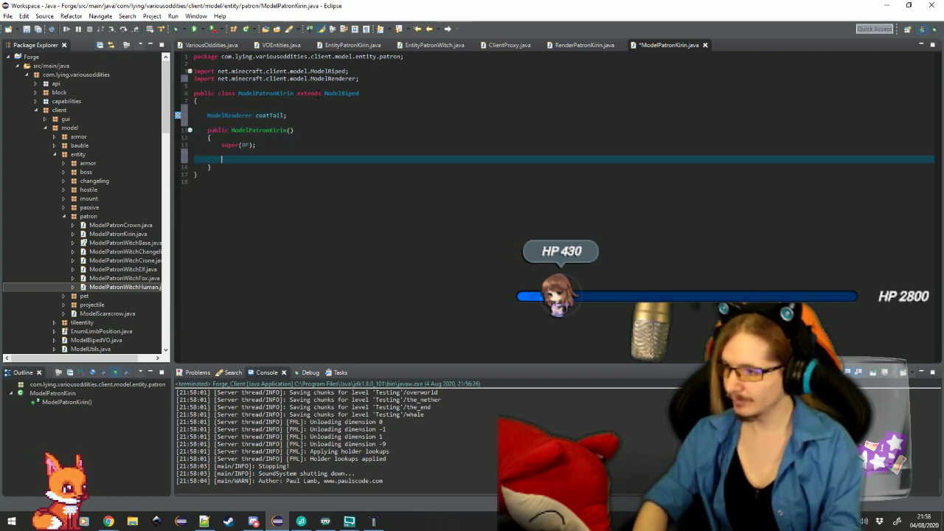
type("this.coatTail =")
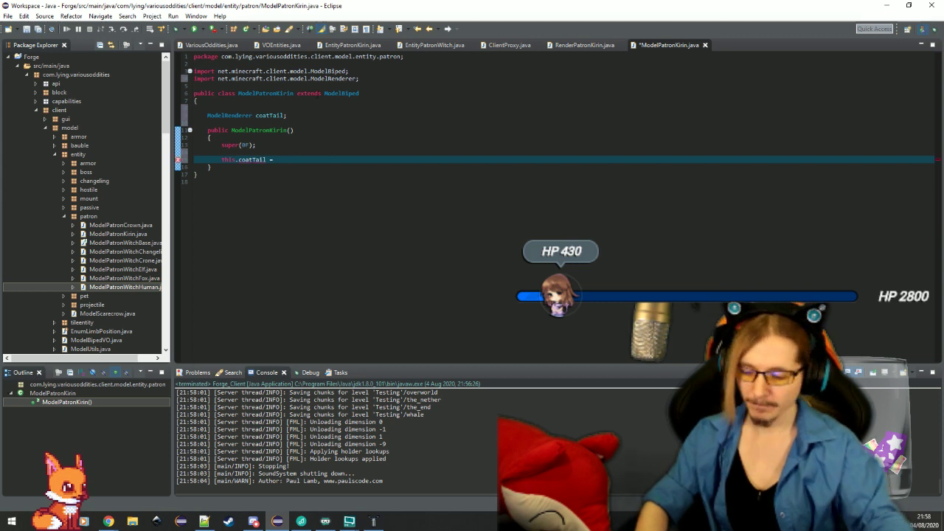
type(" ModelUtils.freshRenderer(par1ModelBase)")
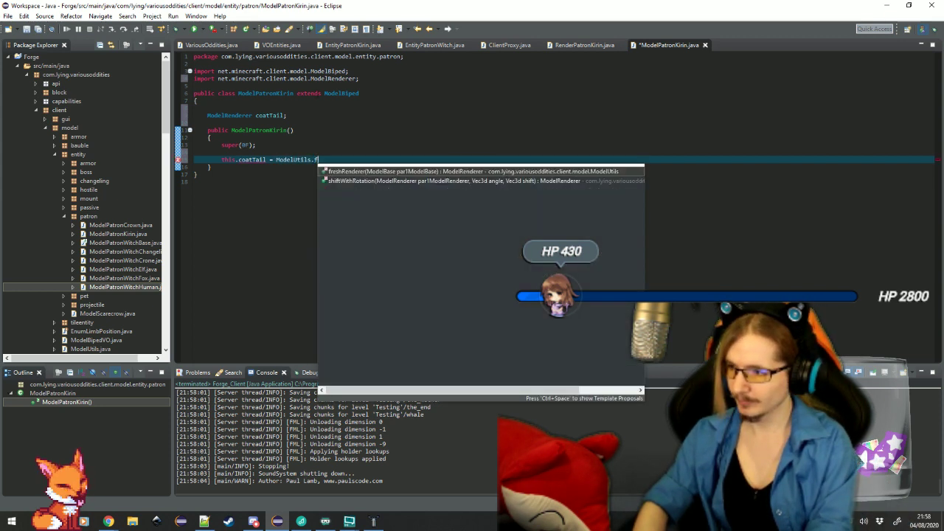
key("Return")
type("this);")
key("Return")
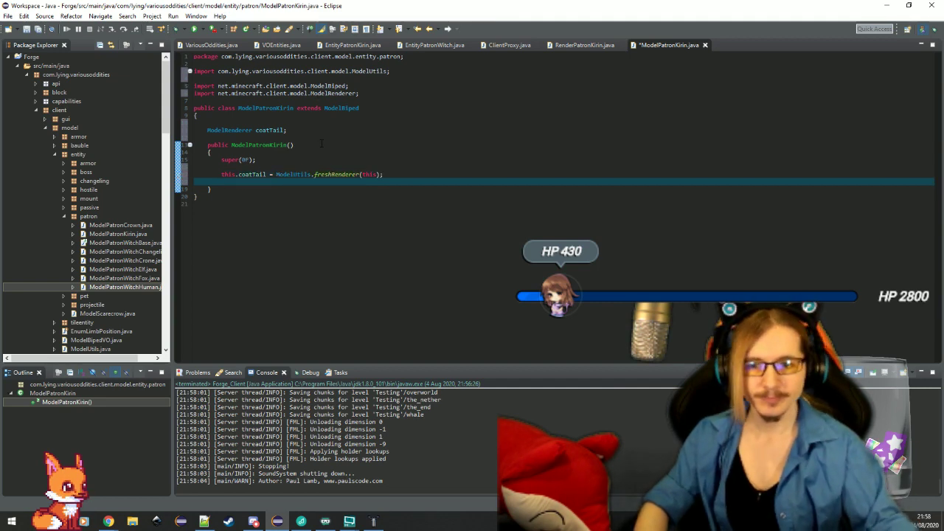
Step: Add a box to this.coatTail with addBox(-5F, 0F, -2F, 10, 9, 4)
type("this.coat")
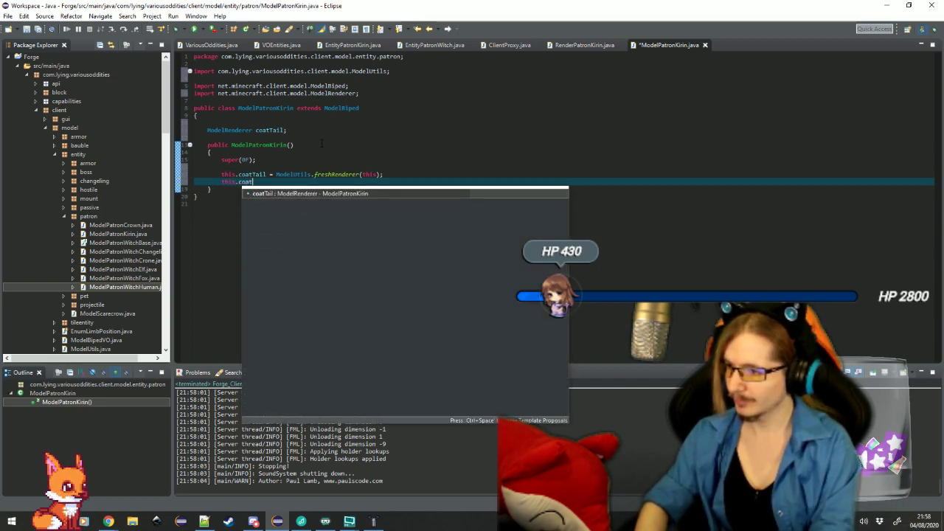
key("Return")
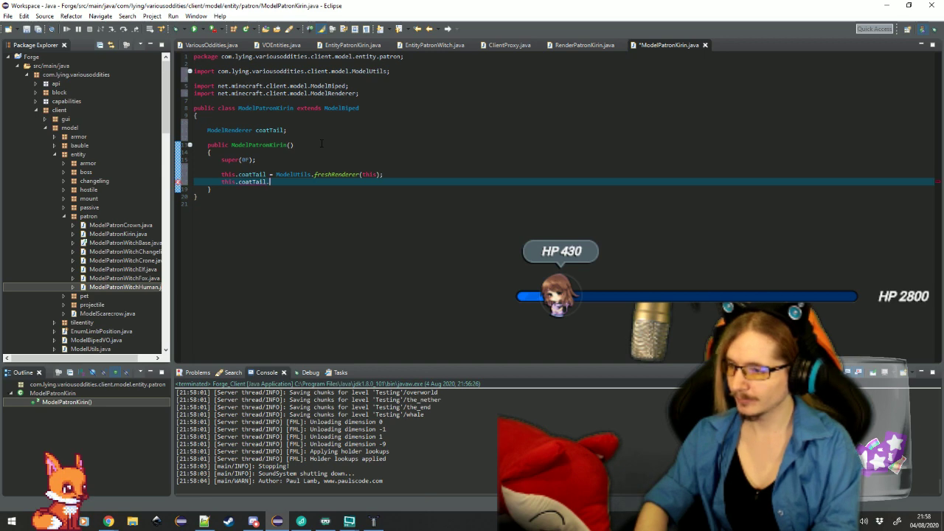
type(".add")
key("Return")
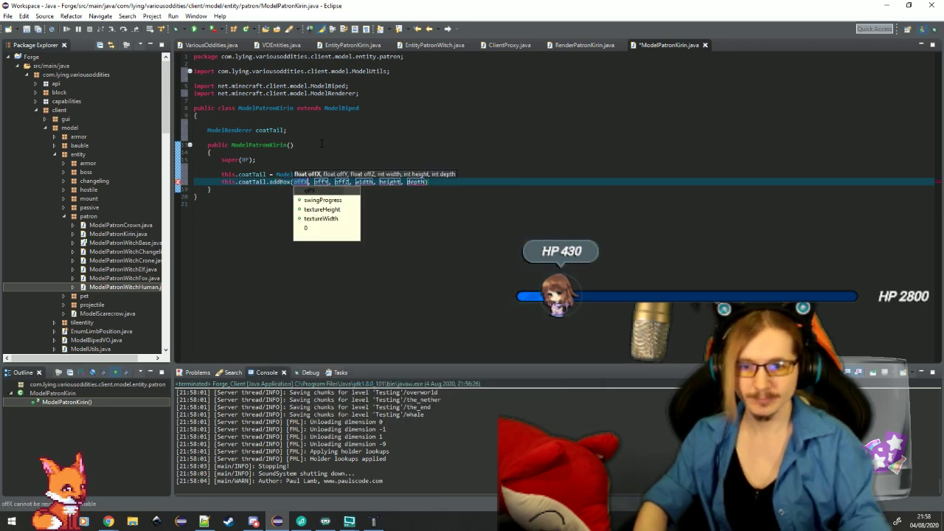
type("-5F")
key("Tab")
type("8")
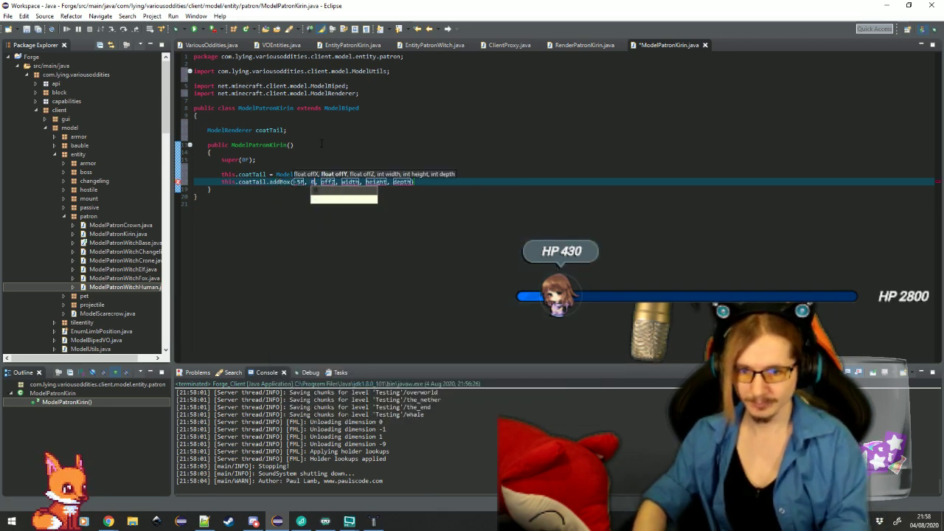
type("F")
key("Tab")
type("-2F")
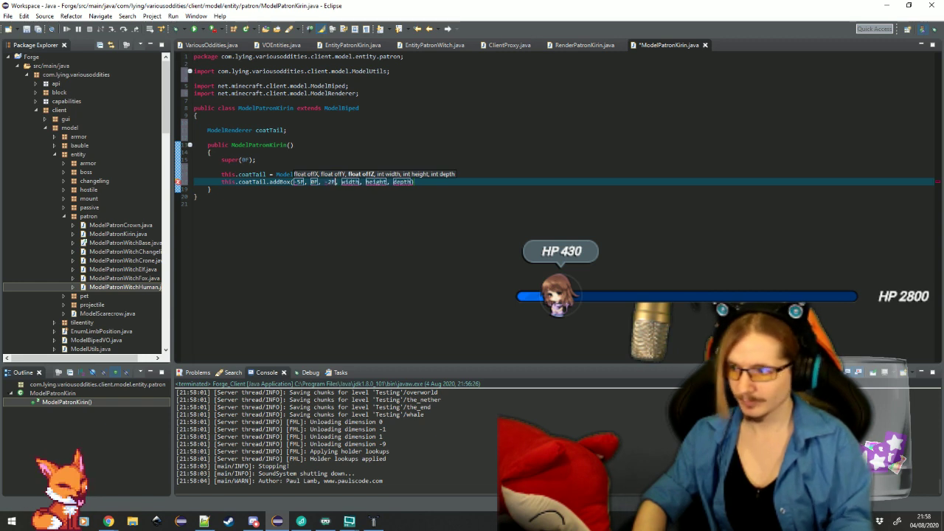
key("Tab")
type("10")
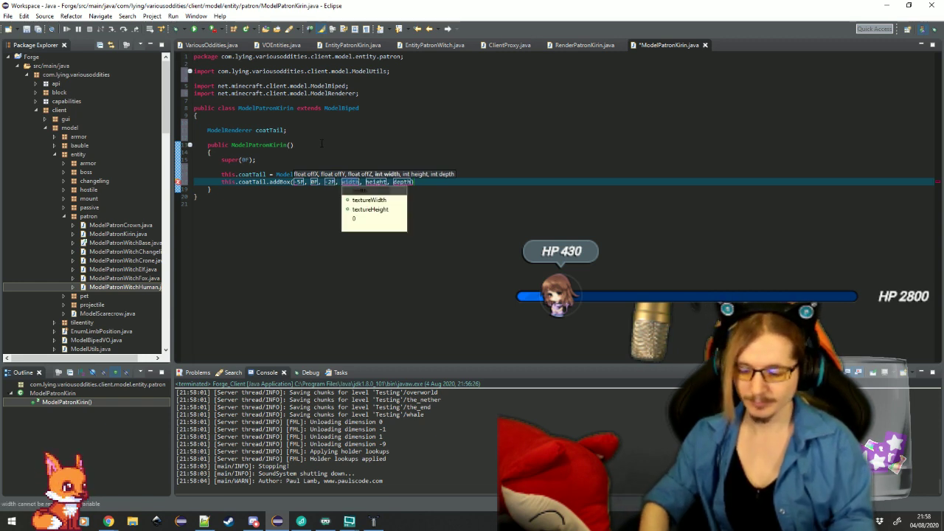
key("Tab")
type("1")
key("Tab")
type("4")
key("Return")
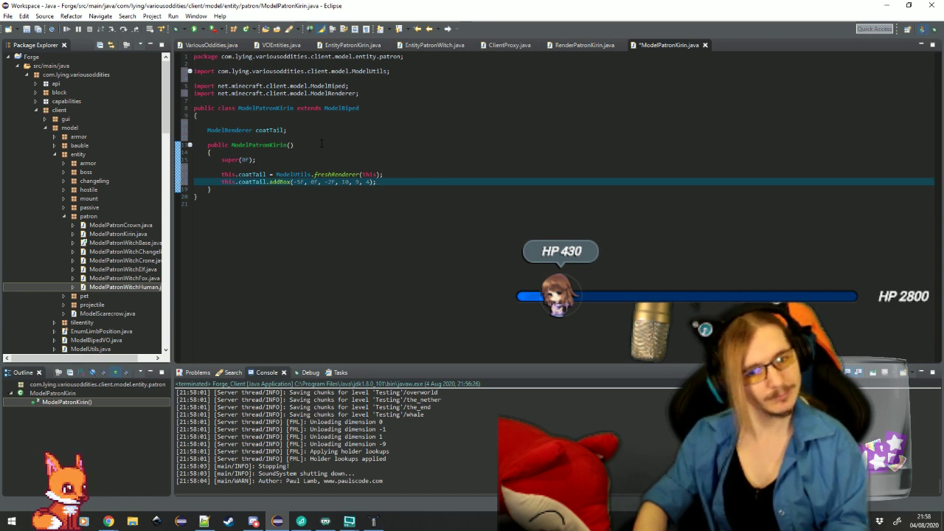
Step: Check the coatTail addBox offsets and dimensions against the model in Techne
key("Left")
key("Left")
key("Left")
key("Left")
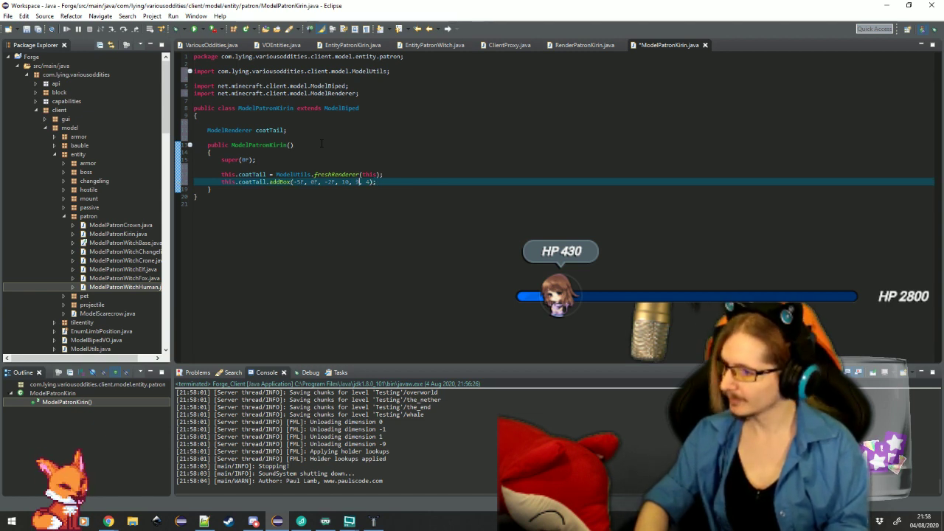
key("Left")
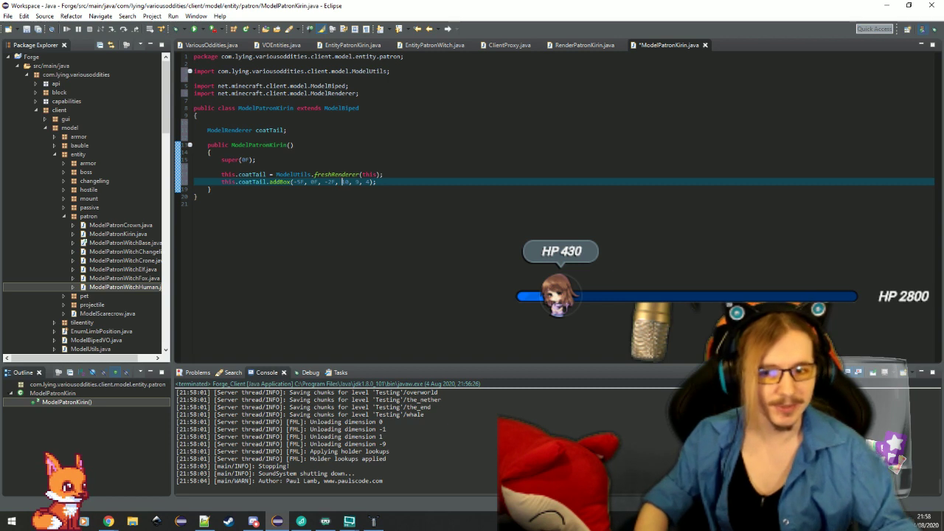
key("alt+Tab")
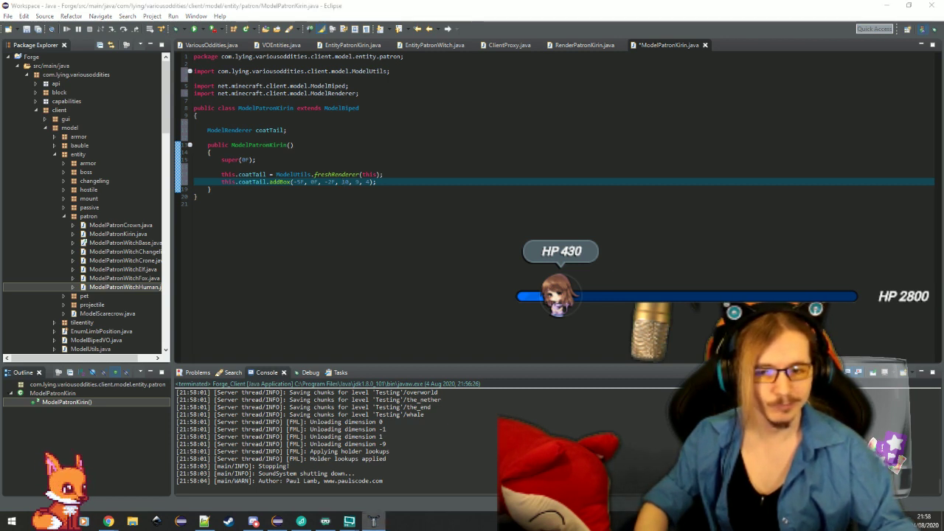
left_click(402, 182)
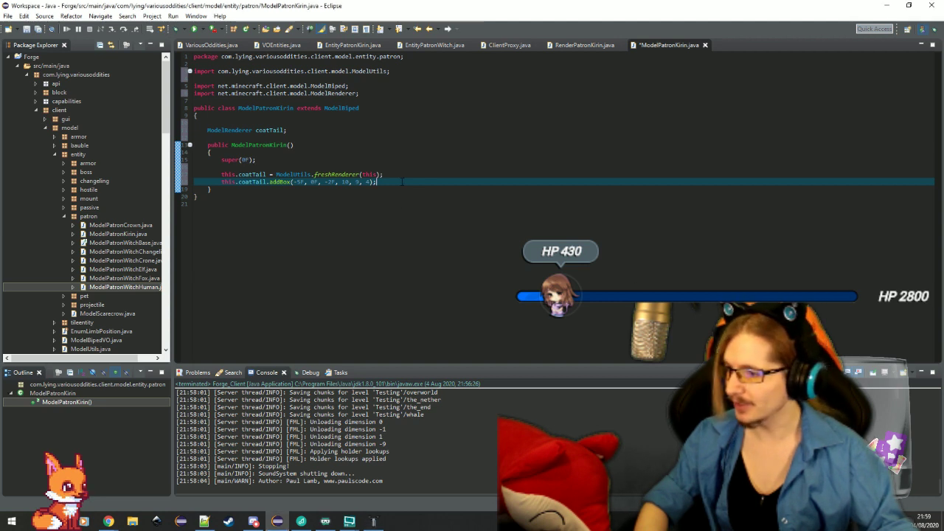
key("Up")
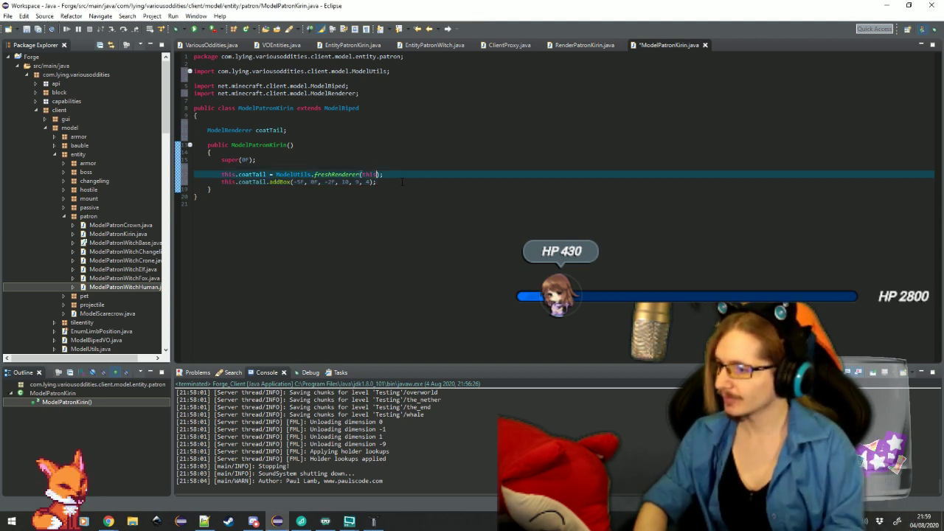
key("Down")
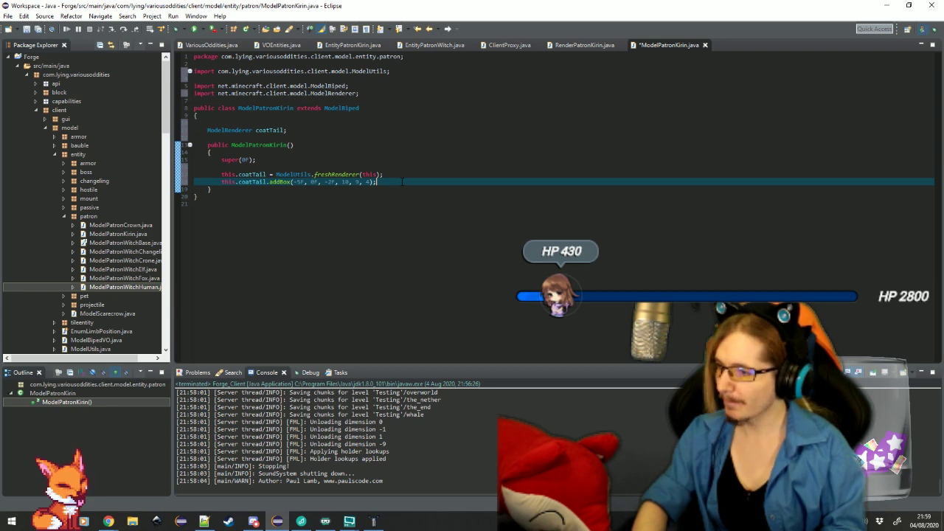
Step: Set the coatTail's rotation point to (0F, 9.5F, 0F) below its addBox call
key("Return")
type("this.coatTail.")
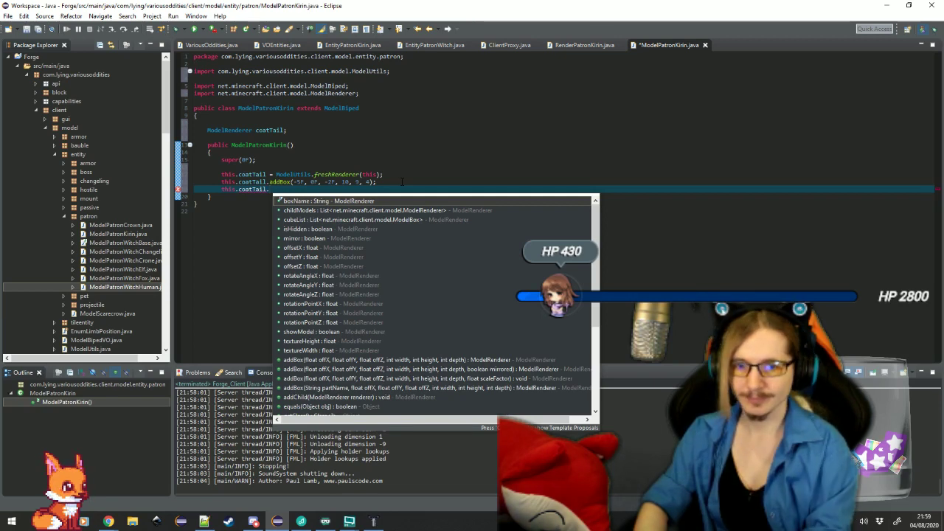
type("setRo")
key("Return")
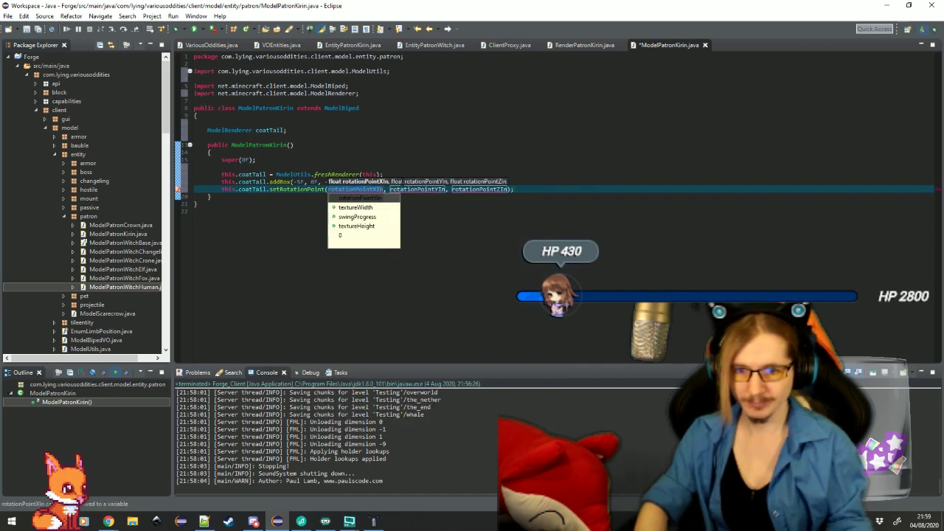
type("0F")
key("Tab")
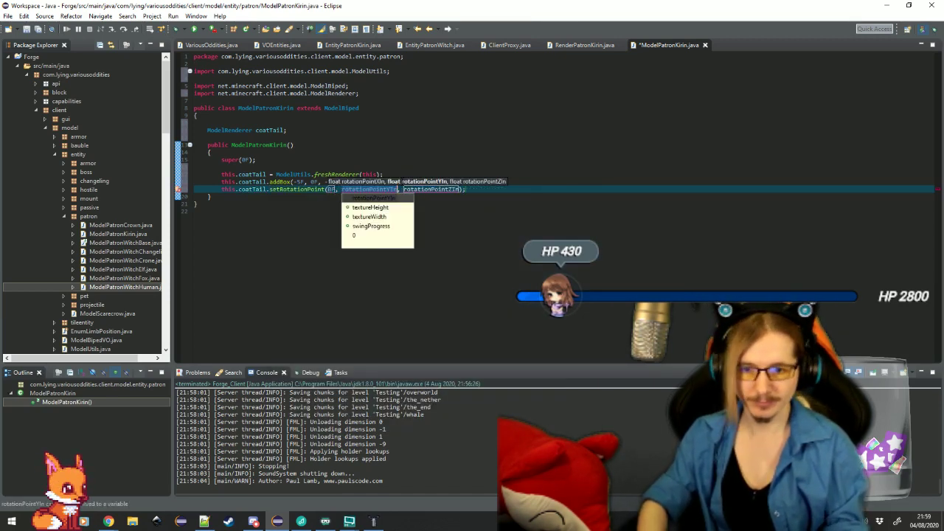
type("0F, 9.5F")
key("Tab")
type("0F")
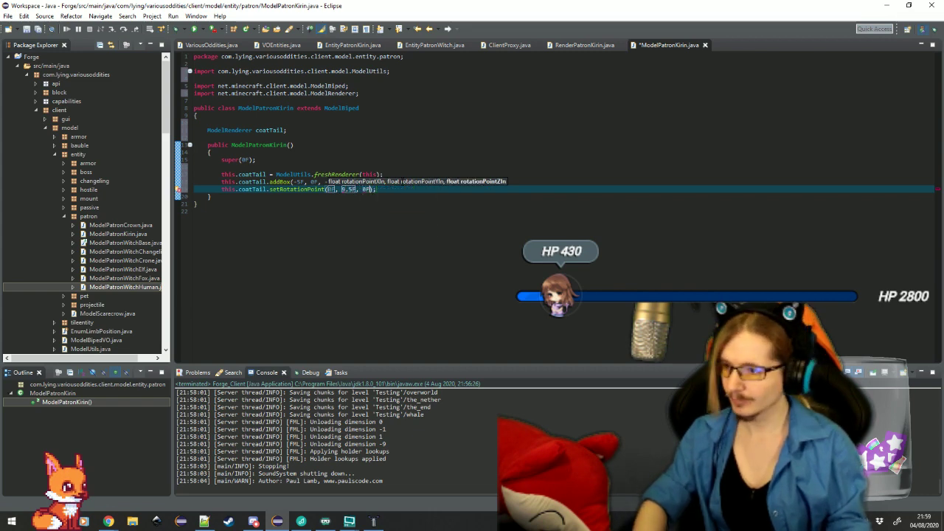
key("Return")
Step: Attach this.coatTail to bipedBody with addChild at the end of the constructor
key("Return")
type("th")
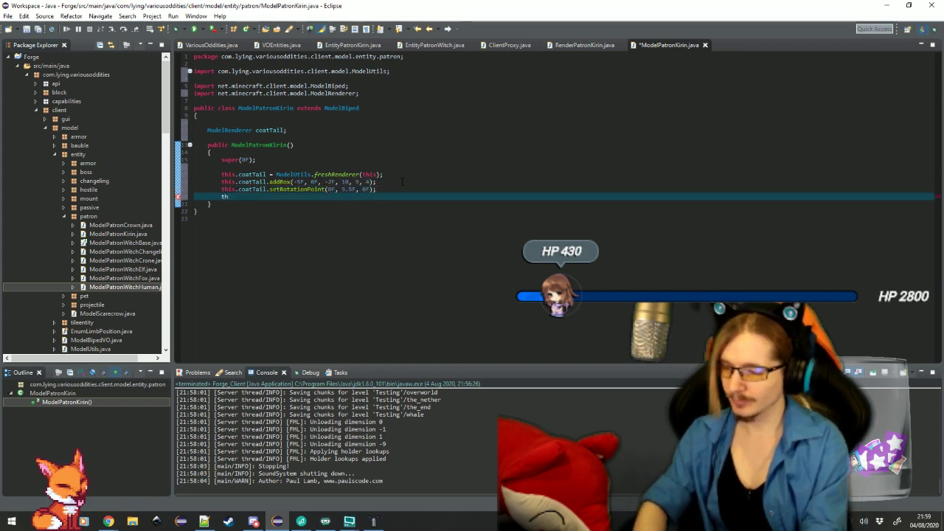
type("is.bipedBody.addC")
key("Return")
type("c")
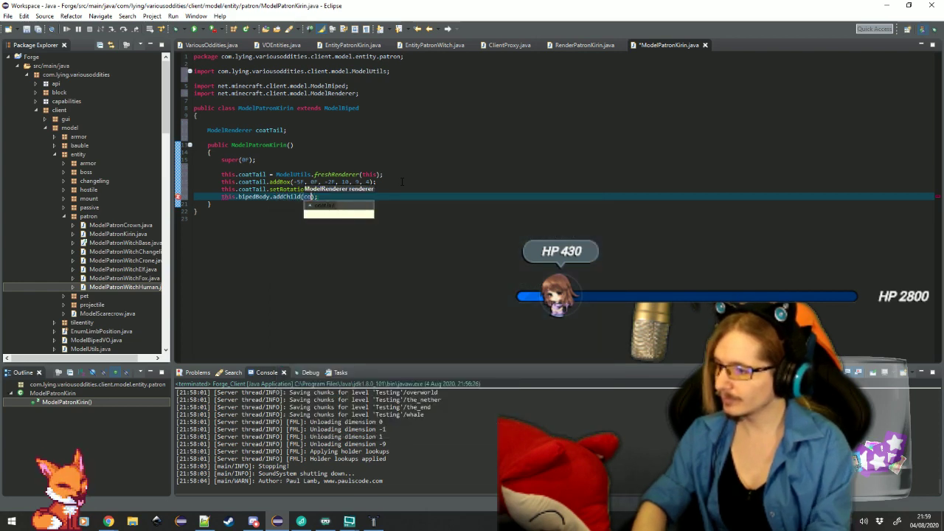
type("o")
key("Return")
type("this.")
key("Escape")
Step: Set this.coatTail.rotateAngleX to ModelUtils.toRadians(25.5D) on a new line below its setRotationPoint call, and save the file
left_click(402, 187)
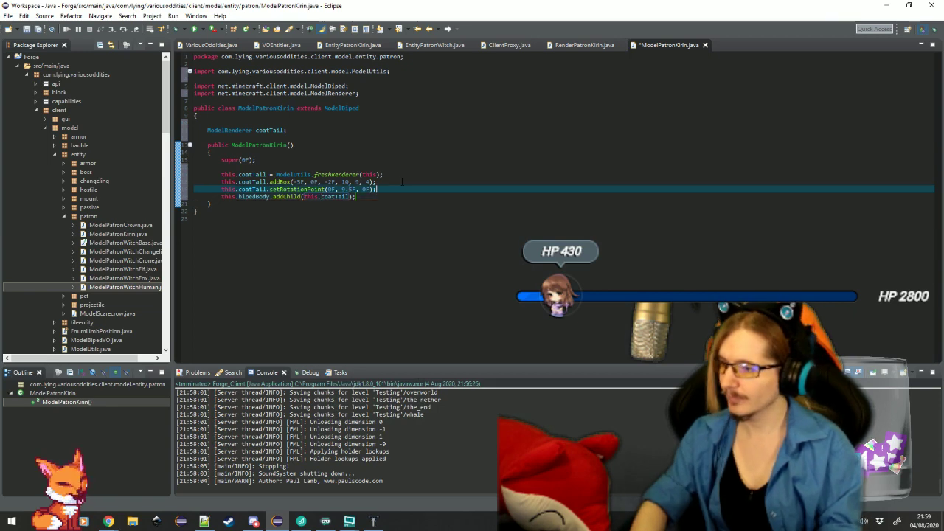
key("Return")
type("this.coatt")
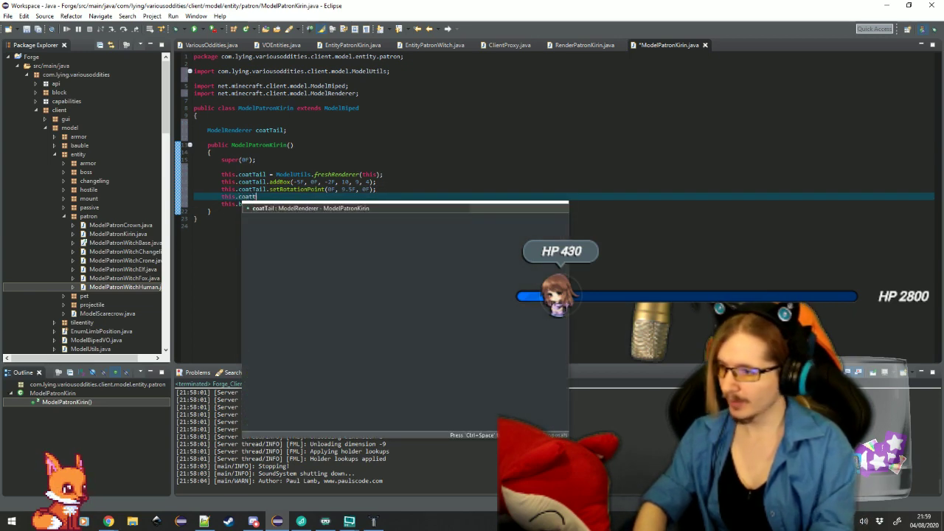
key("Return")
type(".rot")
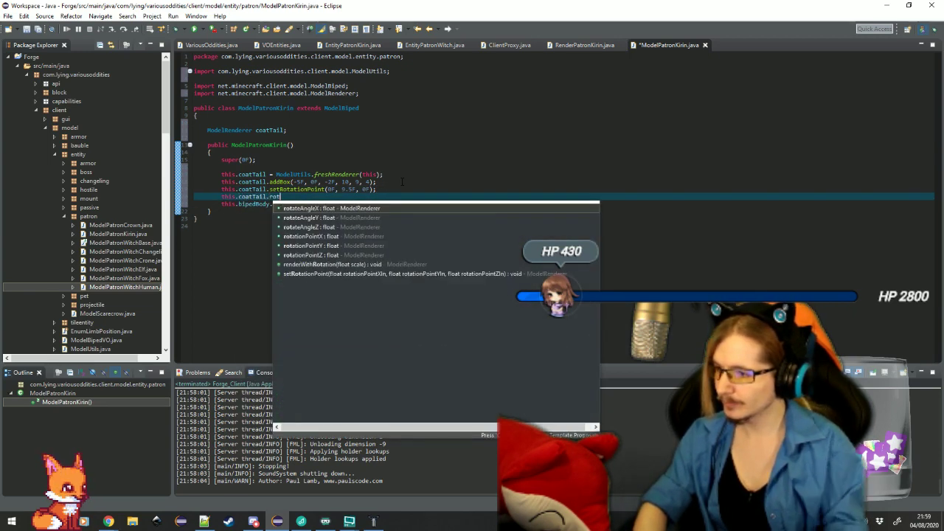
key("Return")
type("= Math")
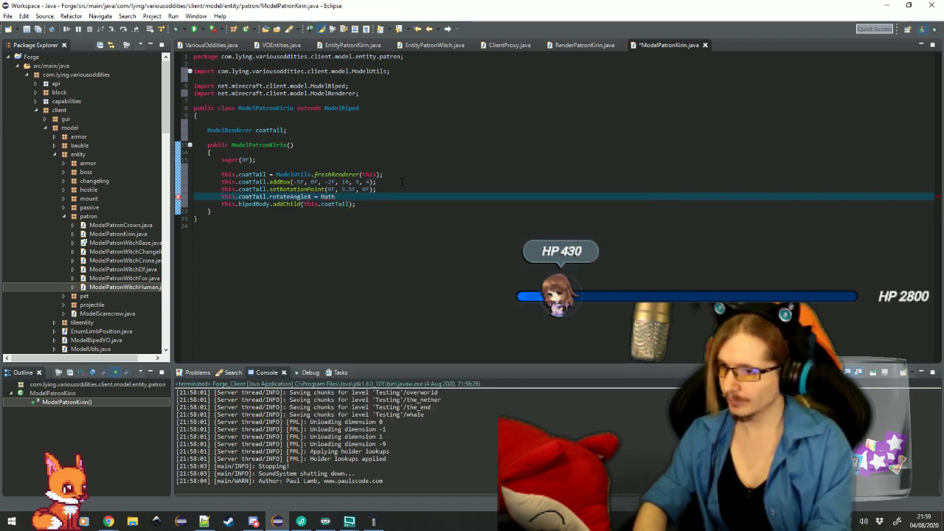
key("BackSpace")
key("BackSpace")
key("BackSpace")
type("odelH")
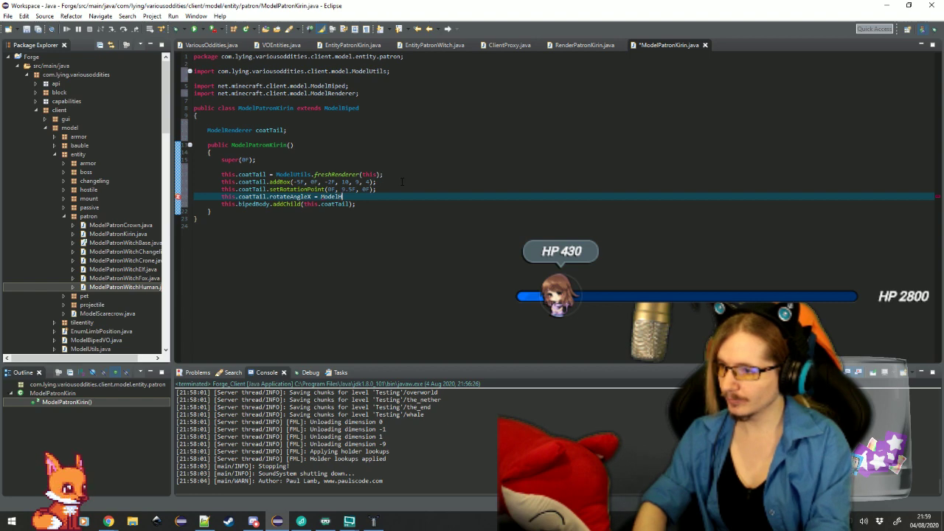
key("BackSpace")
type("Utils.toRa")
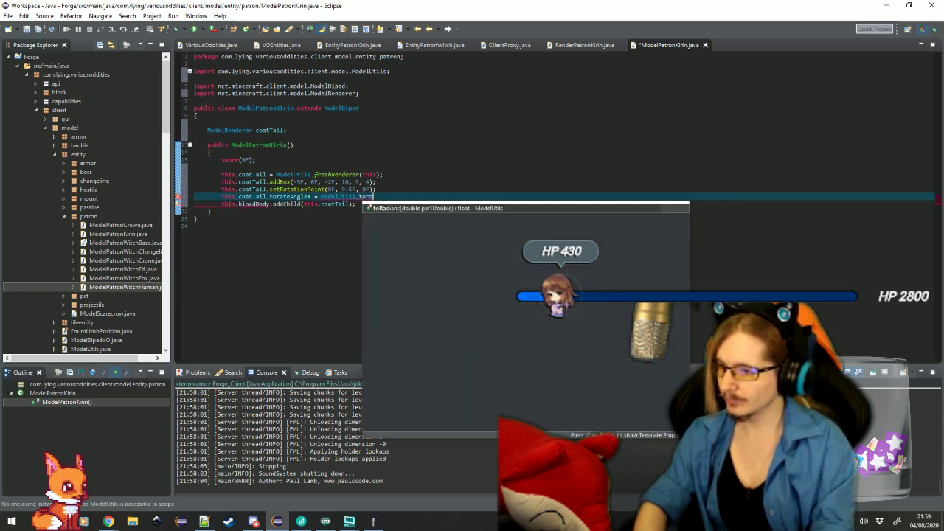
key("Return")
type("2")
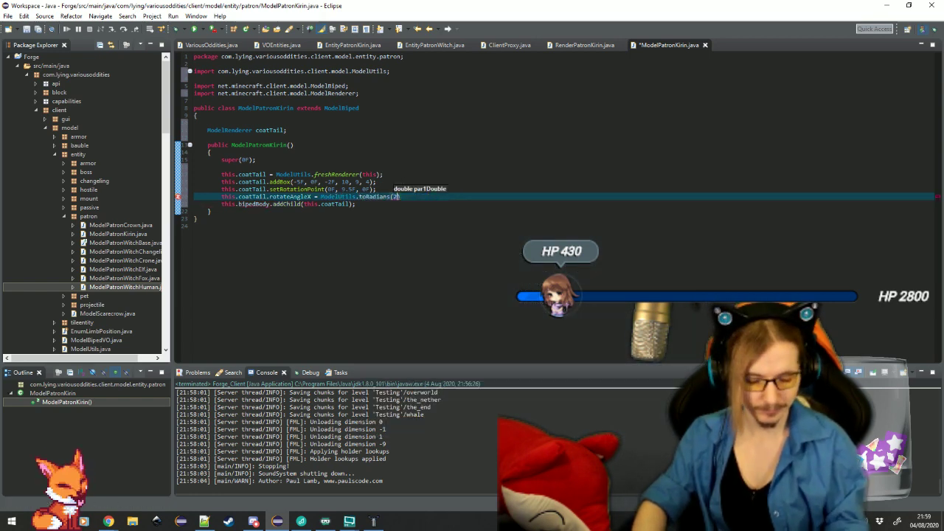
type("5.5D);")
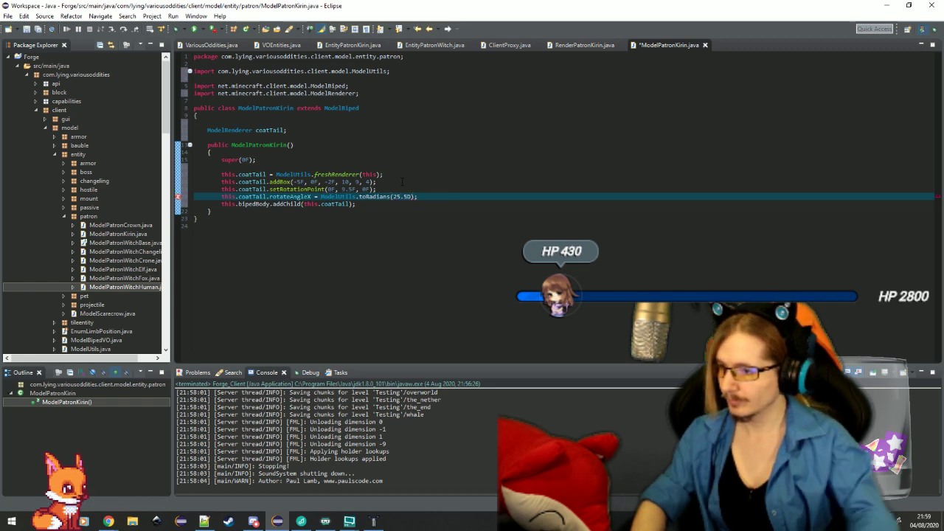
key("ctrl+s")
Step: Assign this.bipedLeftLeg = ModelUtils.freshRenderer(this) in the constructor, one blank line below the bipedBody addChild call
left_click(383, 210)
left_click(387, 205)
key("Return")
key("Return")
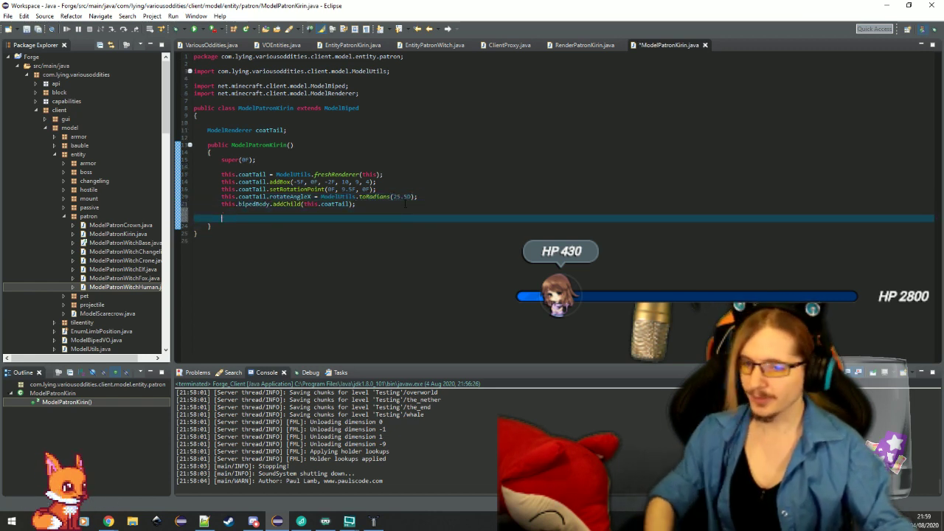
type("this.bip")
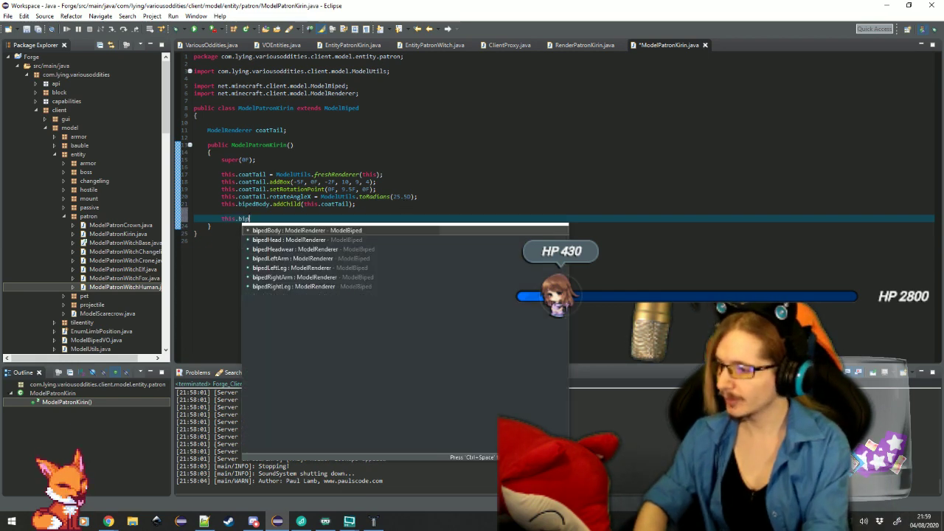
type("edl")
key("Down")
key("Return")
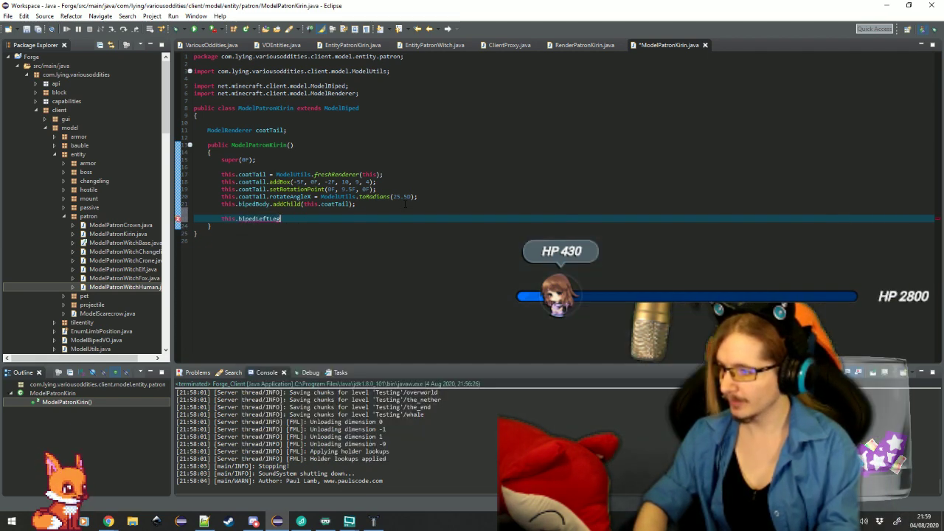
type("= ModelUtils.fres")
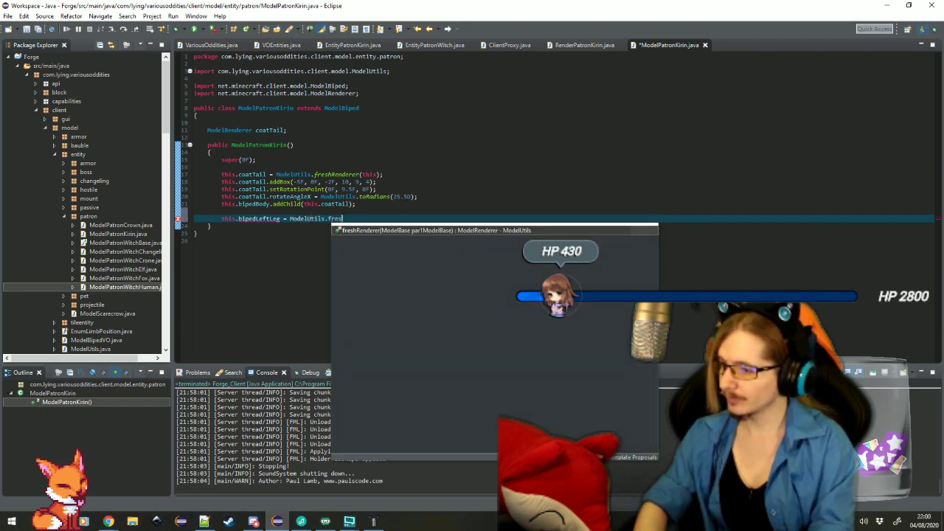
key("Return")
type("this);")
Step: Set the bipedLeftLeg's rotation point to (2.4F, 12F, 0F) below its freshRenderer line
key("Return")
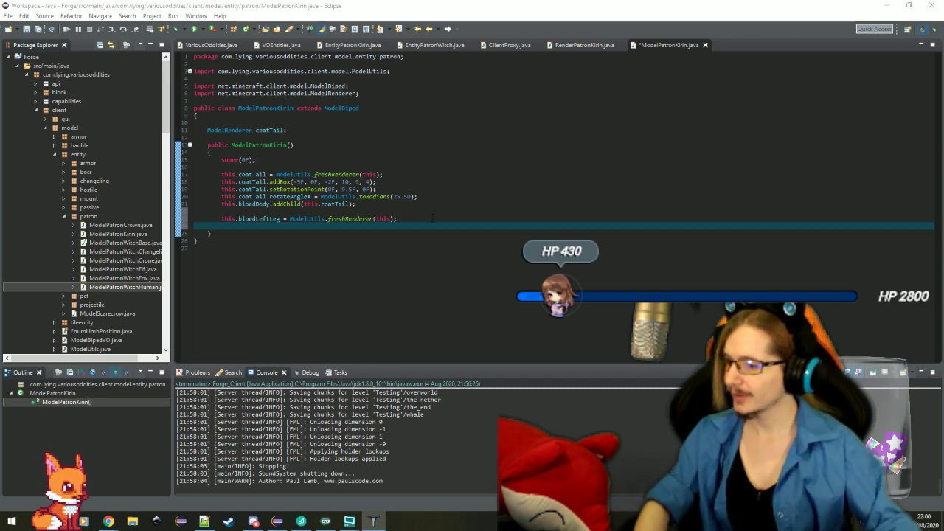
type("this.bipe")
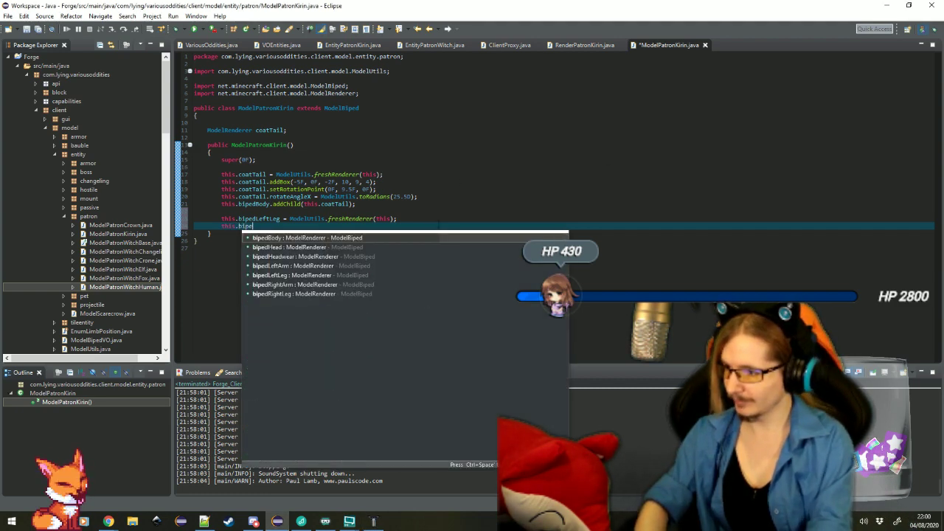
type("dleftLeg")
key("Return")
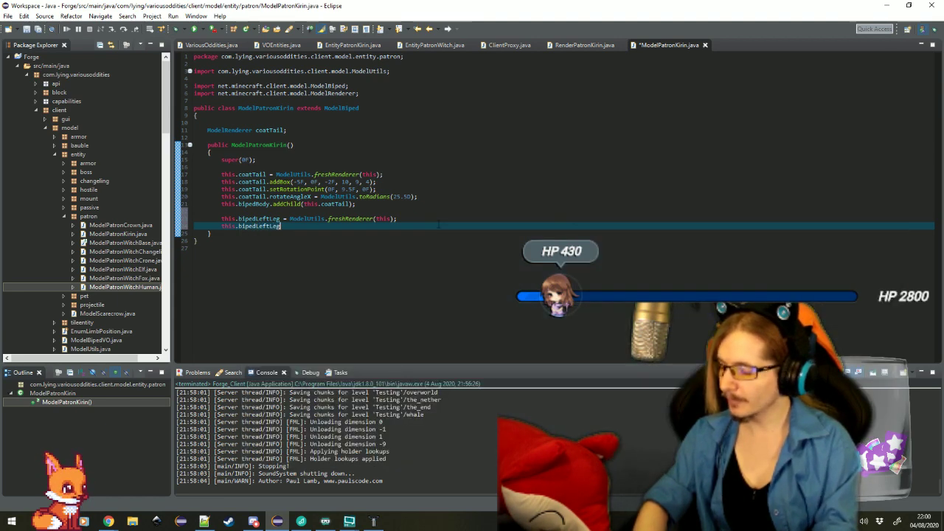
type(".setRo")
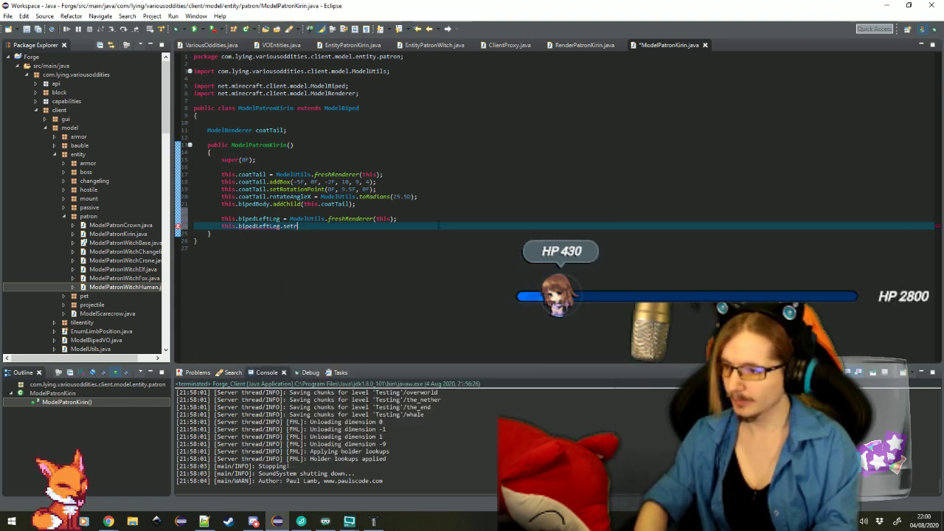
key("Return")
type("2.4F, rotationPointYIn, rotationPointZIn);")
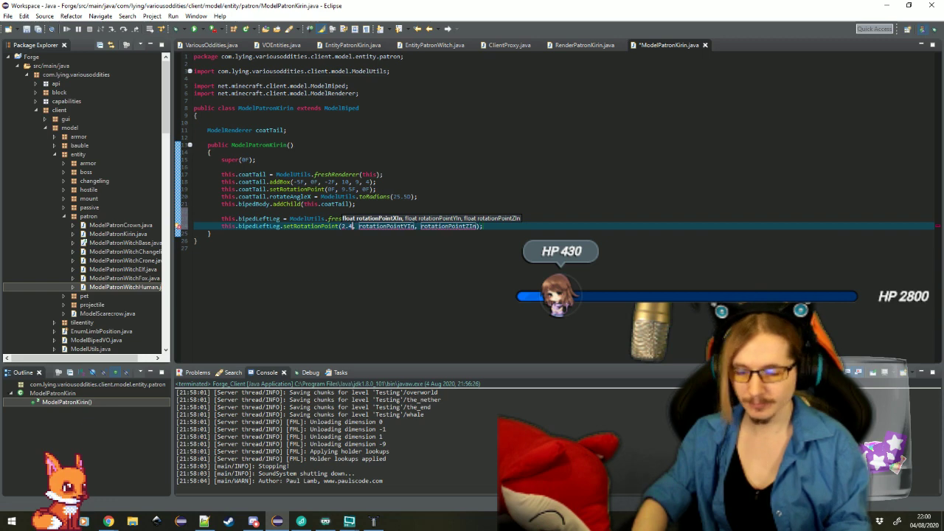
key("Tab")
type("12F")
key("Tab")
type("0F")
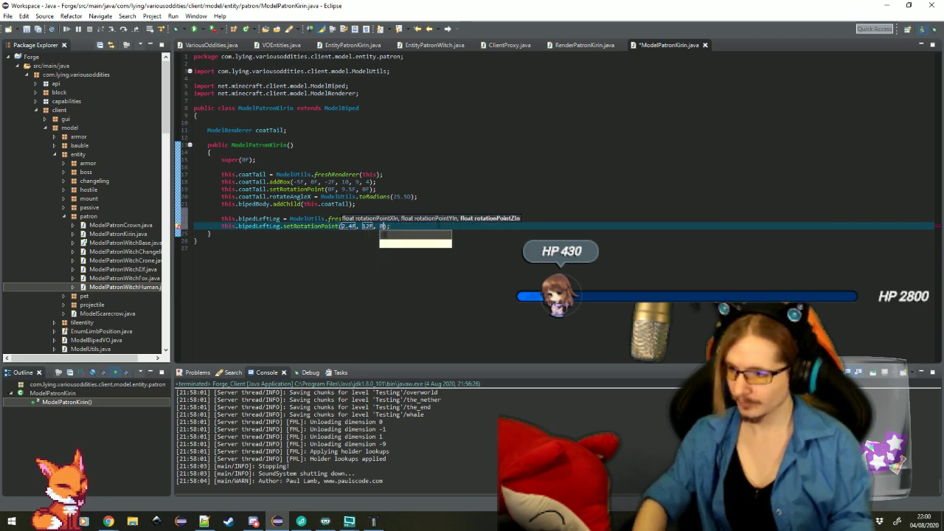
key("Return")
key("Return")
type("this..")
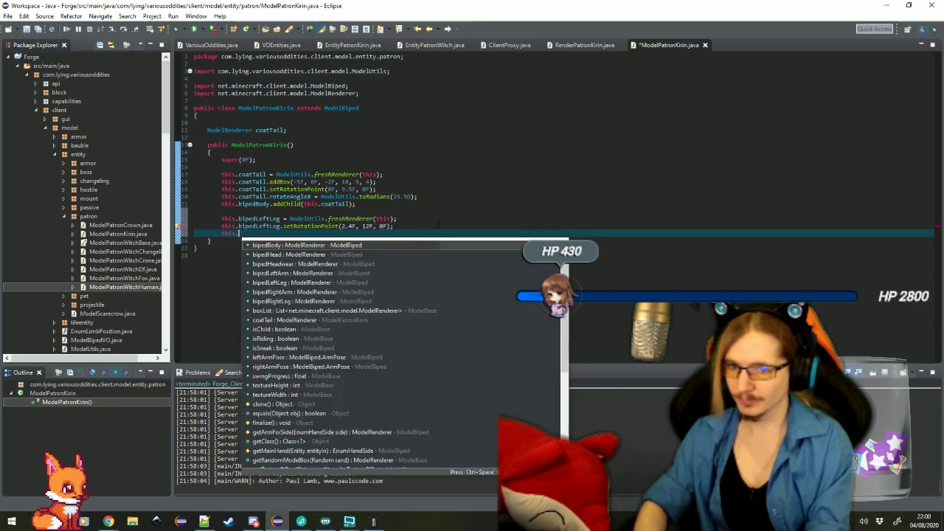
key("BackSpace")
key("BackSpace")
key("BackSpace")
key("BackSpace")
key("BackSpace")
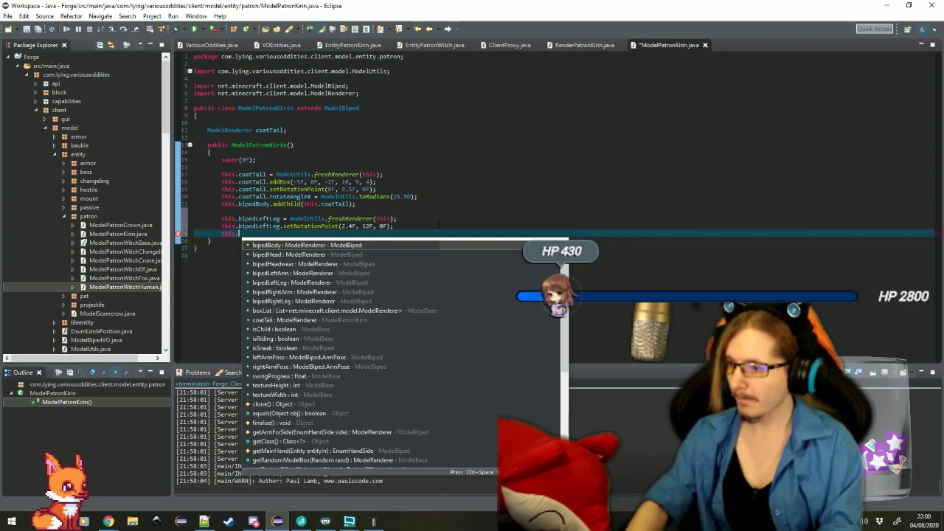
Step: Assign this.bipedRightLeg = ModelUtils.freshRenderer(this), one blank line below the left leg's code
key("Return")
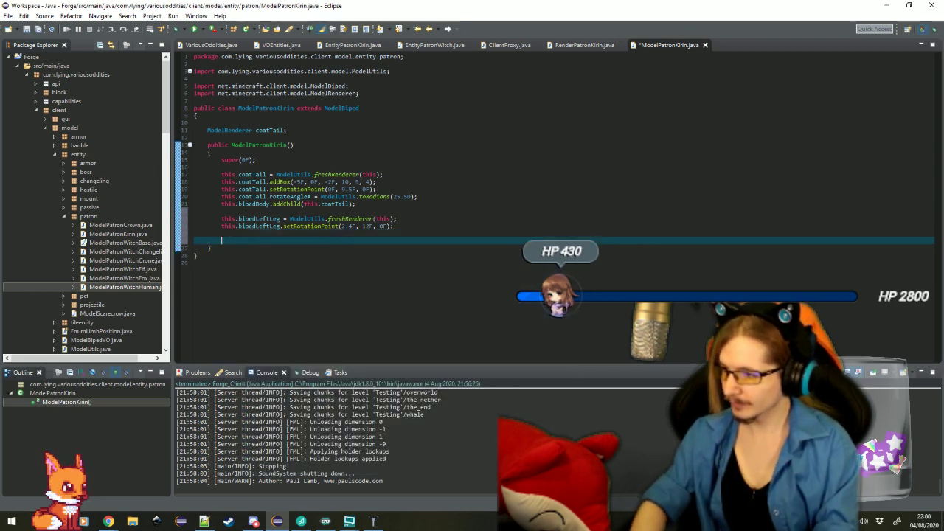
type("this.bipedR")
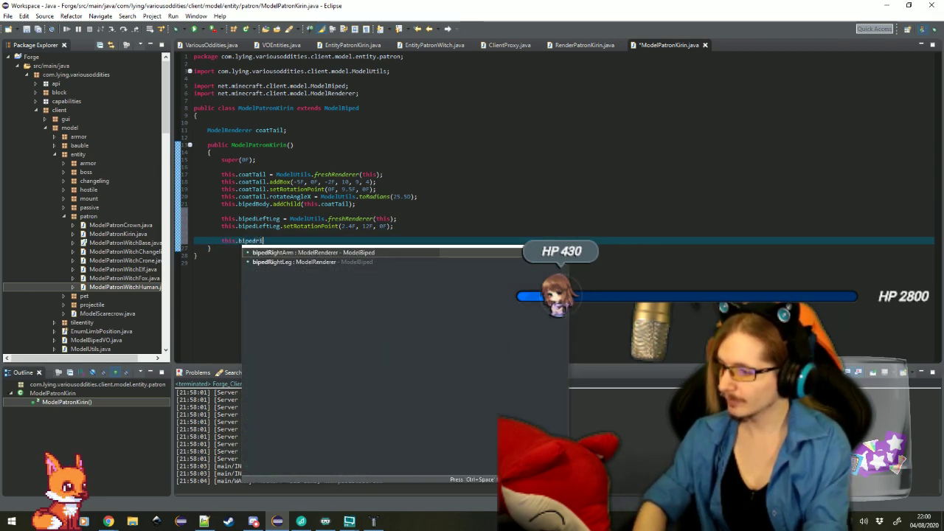
key("Down")
key("Return")
type("= Mo")
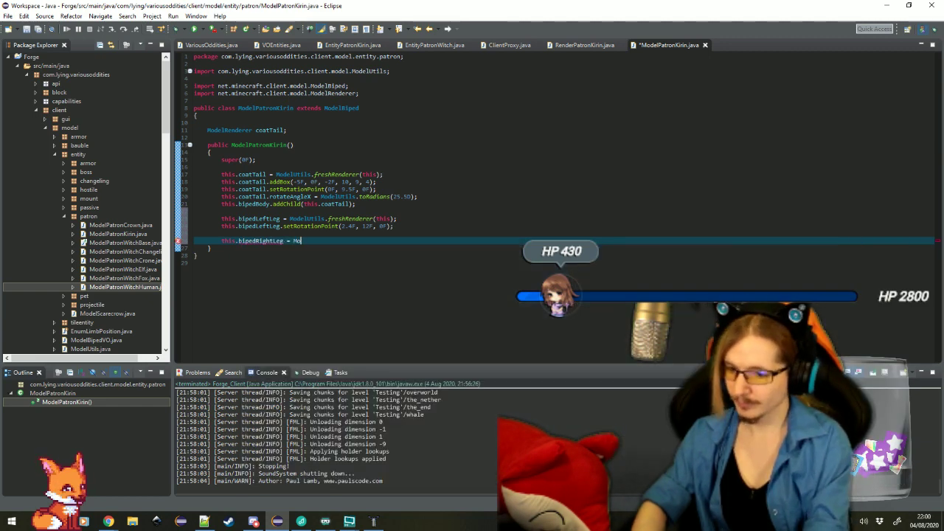
type("delUtils.fres")
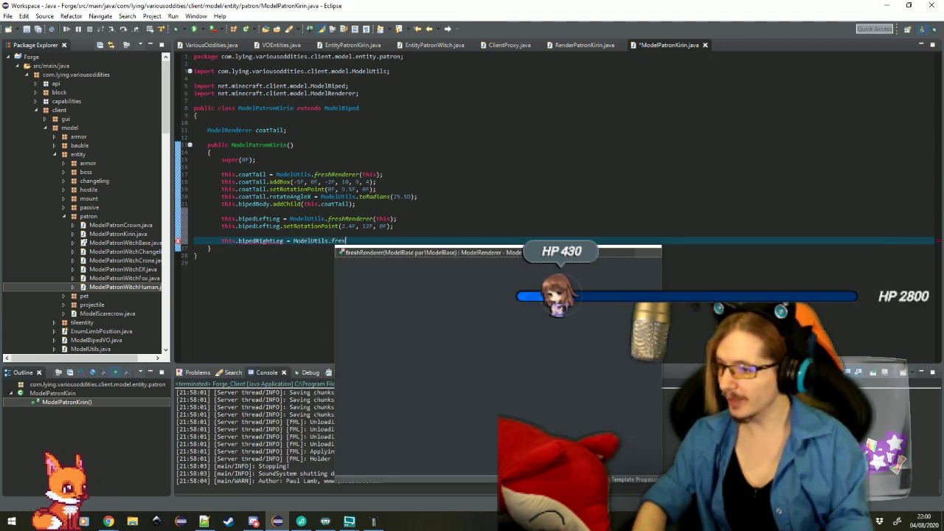
key("Return")
type("this)")
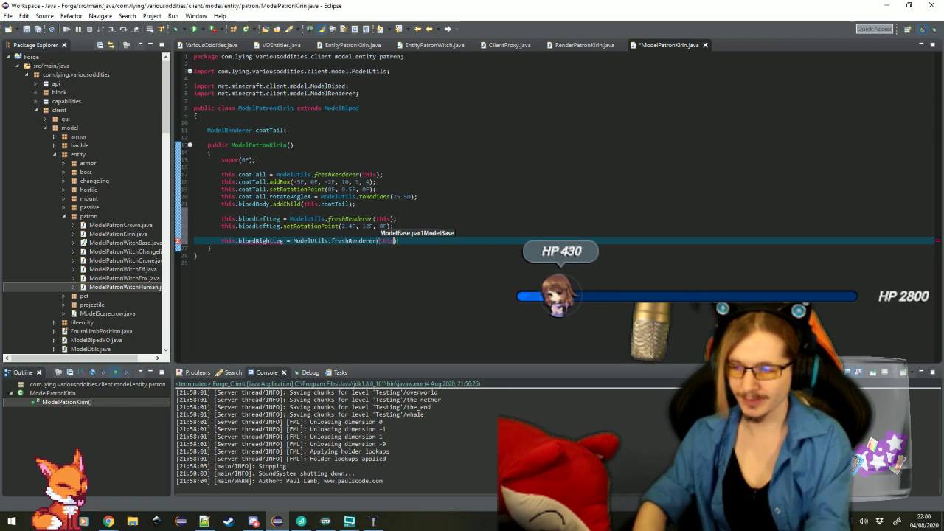
type(";")
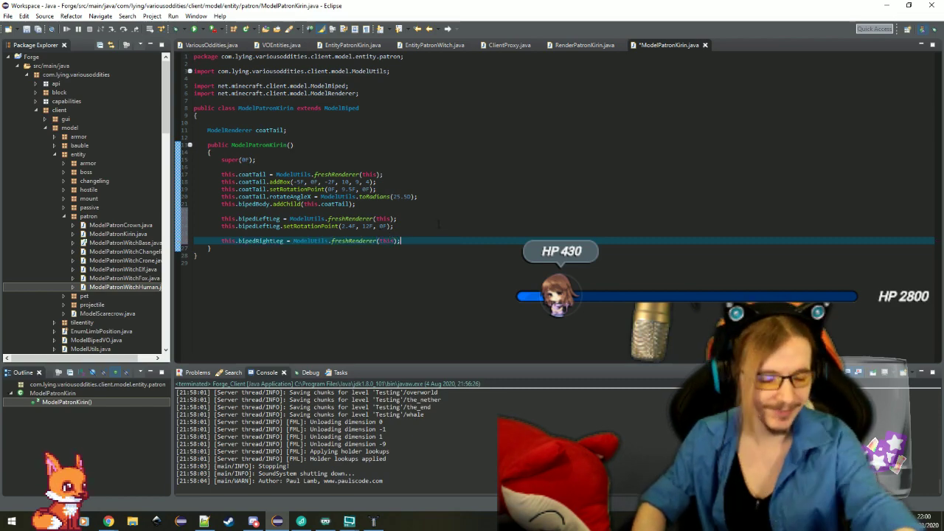